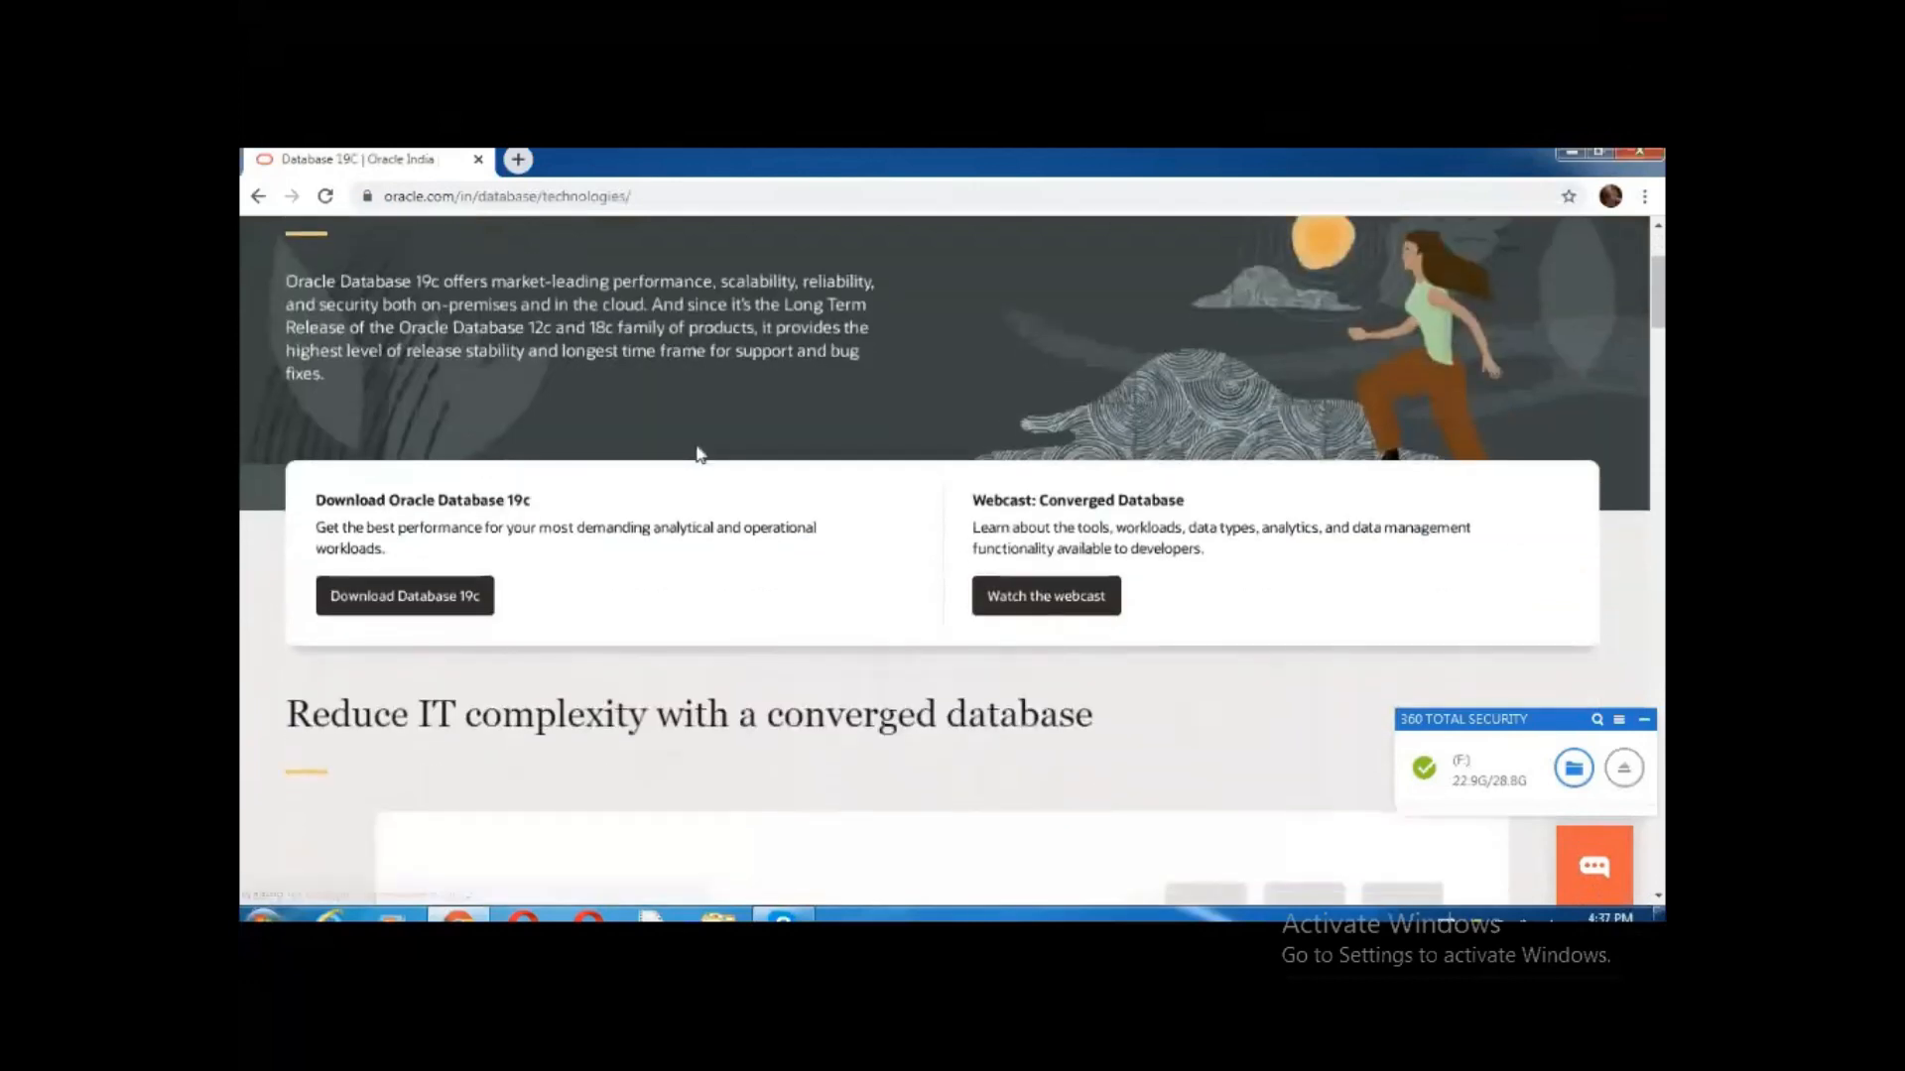
Open the Database 19c downloads page and scroll to the 19.3 Windows x64 ZIP (2.9 GB)
left_click(394, 612)
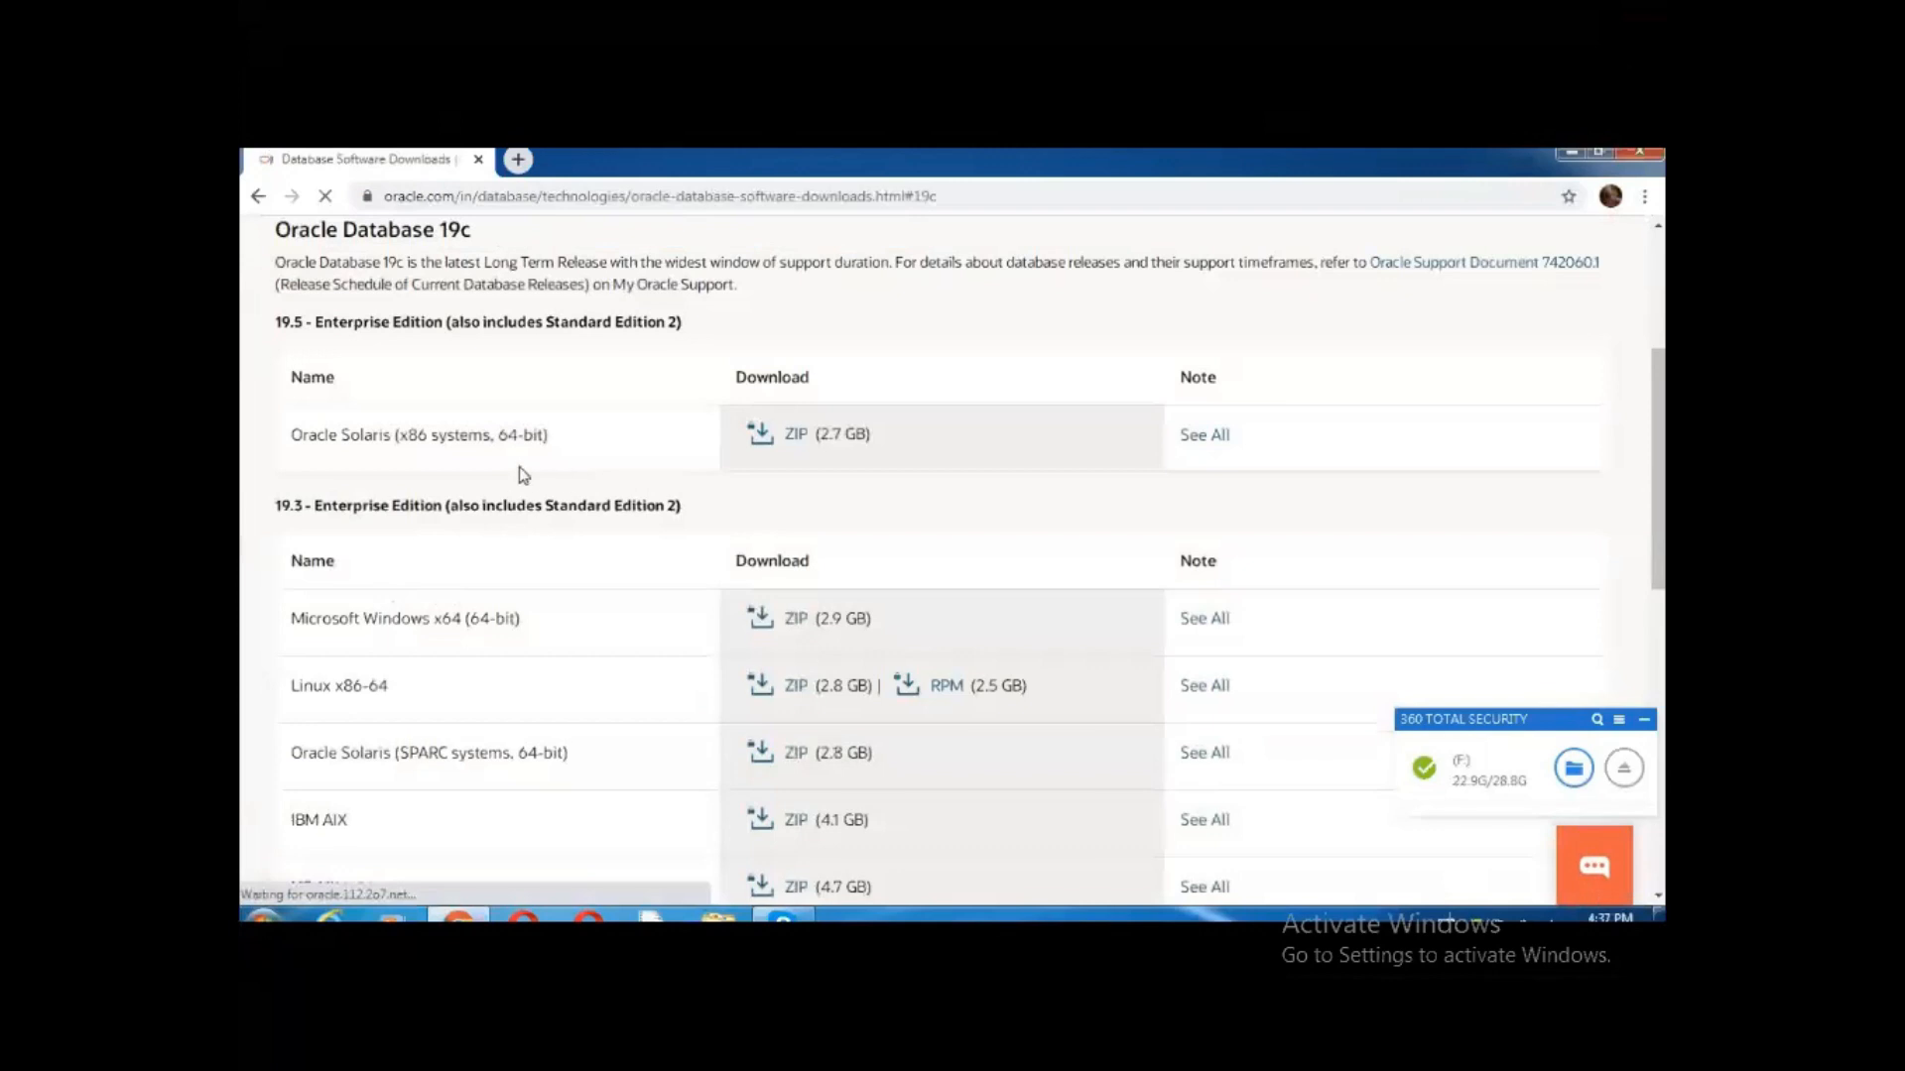
scroll(544, 485, "down", 1)
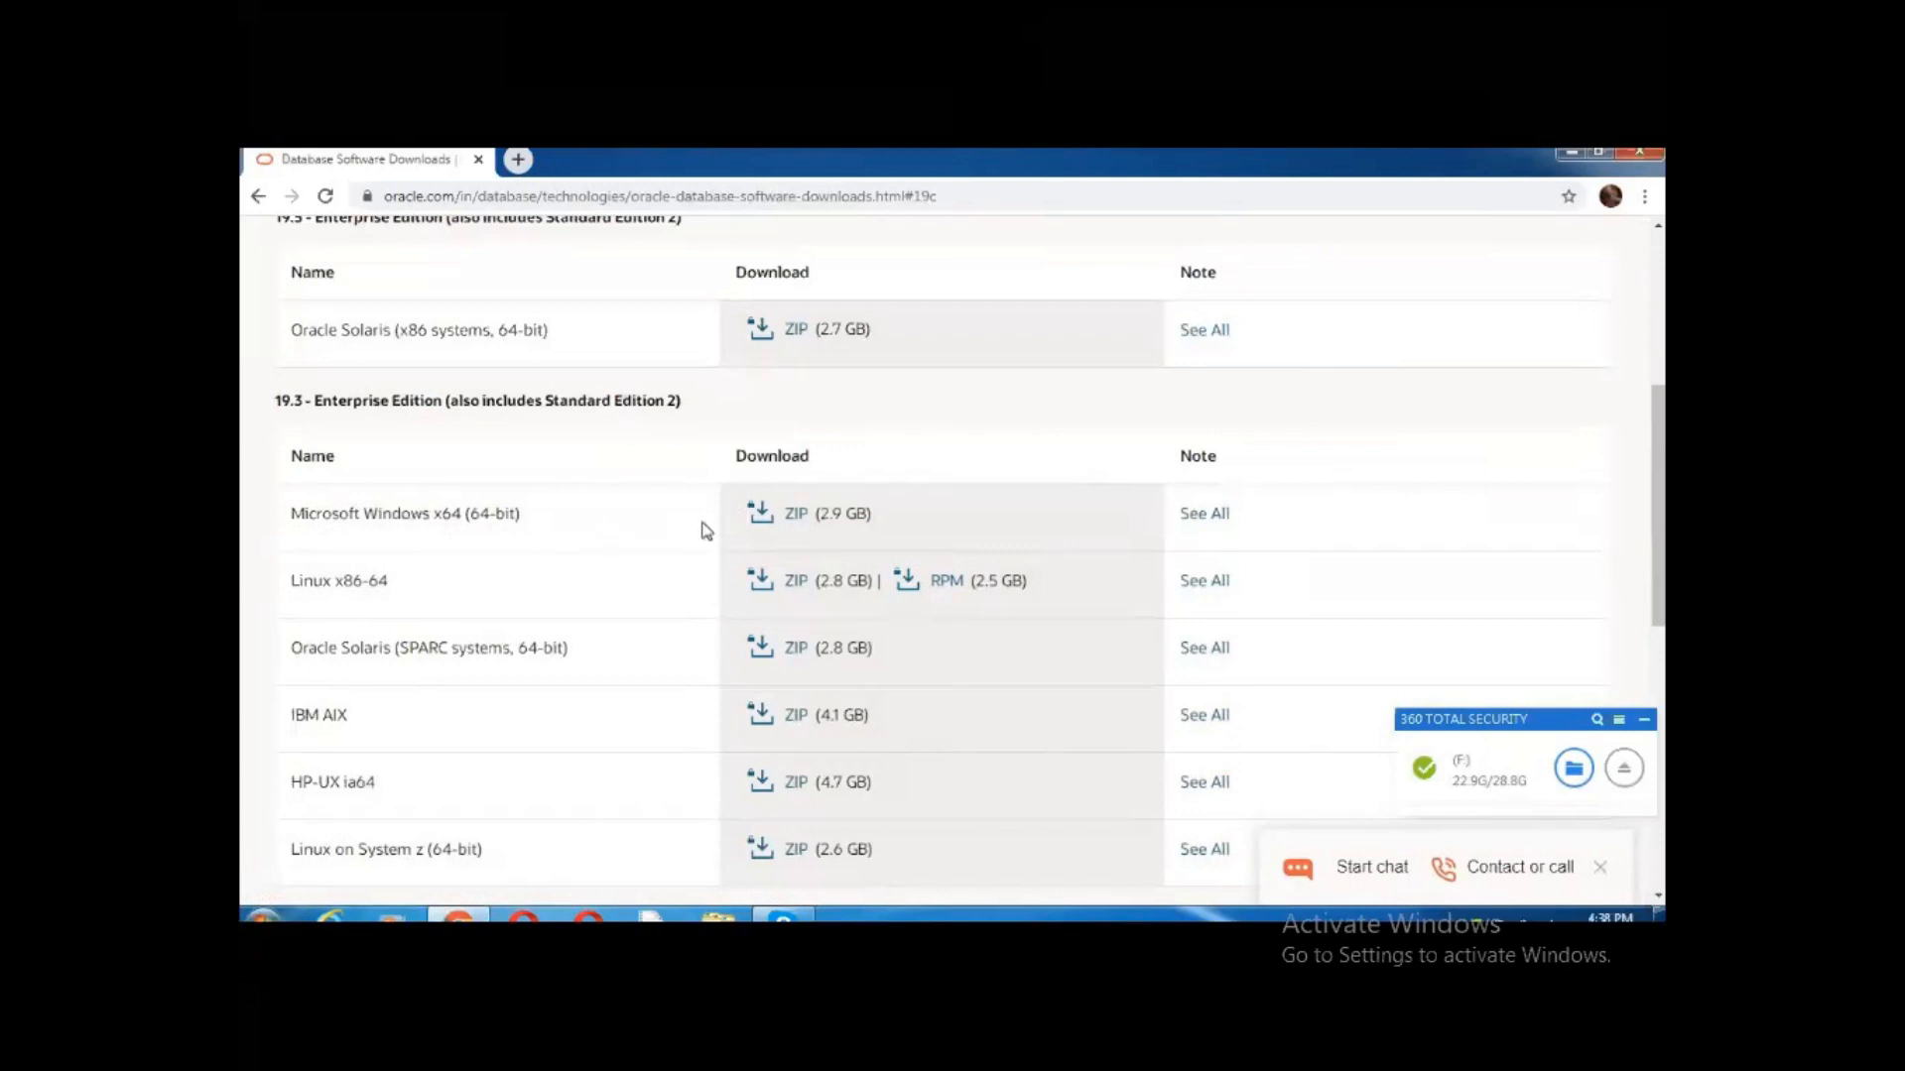
Accept the Oracle License Agreement and start downloading WINDOWS.X64_193000_db_home.zip
left_click(794, 515)
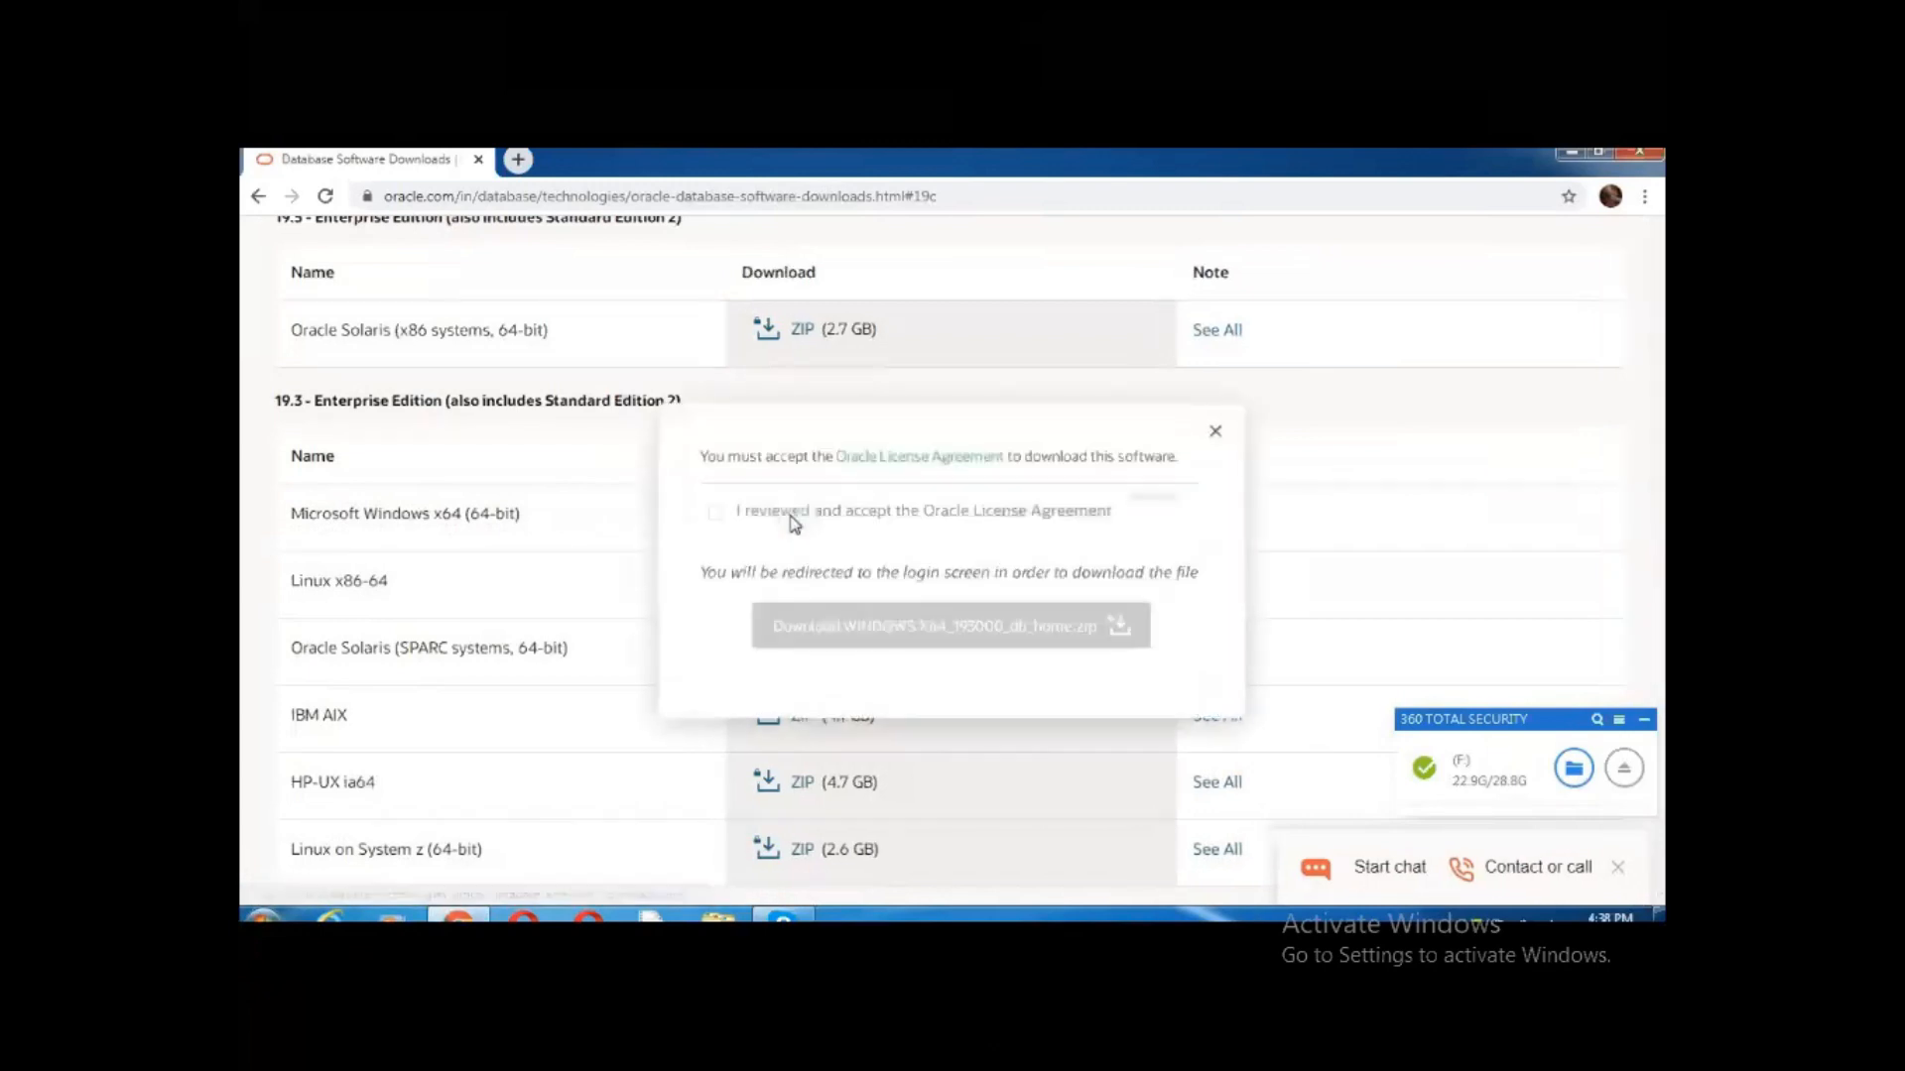
left_click(715, 514)
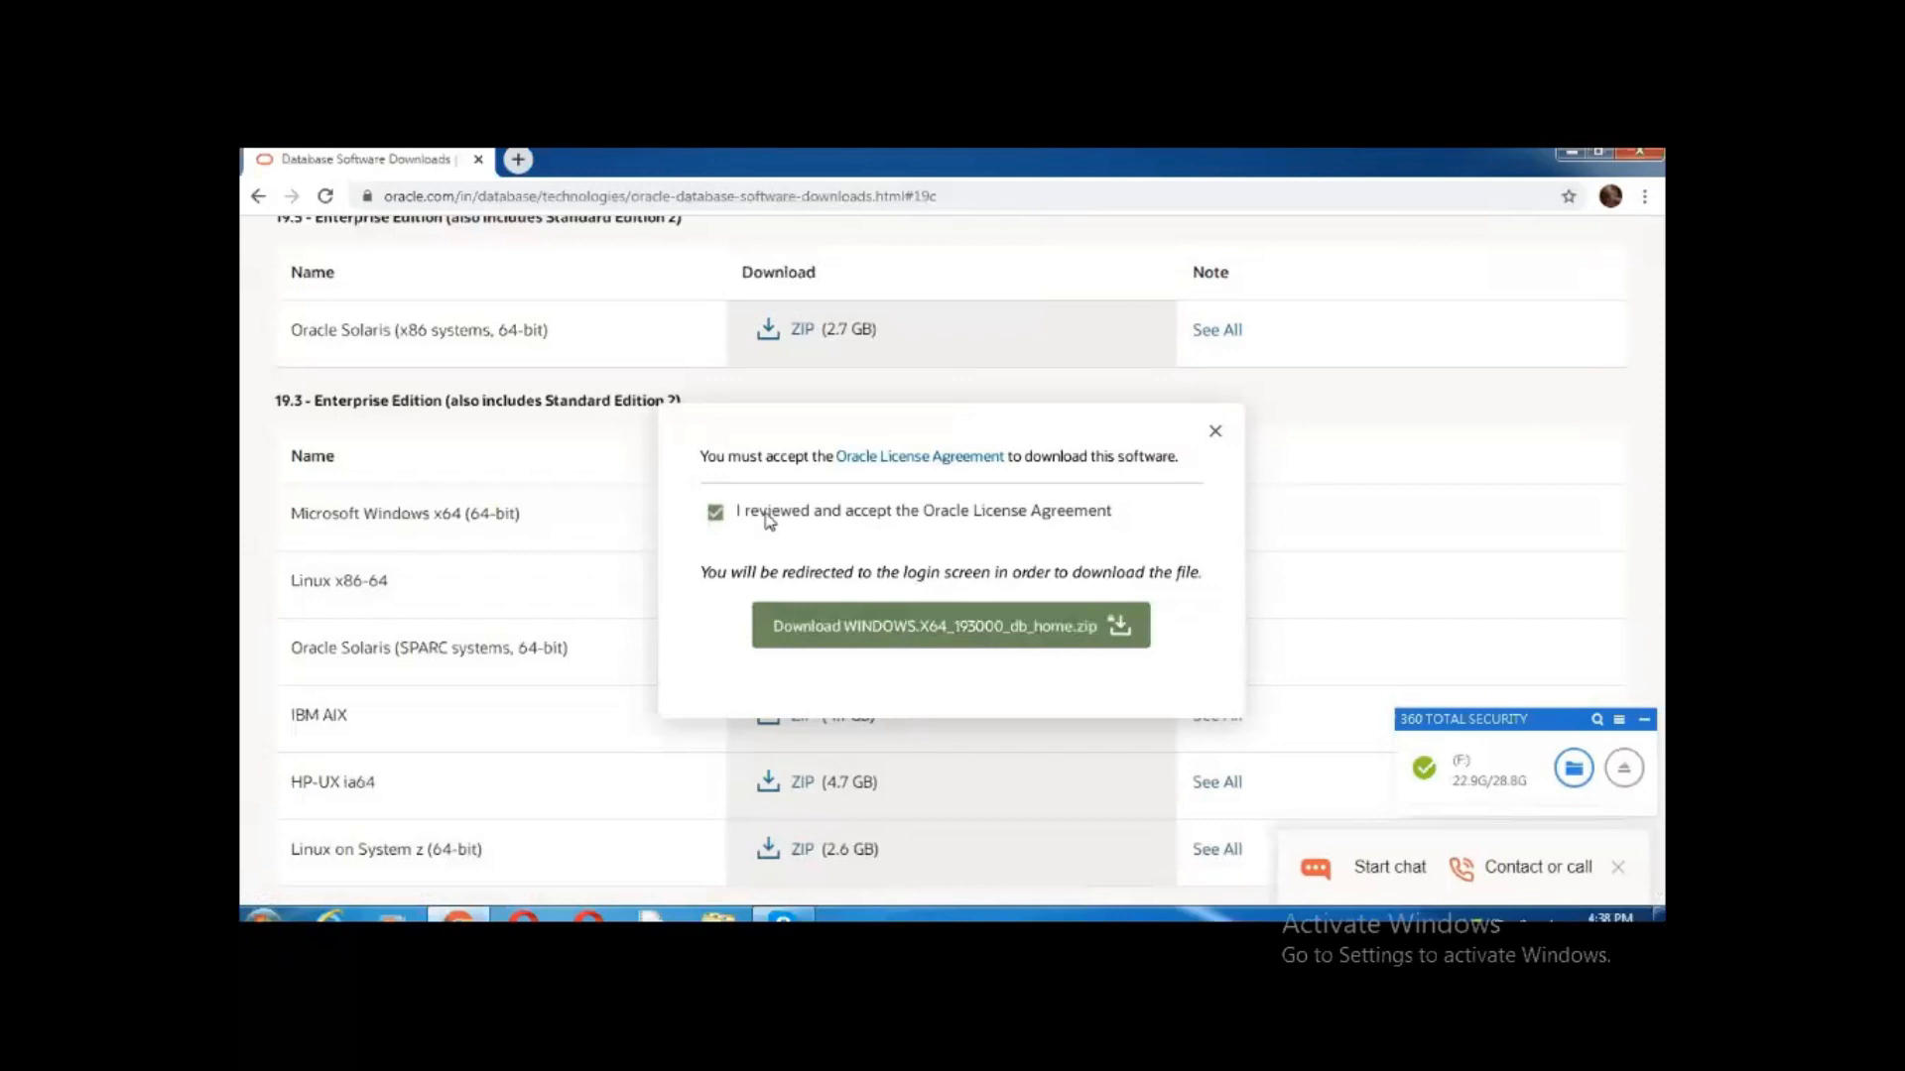
left_click_drag(735, 515, 1131, 528)
left_click(1131, 529)
left_click(863, 634)
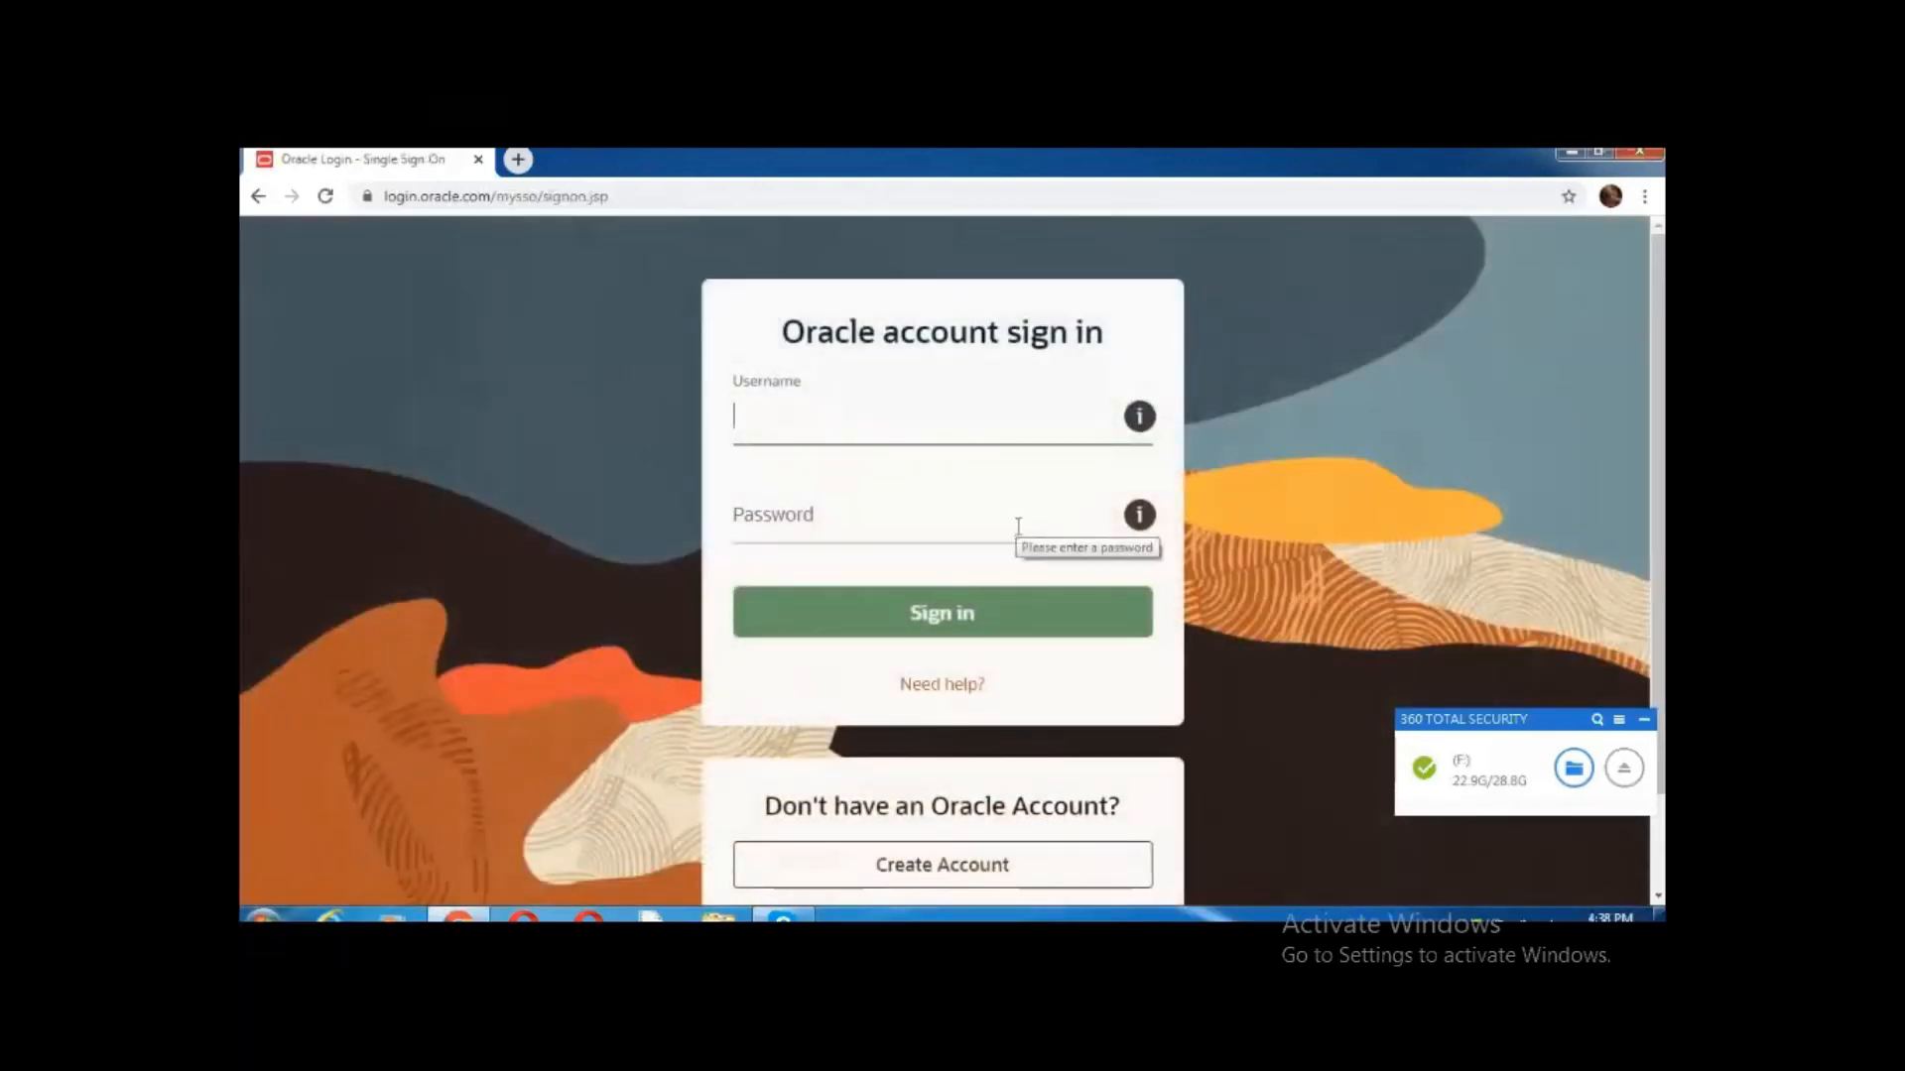
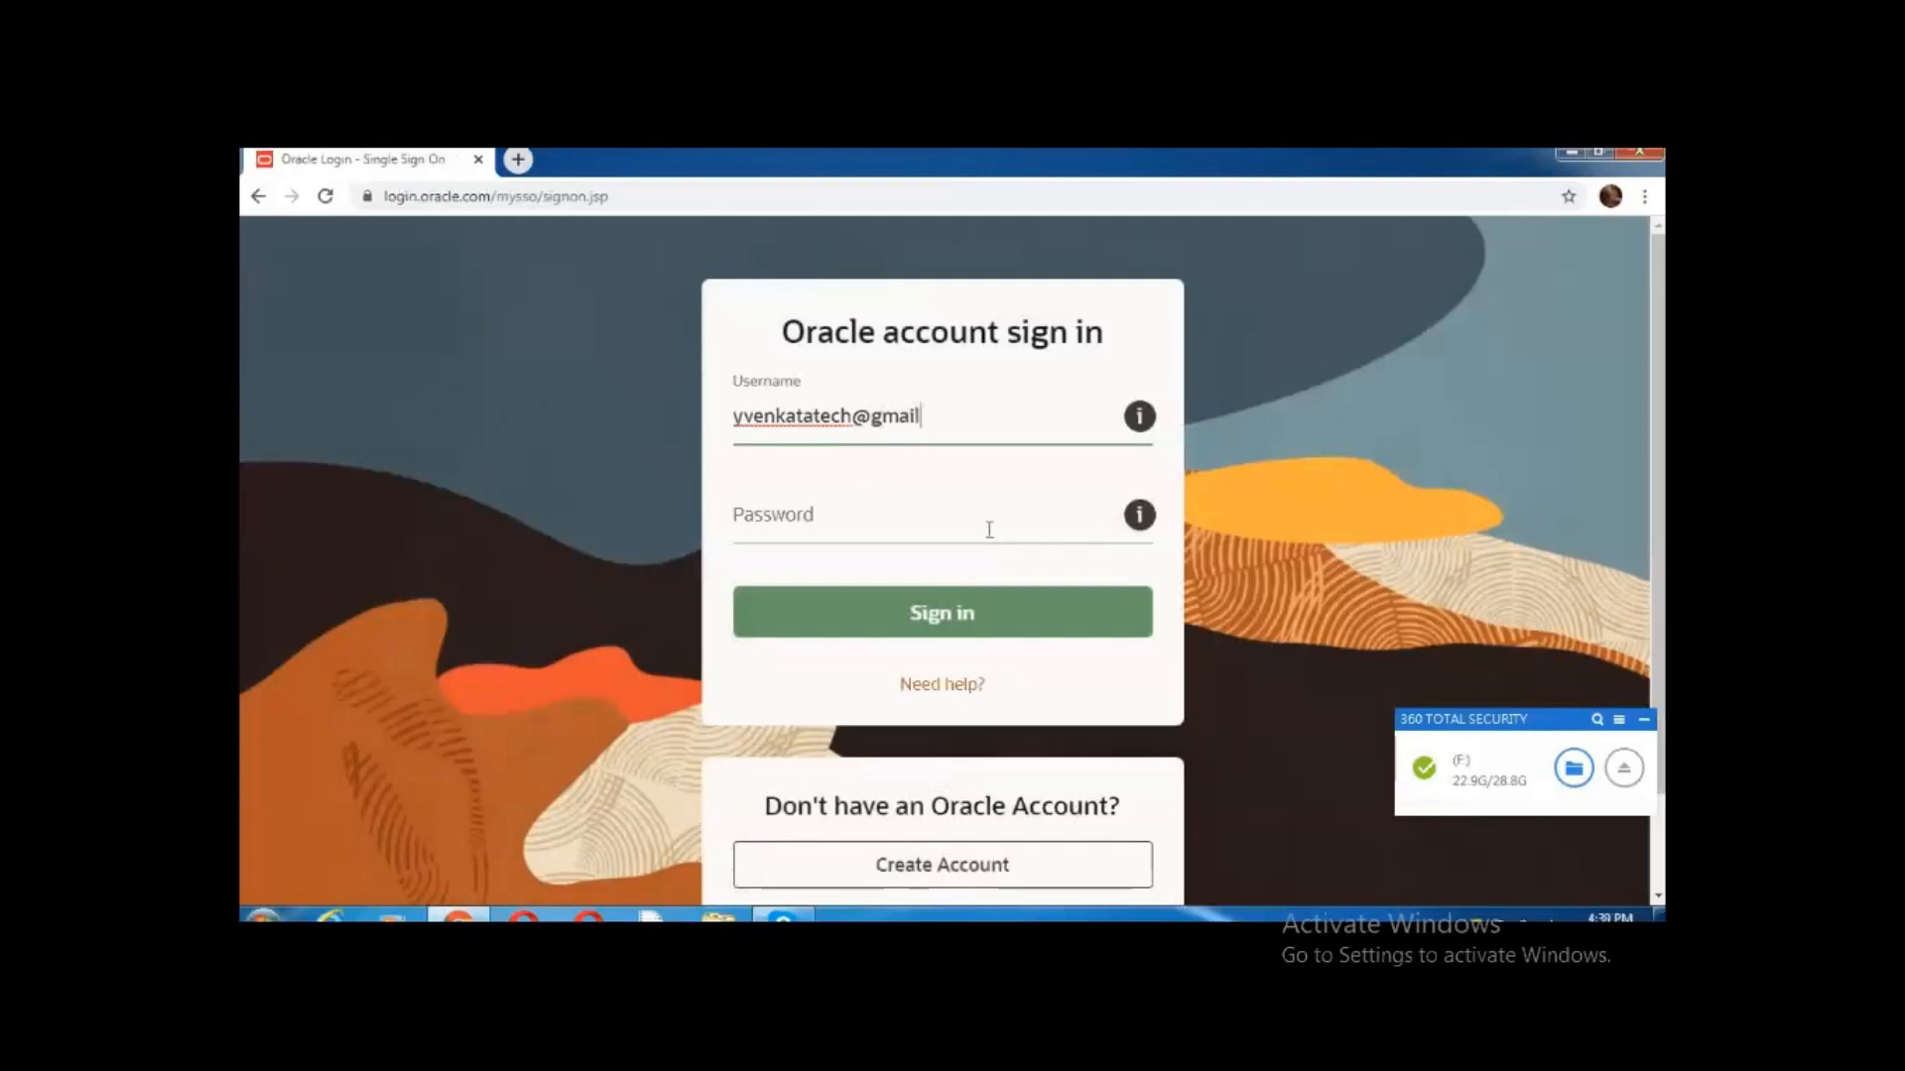
Sign in with the Oracle account e-mail and password to continue the download
left_click(989, 530)
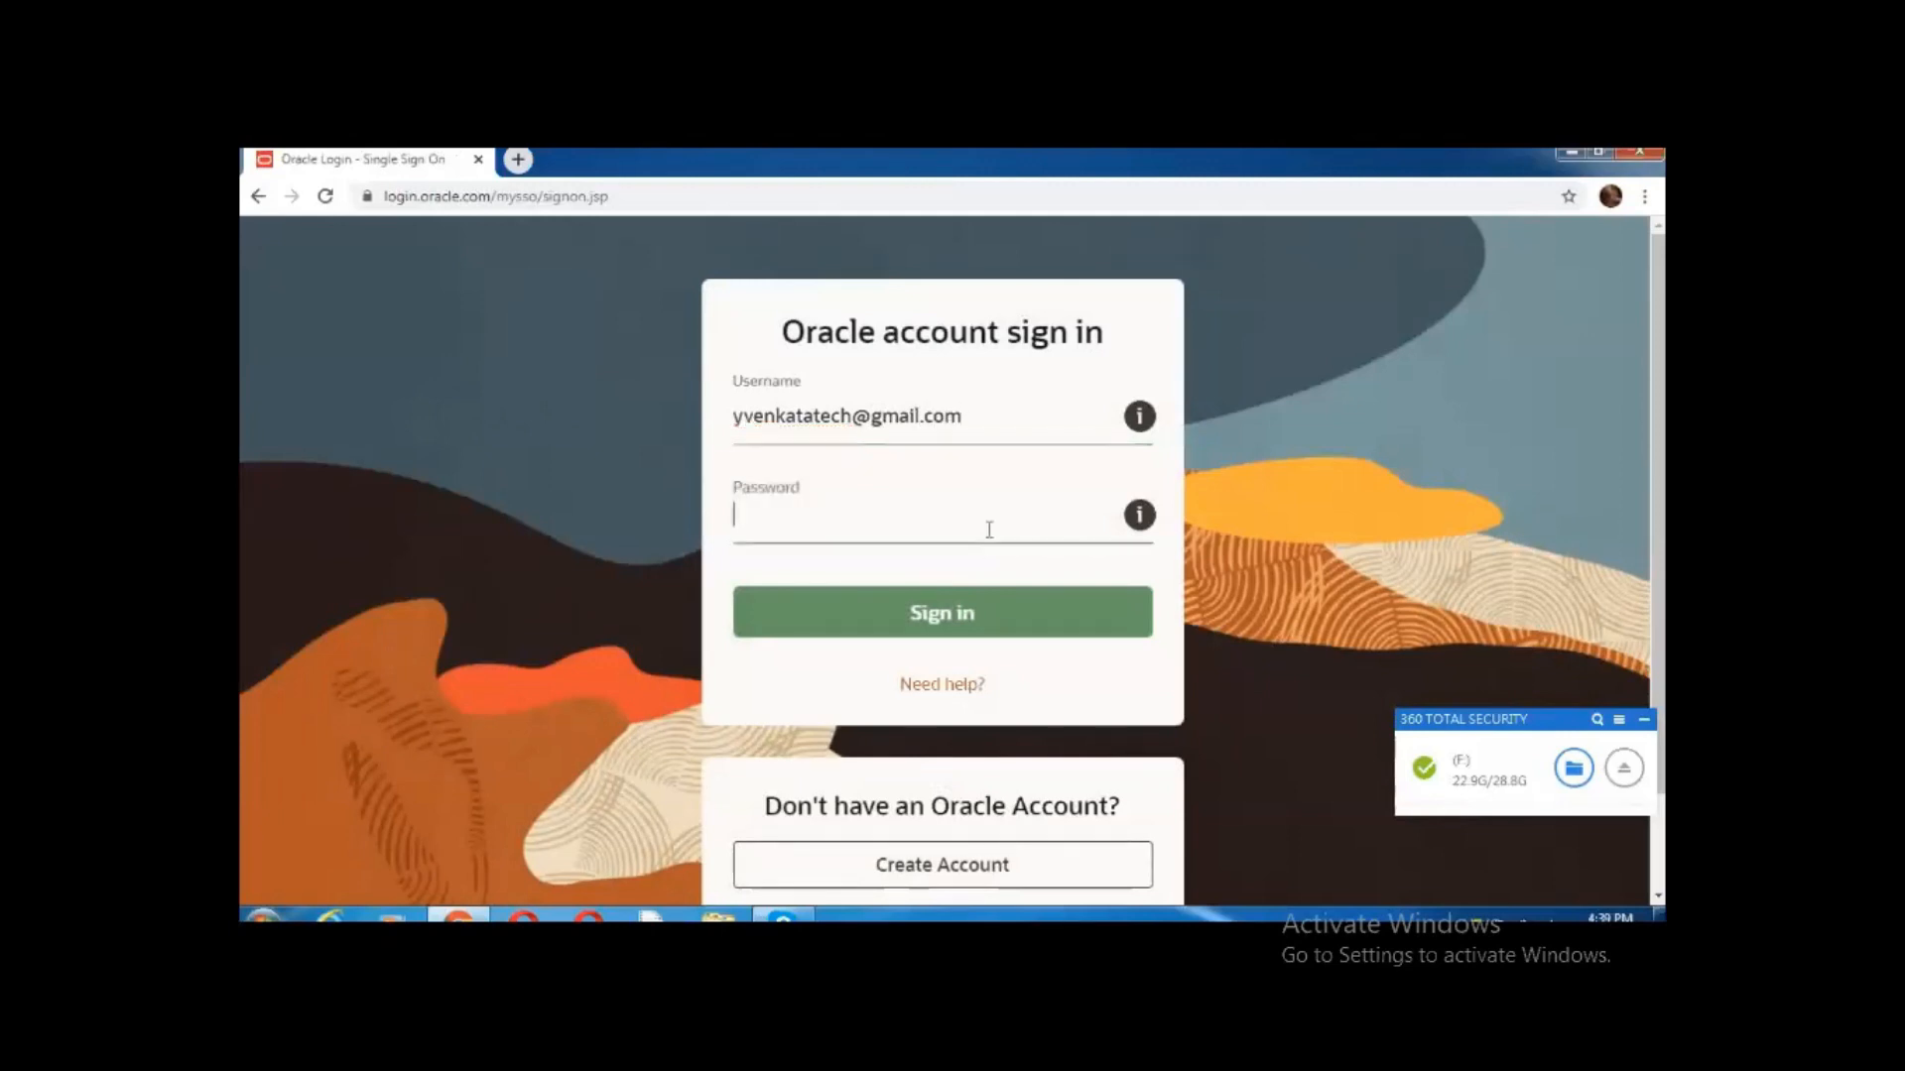
type("•")
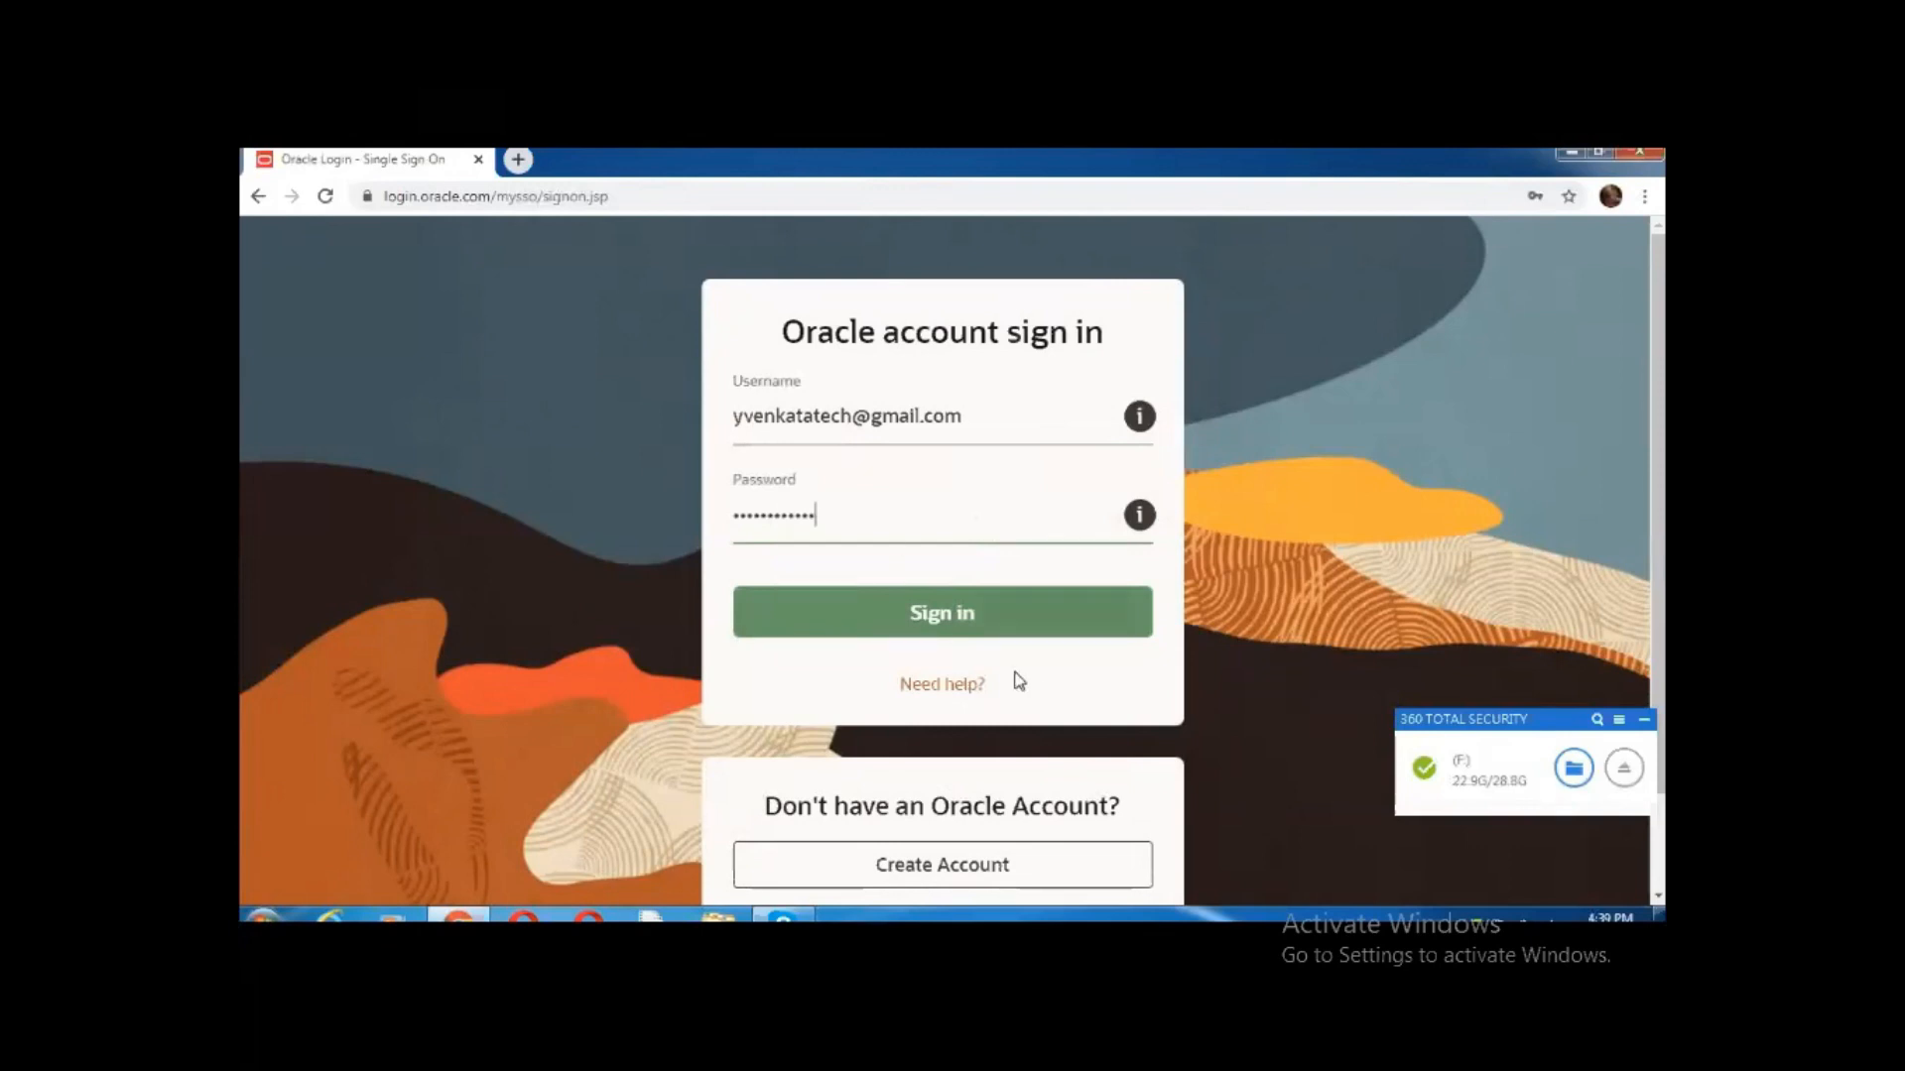
left_click(918, 620)
left_click(918, 620)
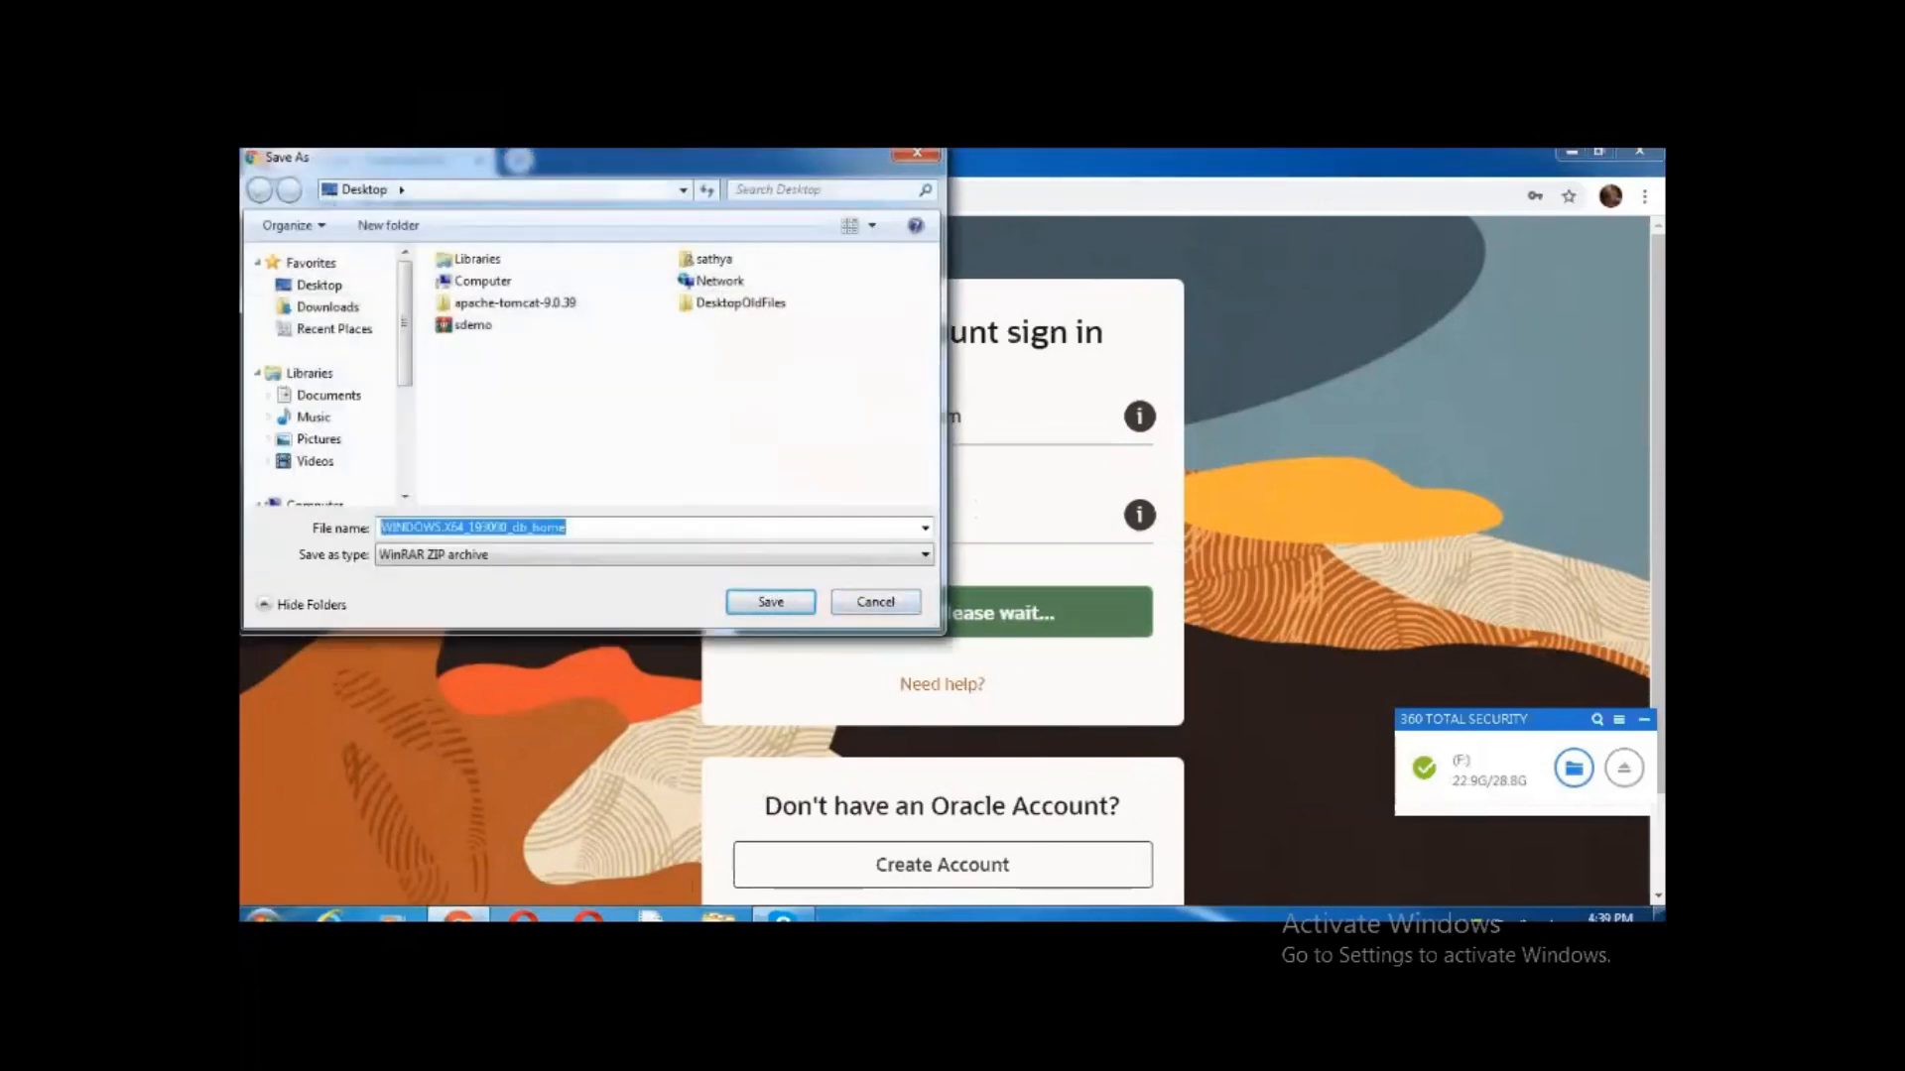
Save WINDOWS.X64_193000_db_home.zip to the Desktop under its default name
left_click(766, 607)
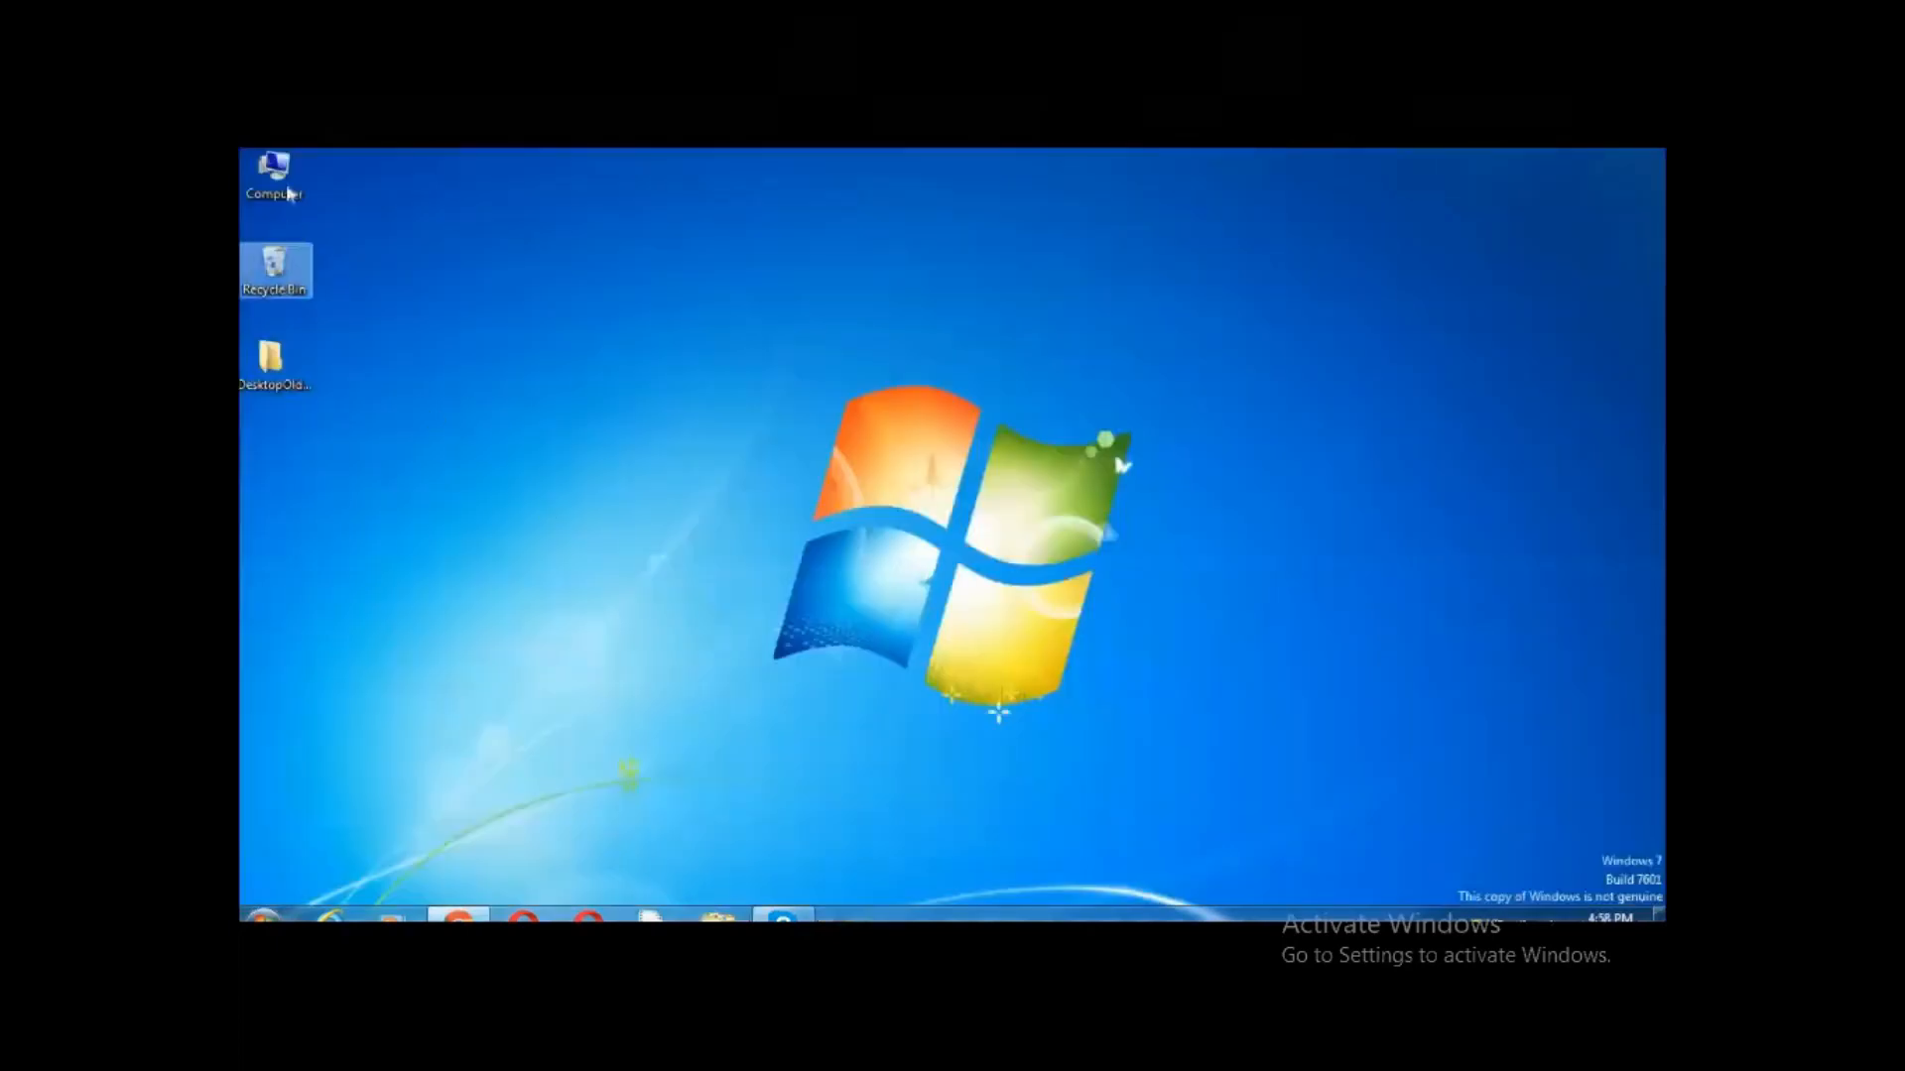
Run the OracleXE installer from D:\Softwares, then minimise the Explorer window
double_click(275, 177)
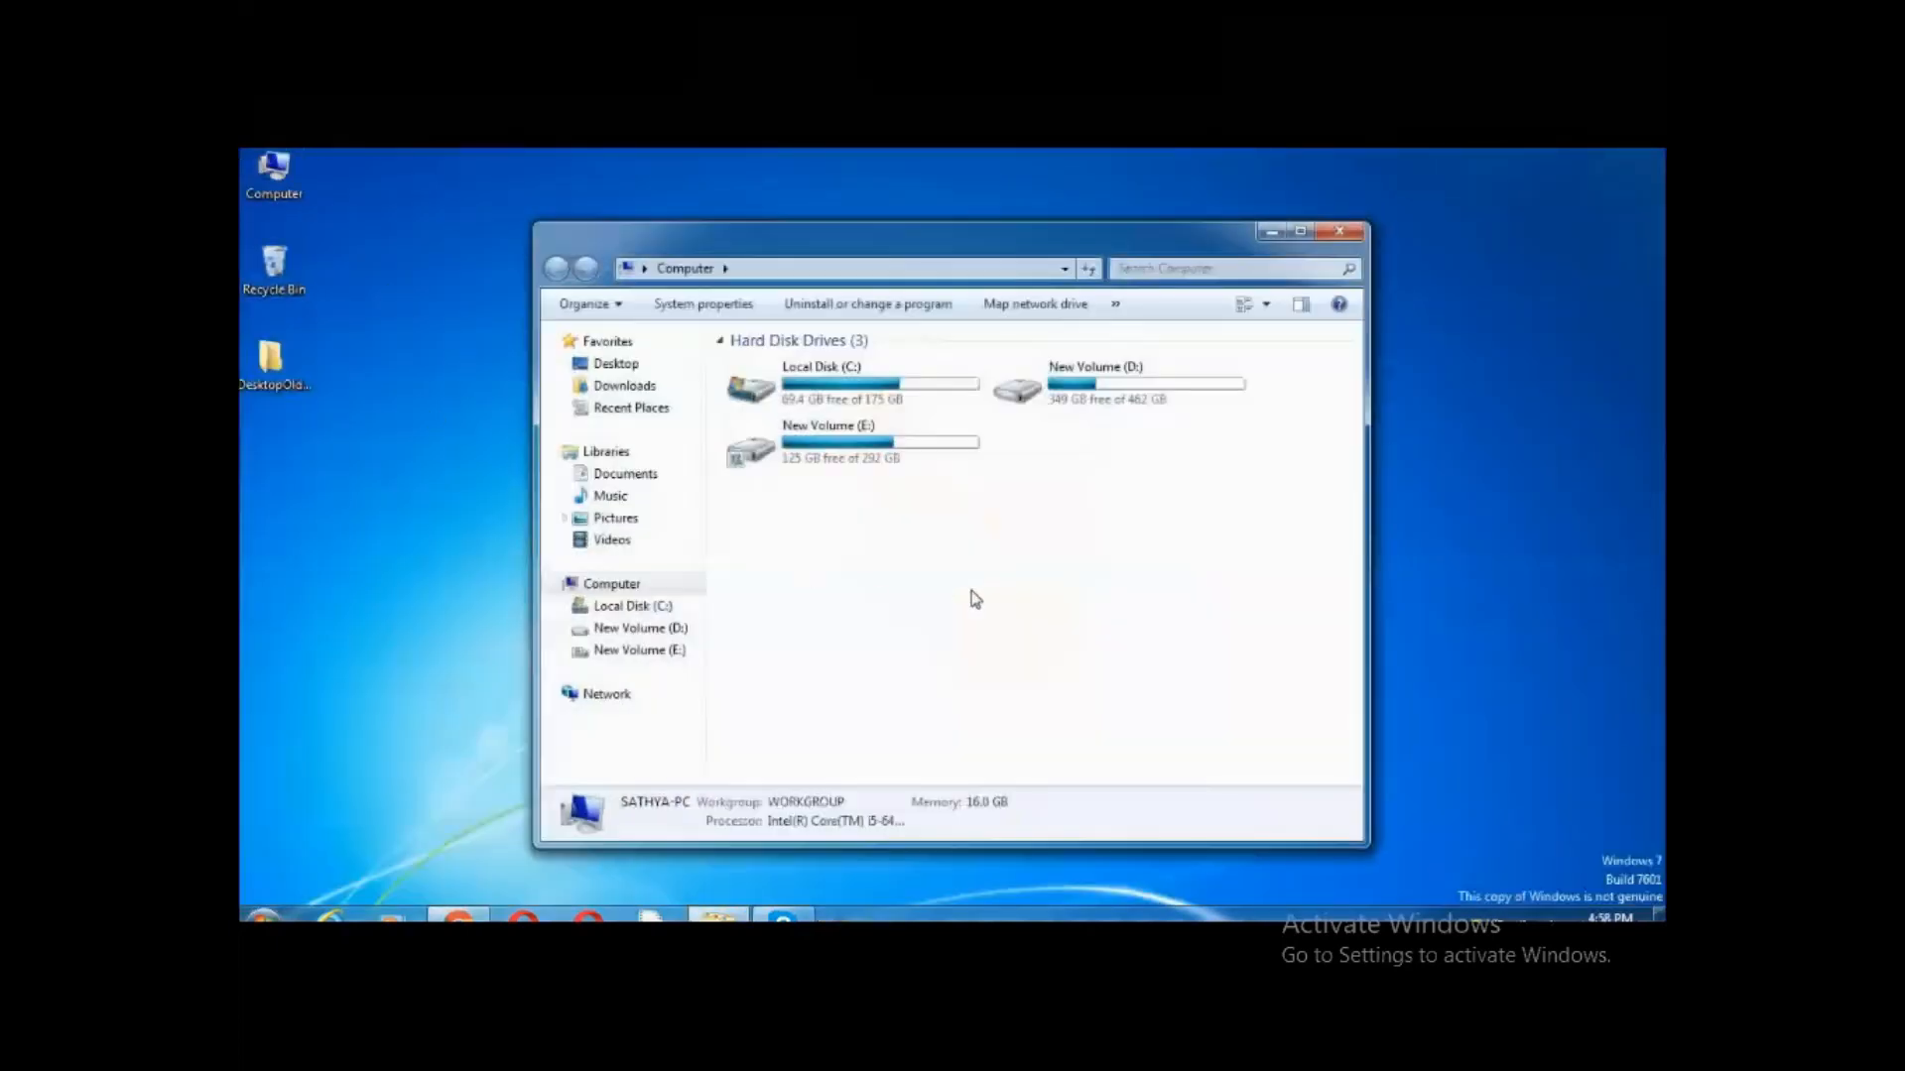
double_click(1067, 415)
left_click(1021, 394)
double_click(1022, 394)
left_click(790, 392)
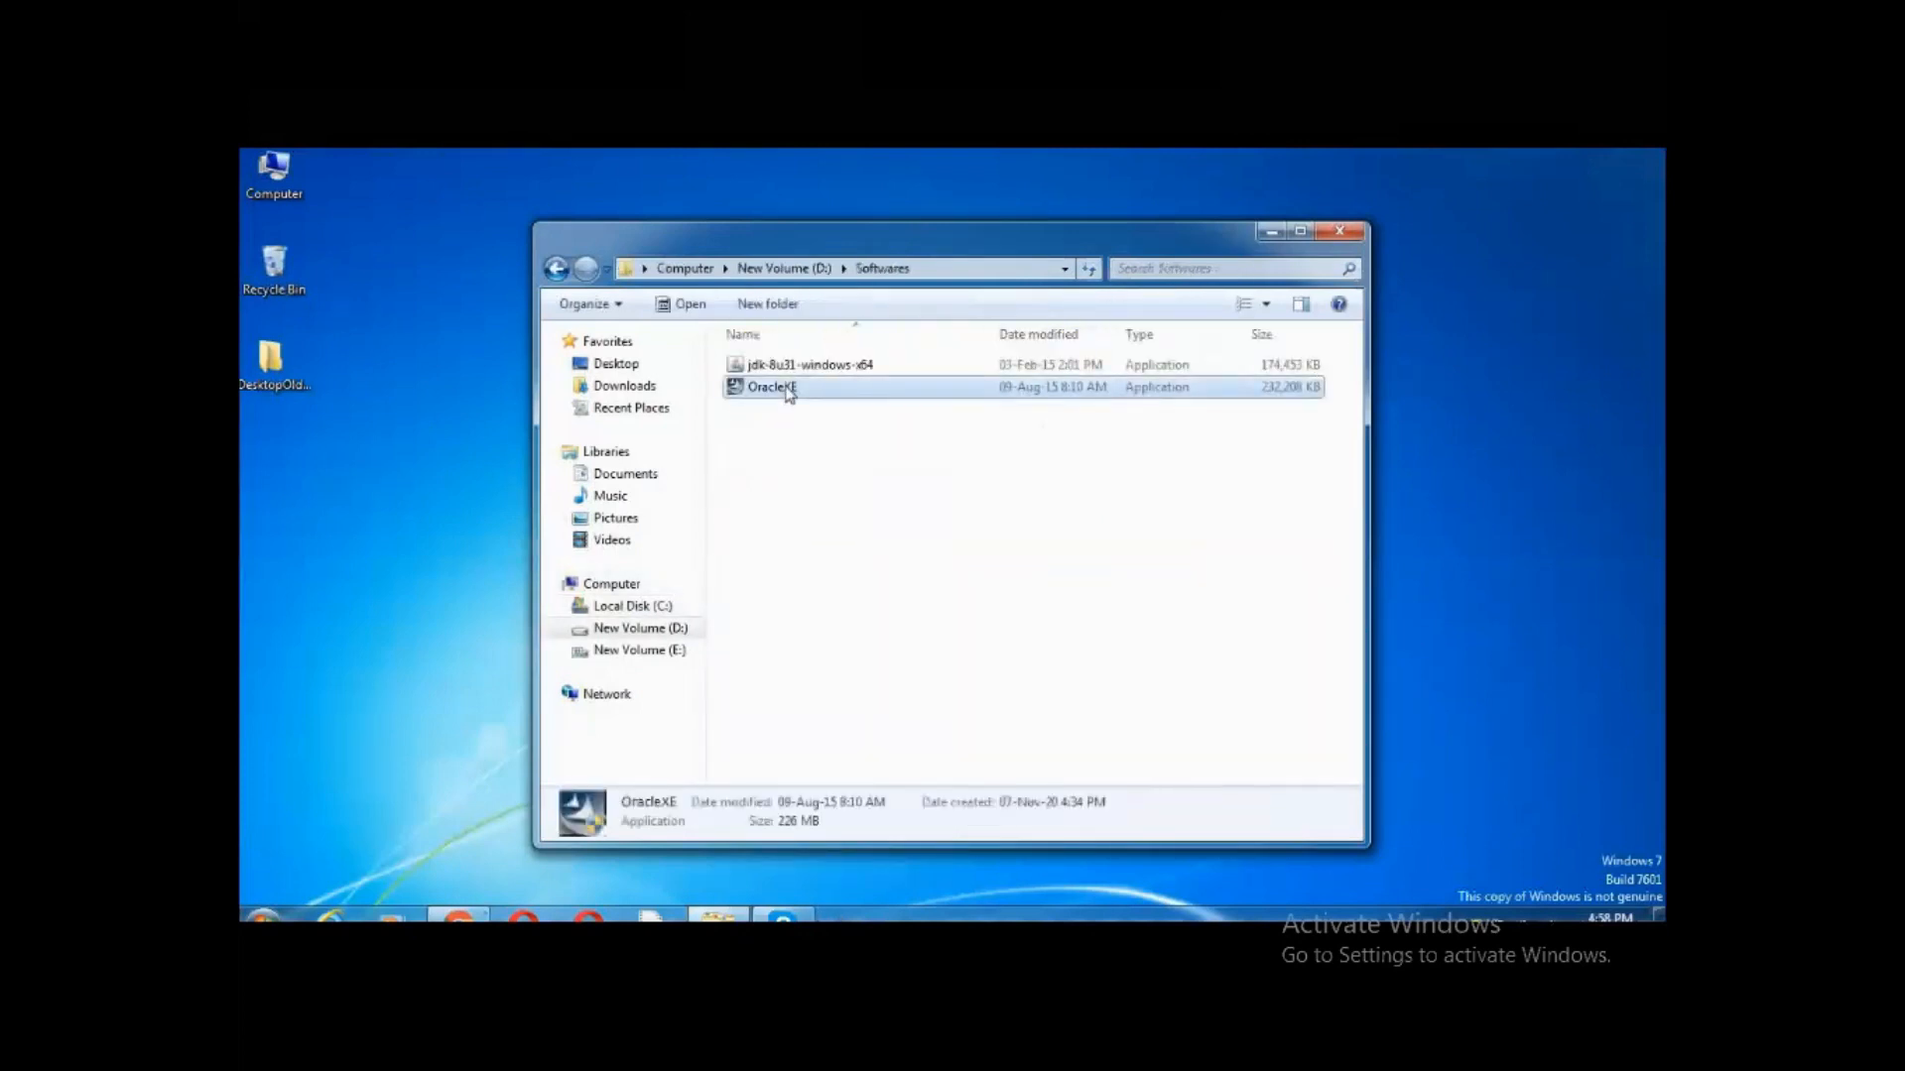
double_click(787, 389)
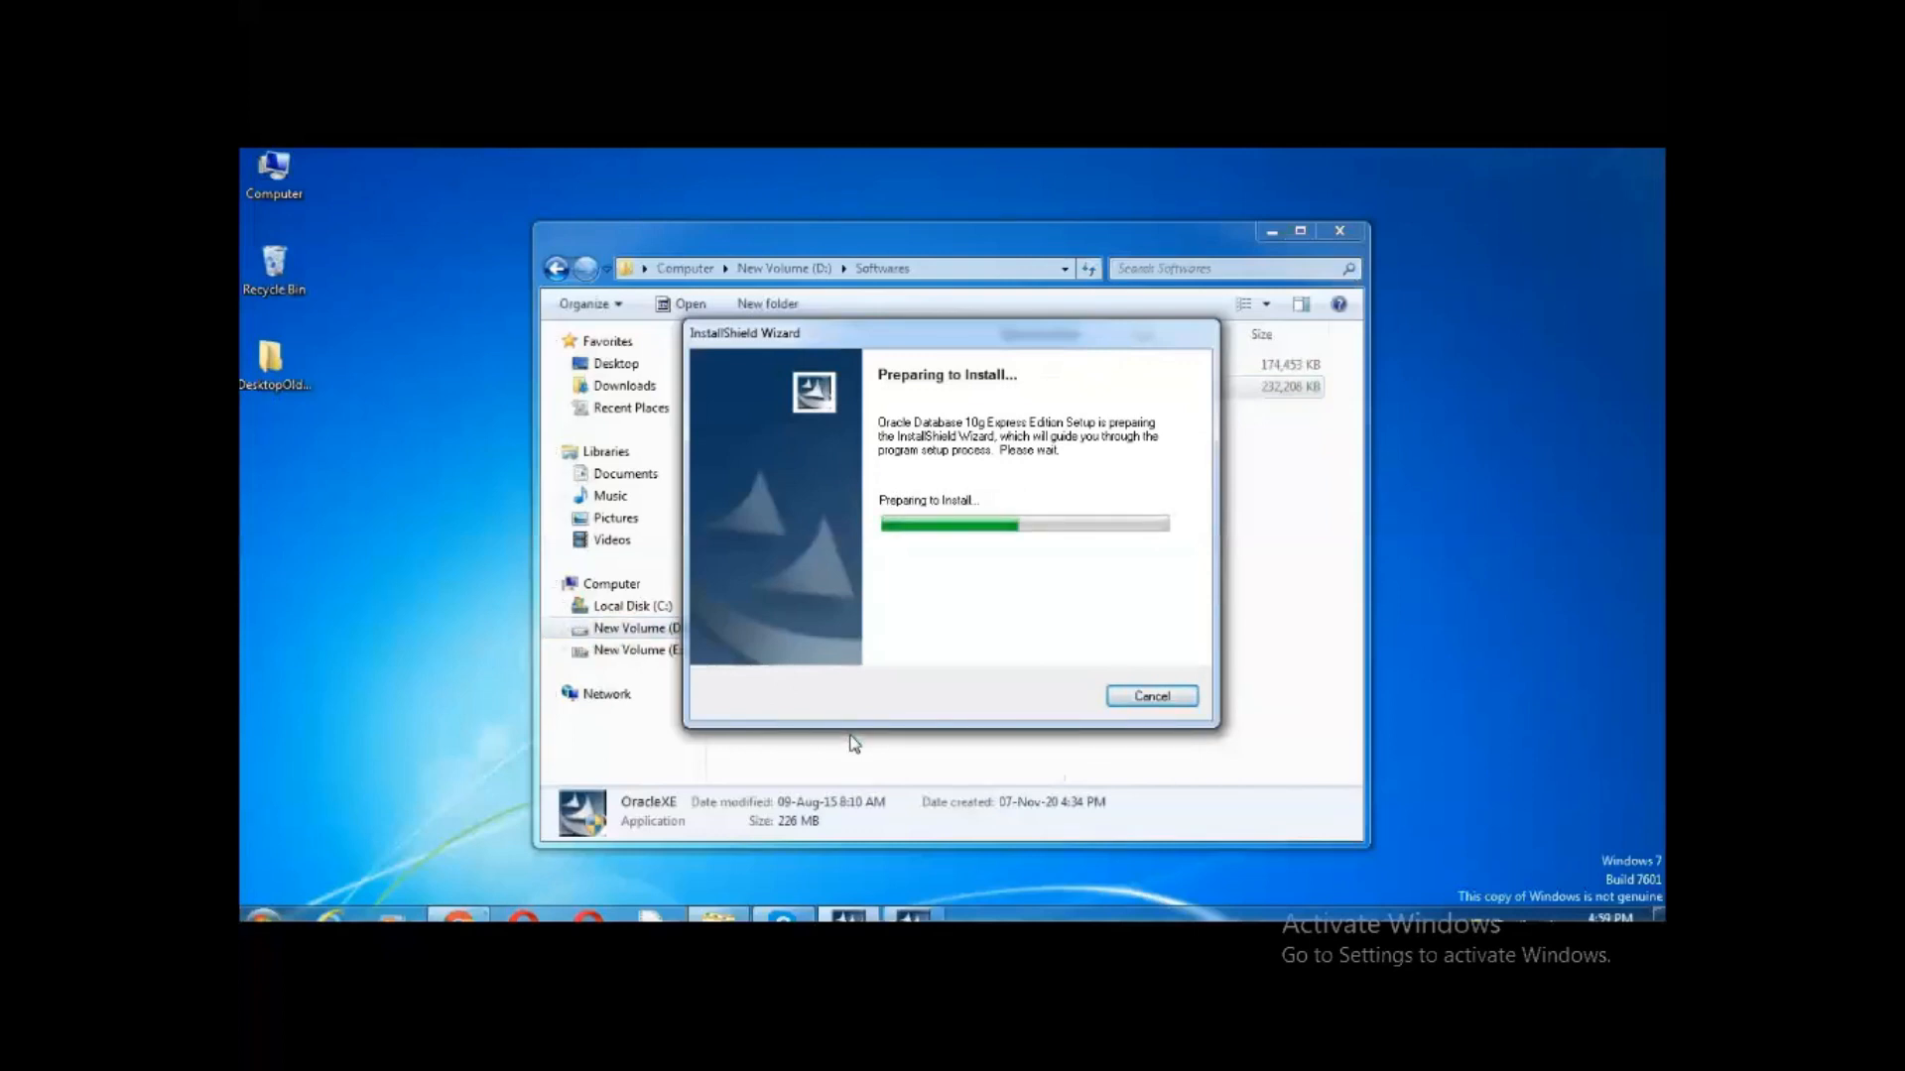
left_click(1270, 231)
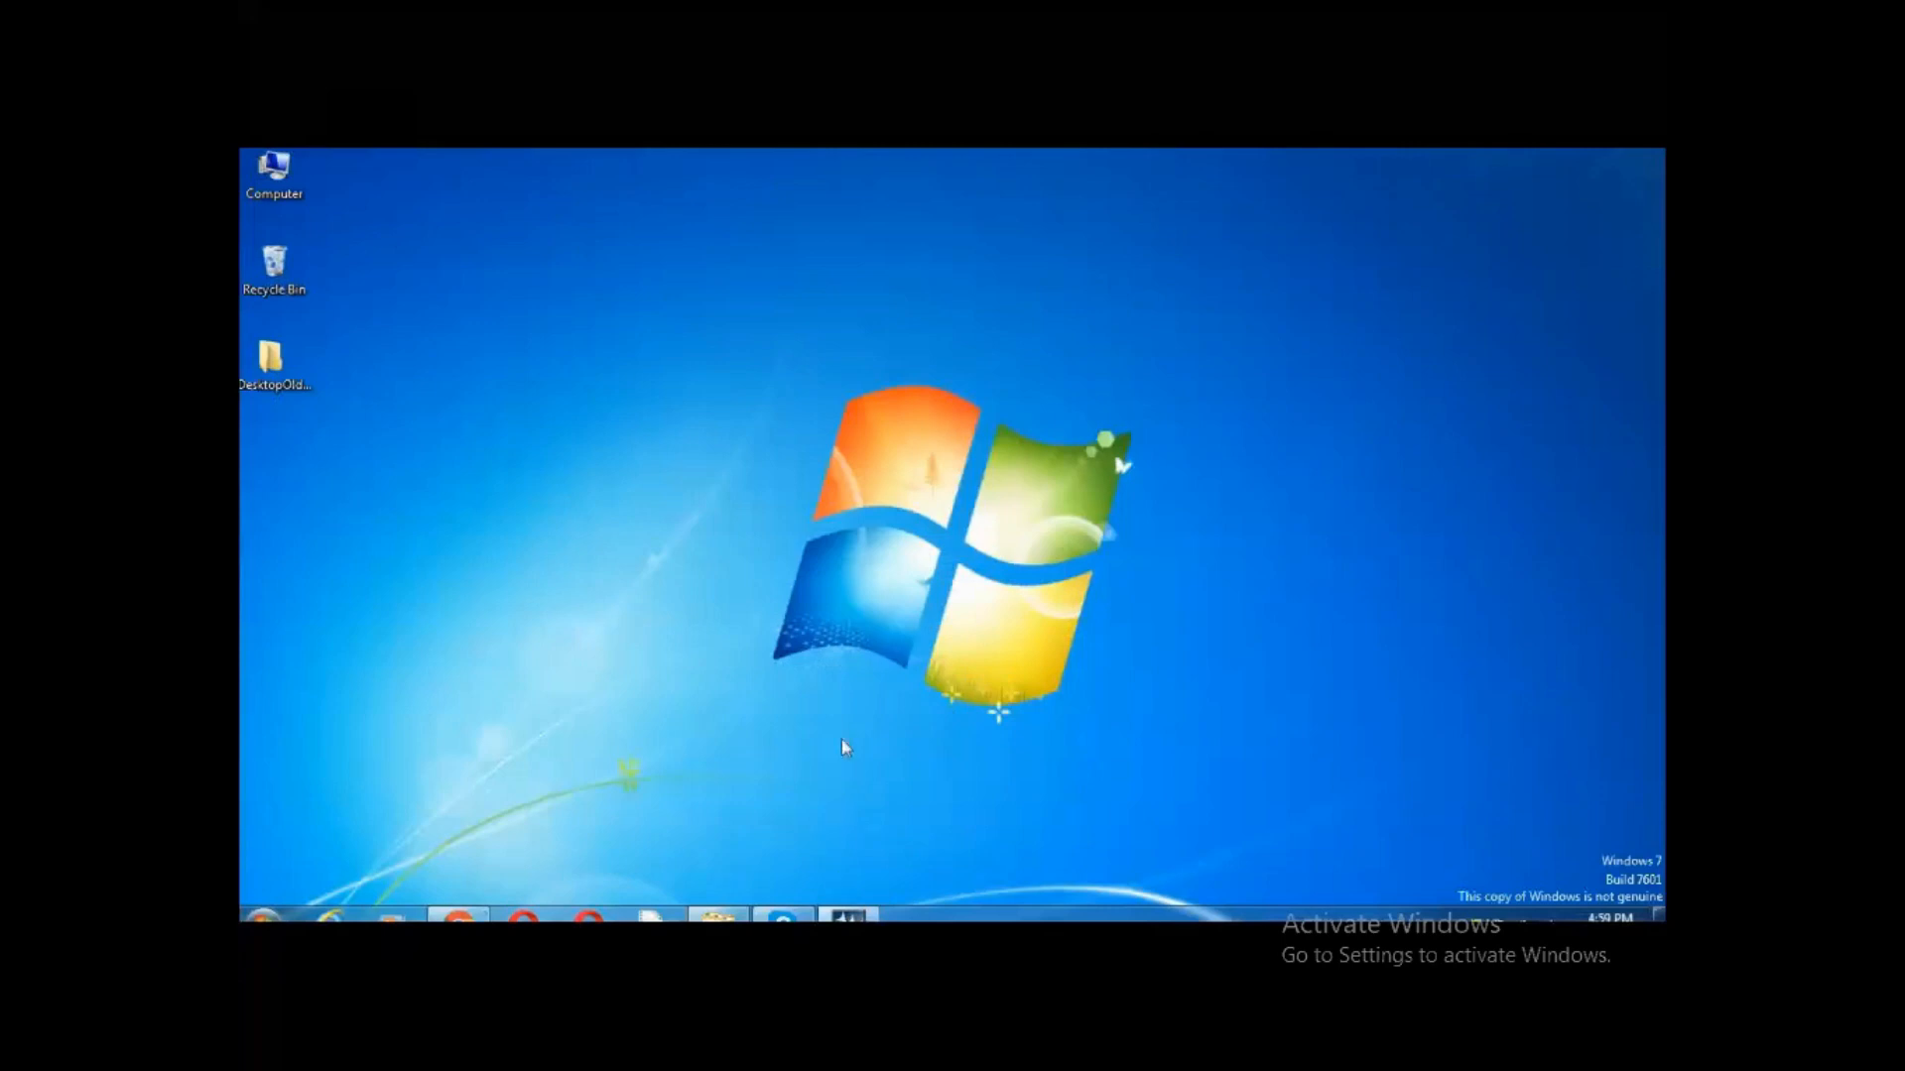
Accept the licence terms and keep C:\oraclexe\ as the destination folder
key("Down")
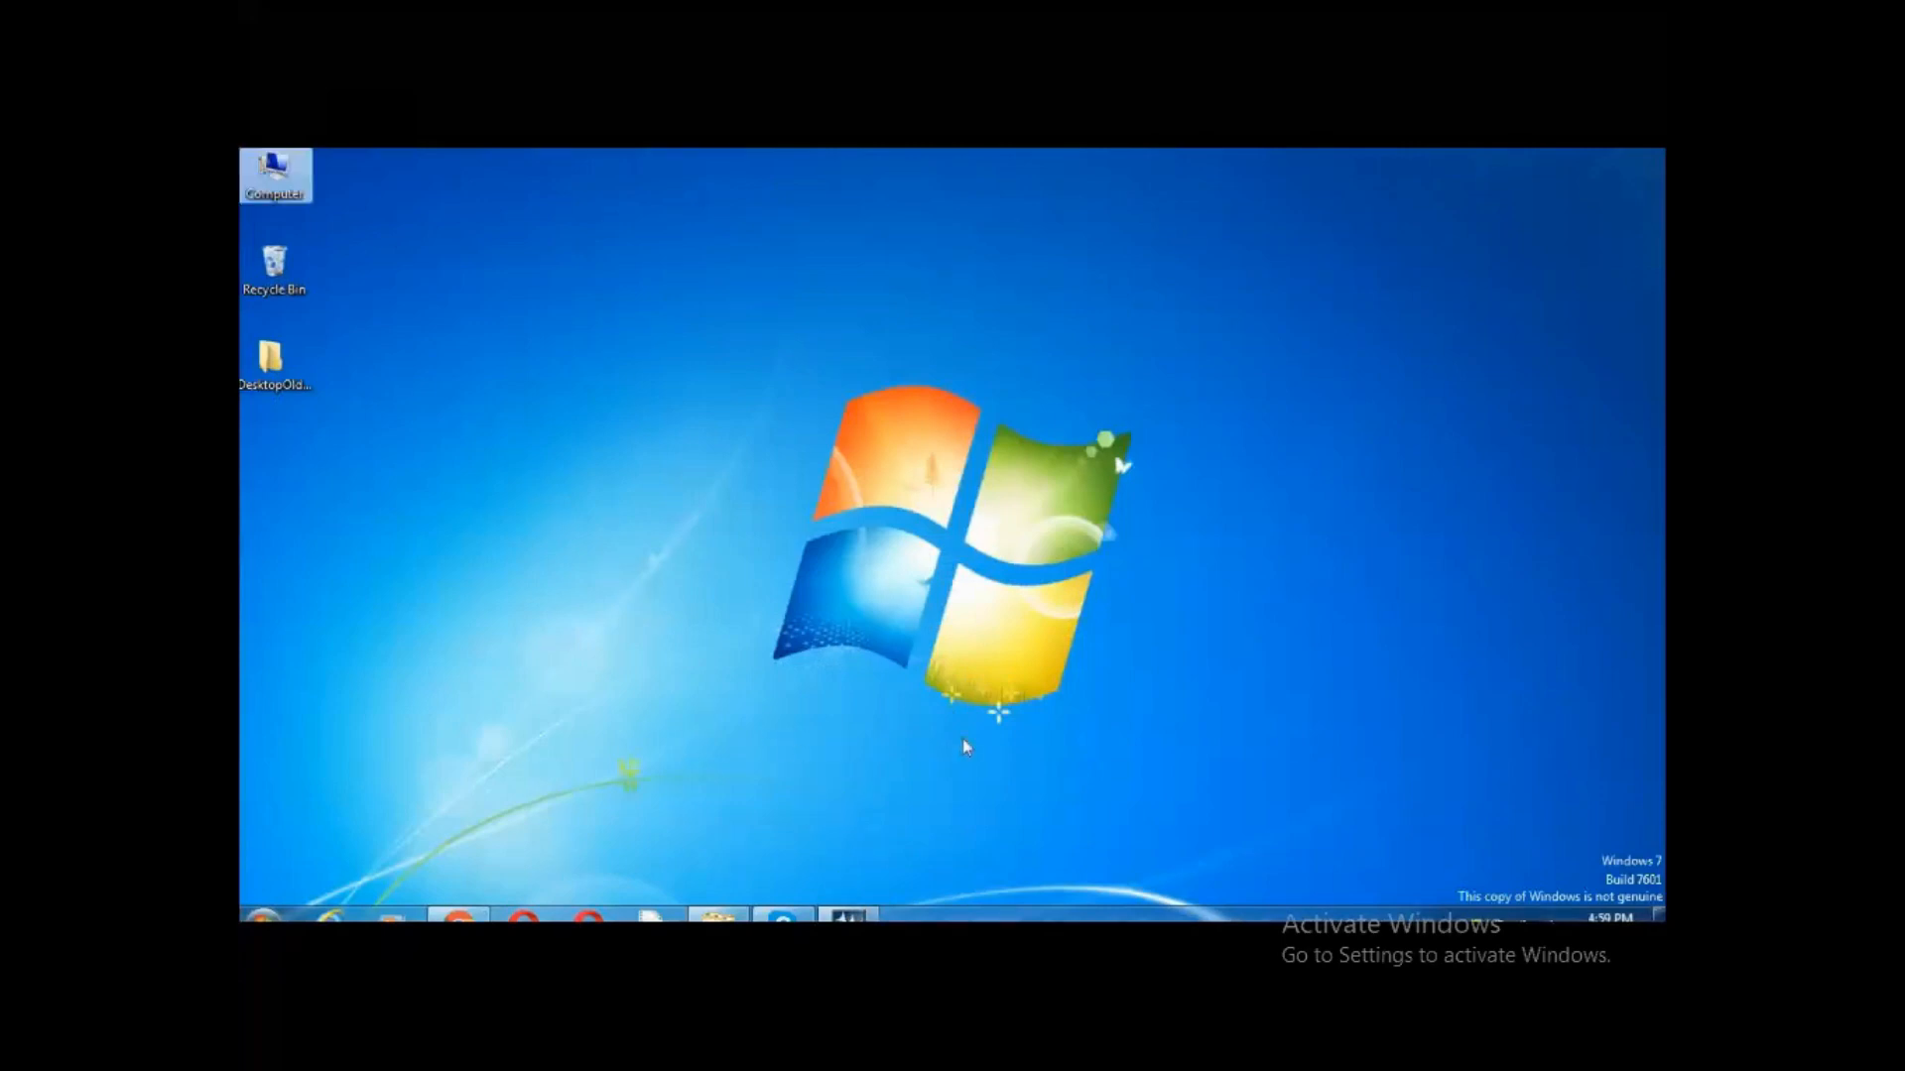
left_click(1067, 697)
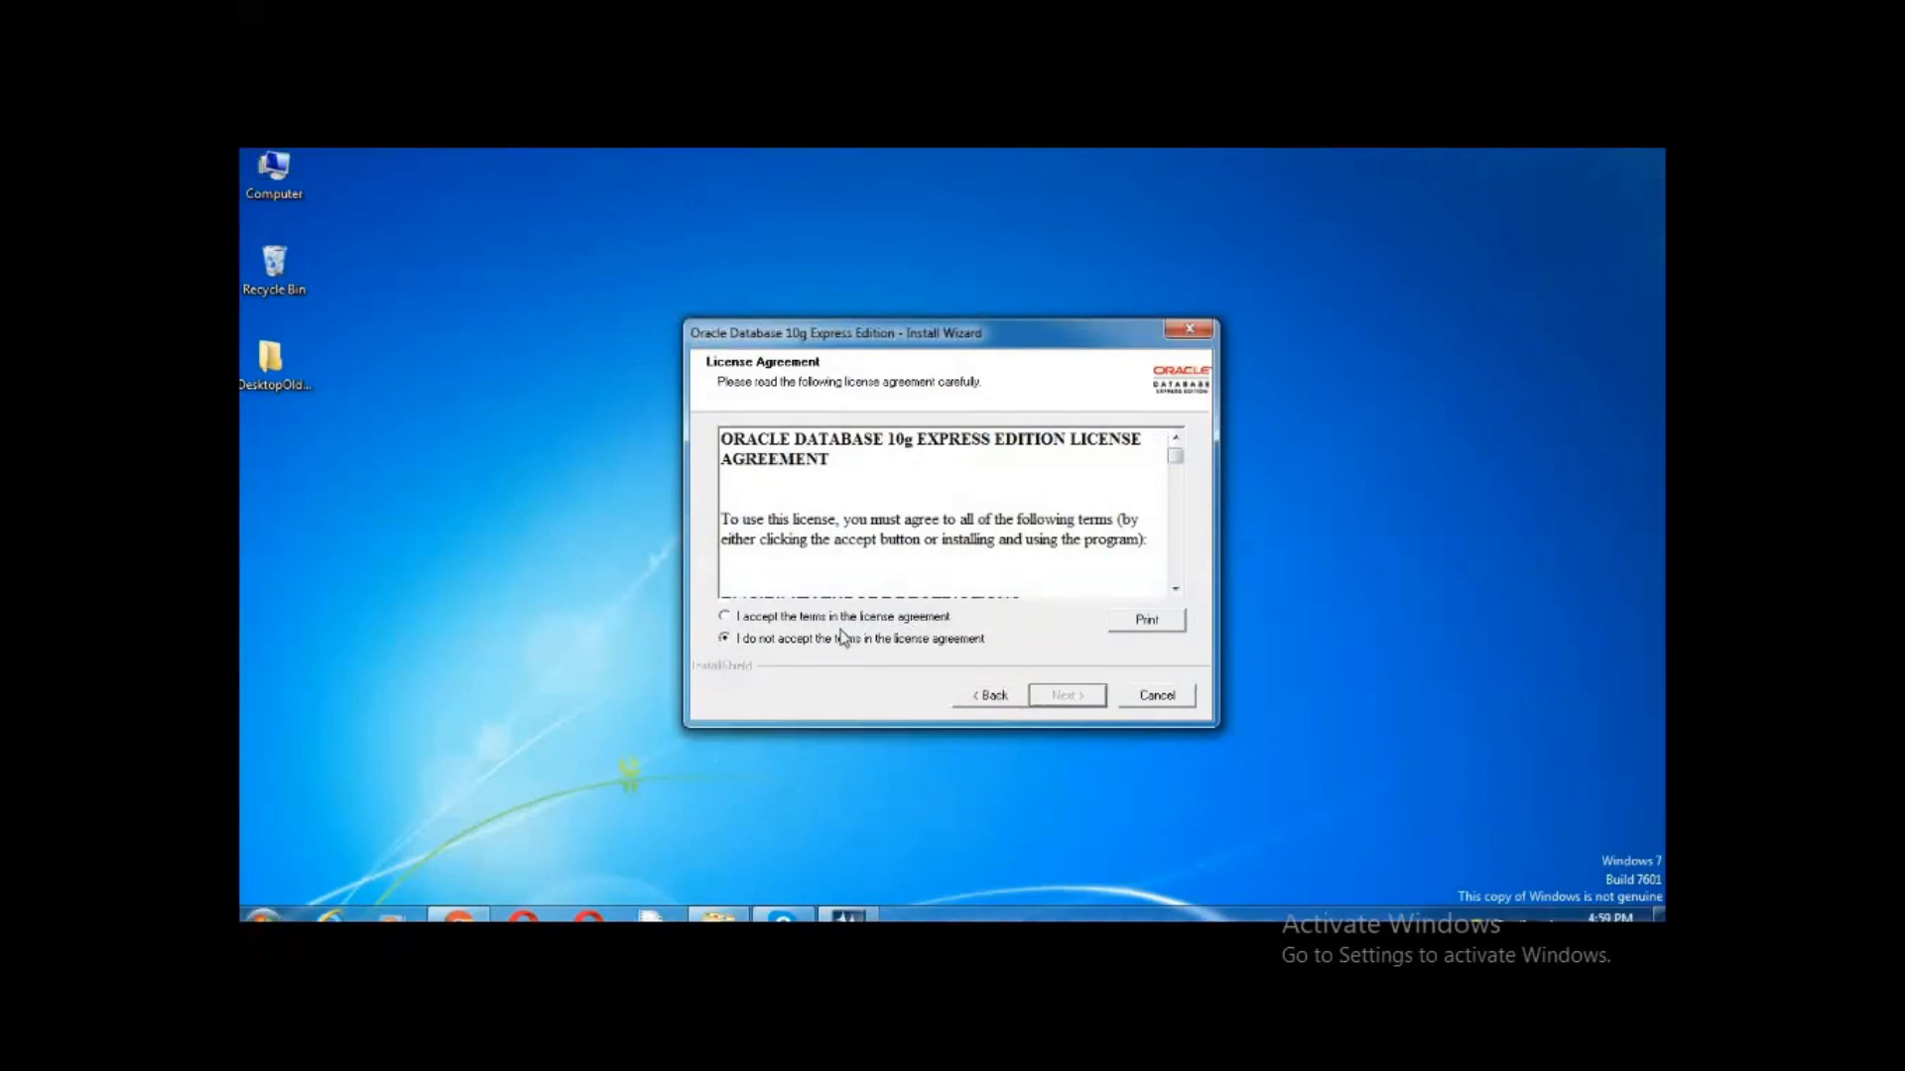
left_click(724, 617)
left_click(1050, 700)
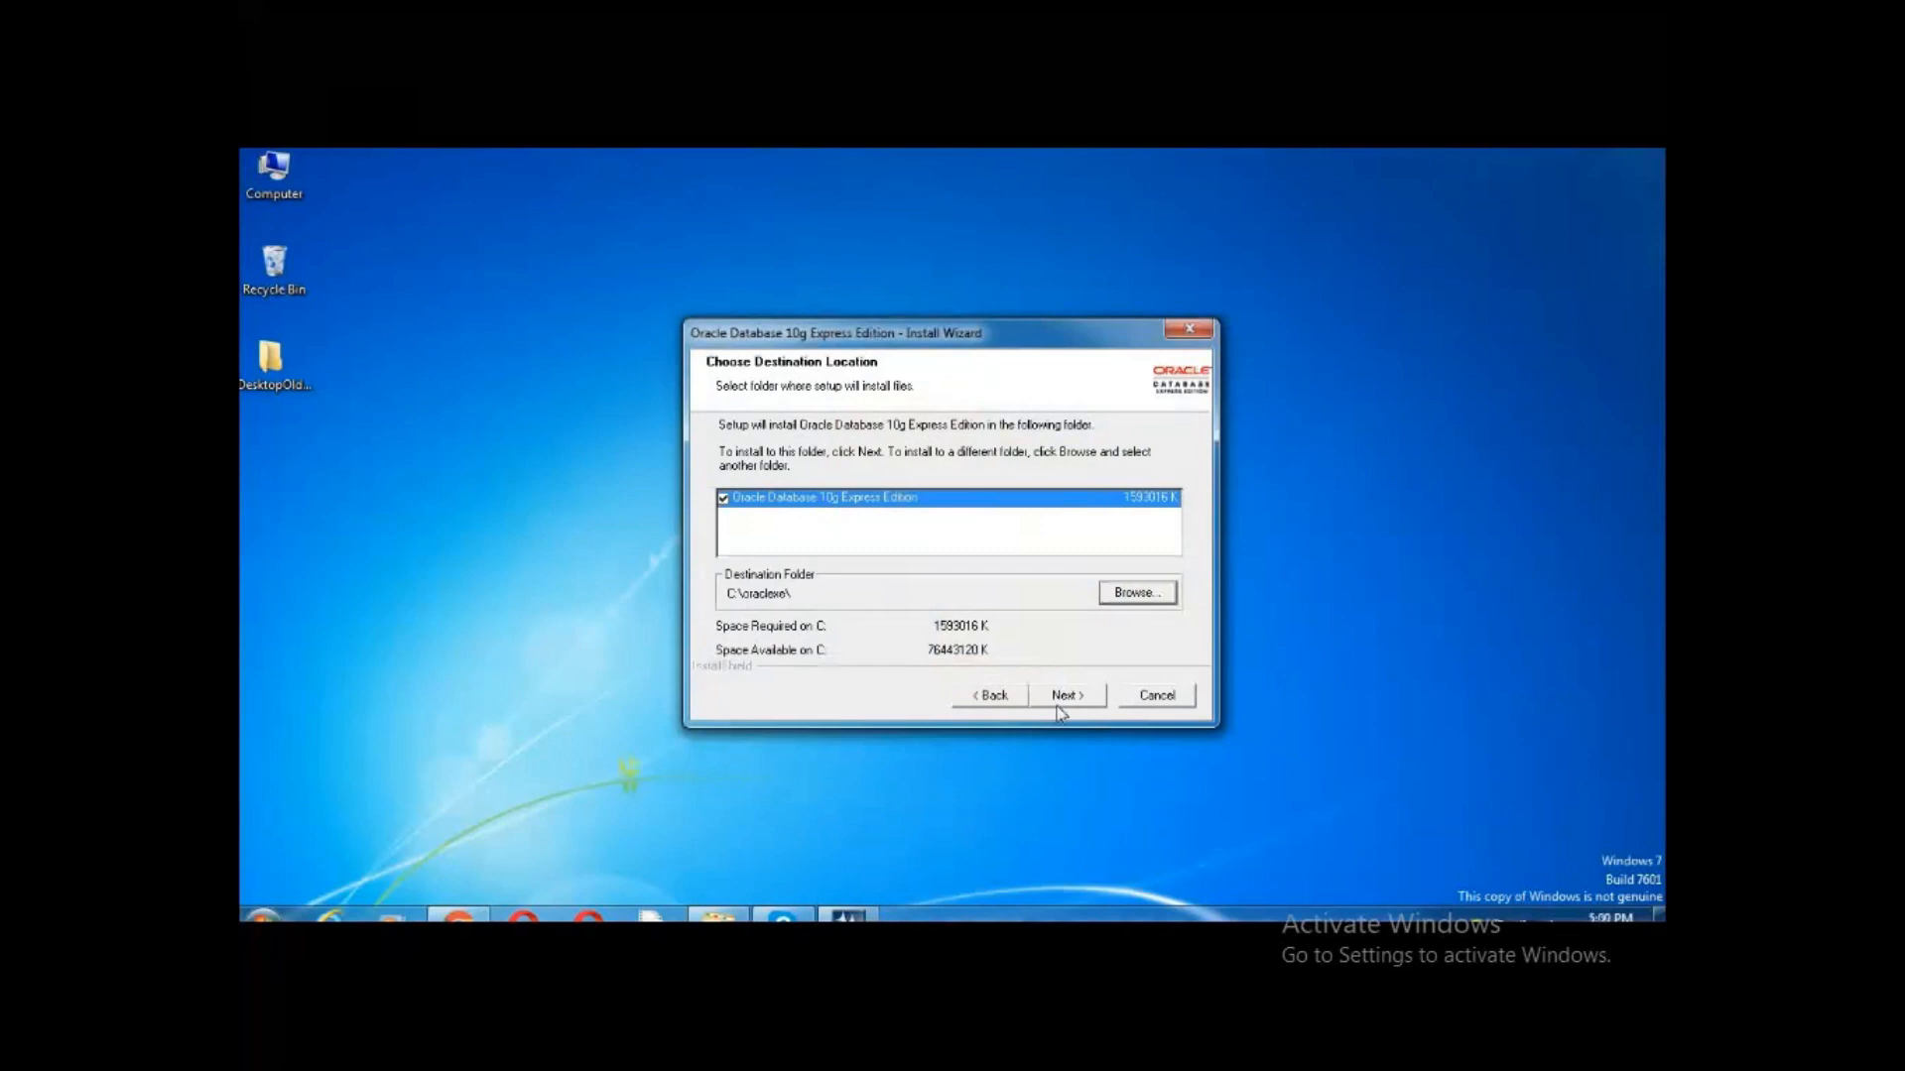
left_click(1062, 700)
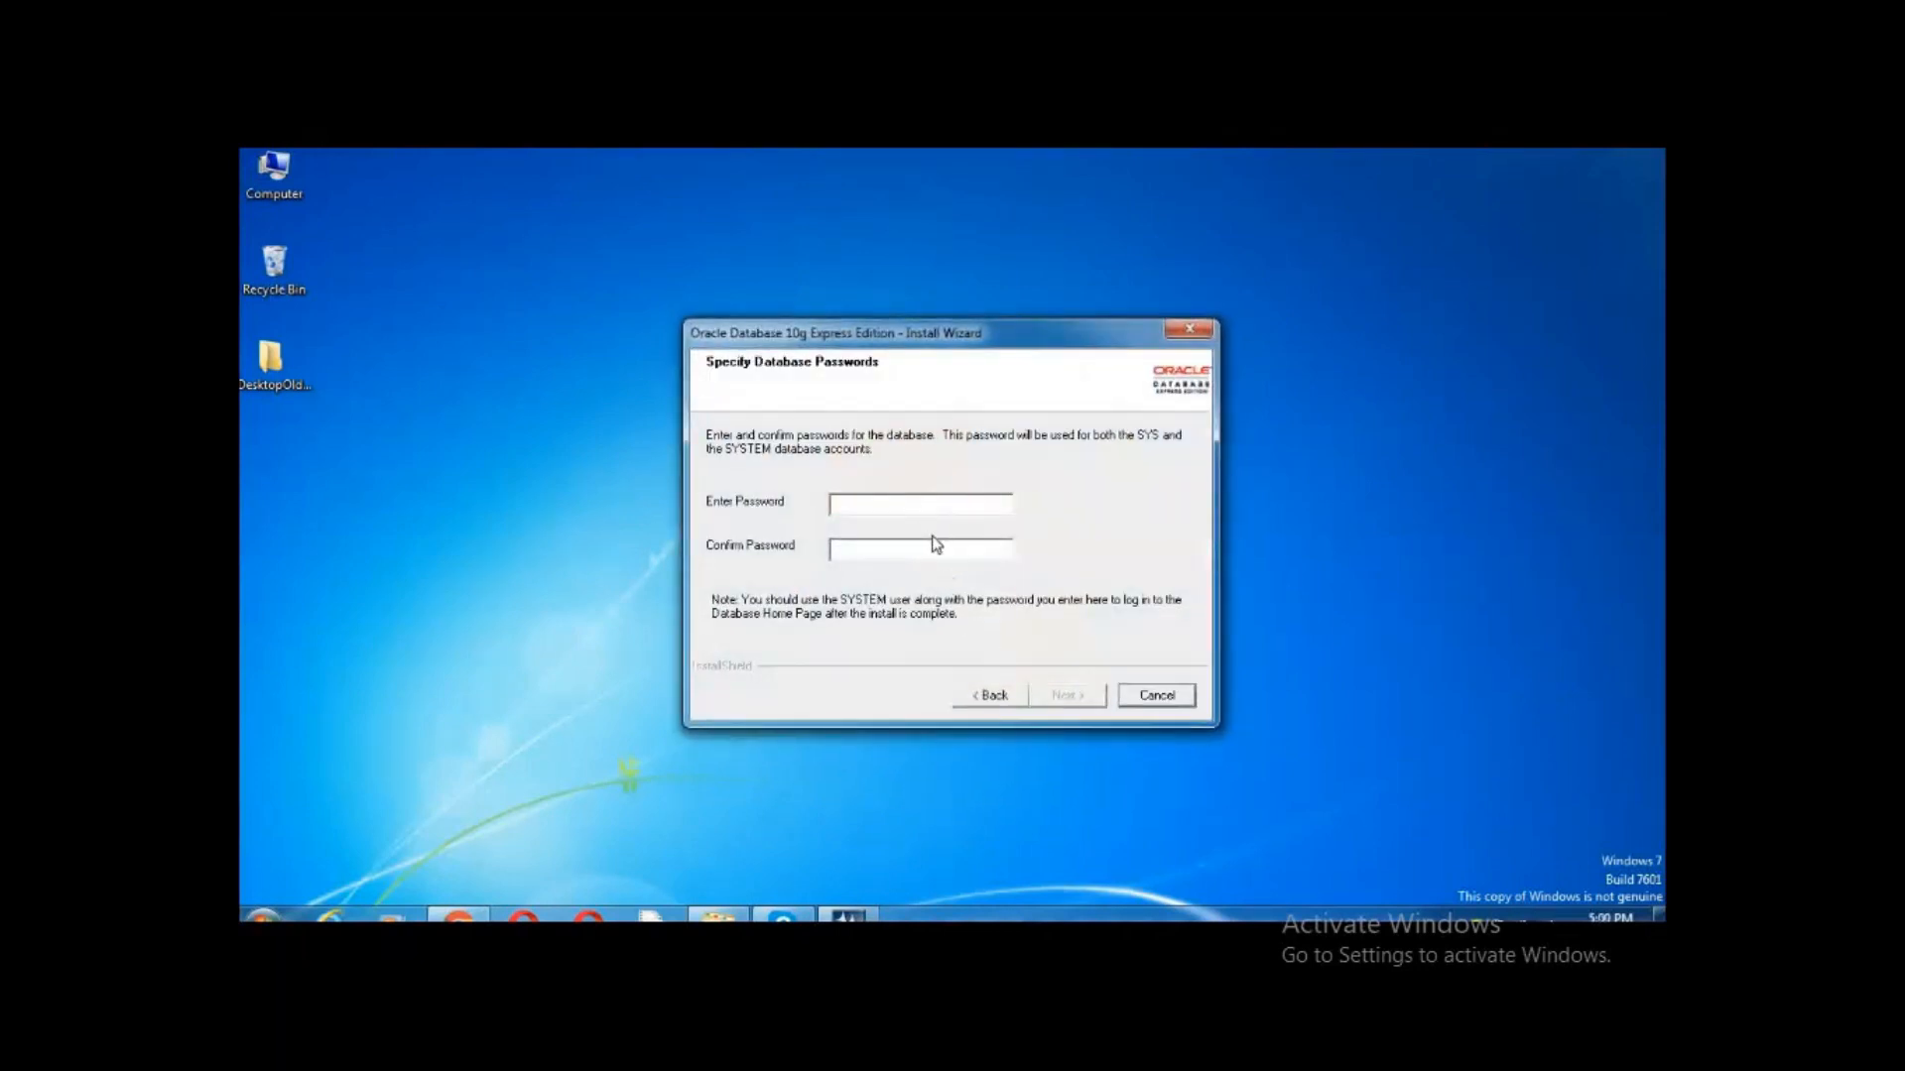
Enter and confirm the SYS/SYSTEM database password and continue to the Summary
left_click(612, 548)
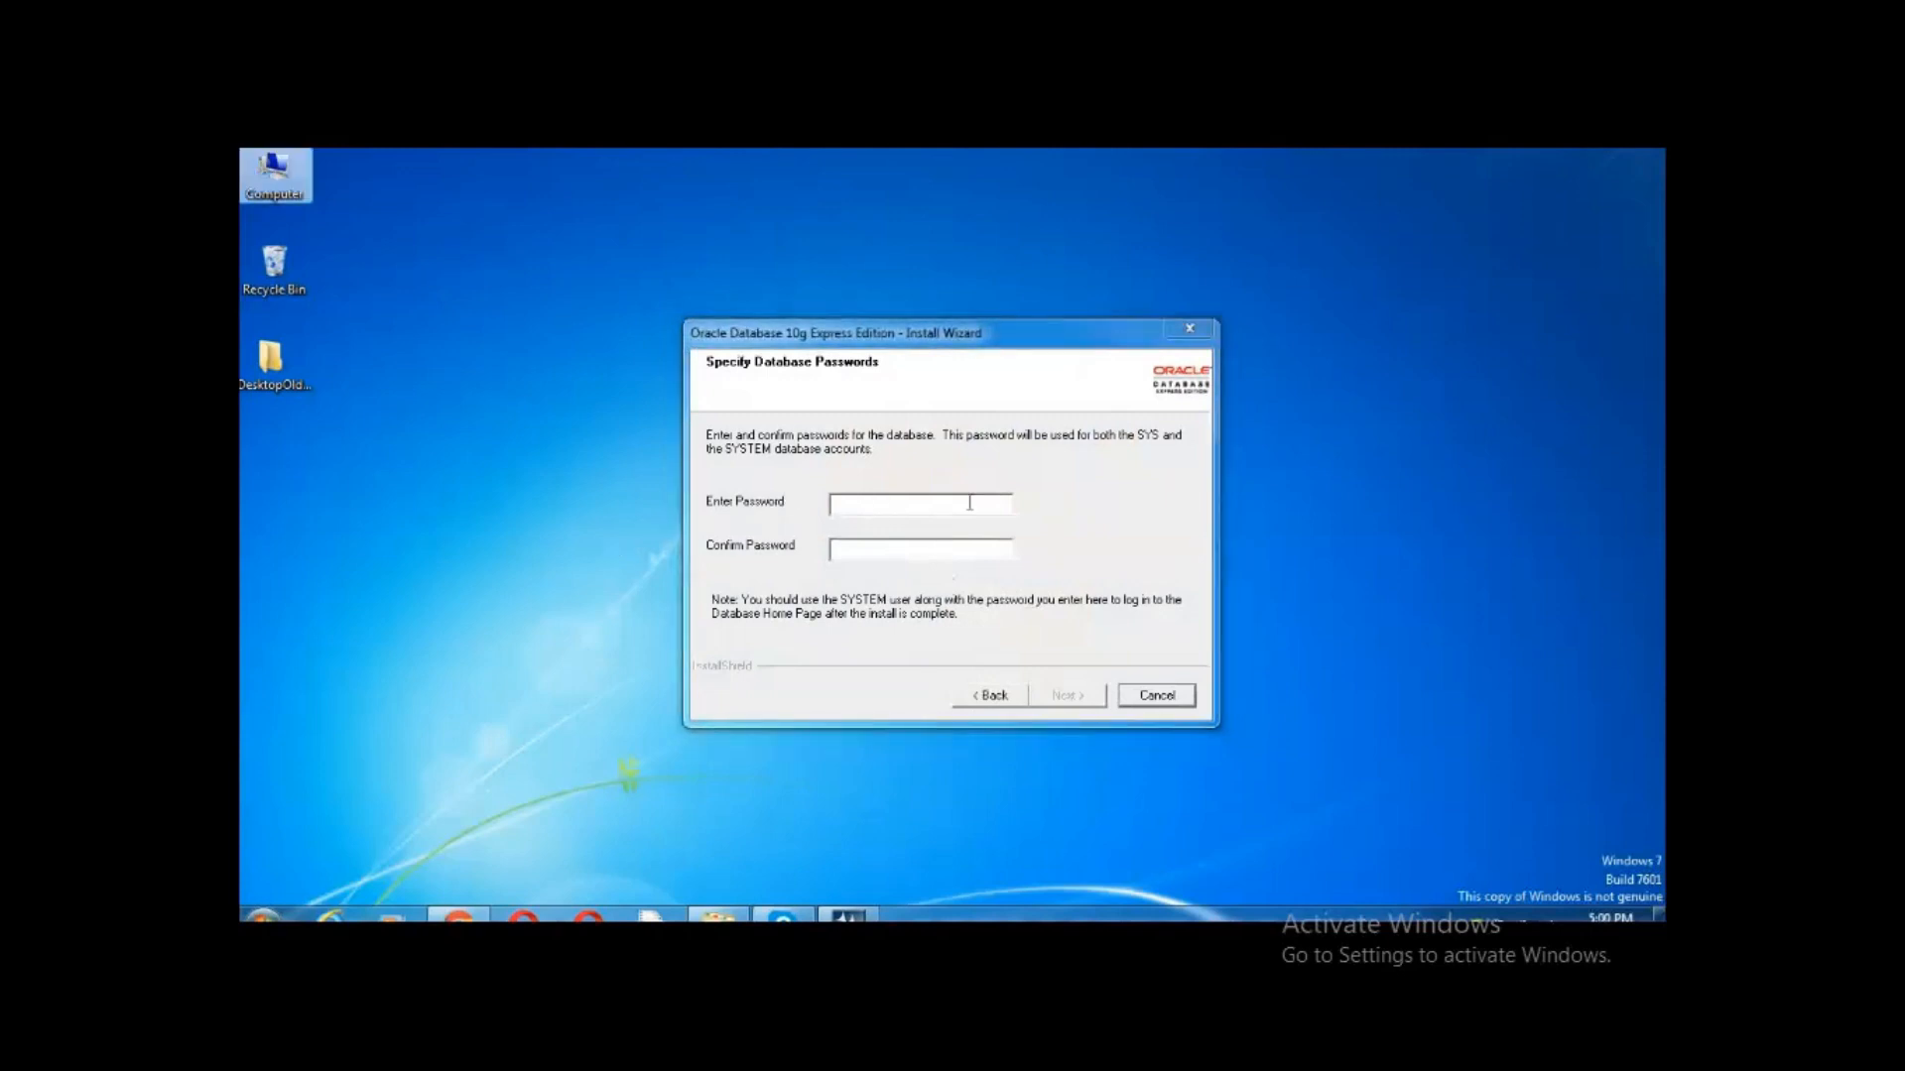
left_click(889, 506)
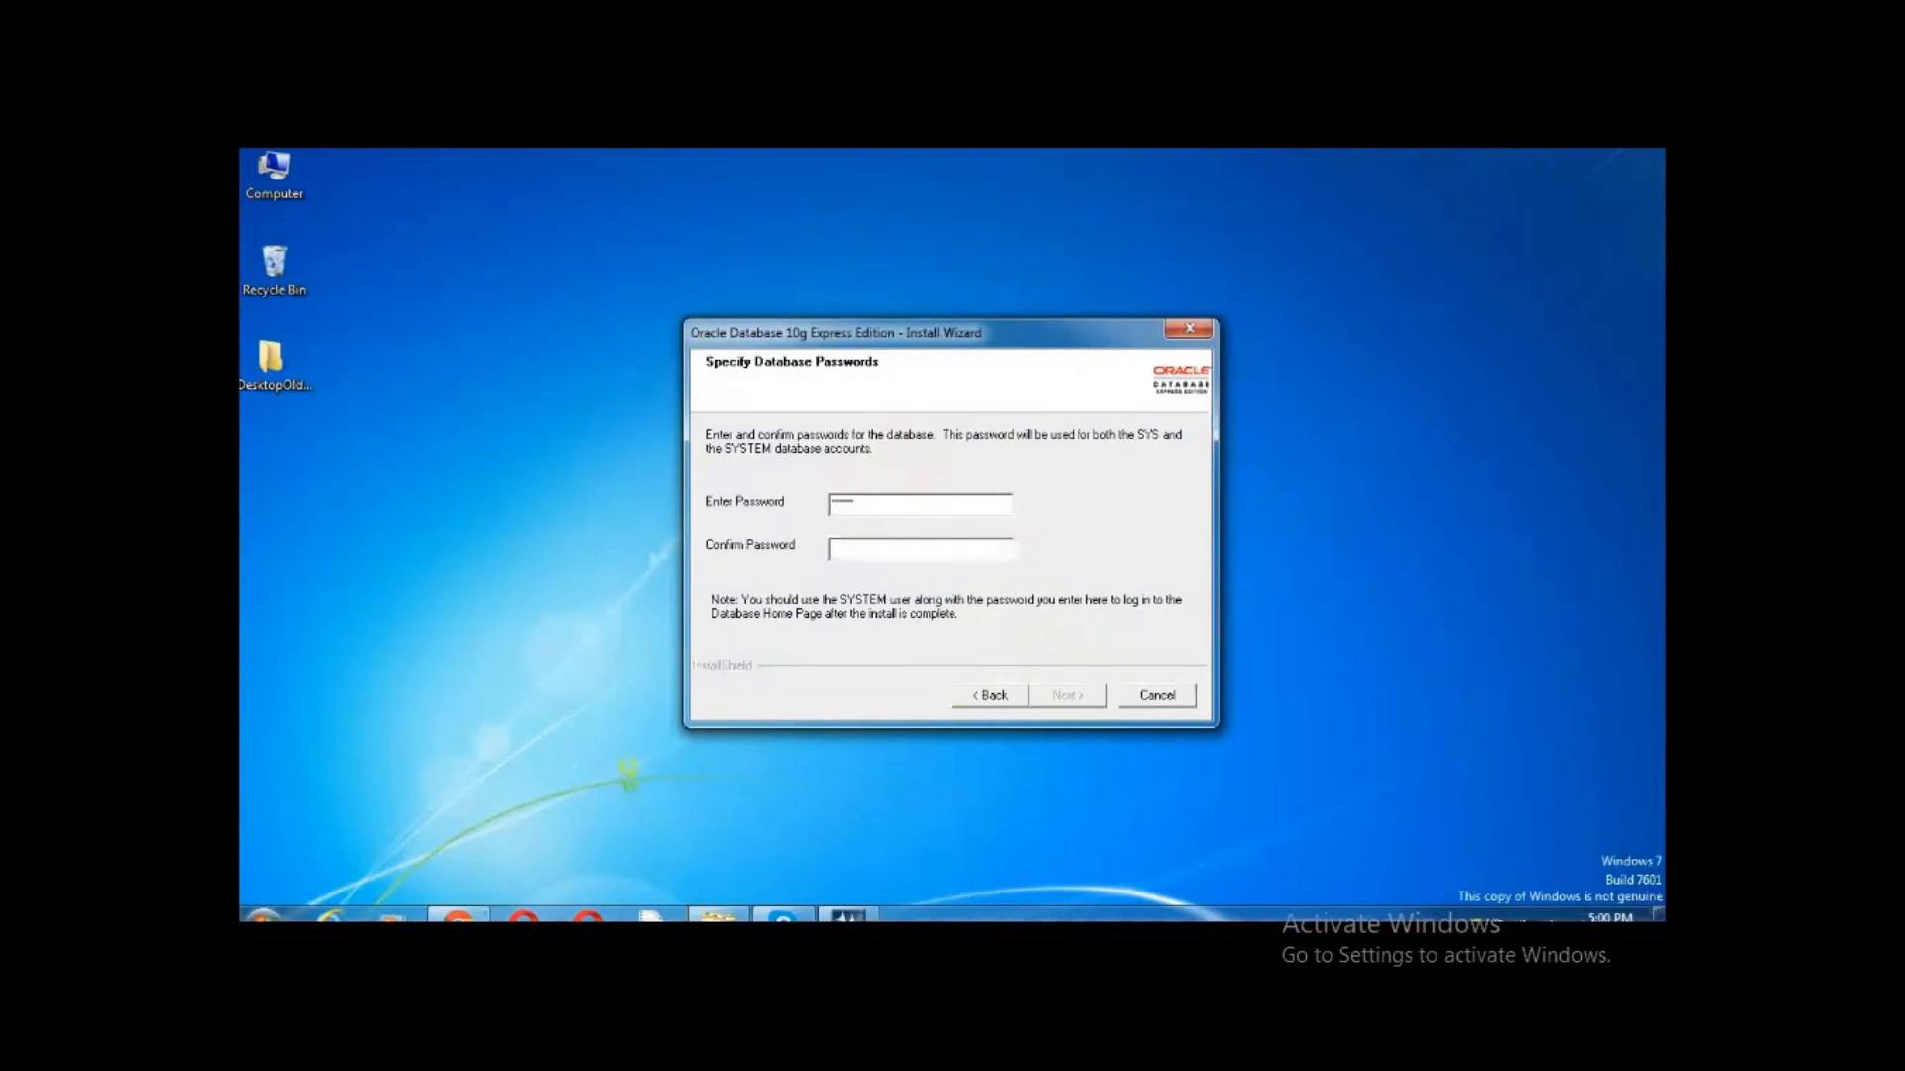
type("*")
left_click(1059, 698)
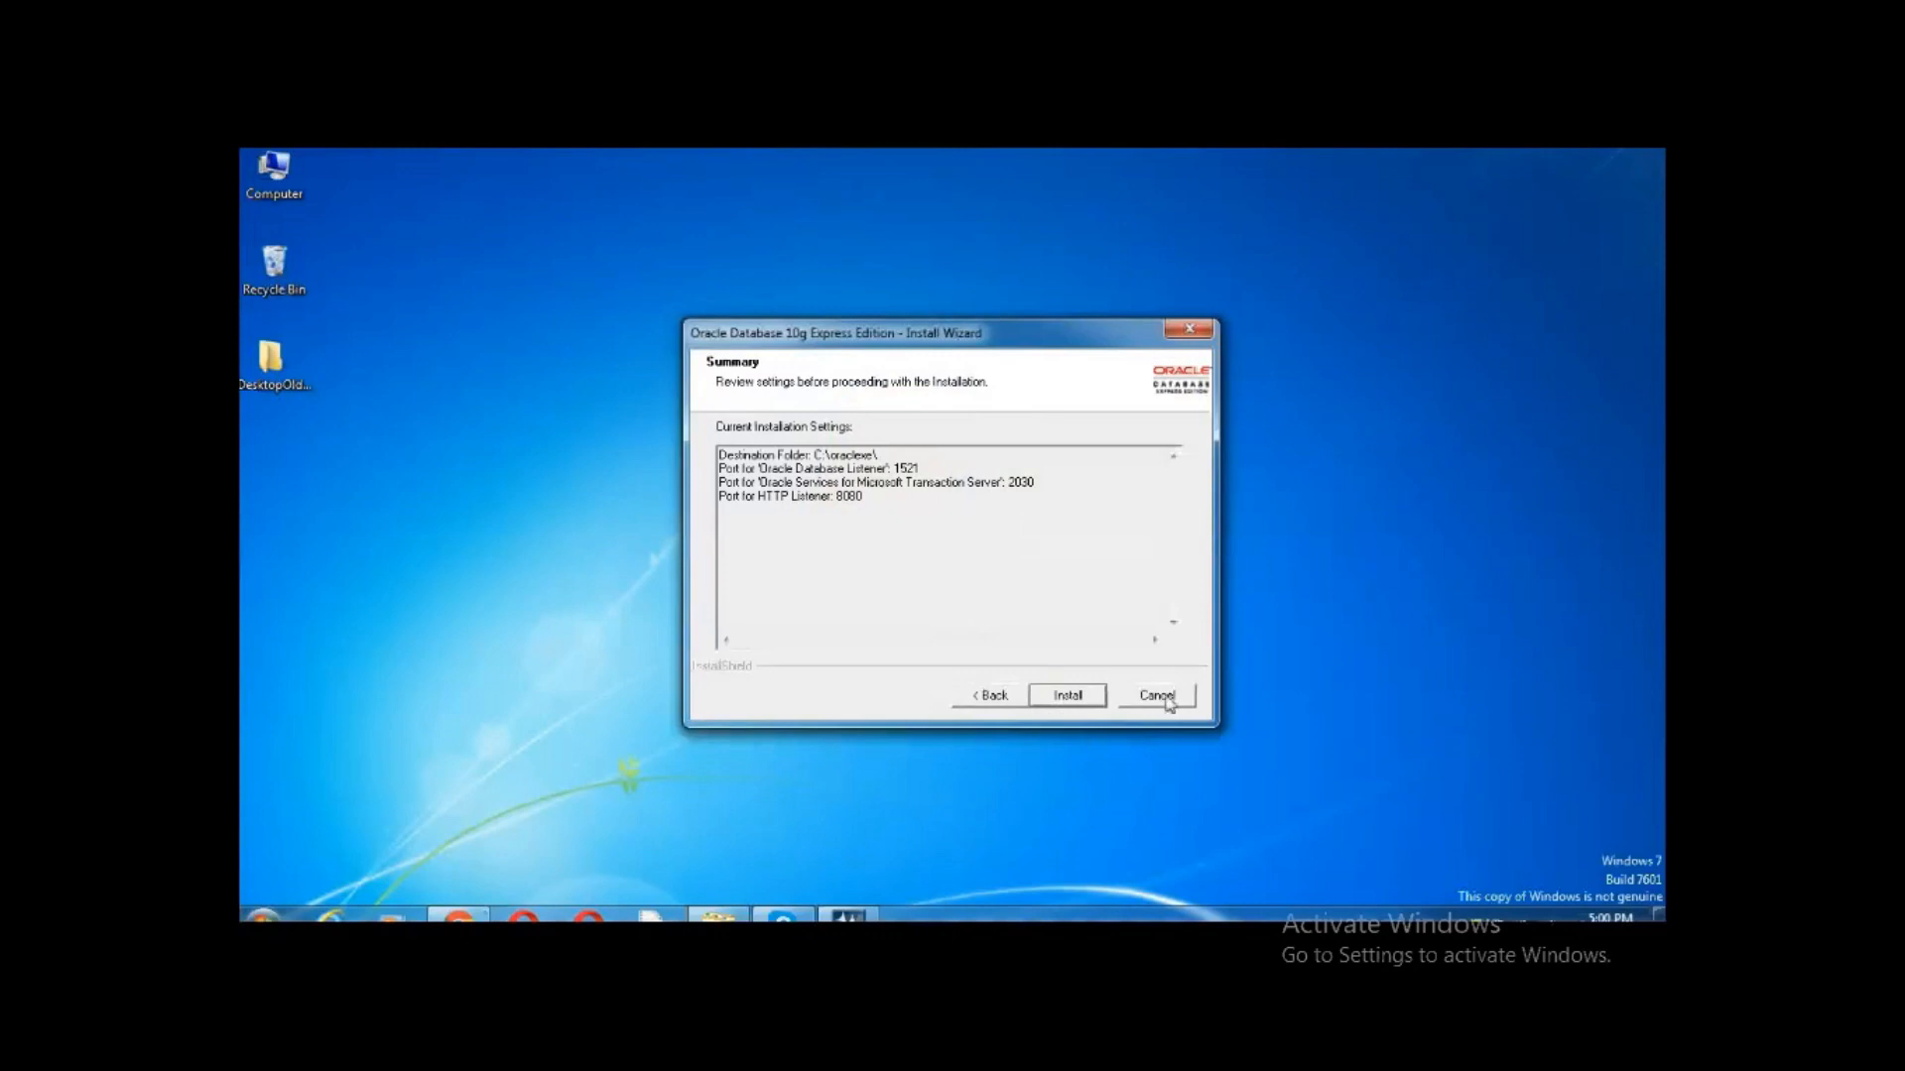
Note listener port 1521 in the Summary, install Oracle XE, and finish the wizard
double_click(905, 469)
left_click(920, 469)
left_click_drag(895, 469, 924, 465)
left_click(1055, 696)
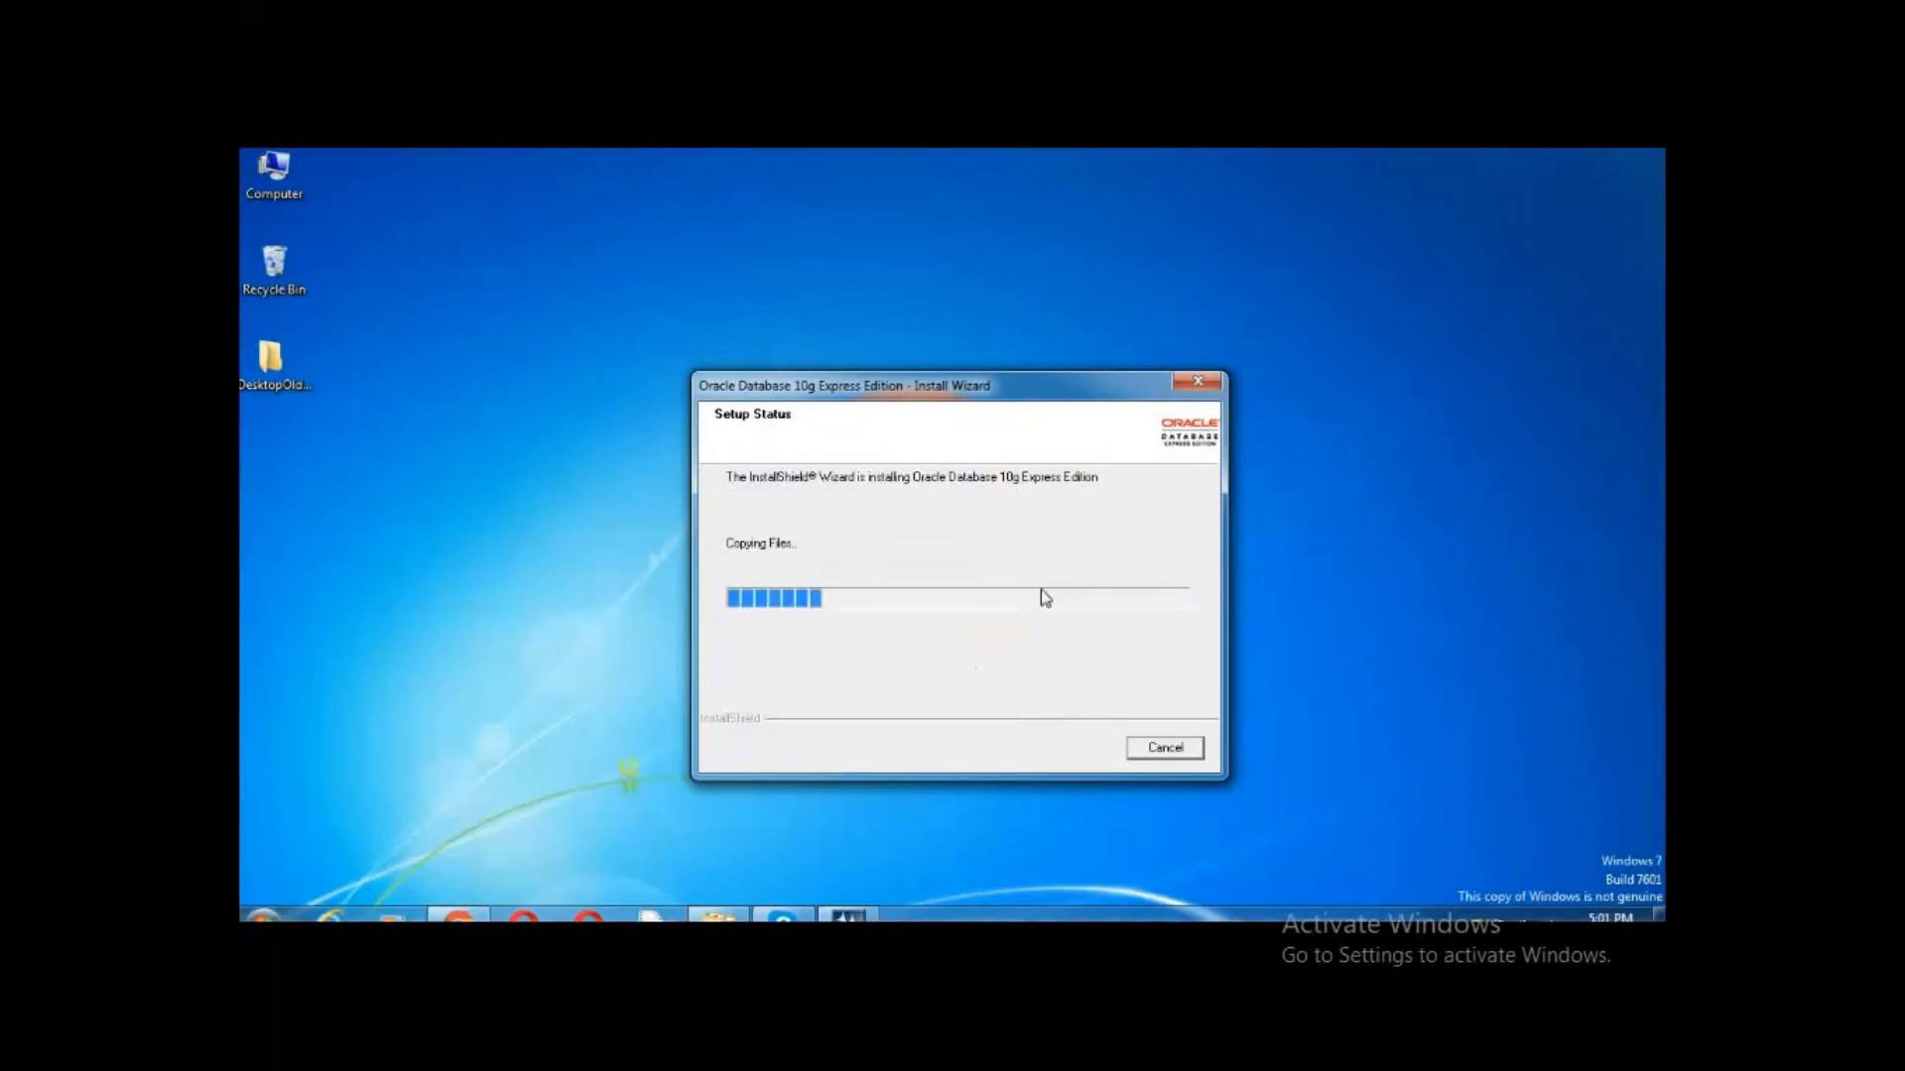
left_click(689, 607)
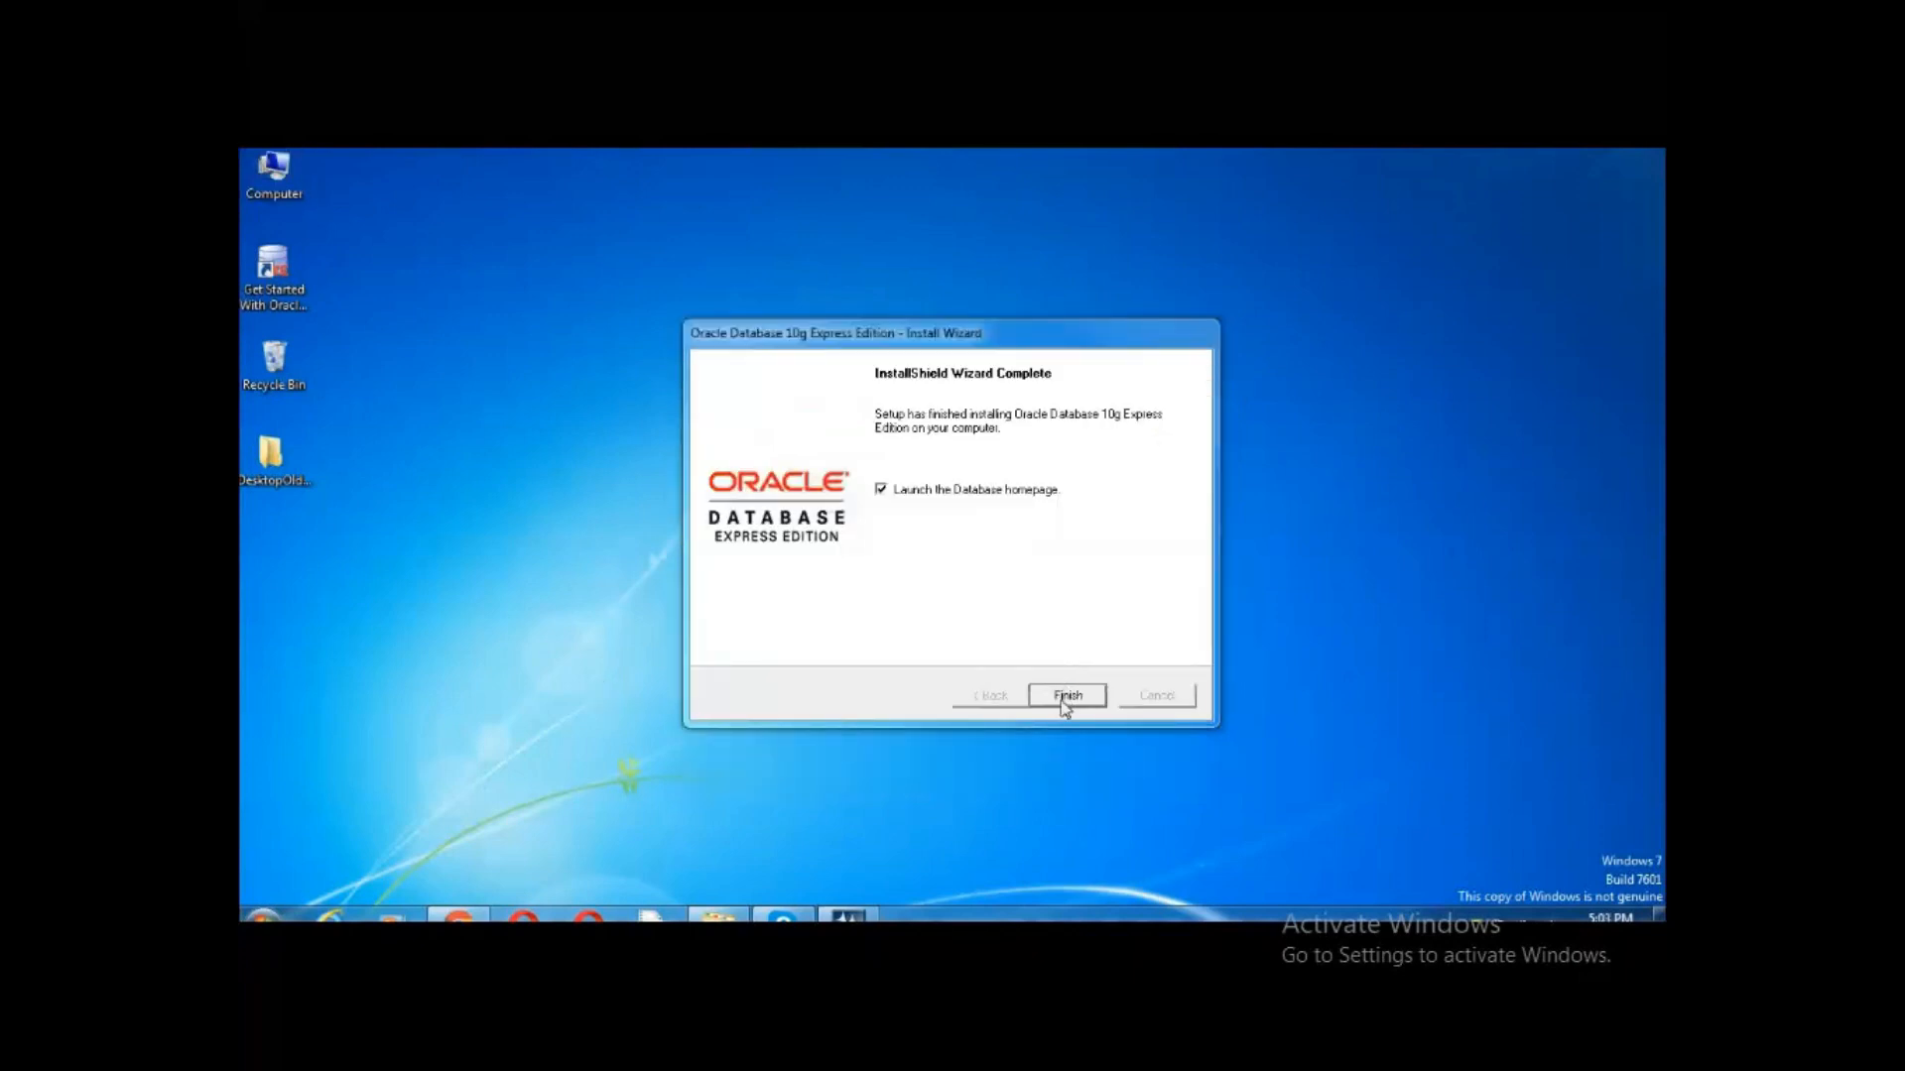
left_click(1066, 697)
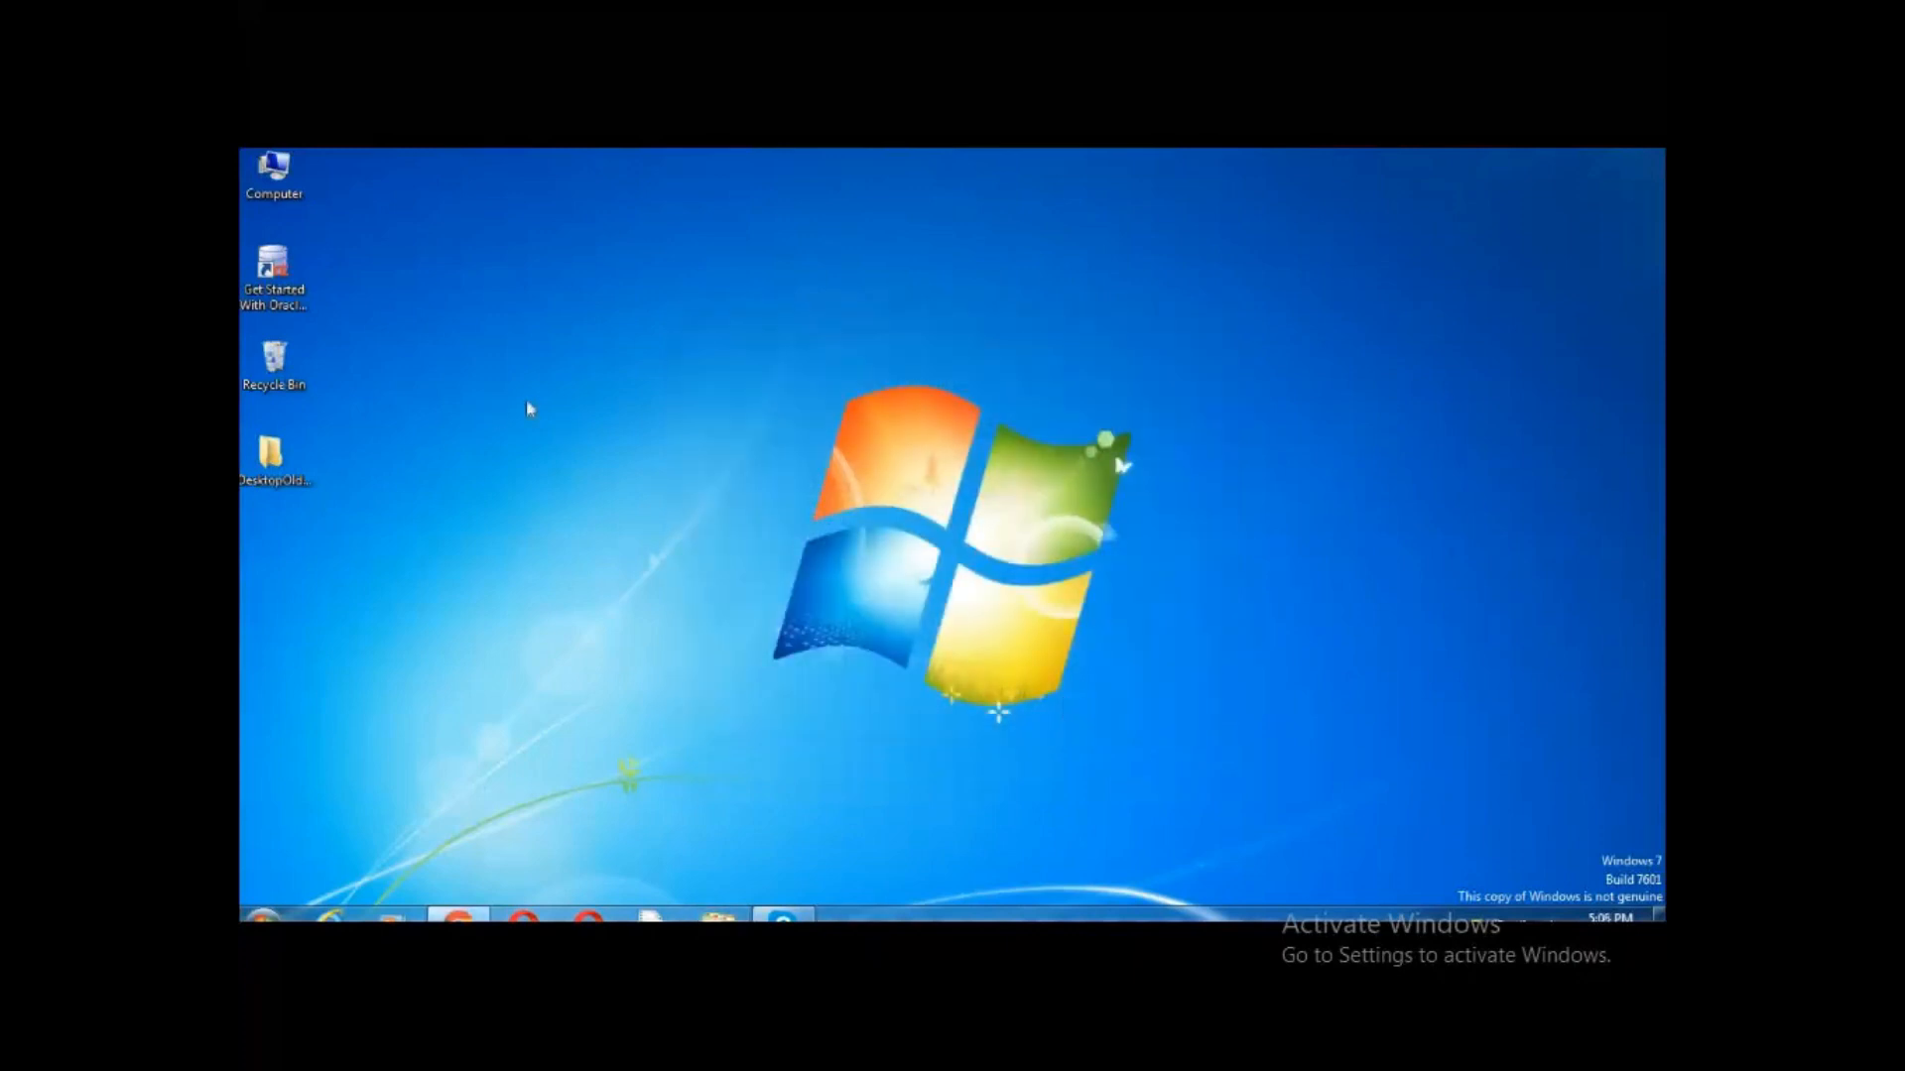
Open the oraclexe folder on Local Disk (C:) in a maximised Explorer window
left_click(272, 176)
double_click(272, 179)
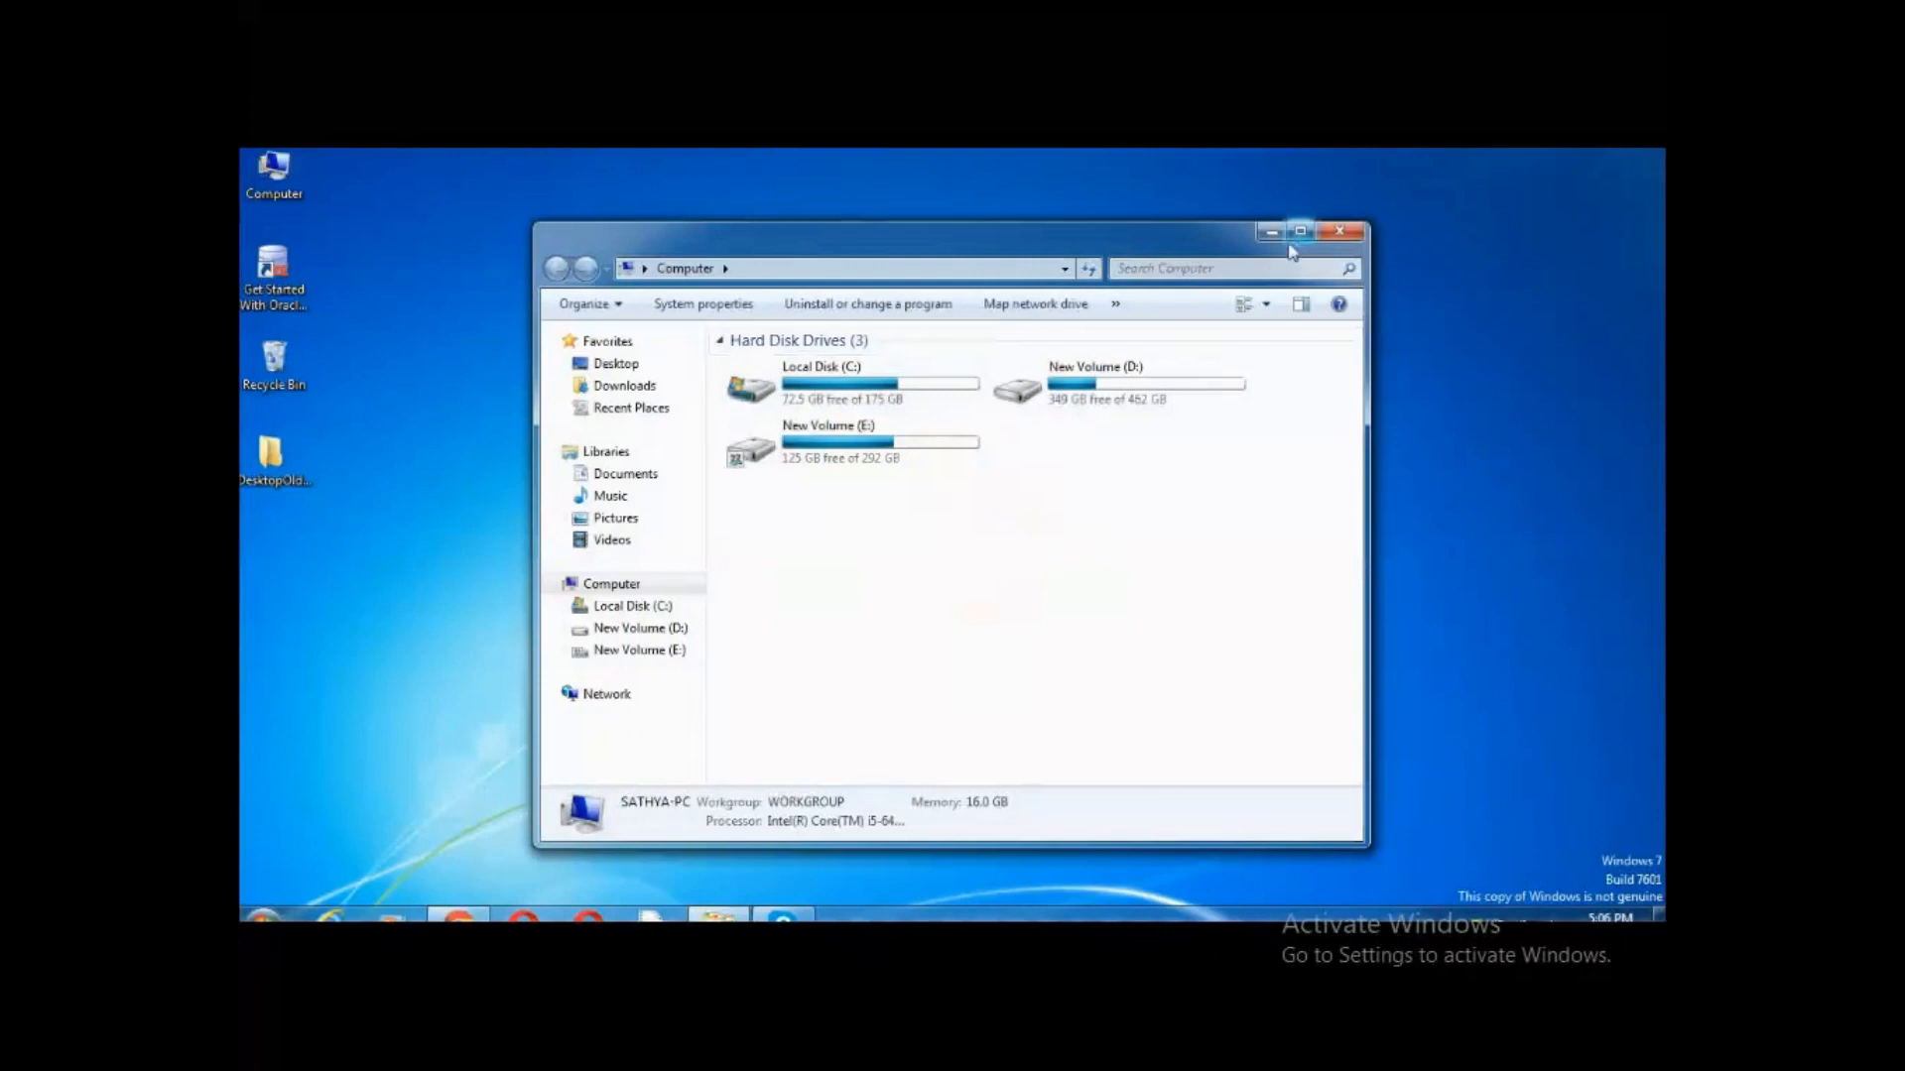
left_click(1300, 232)
double_click(566, 303)
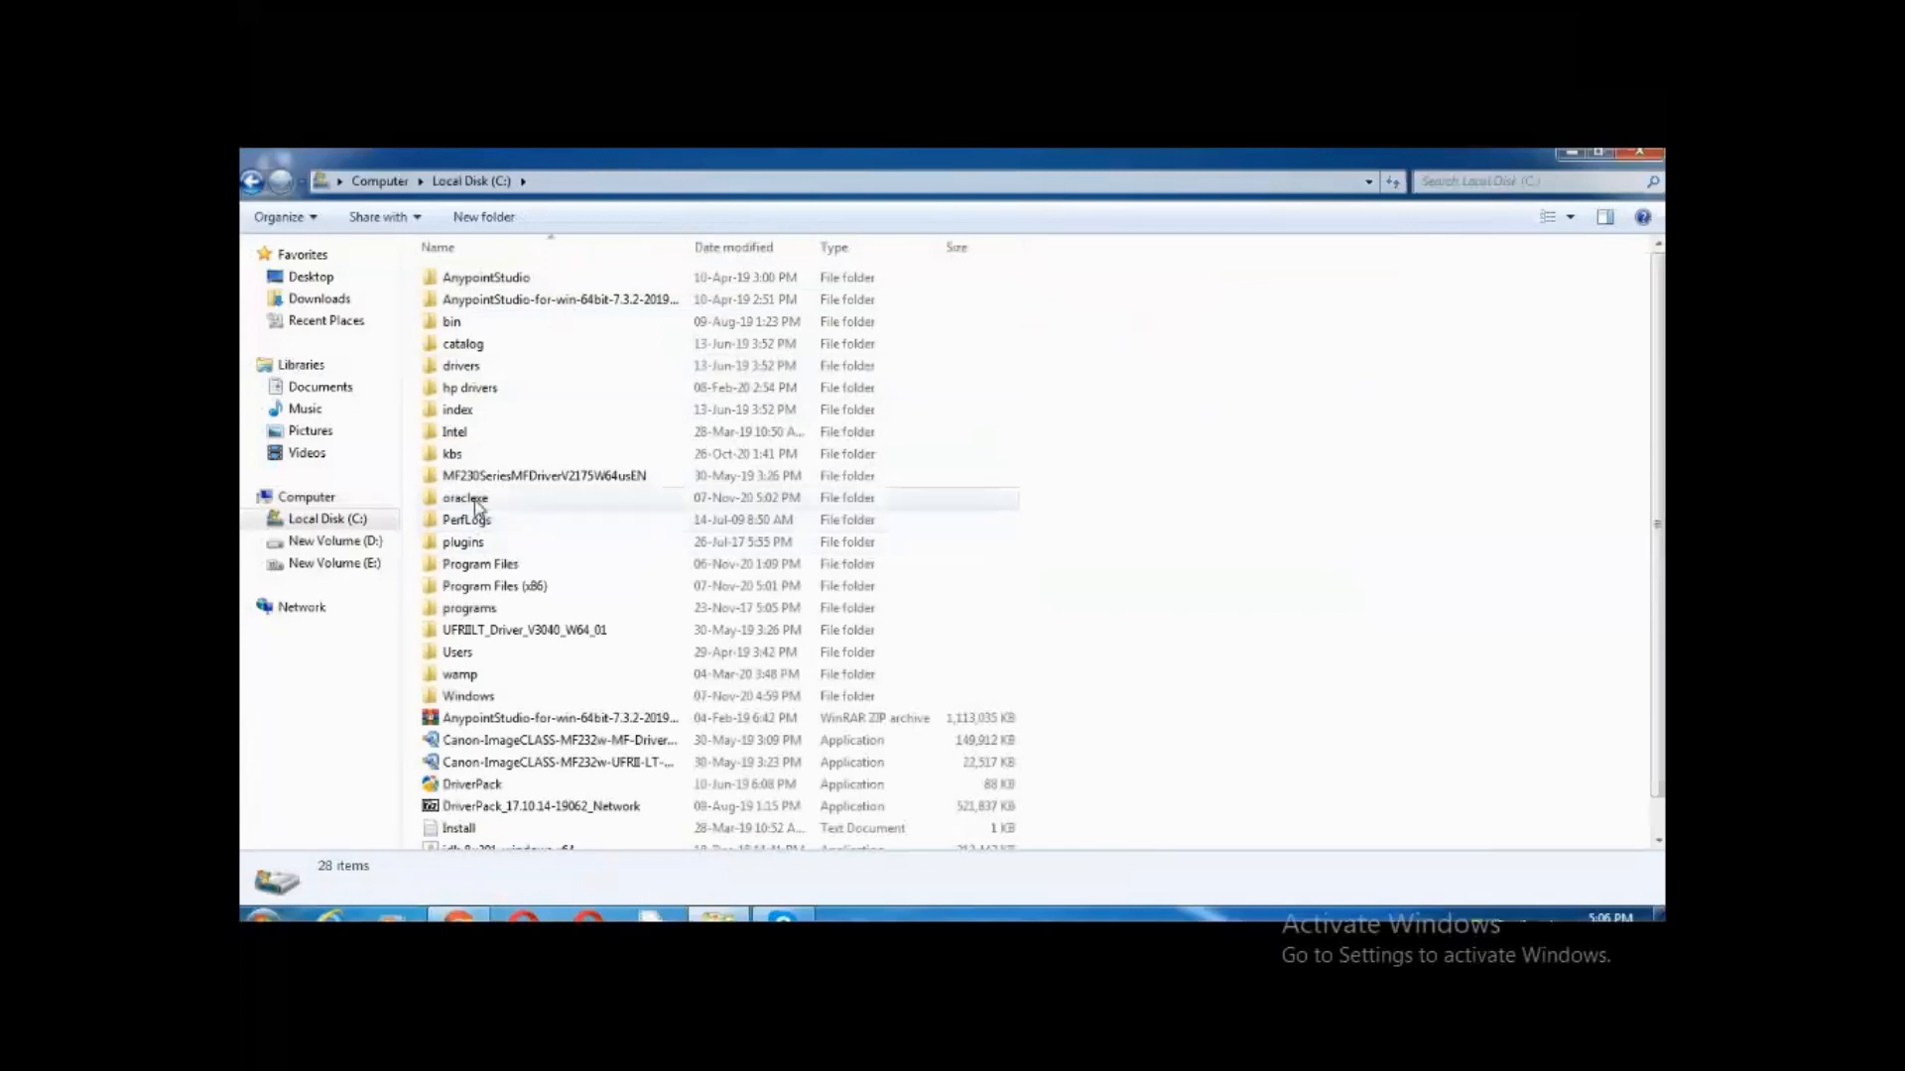
left_click(472, 501)
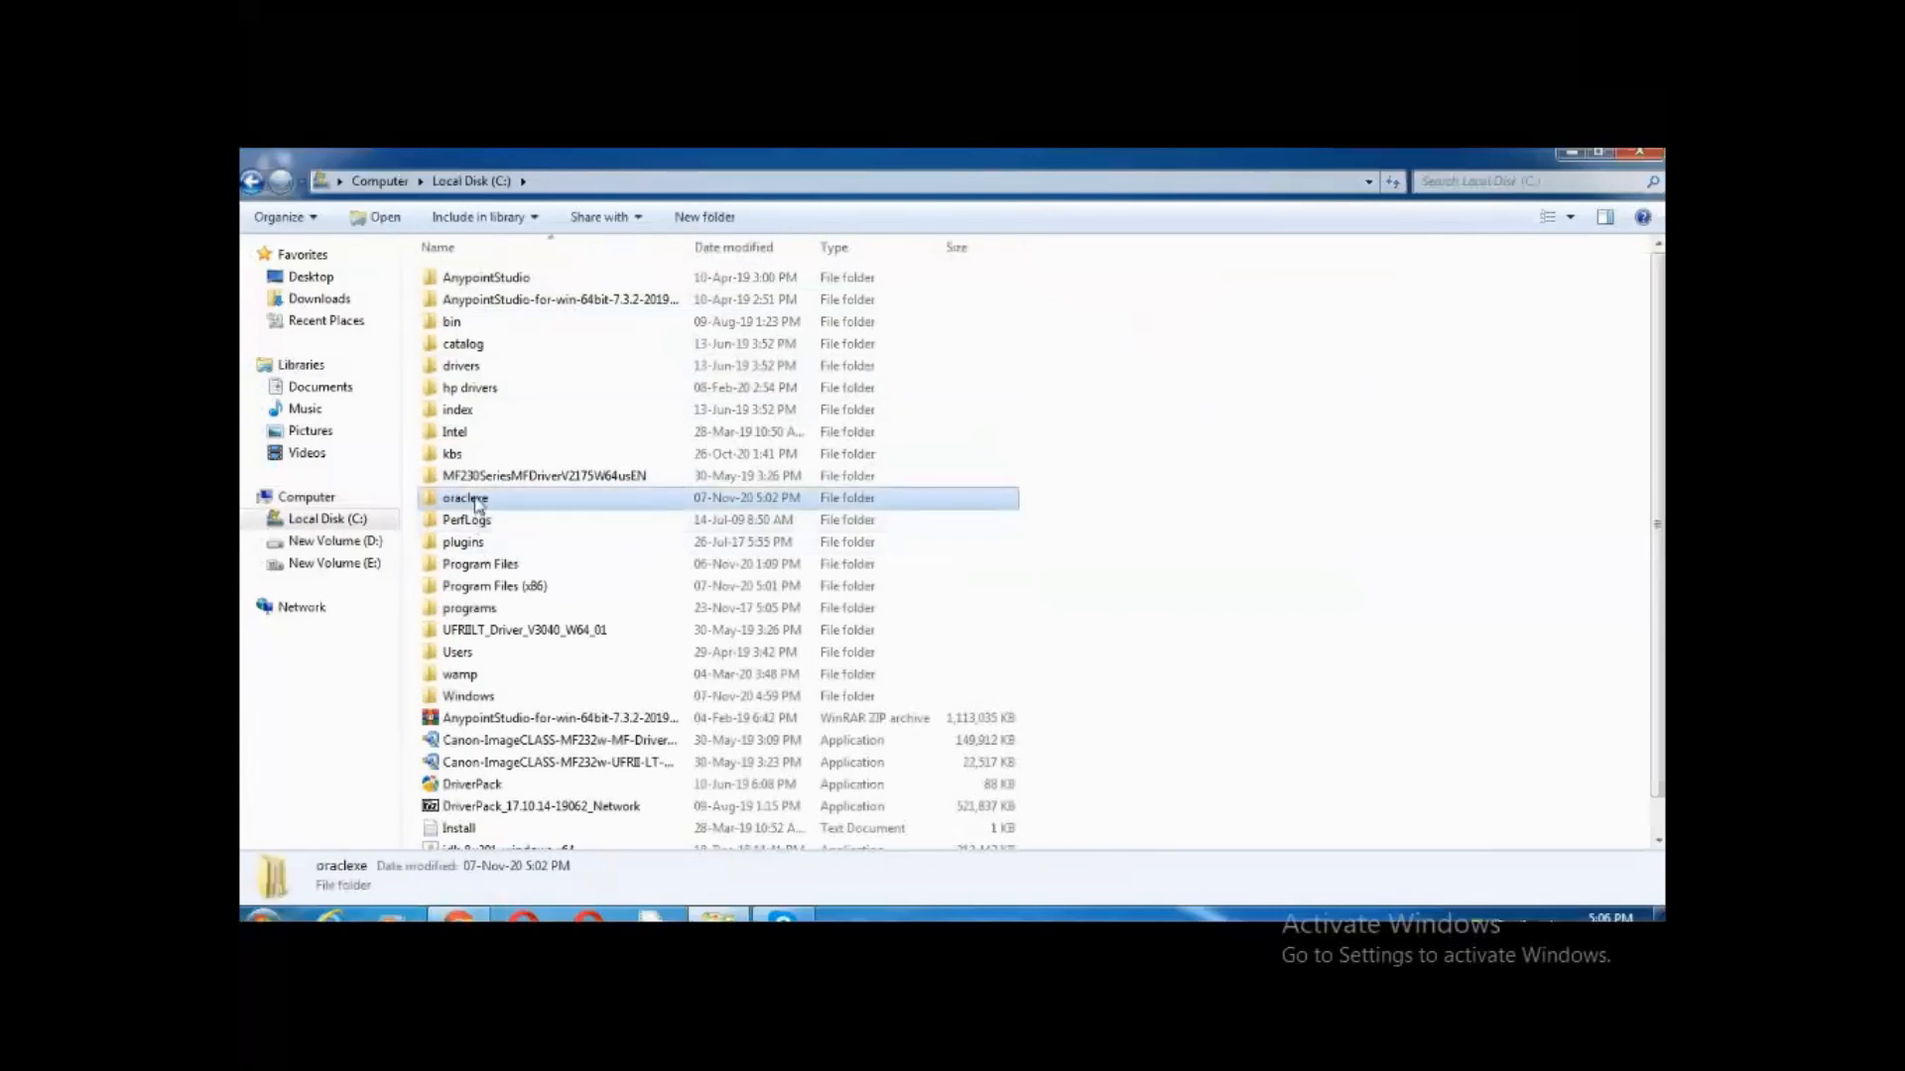
double_click(475, 504)
Drill down through app\oracle\product\10.2.0\server into the jdbc folder
double_click(466, 280)
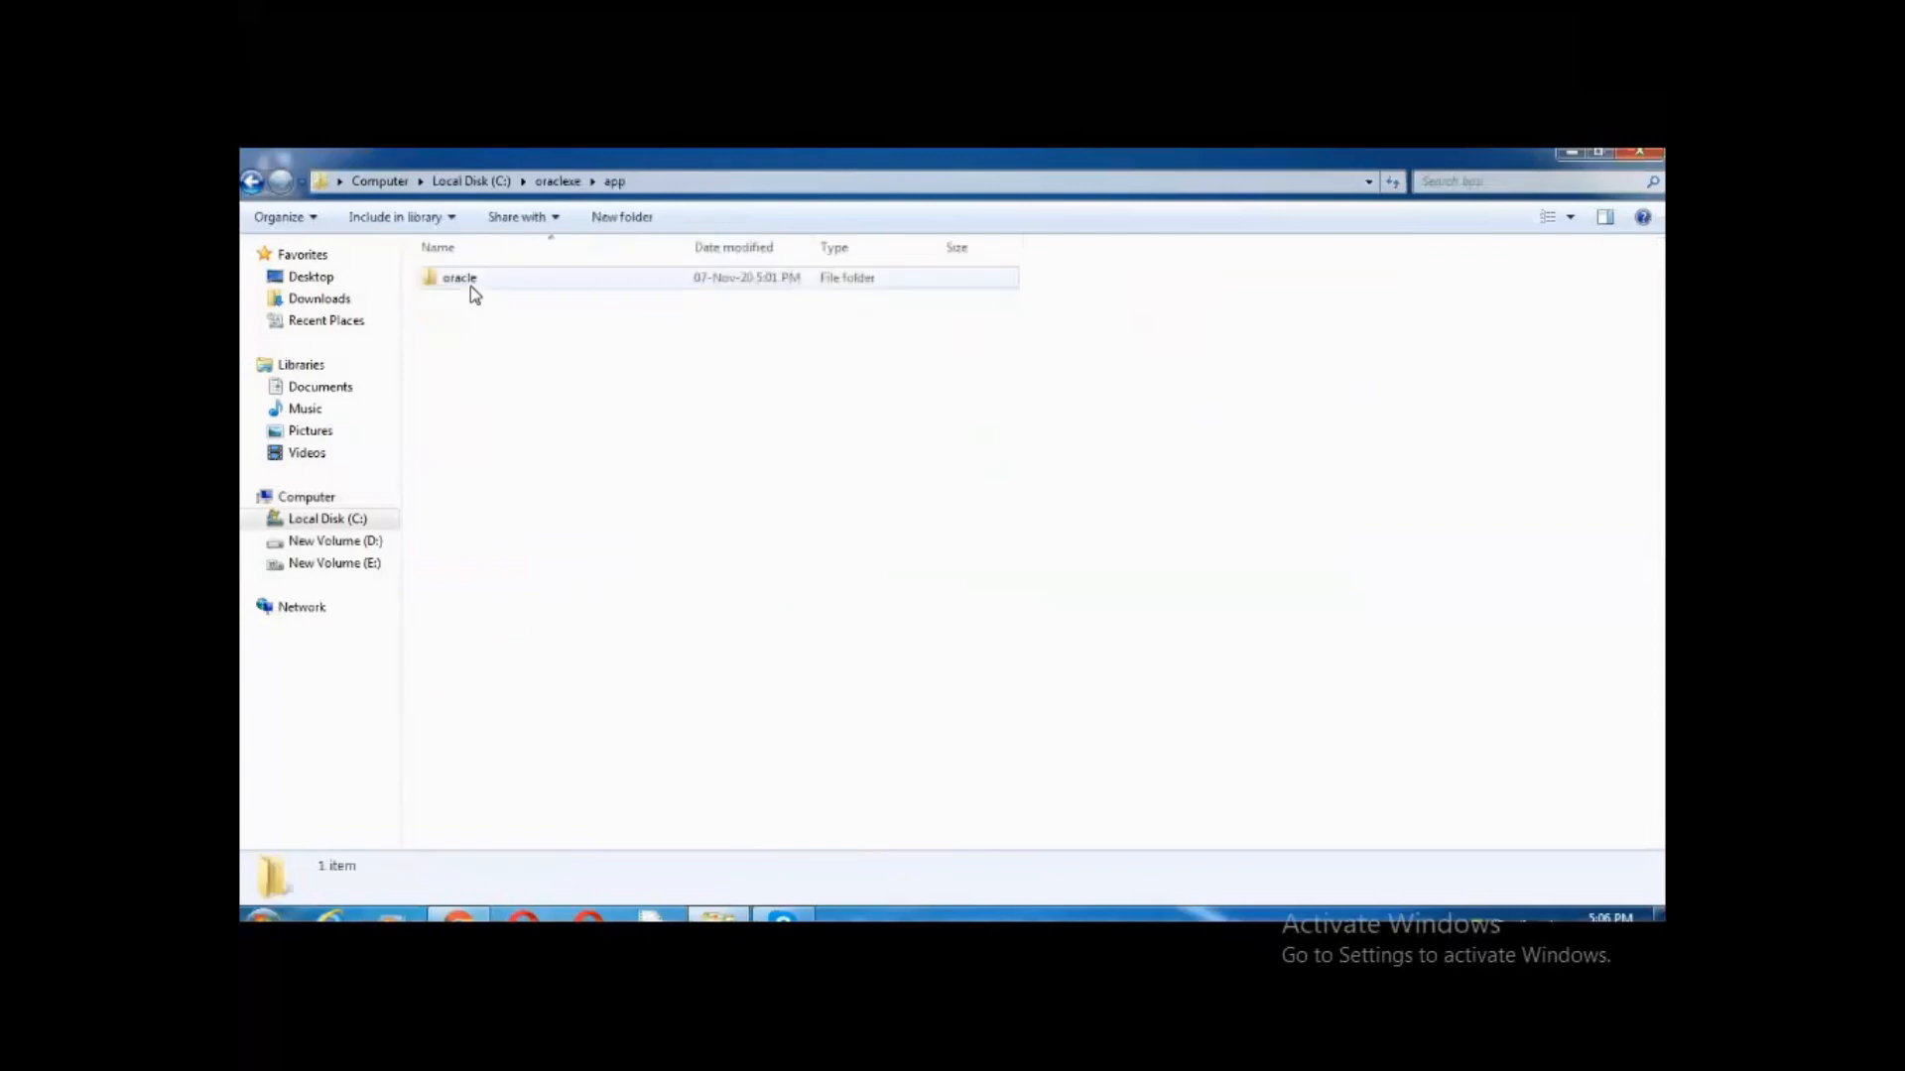
double_click(471, 283)
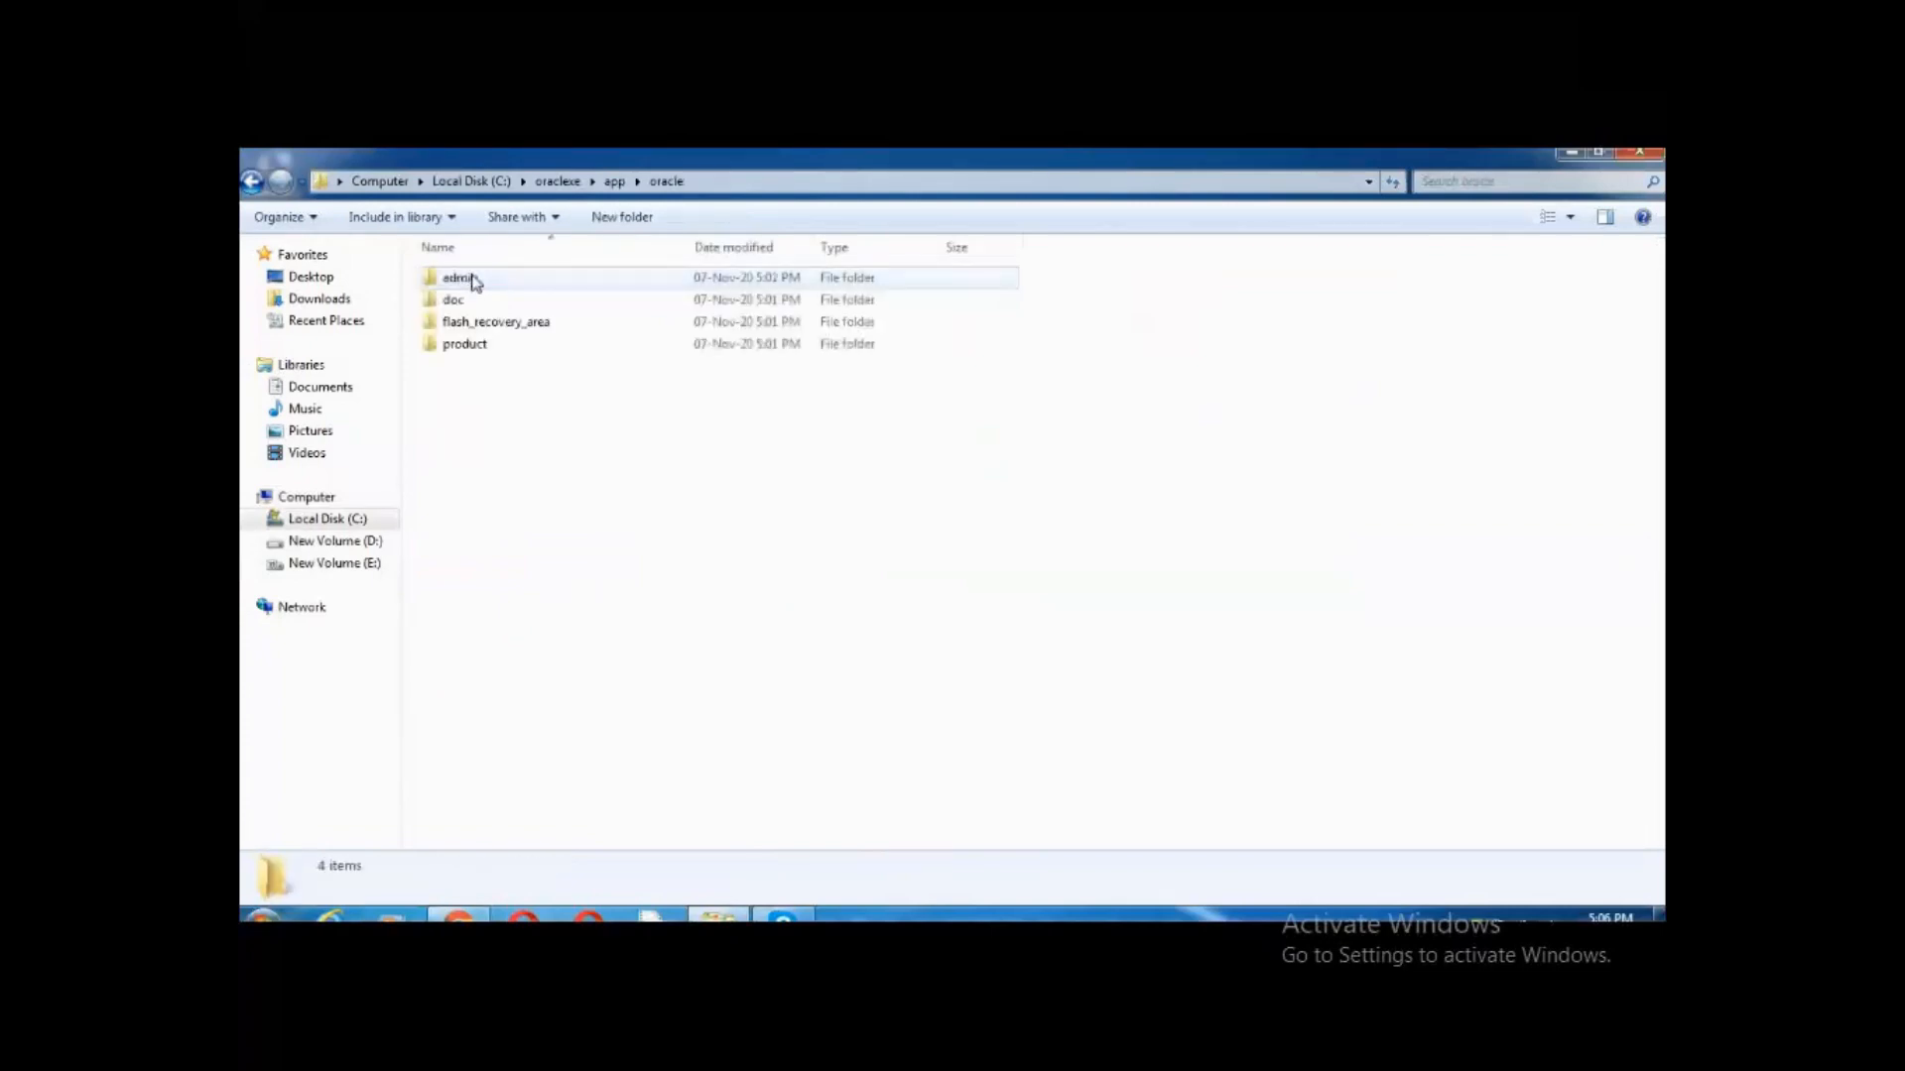
double_click(467, 343)
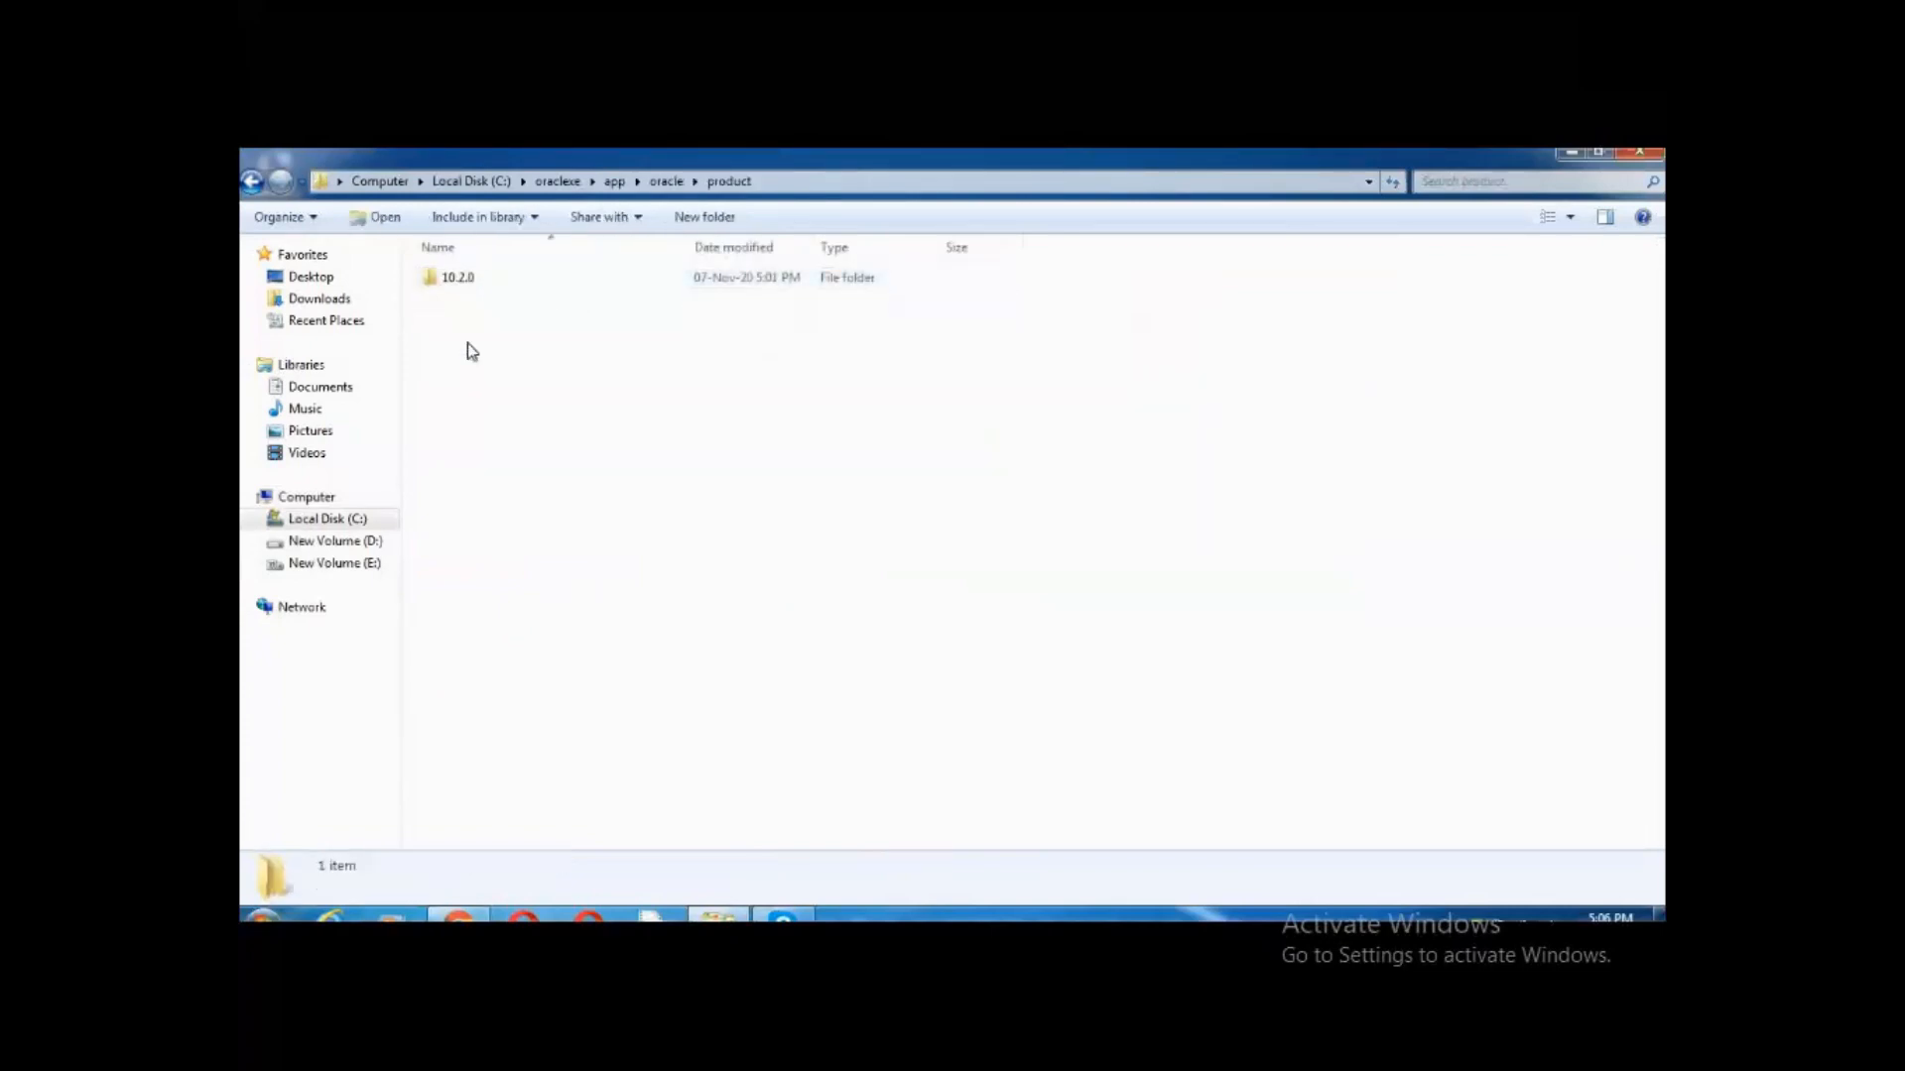
double_click(492, 285)
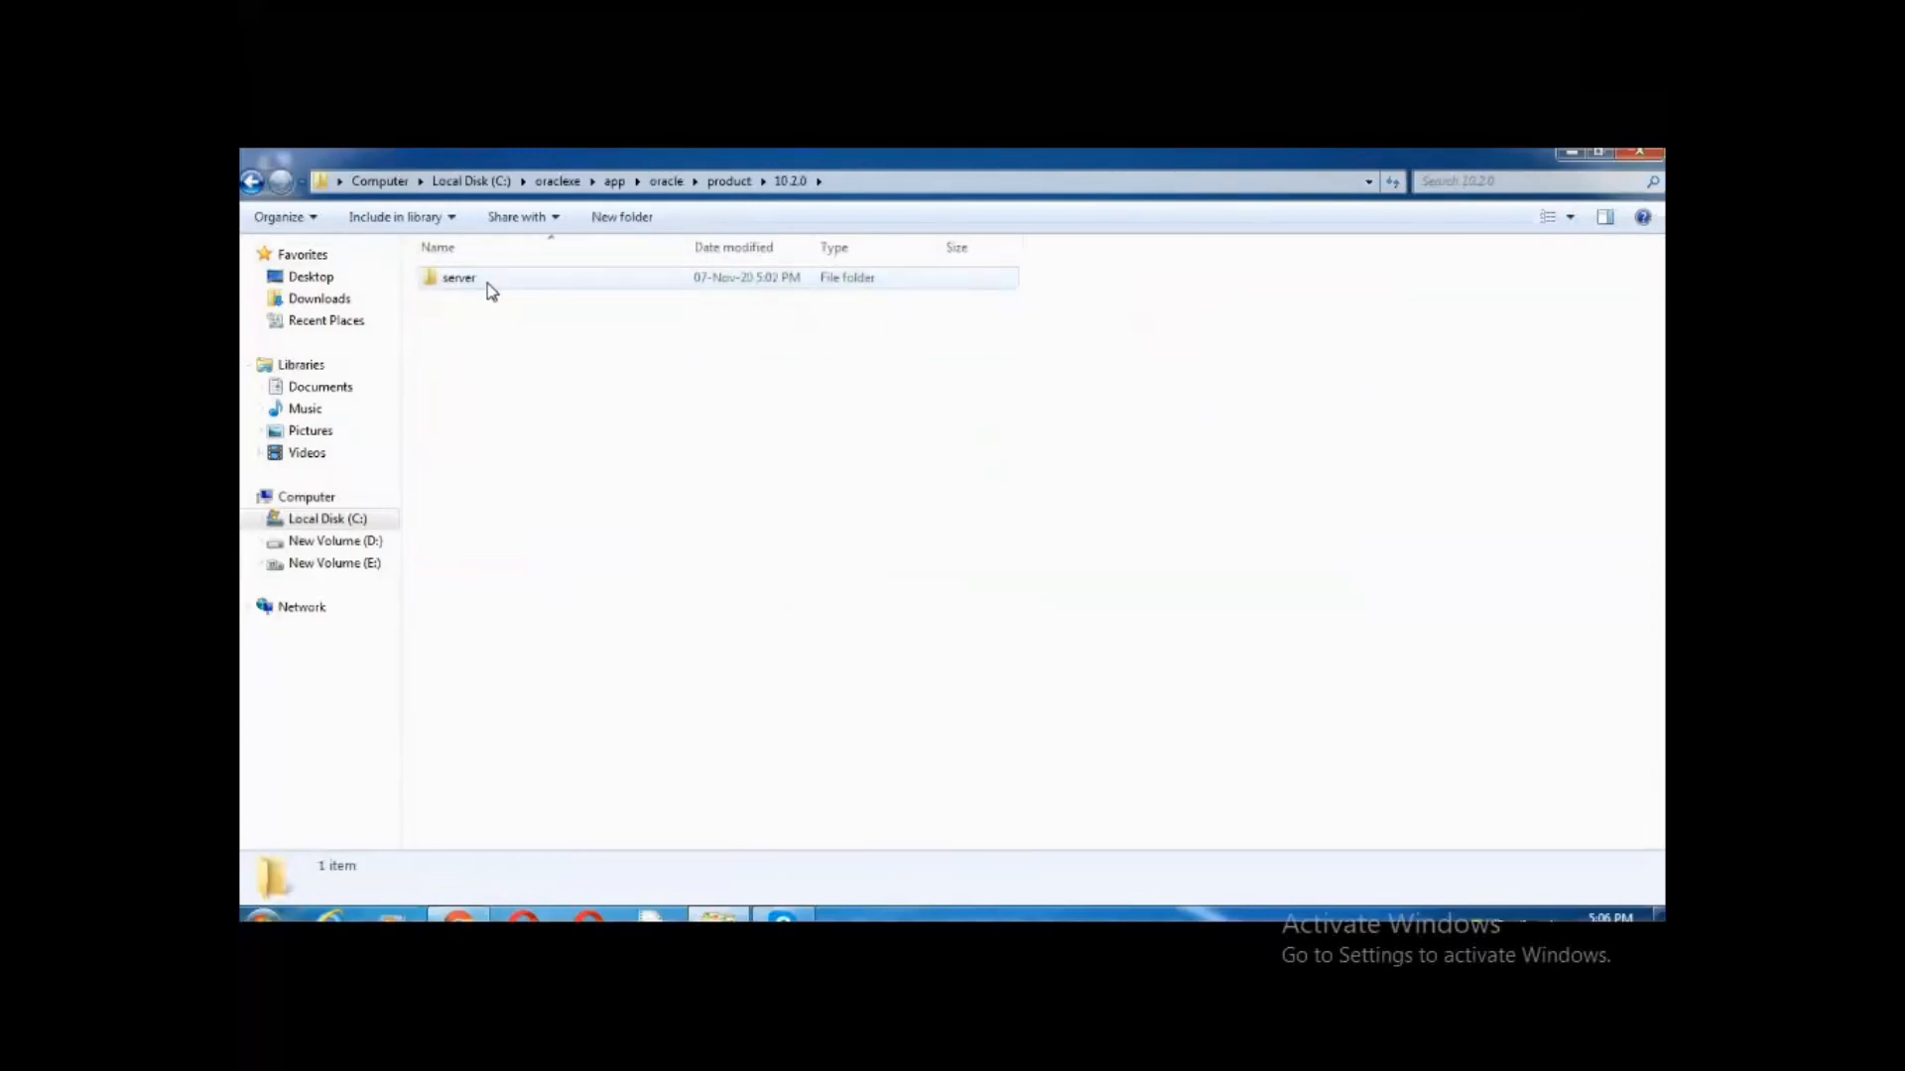
double_click(486, 283)
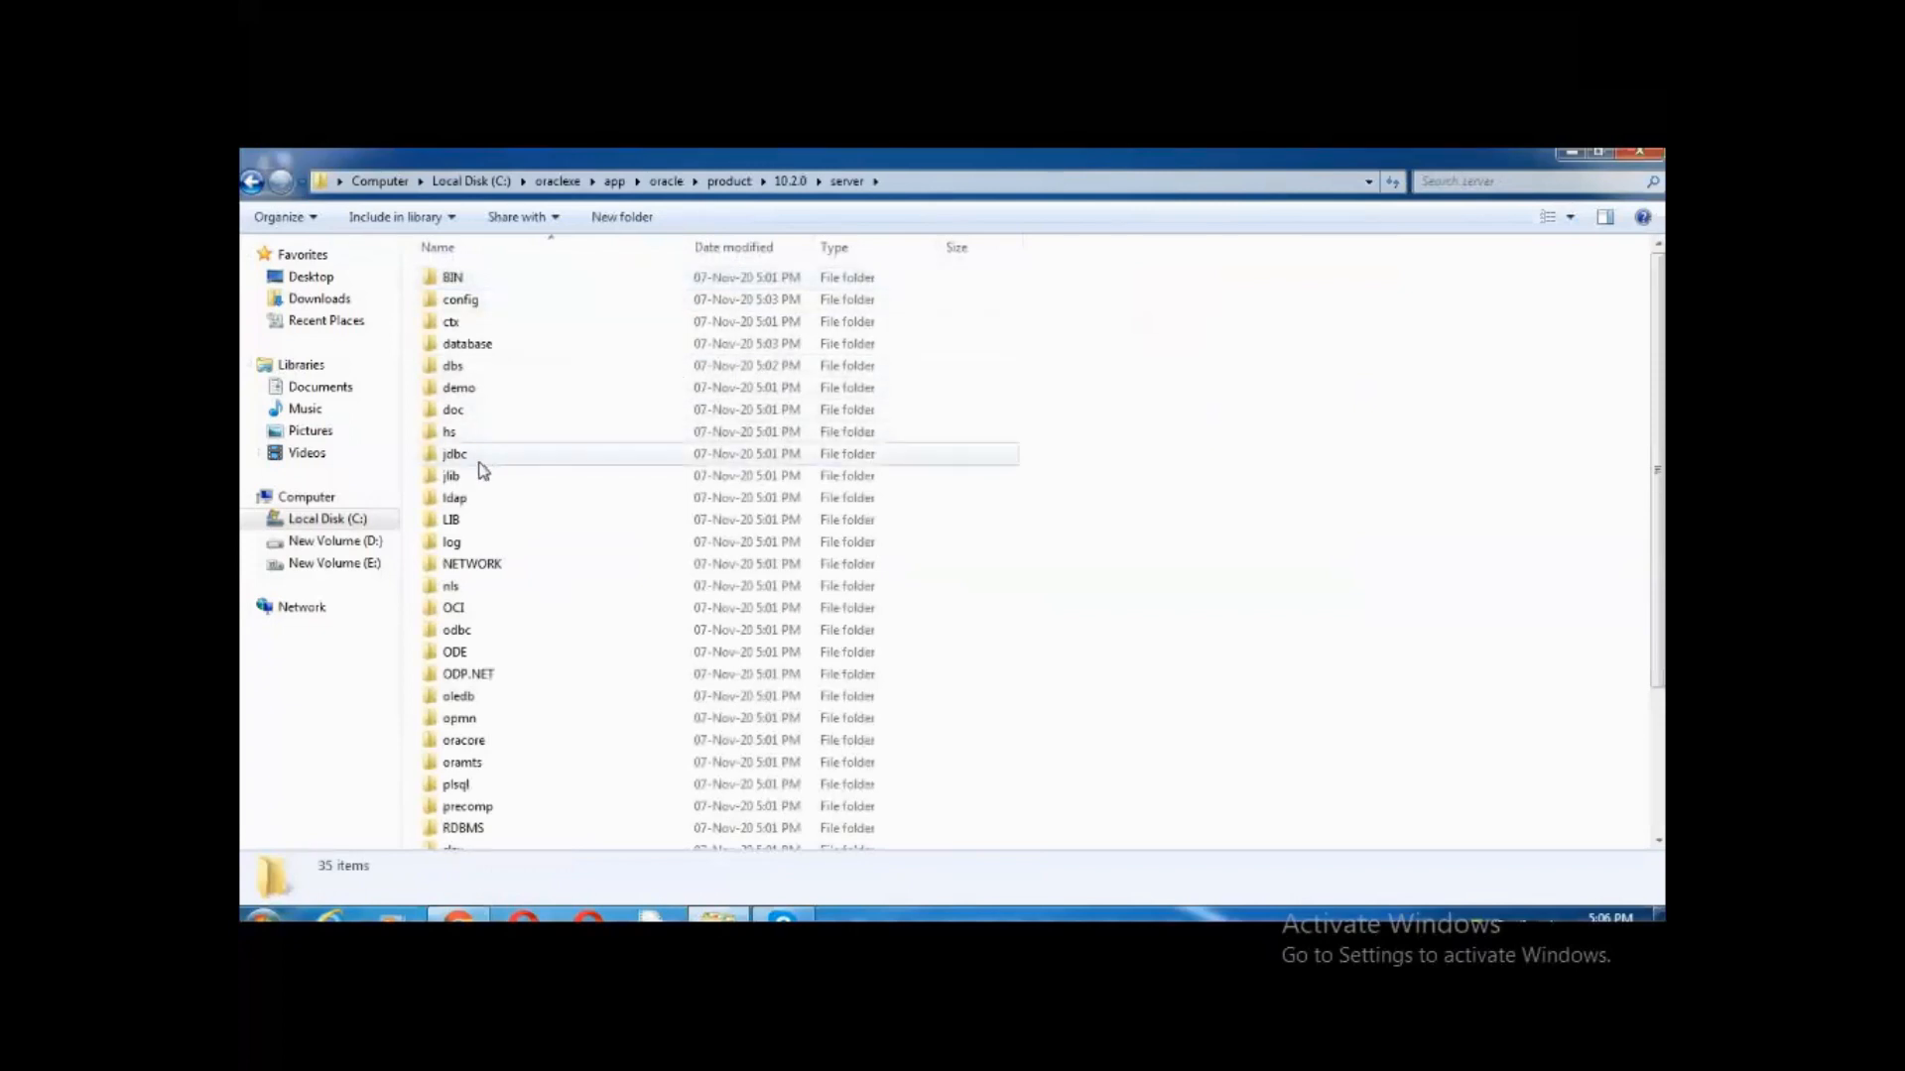
double_click(481, 454)
In the lib folder, extend the address bar path to end with ojdbc14.jar
double_click(474, 279)
left_click(509, 281)
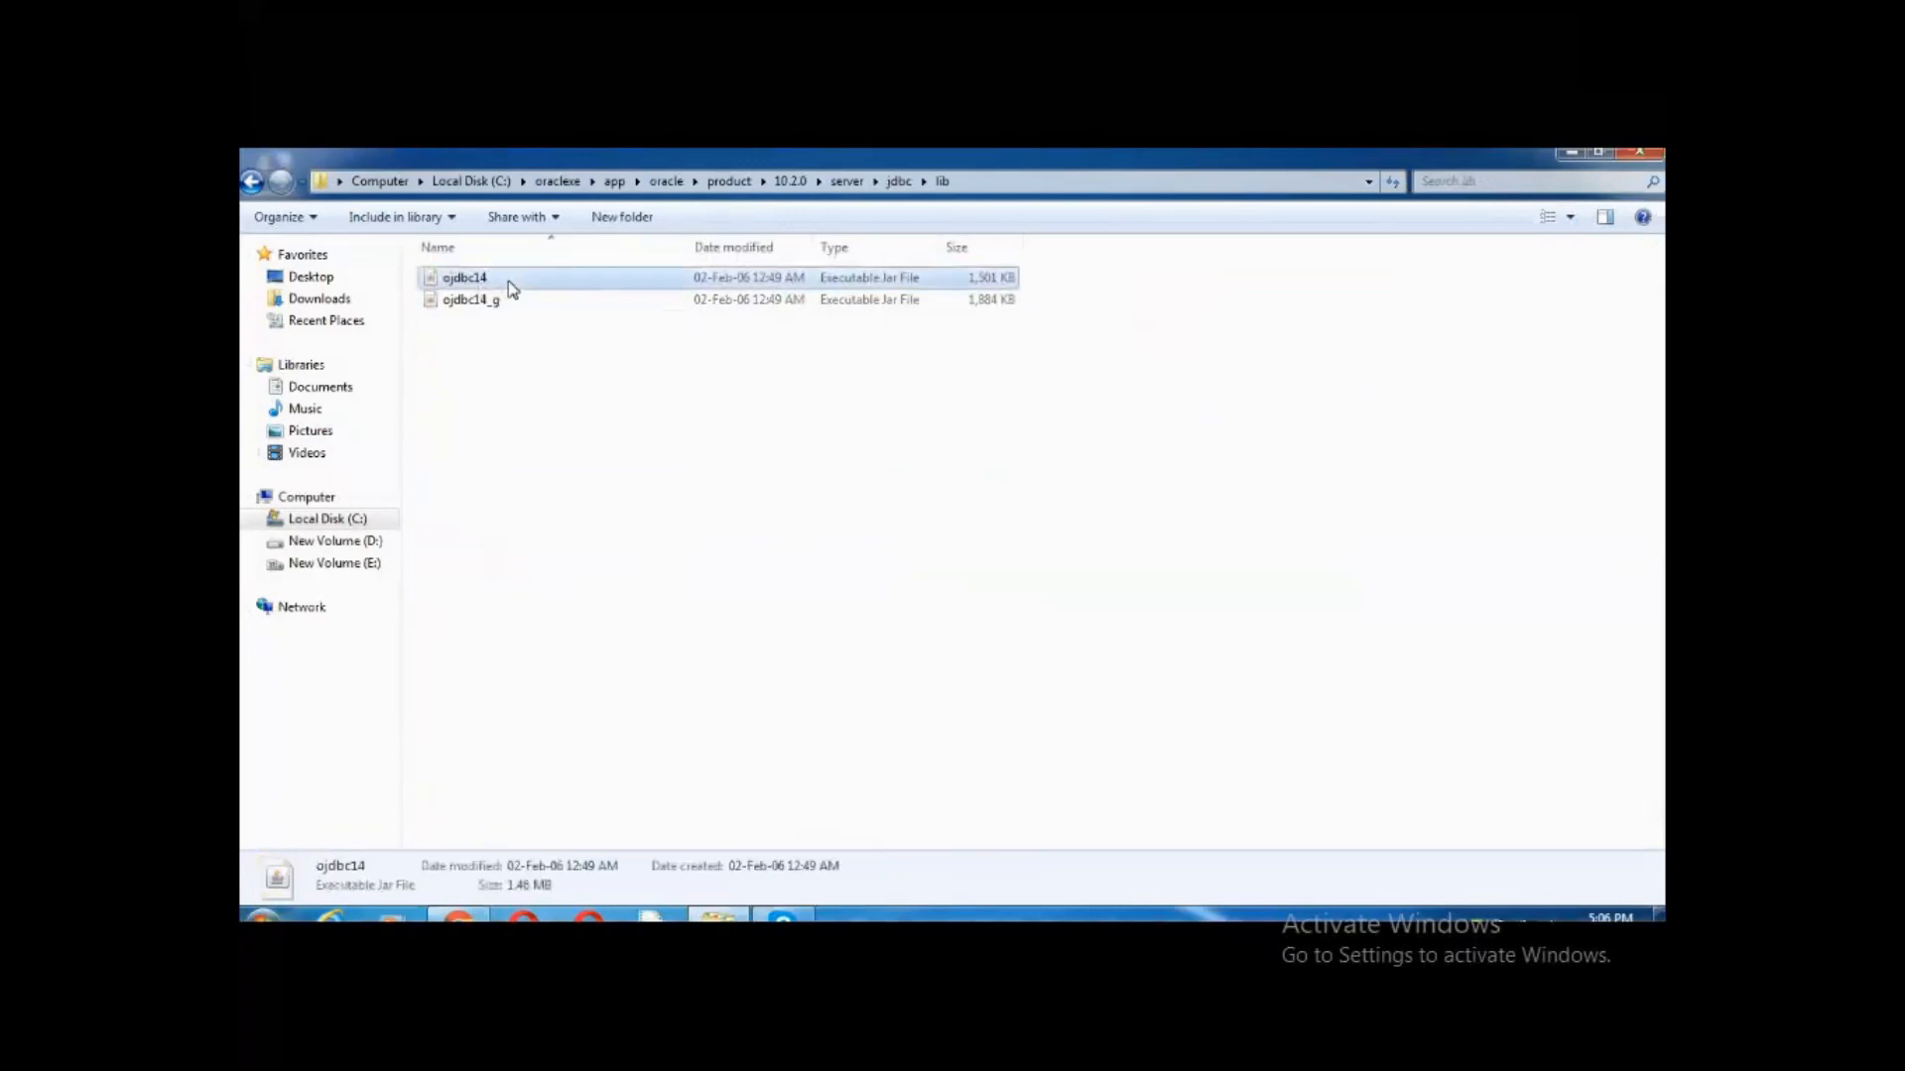
left_click(1028, 189)
left_click(1030, 186)
type("\\")
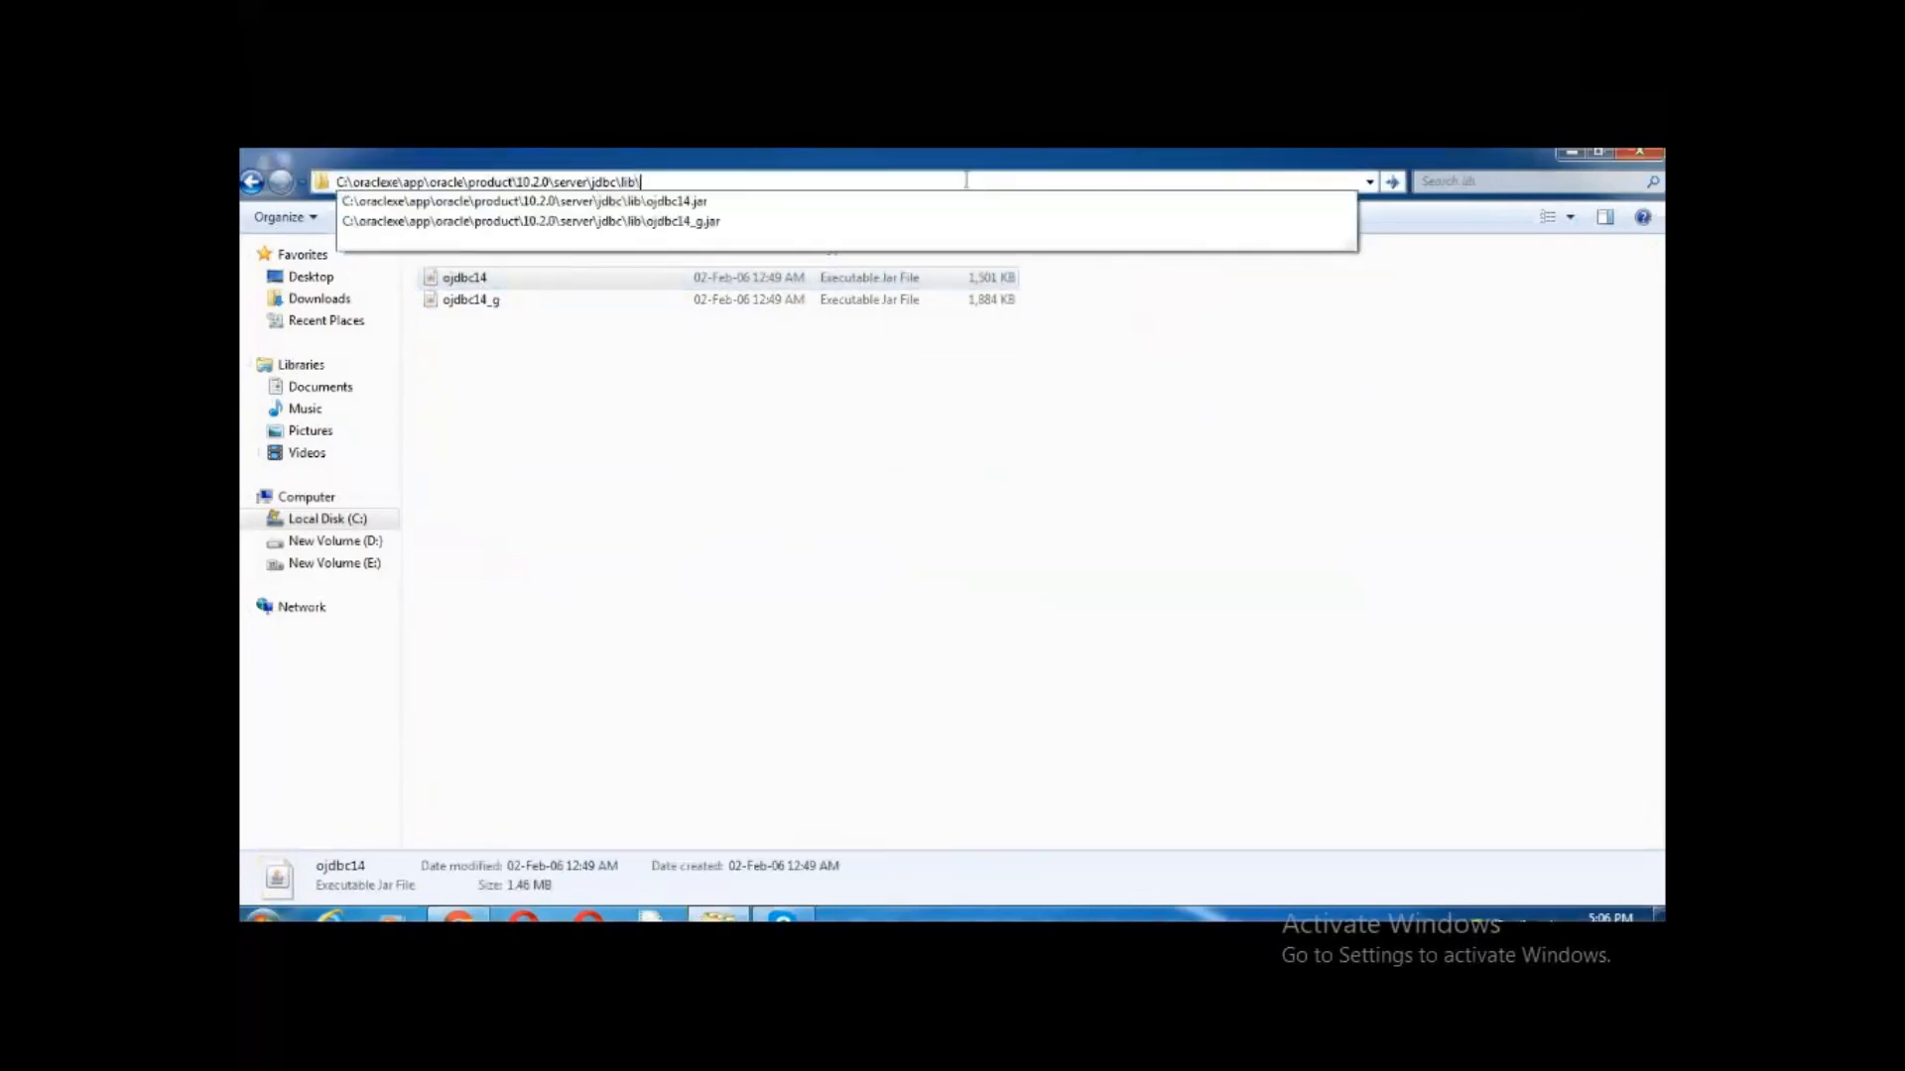
left_click(764, 202)
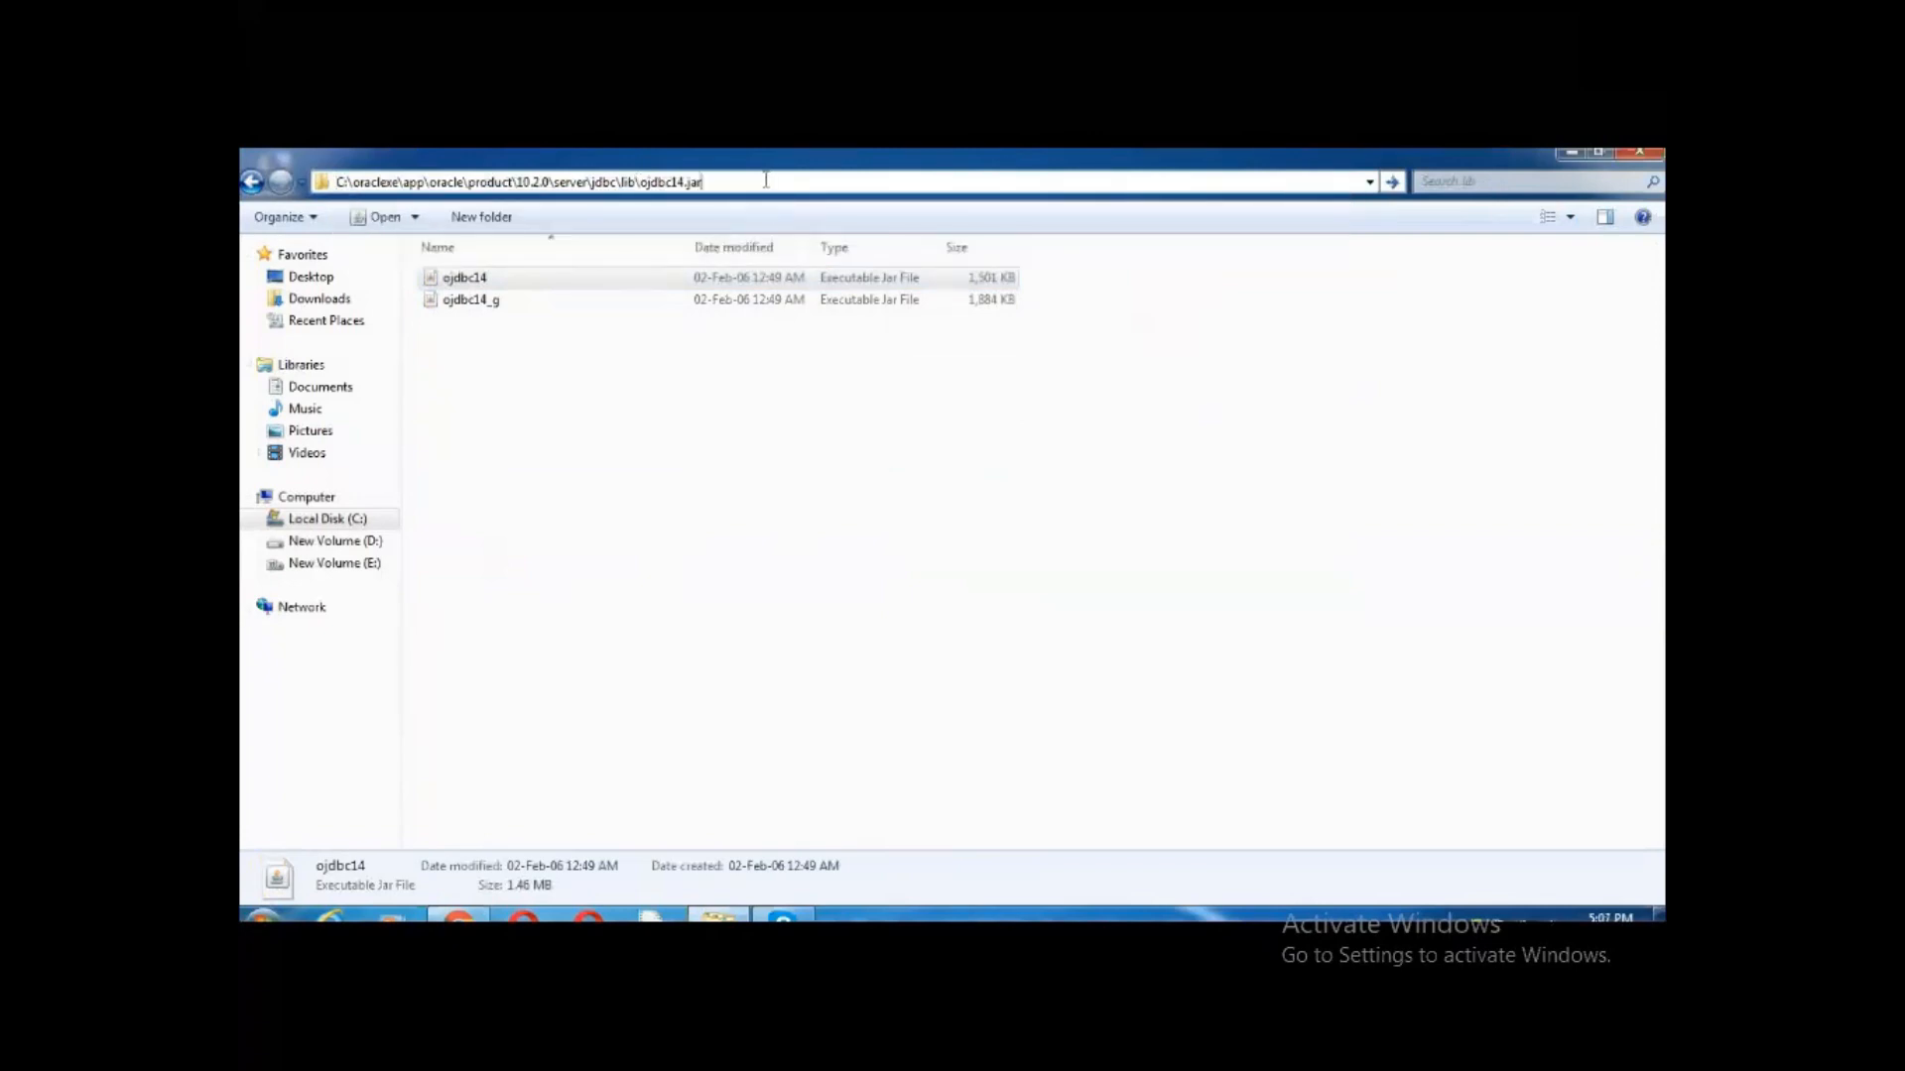
Copy the full ojdbc14.jar path, then bring up the Computer context menu
key("ctrl+a")
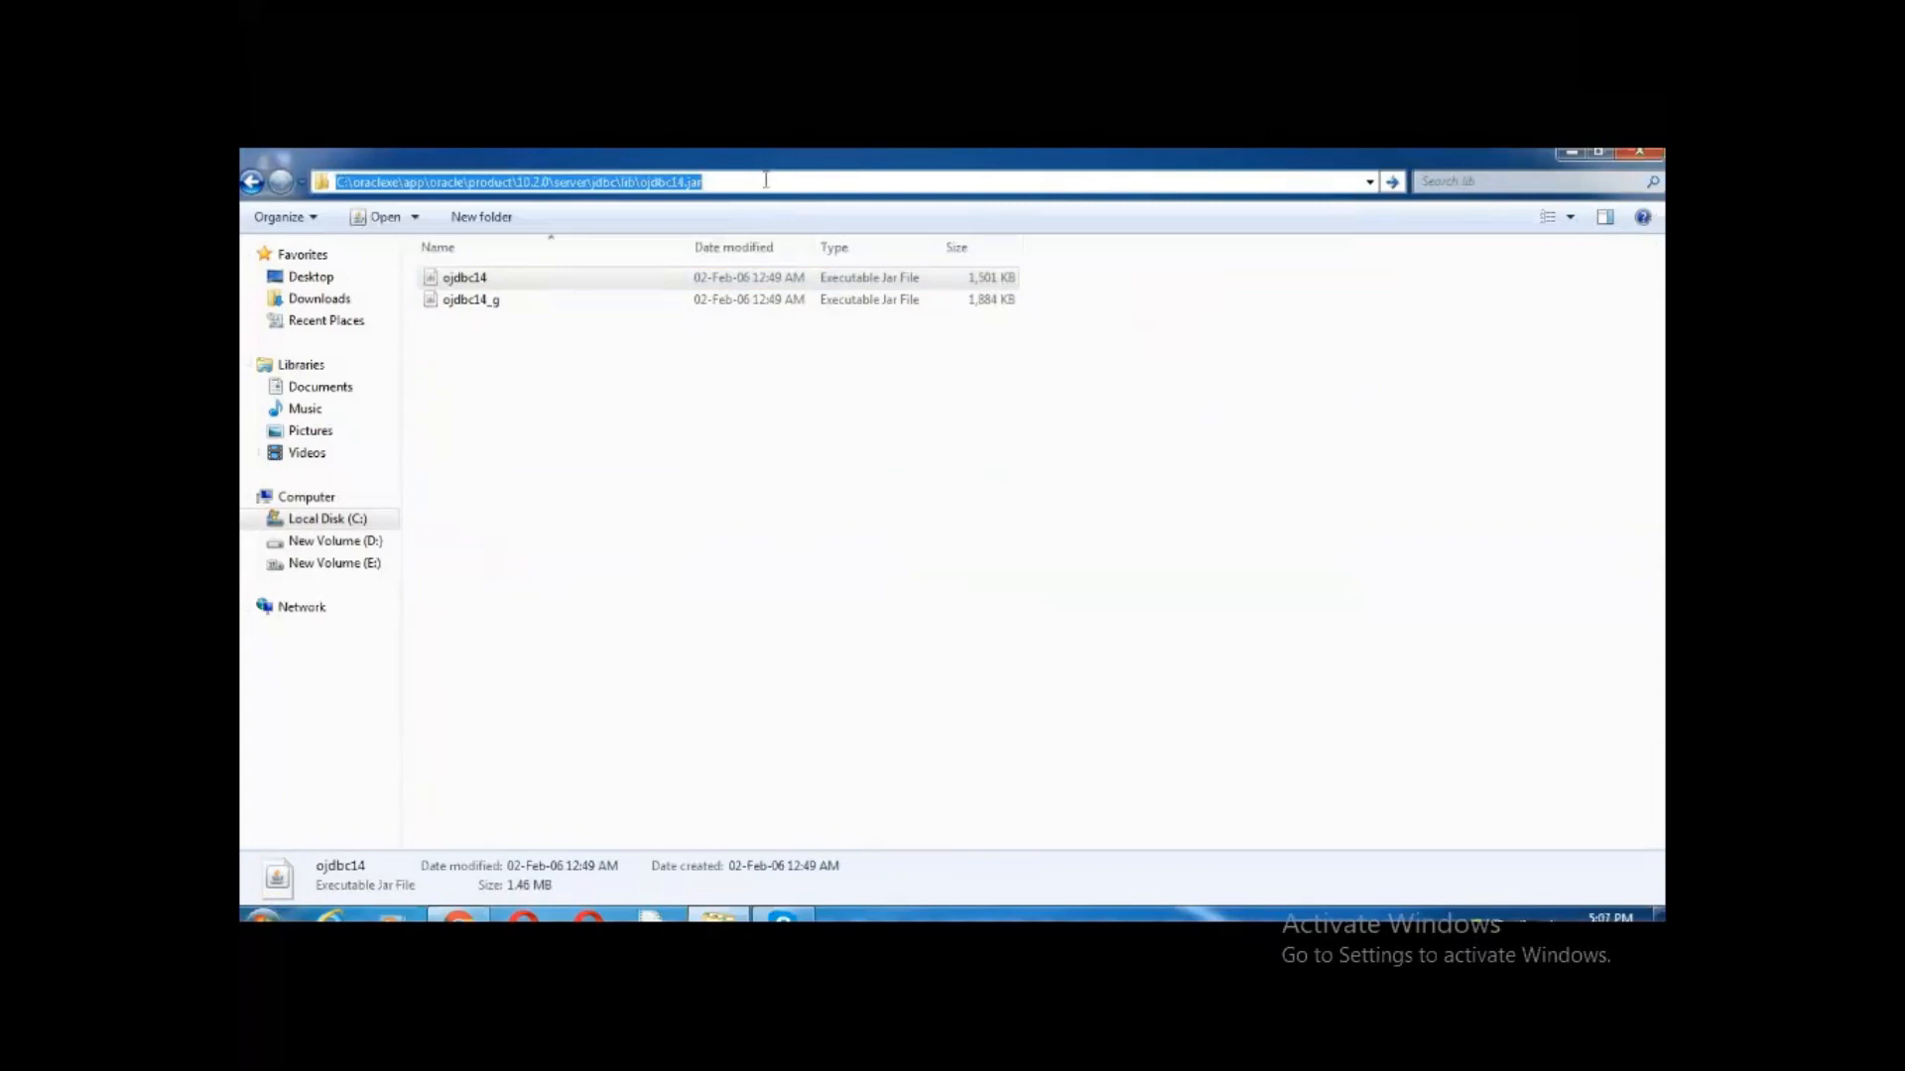
left_click_drag(766, 180, 332, 180)
left_click(722, 182)
left_click_drag(642, 181, 334, 182)
right_click(722, 182)
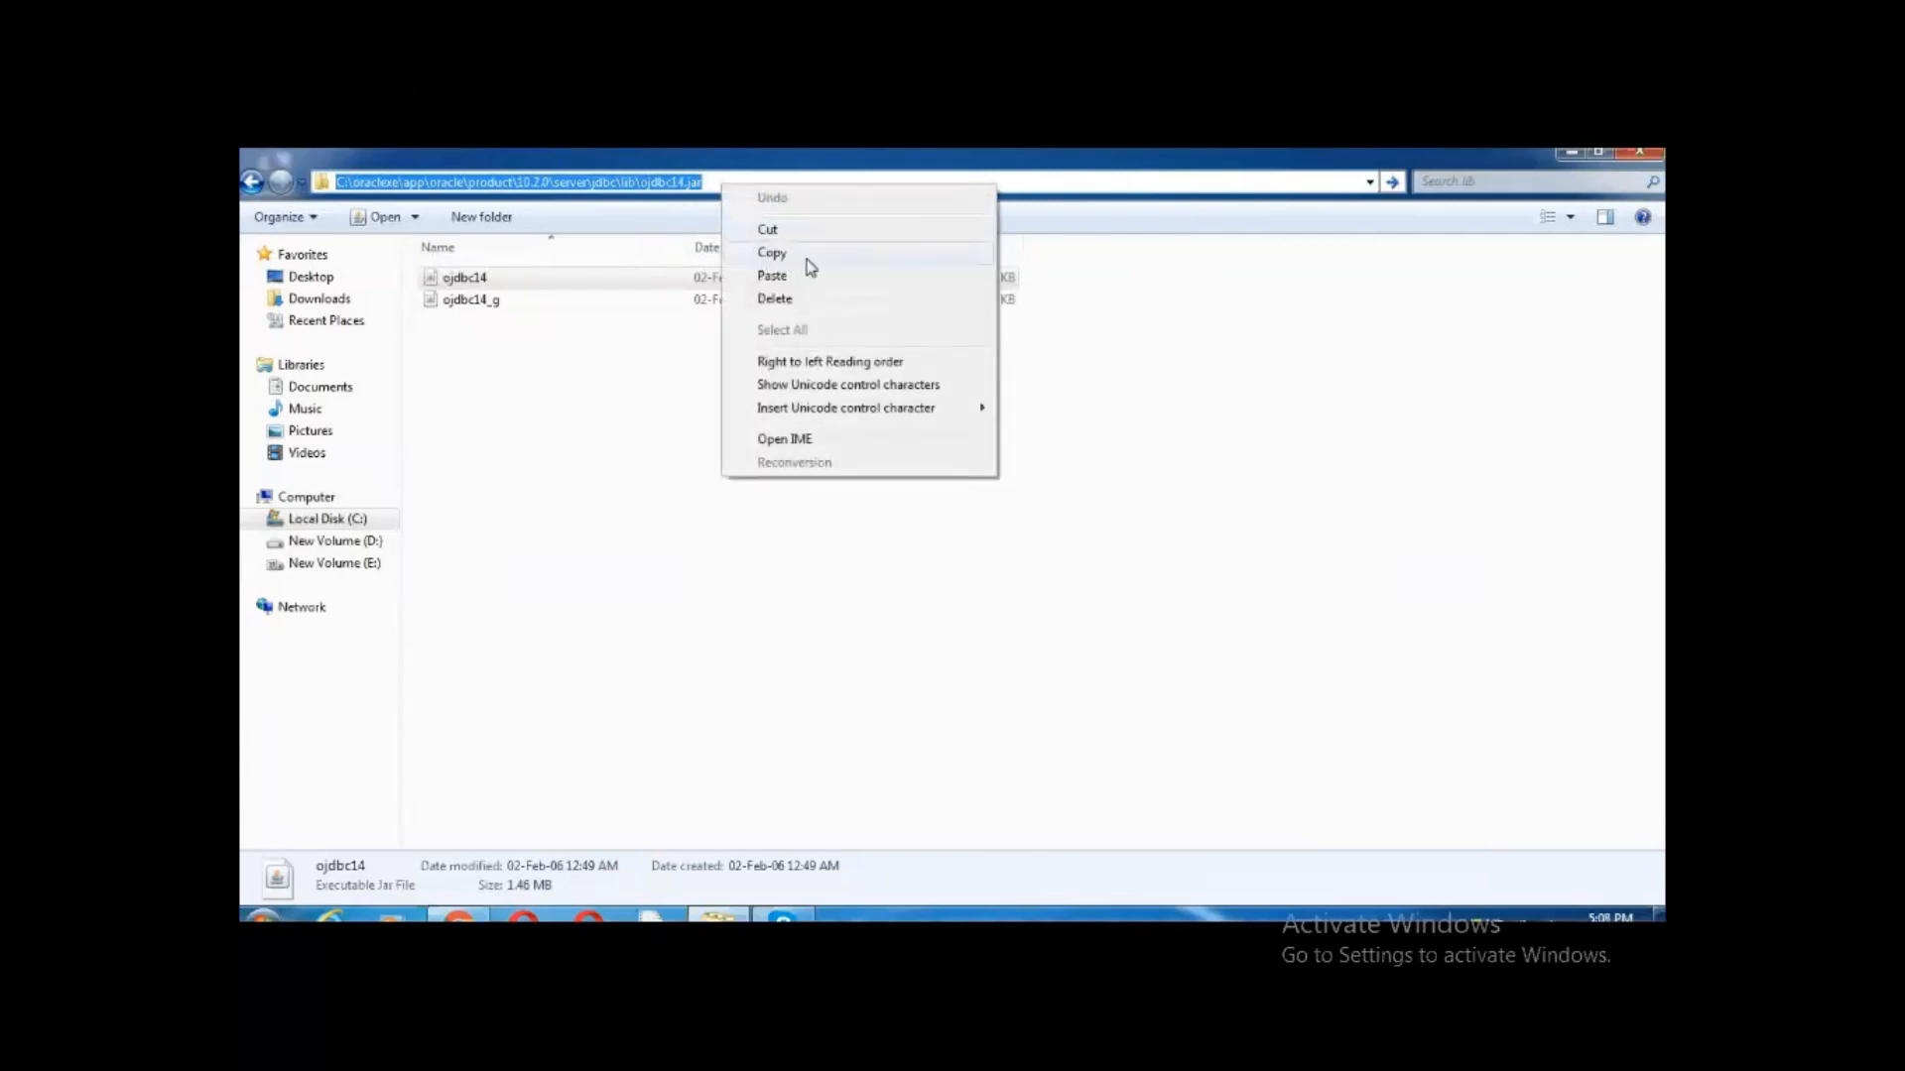
left_click(809, 260)
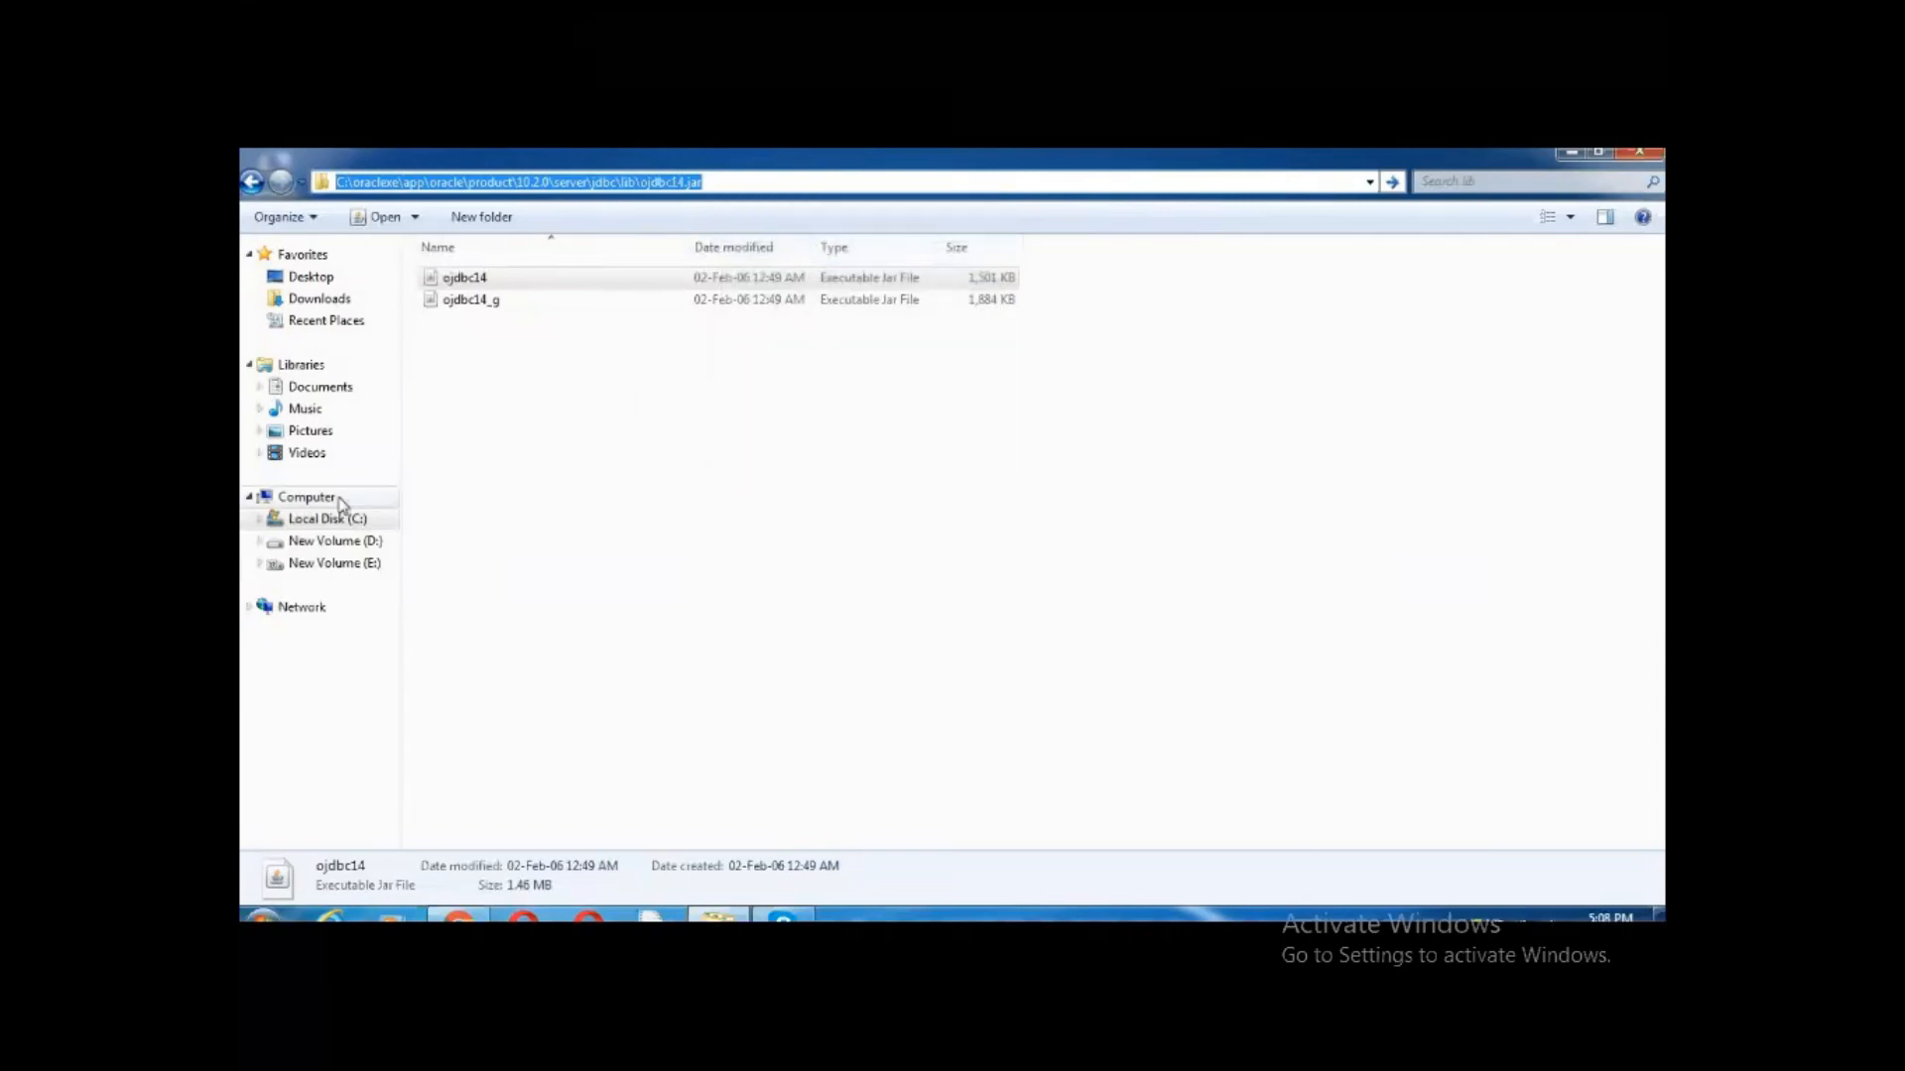
left_click(306, 497)
right_click(340, 505)
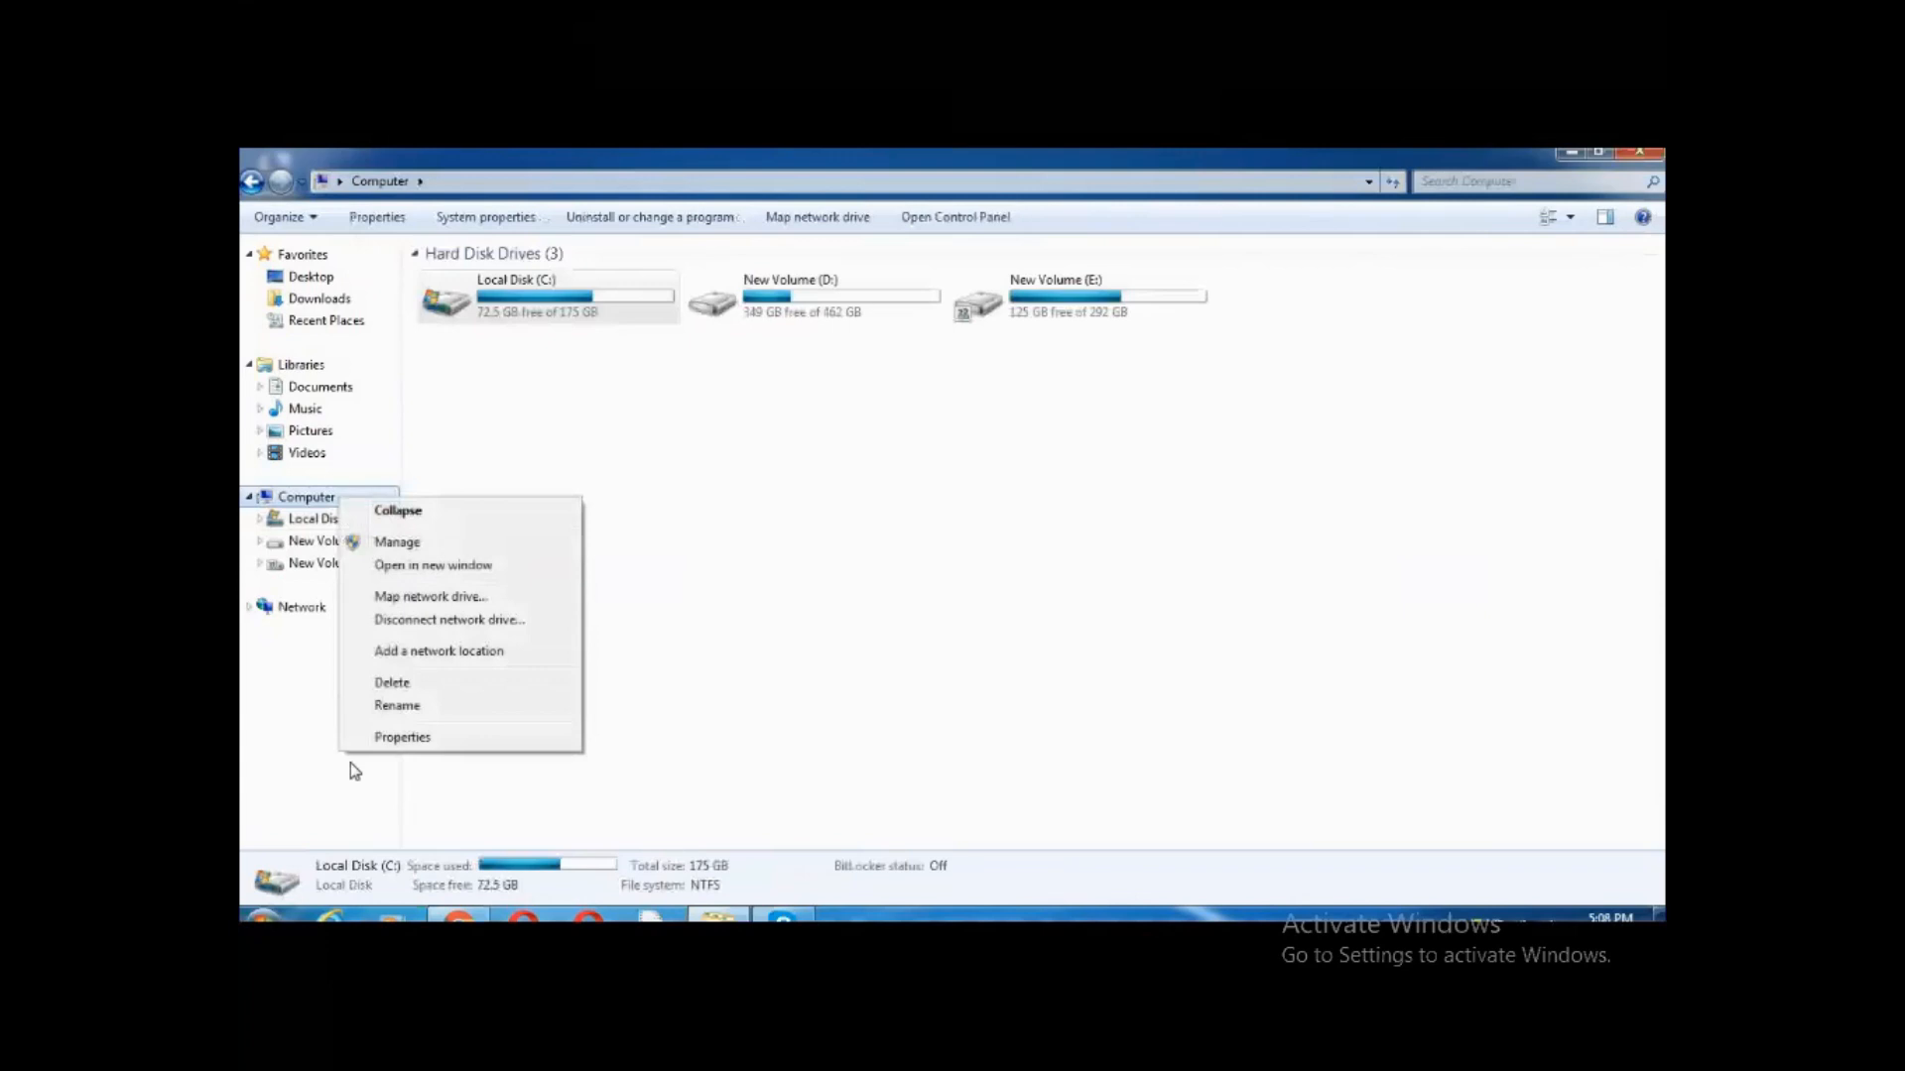
Add user variable 'classpath' set to the pasted ojdbc14.jar path plus ';' and close System Properties
left_click(412, 739)
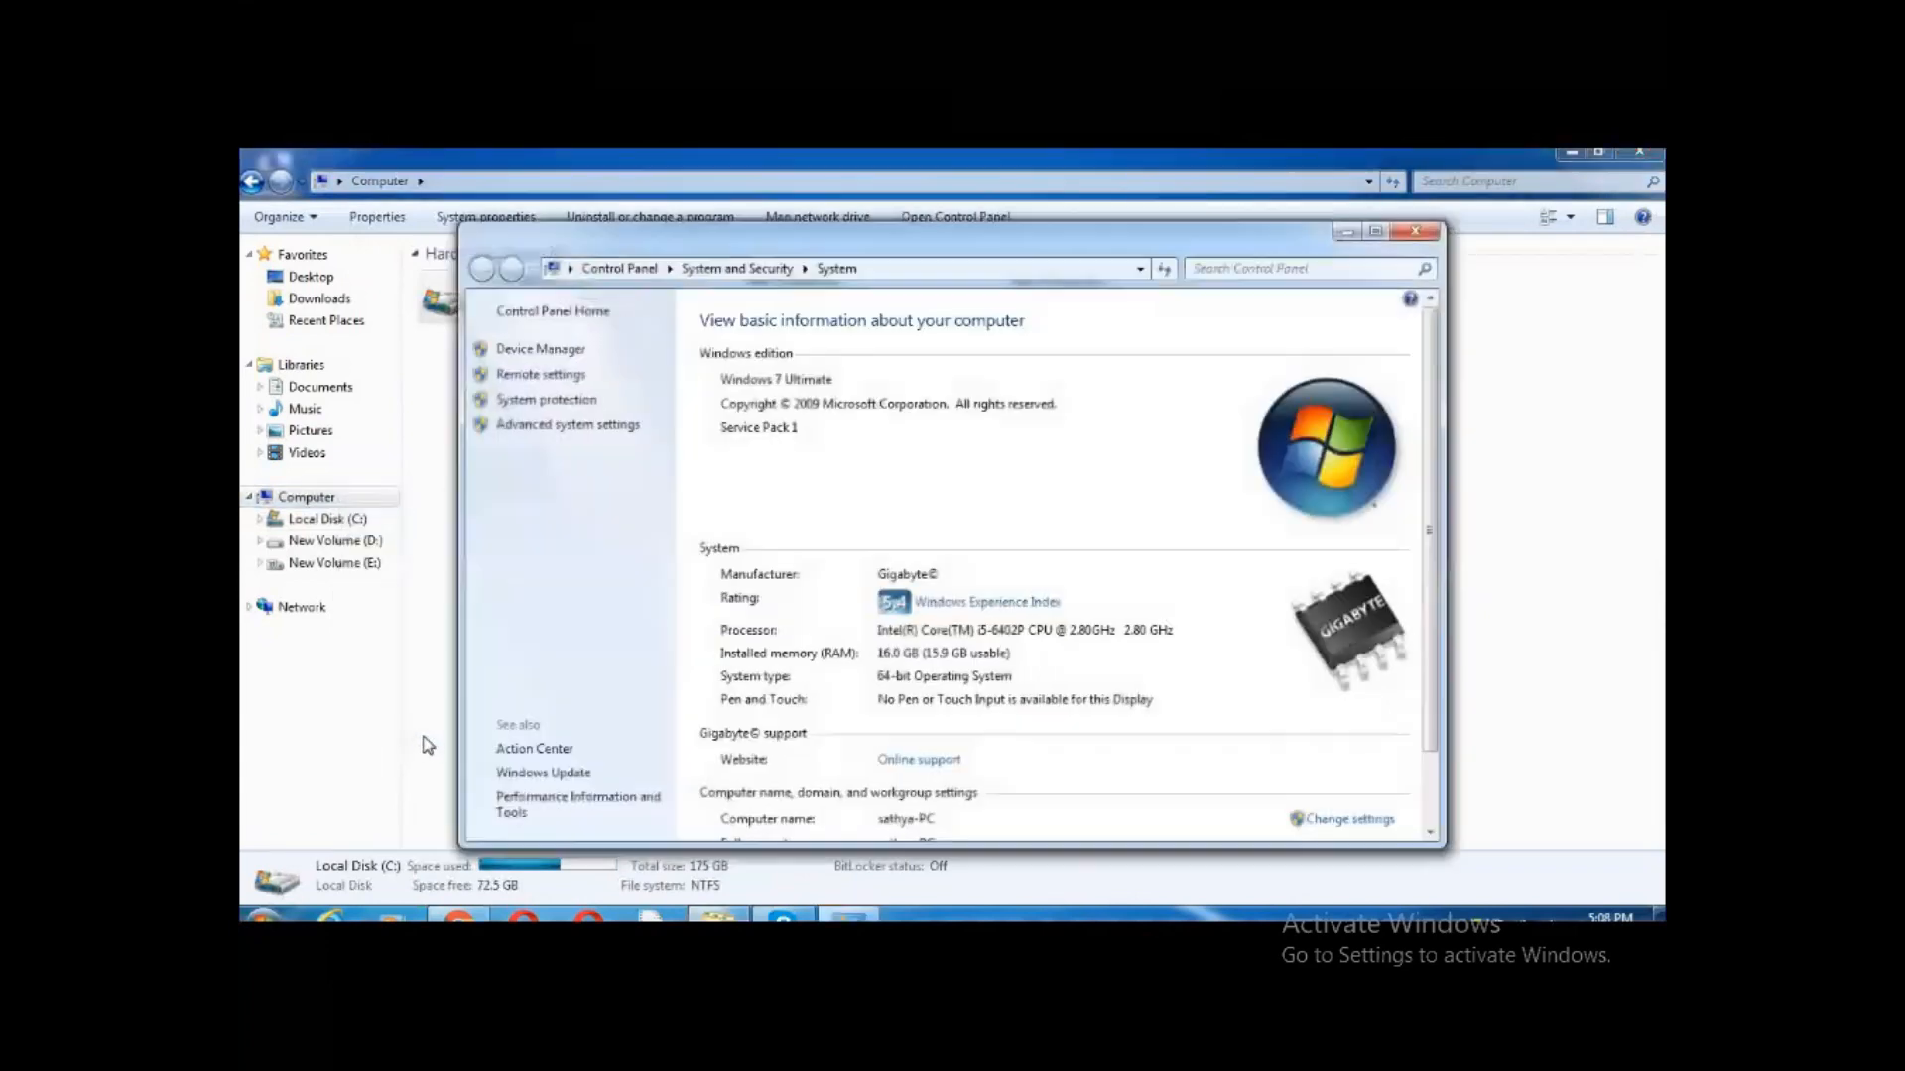
left_click(599, 431)
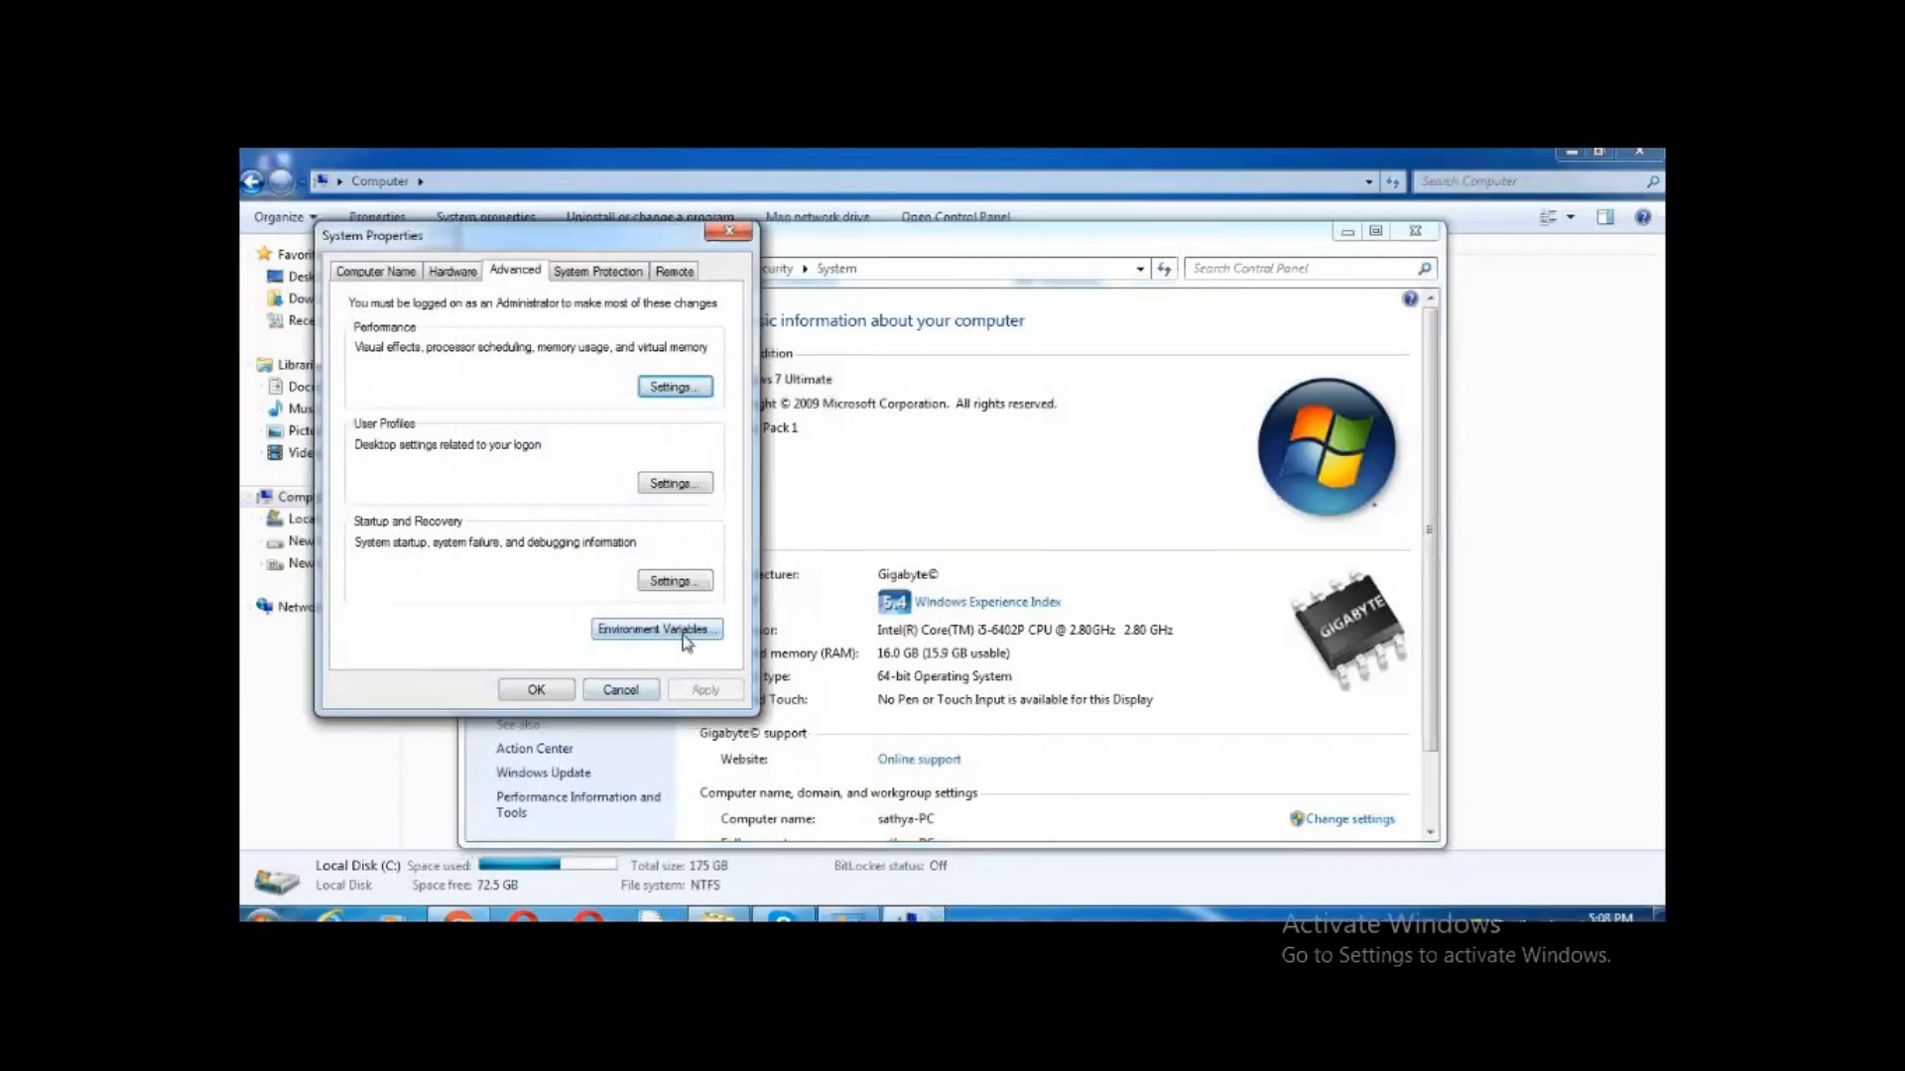
left_click(682, 637)
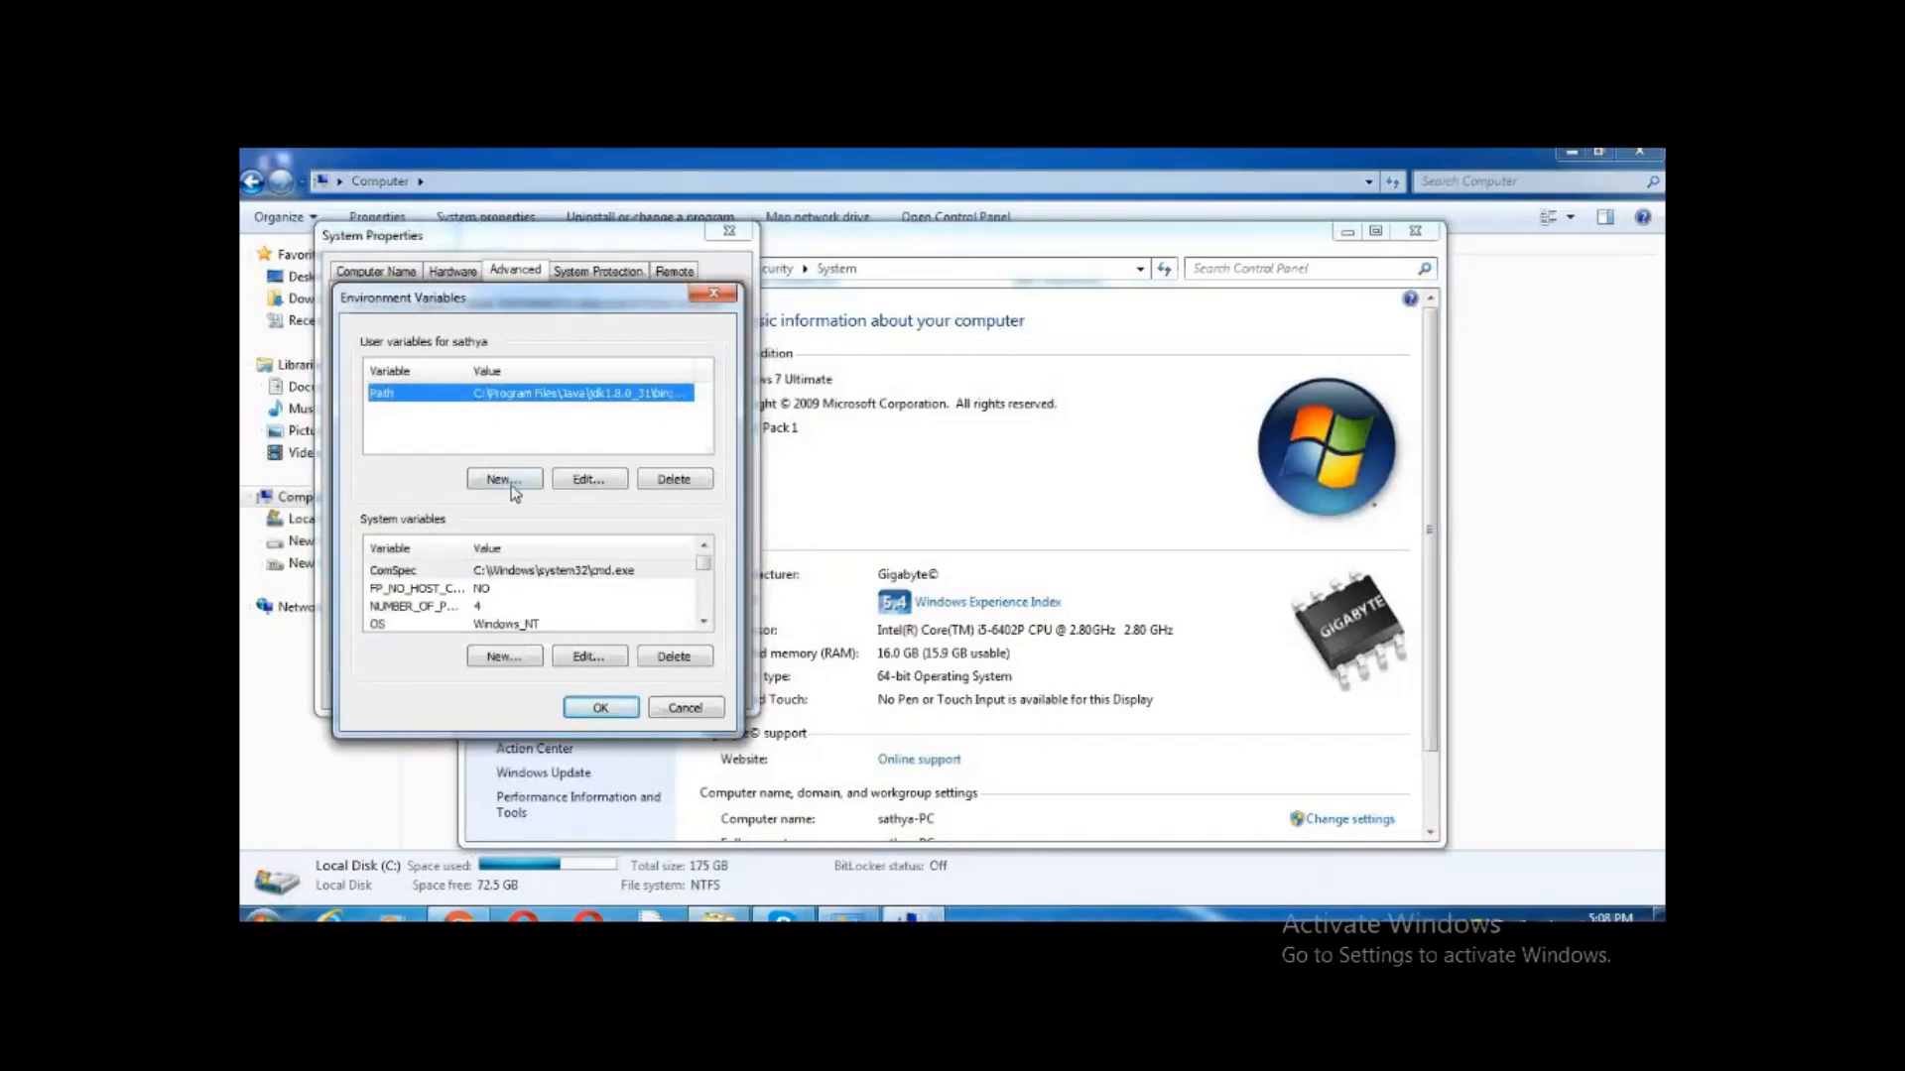
left_click(504, 479)
type("classpath")
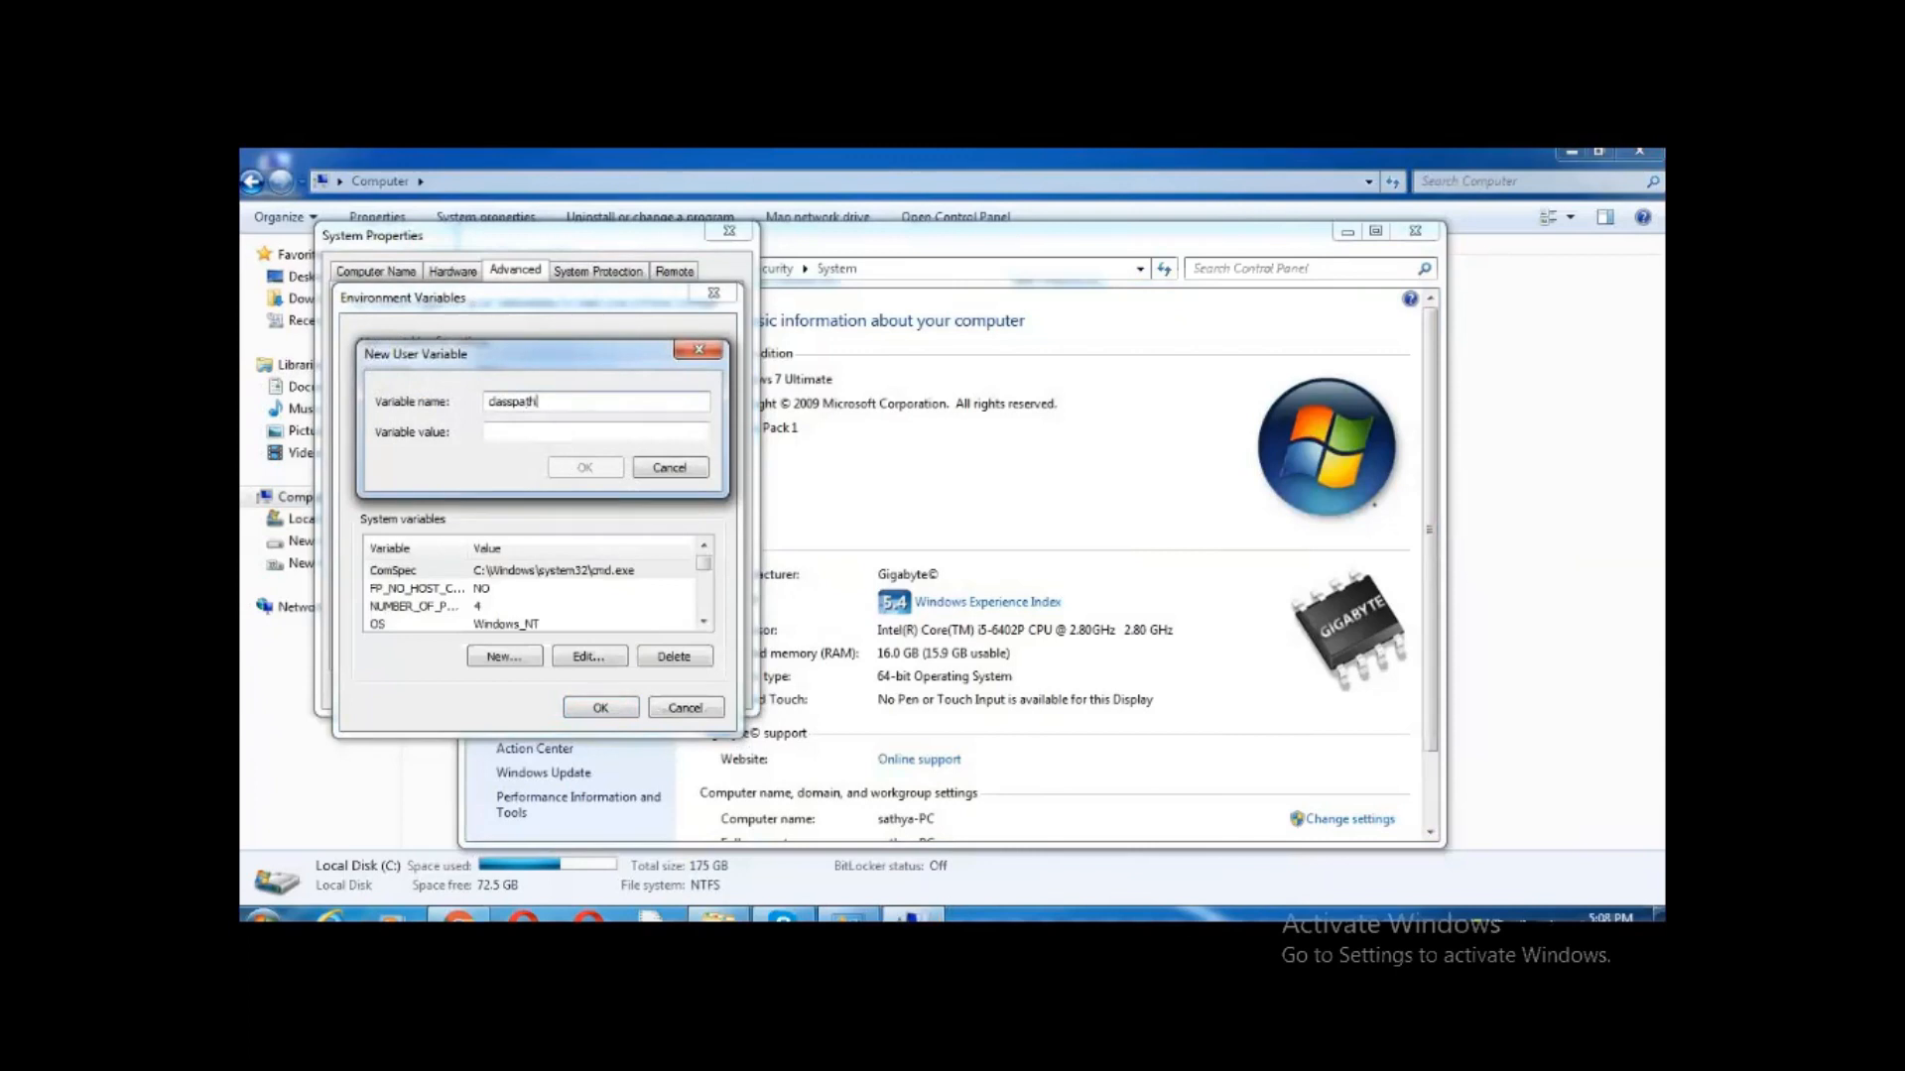
left_click(533, 432)
key("ctrl+v")
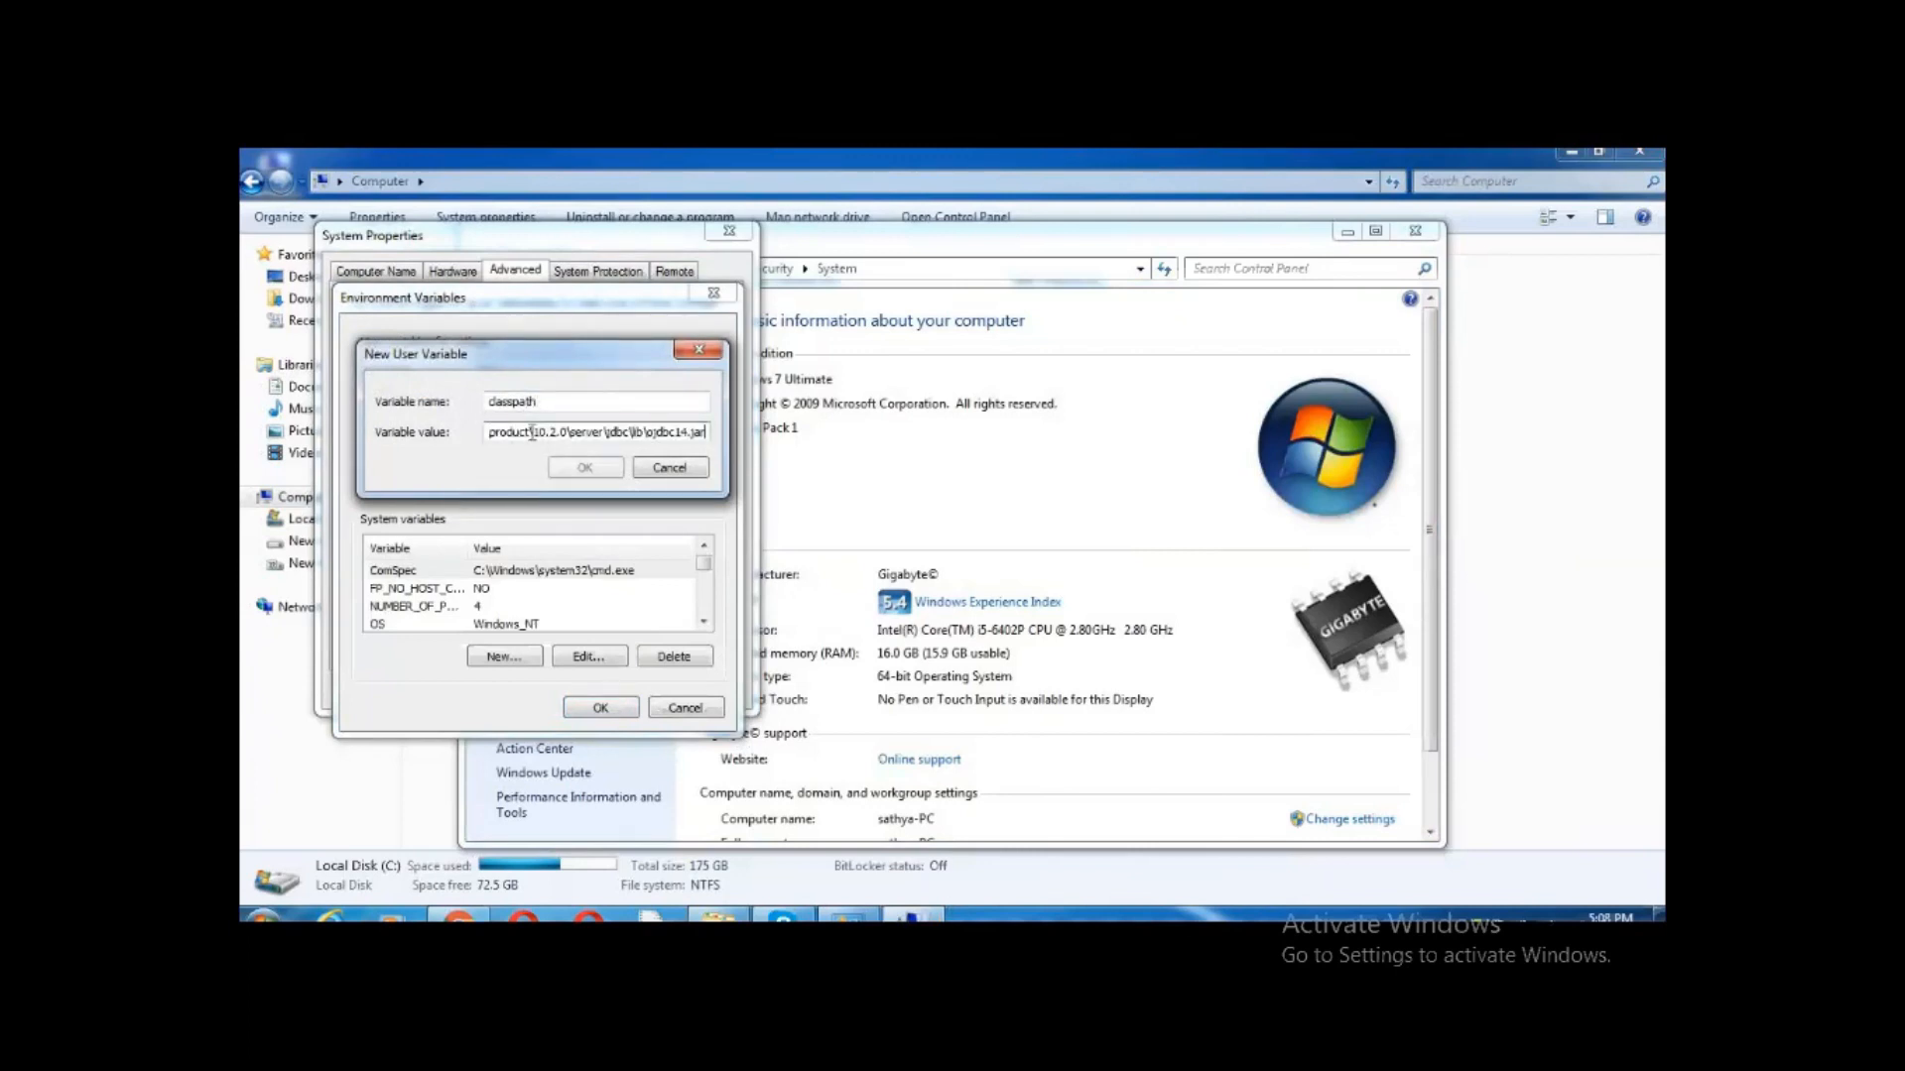
type(";")
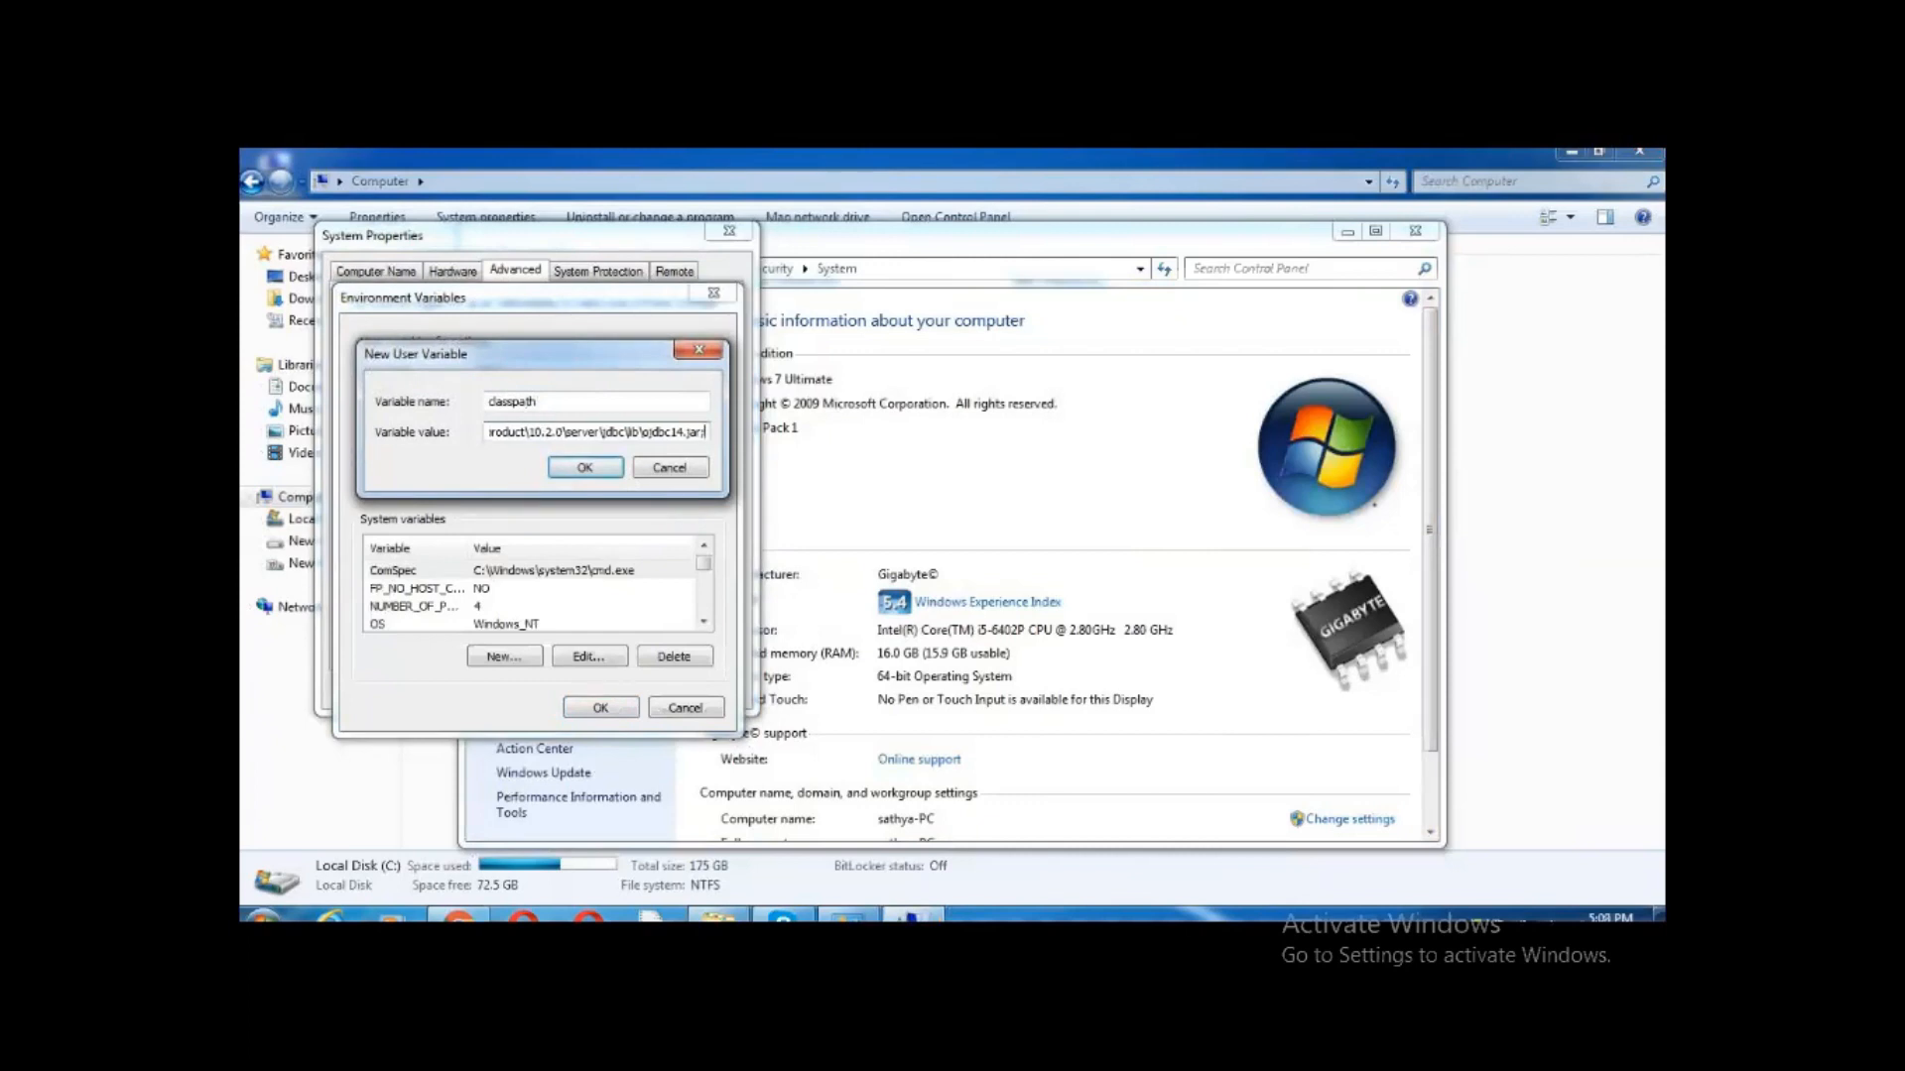
left_click(587, 474)
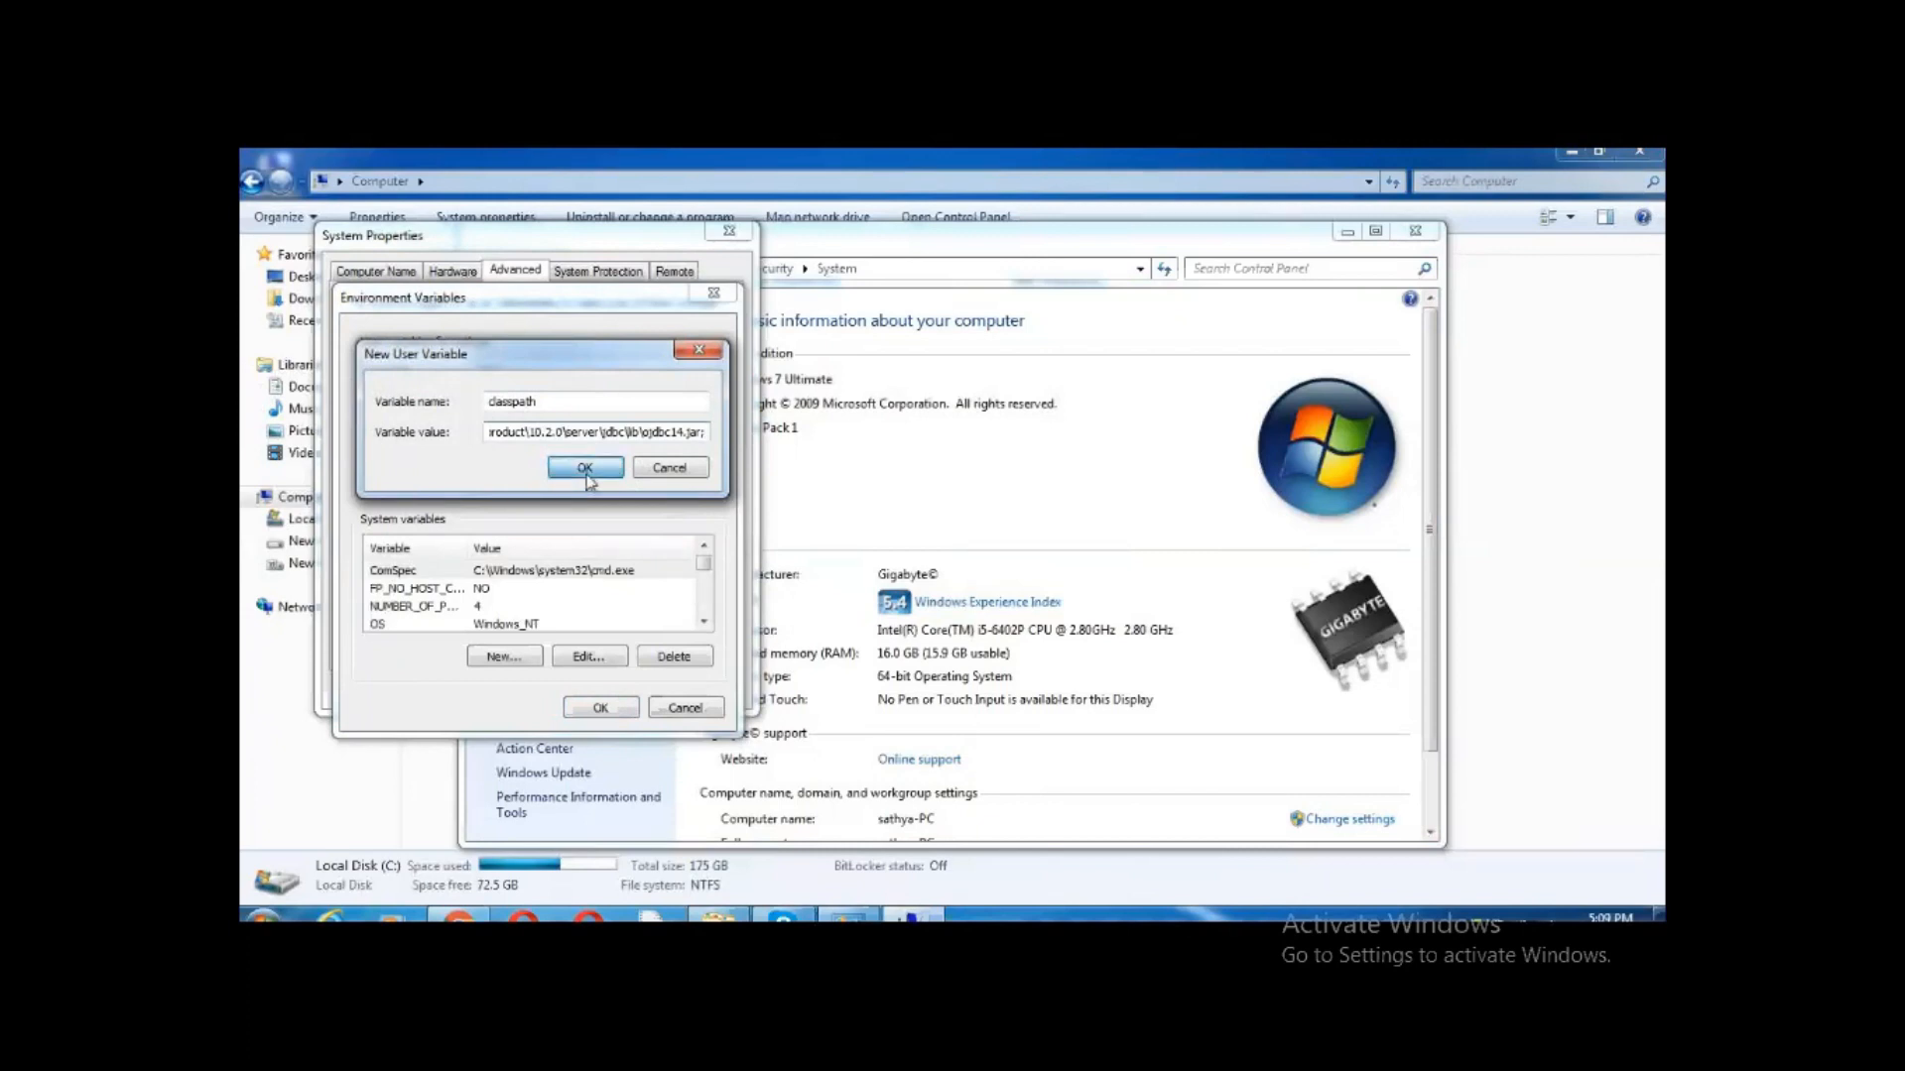
left_click(600, 716)
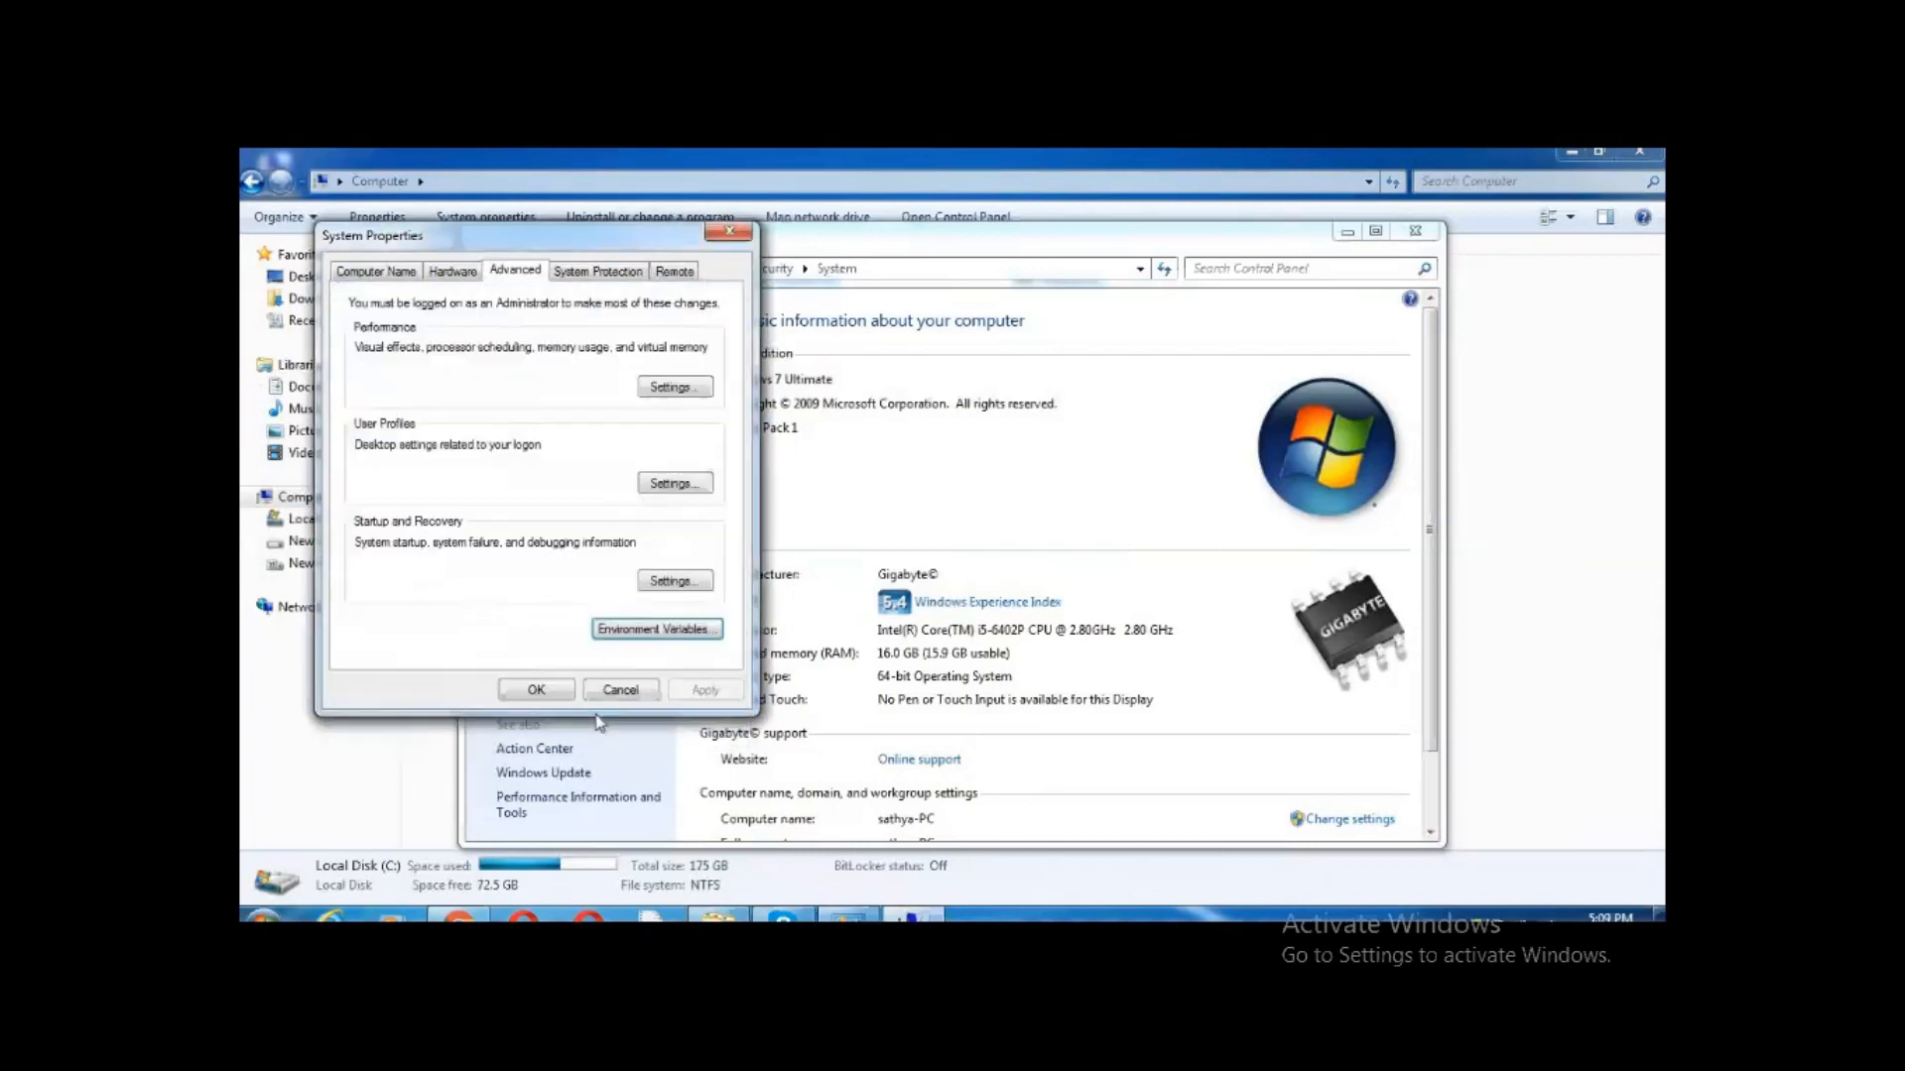
left_click(565, 698)
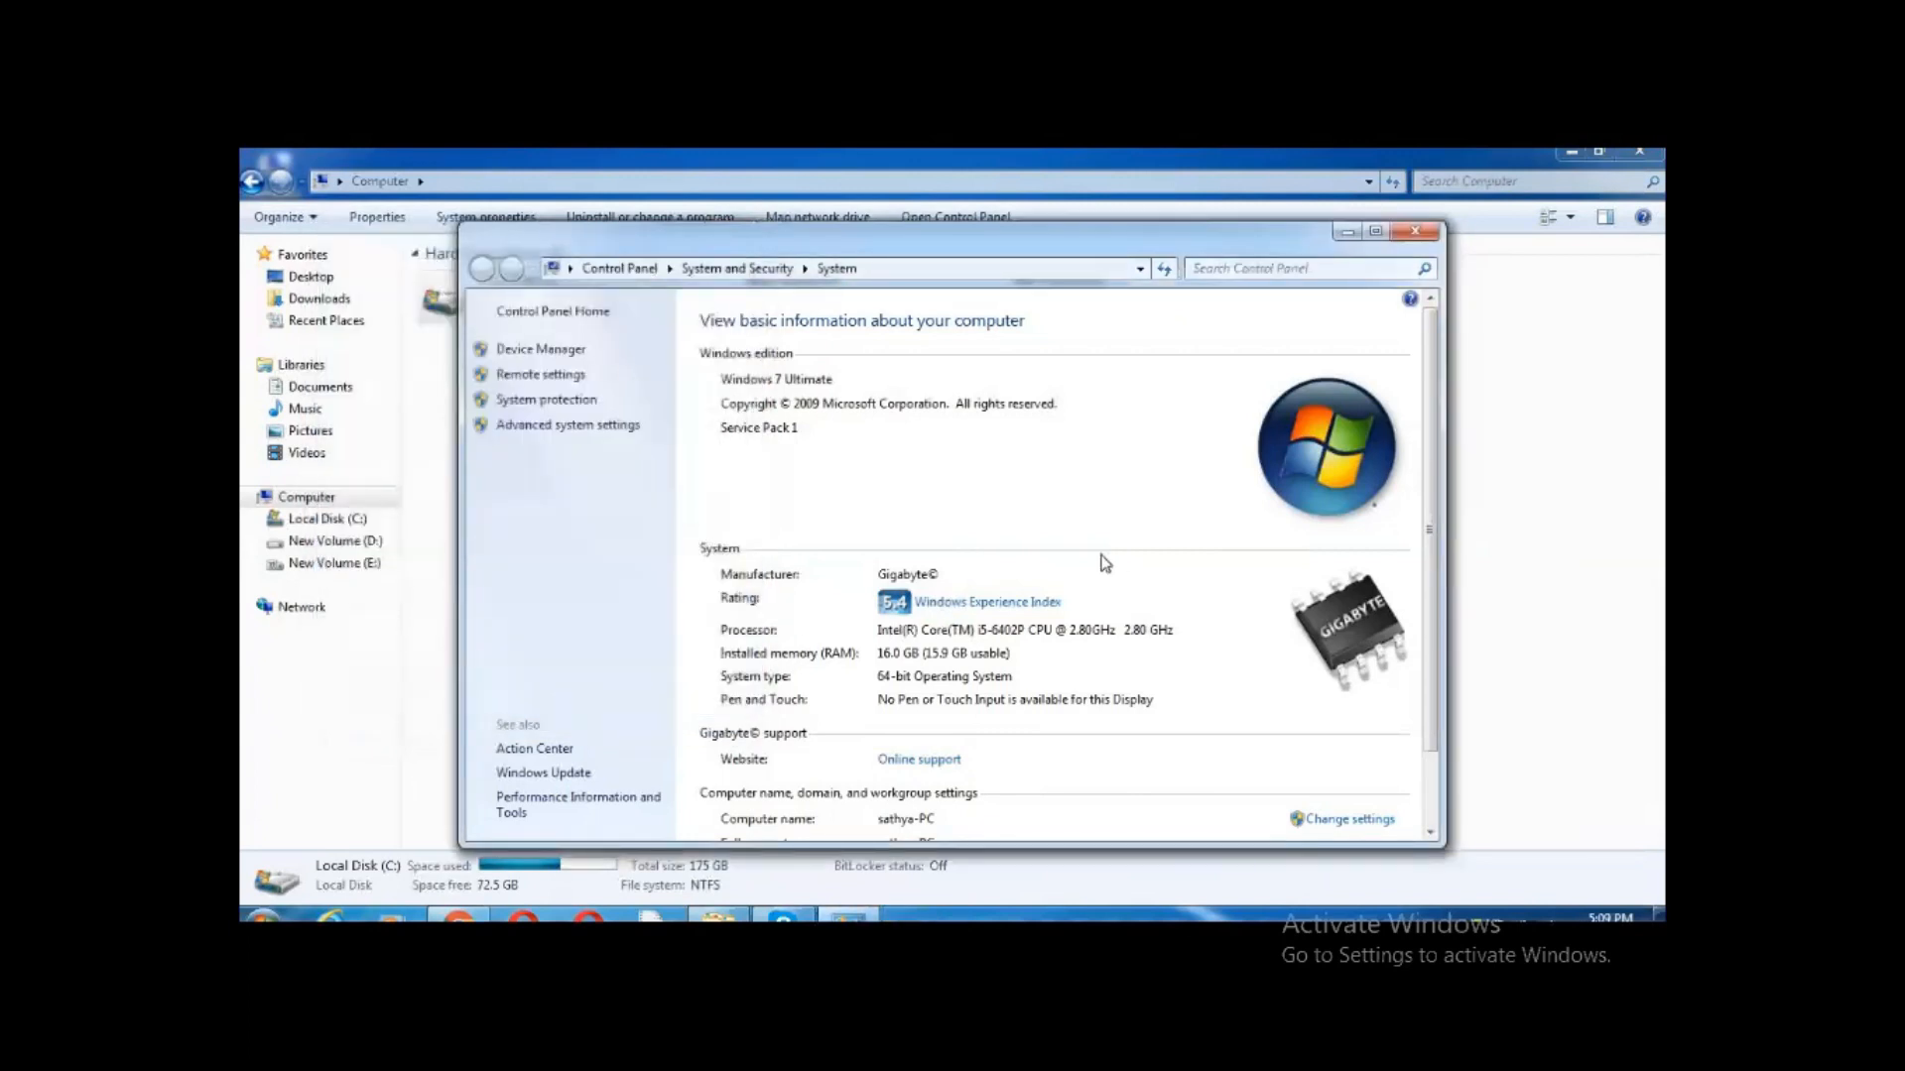
Close the System information window and log in to Oracle XE with the administrator username and password
left_click(1416, 234)
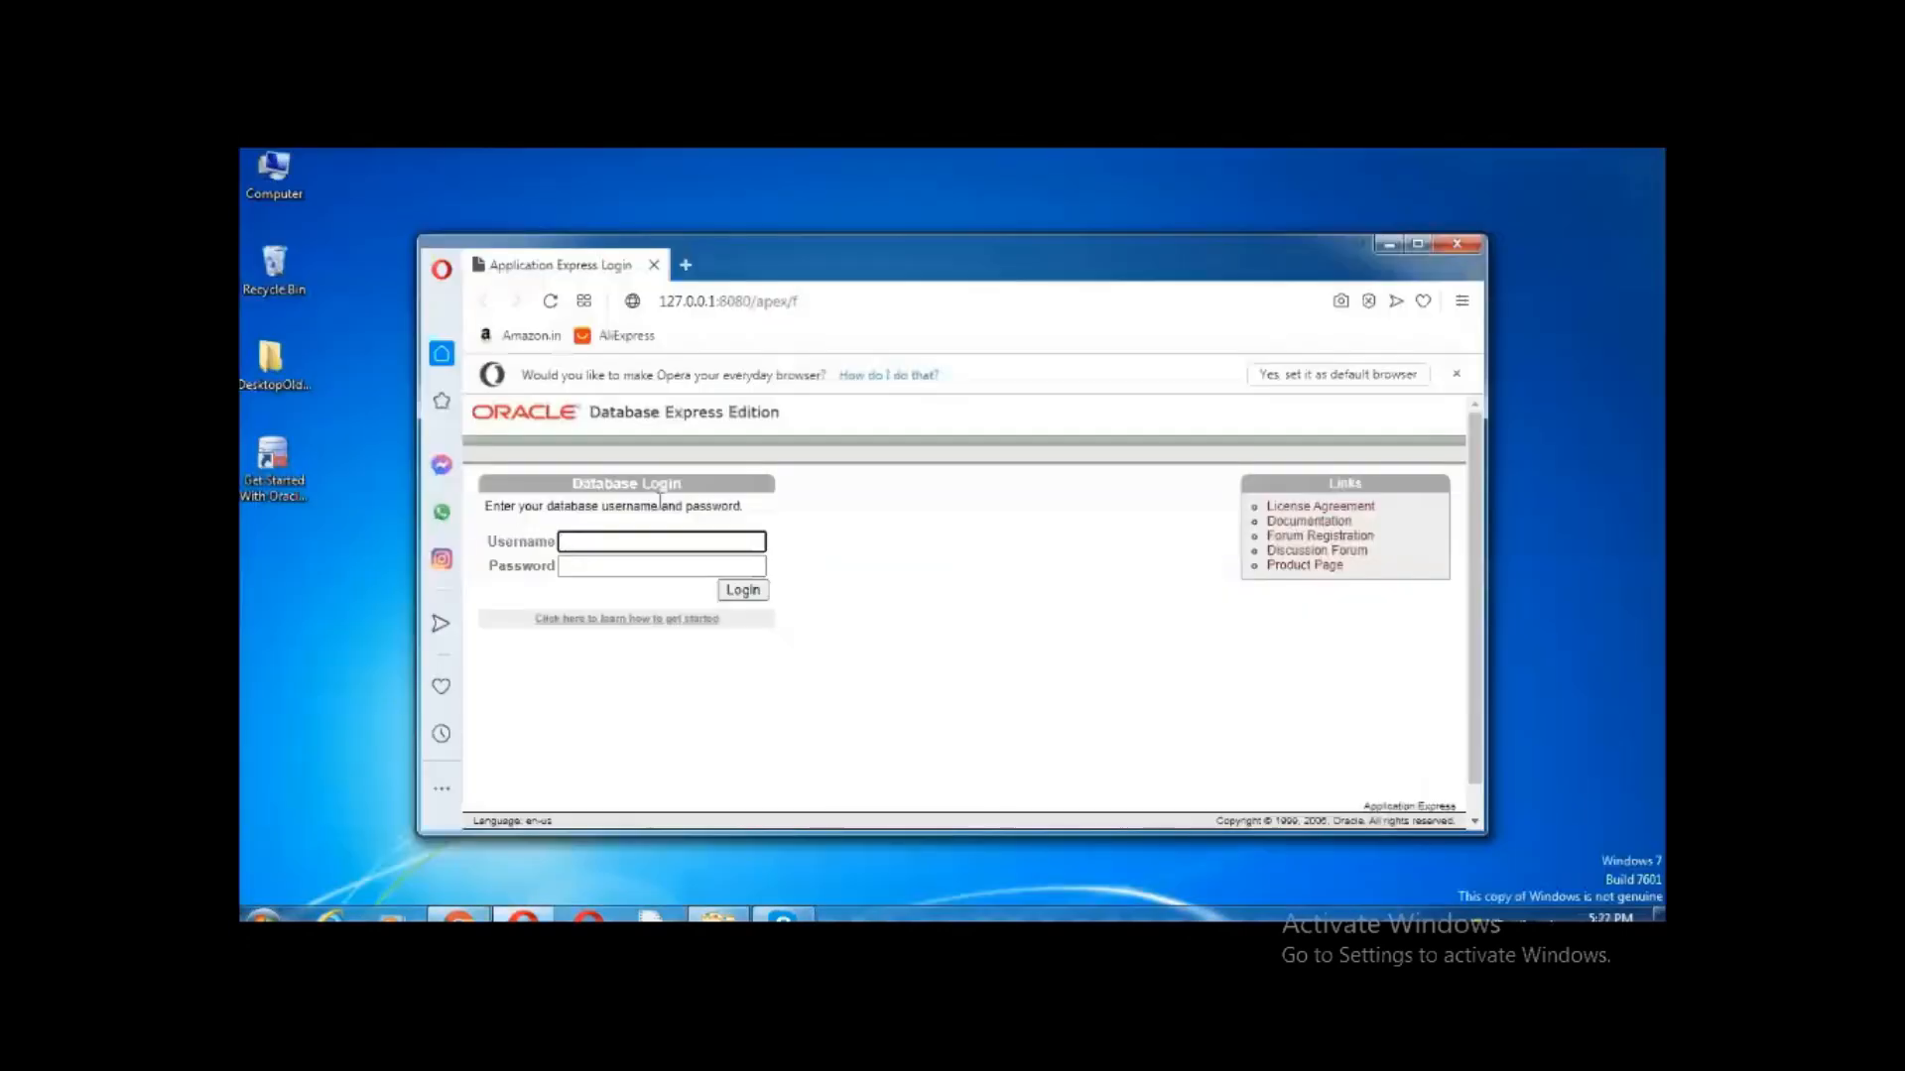
type("system")
left_click(625, 566)
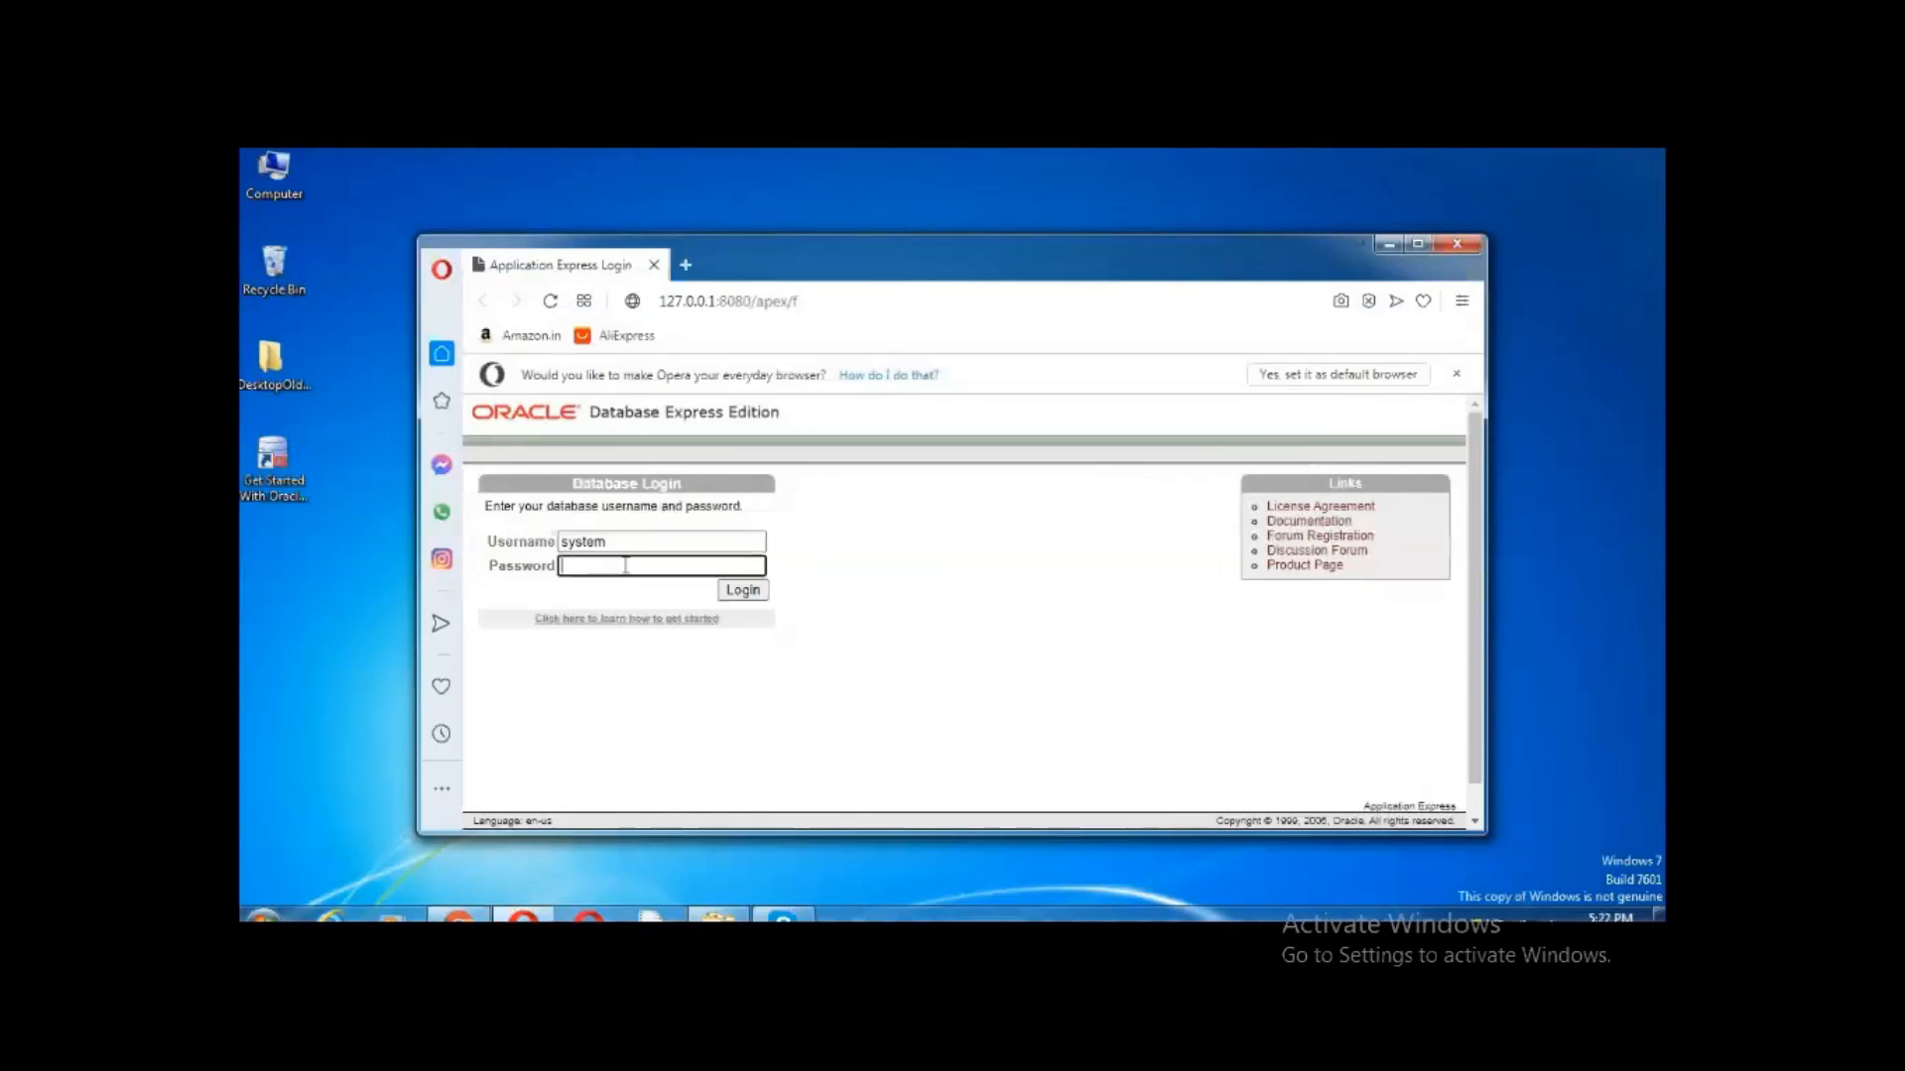
left_click(746, 595)
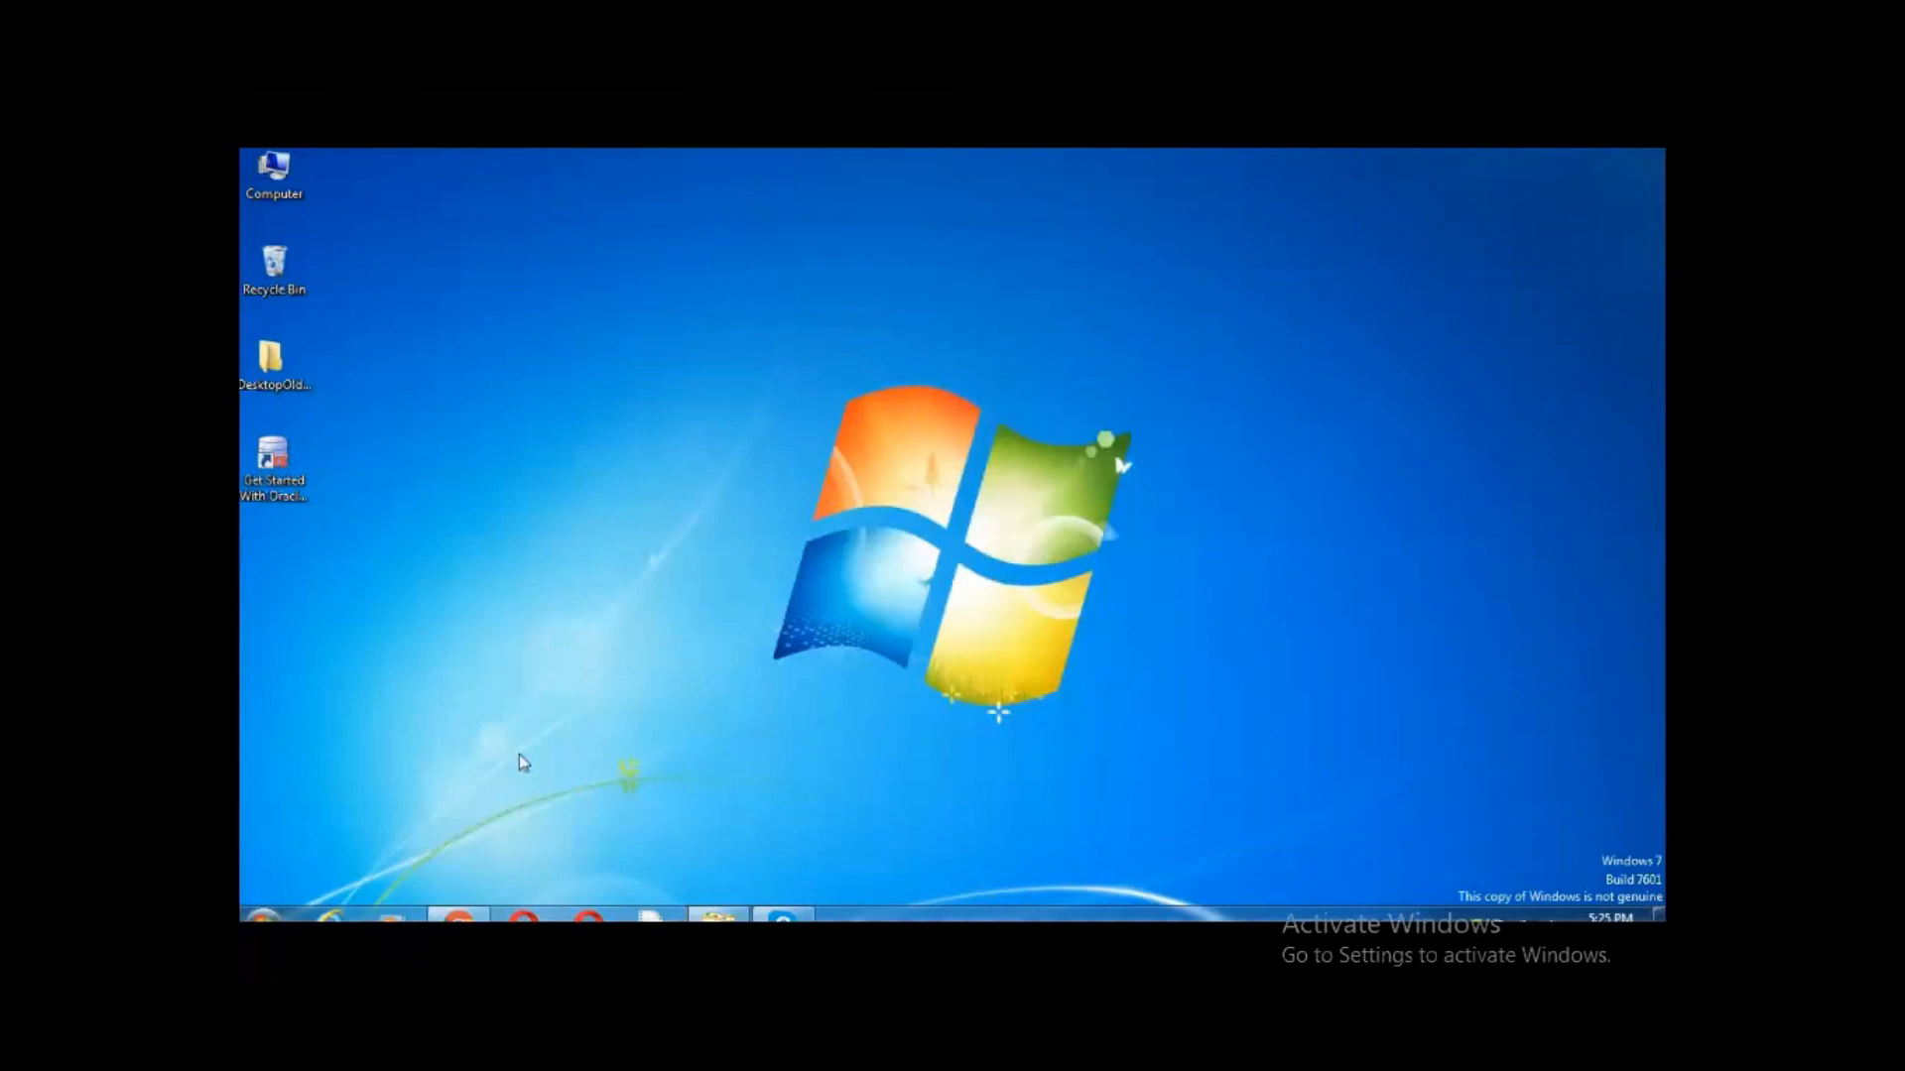
Launch Run SQL Command Line from Start and make its console a taller floating window
key("super")
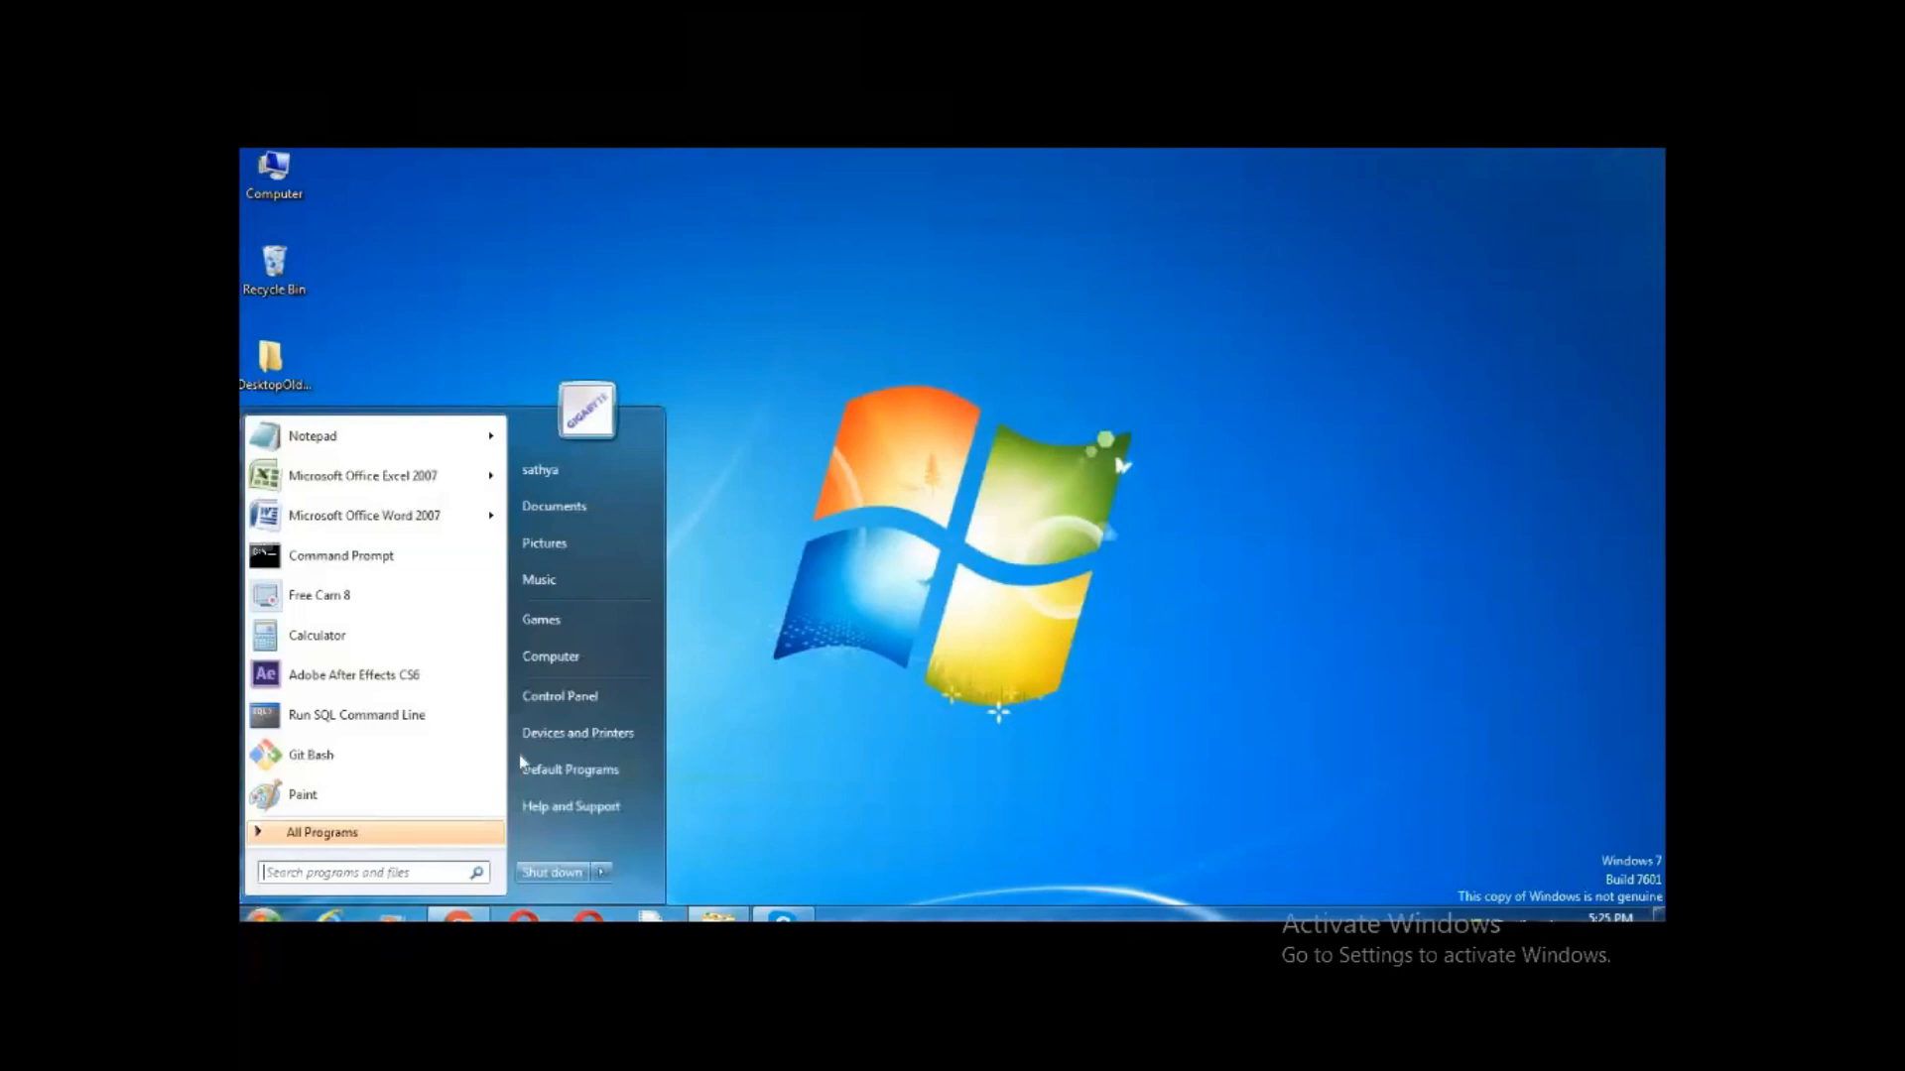
type("run")
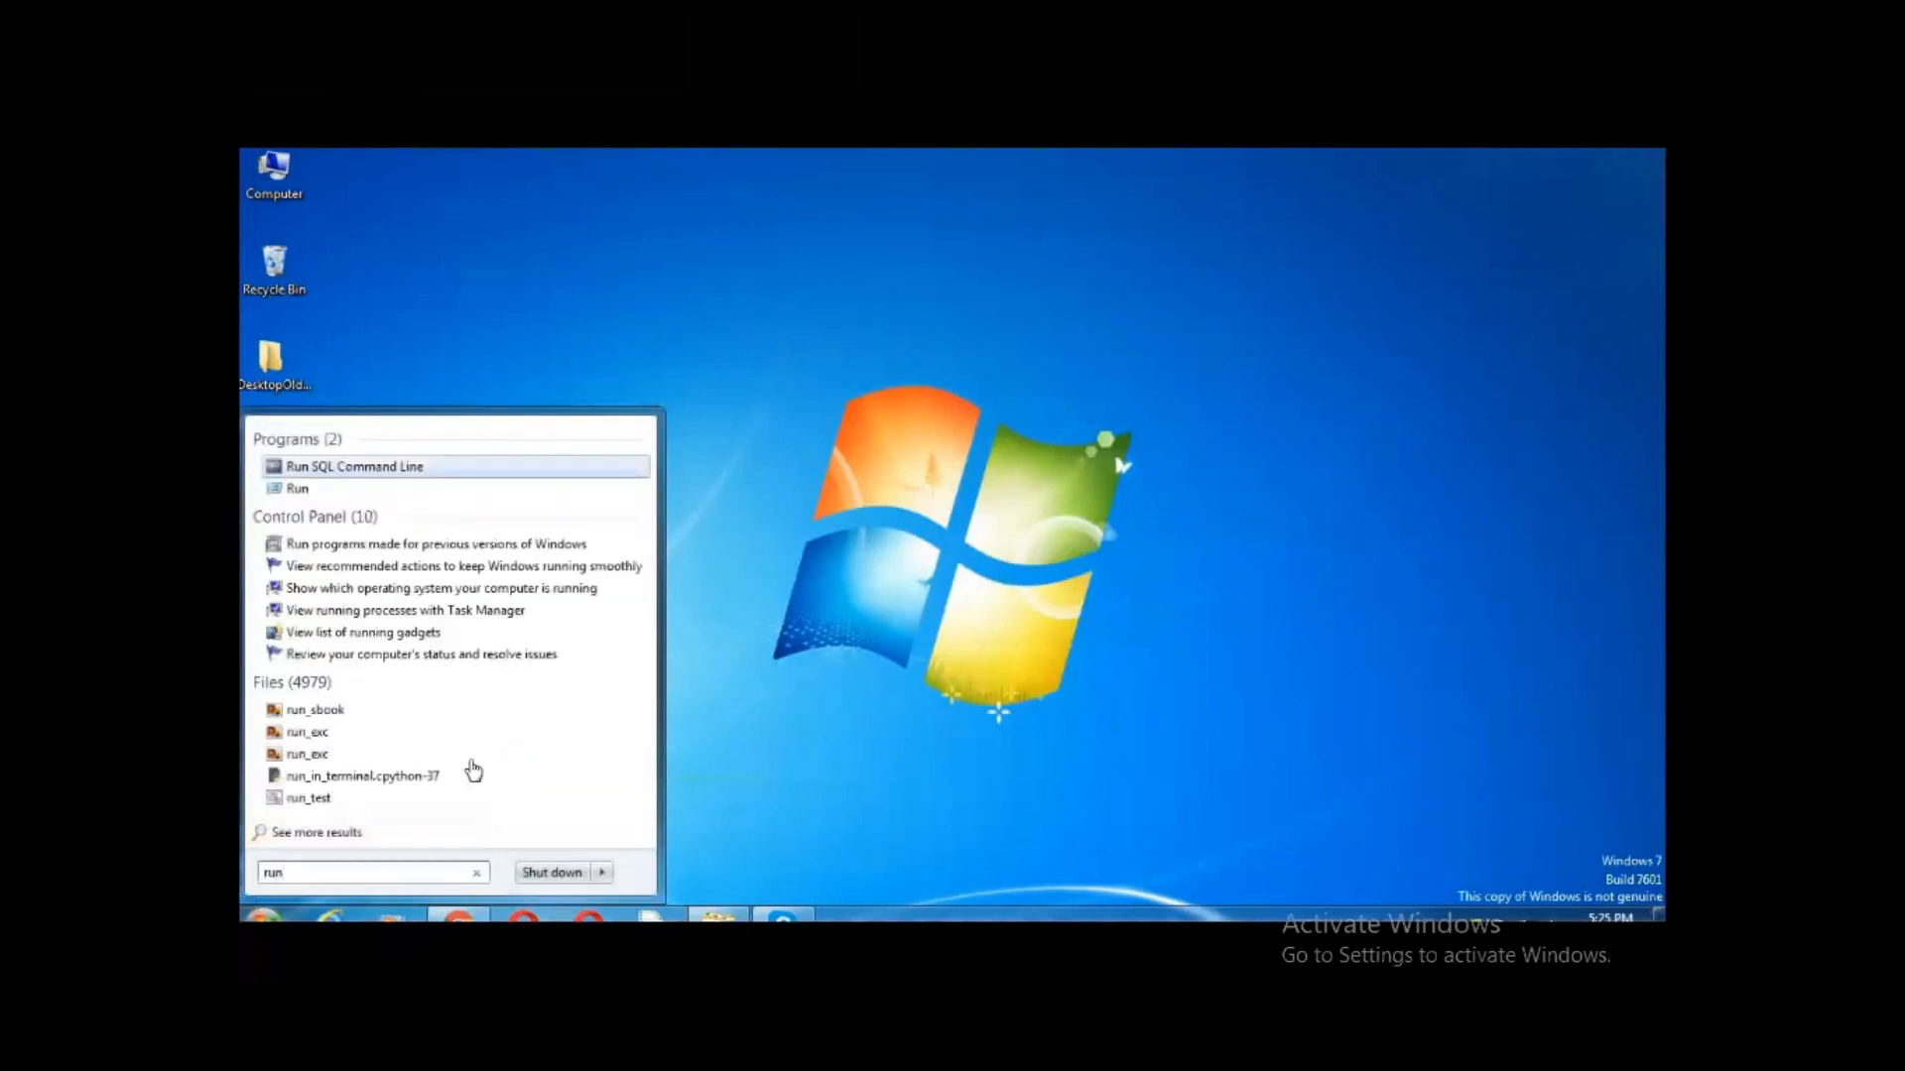
left_click(342, 468)
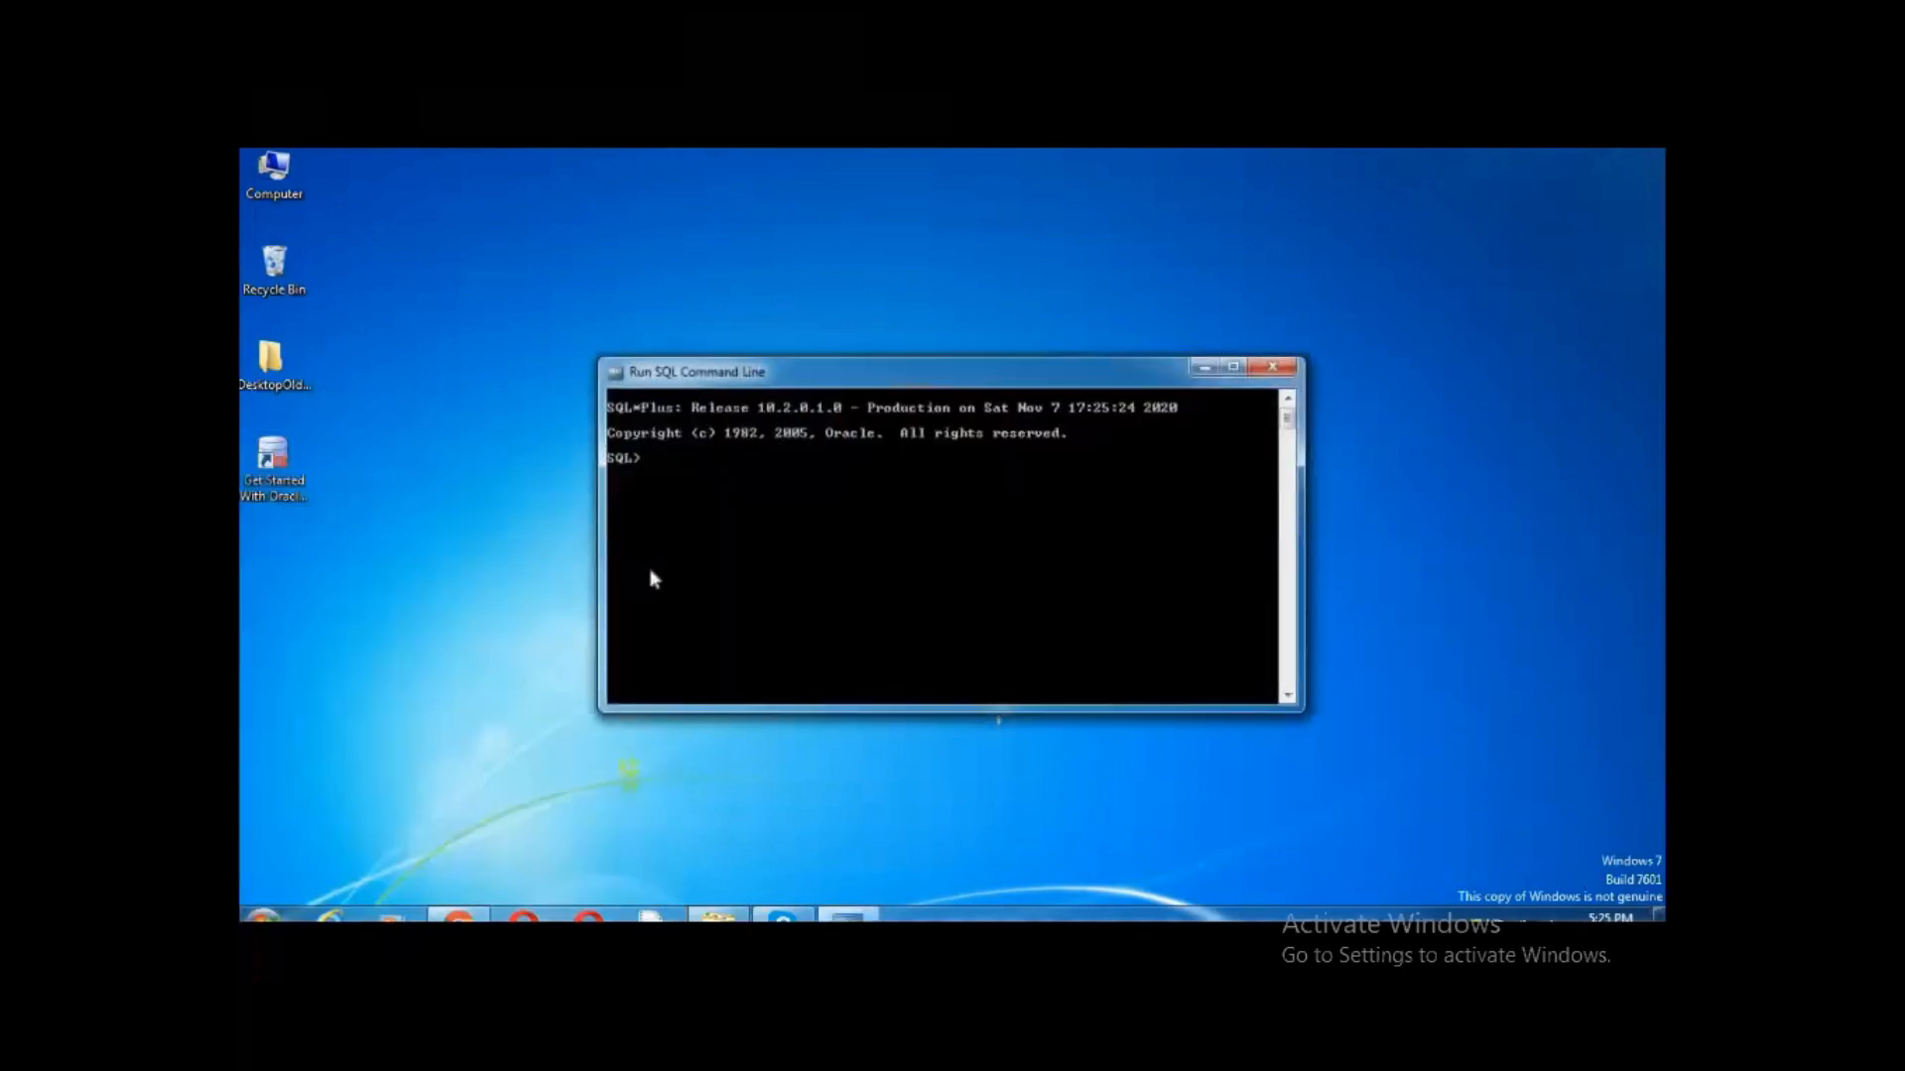
key("super+Left")
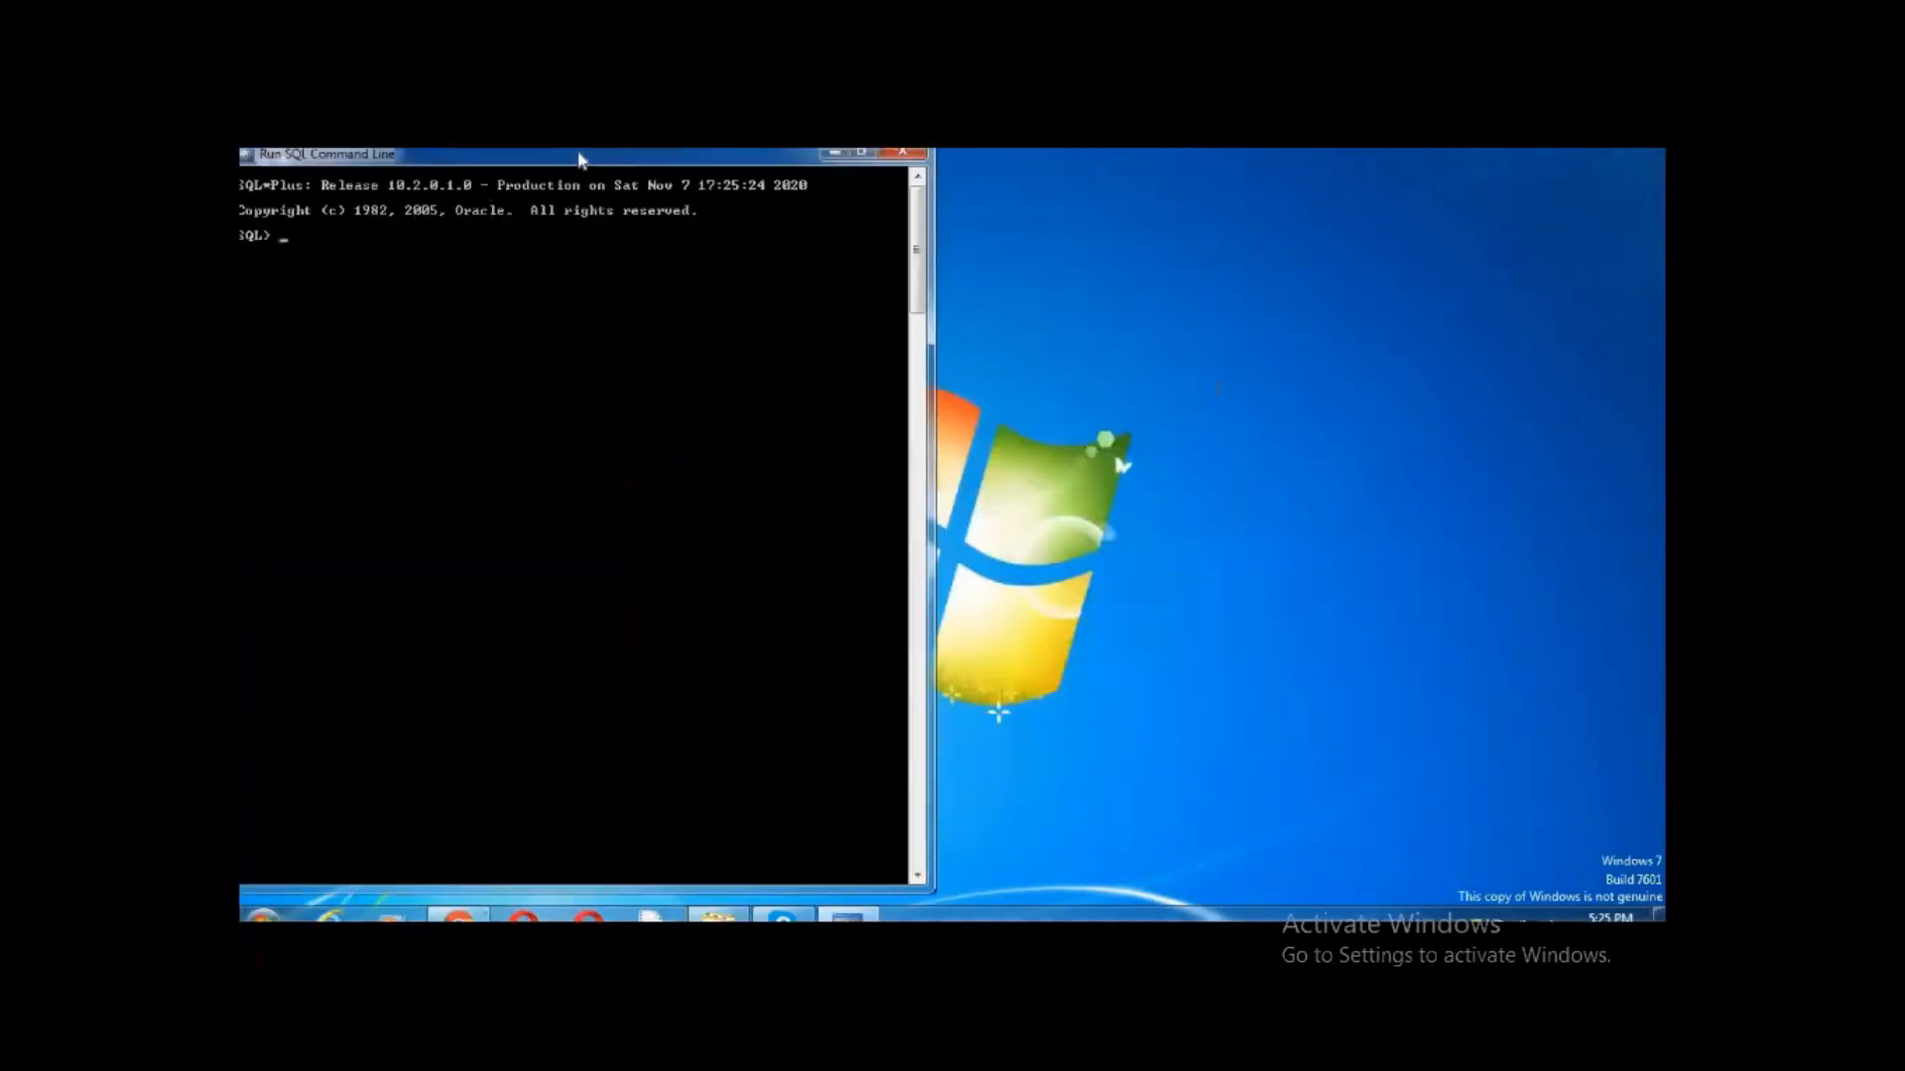
left_click_drag(615, 166, 734, 189)
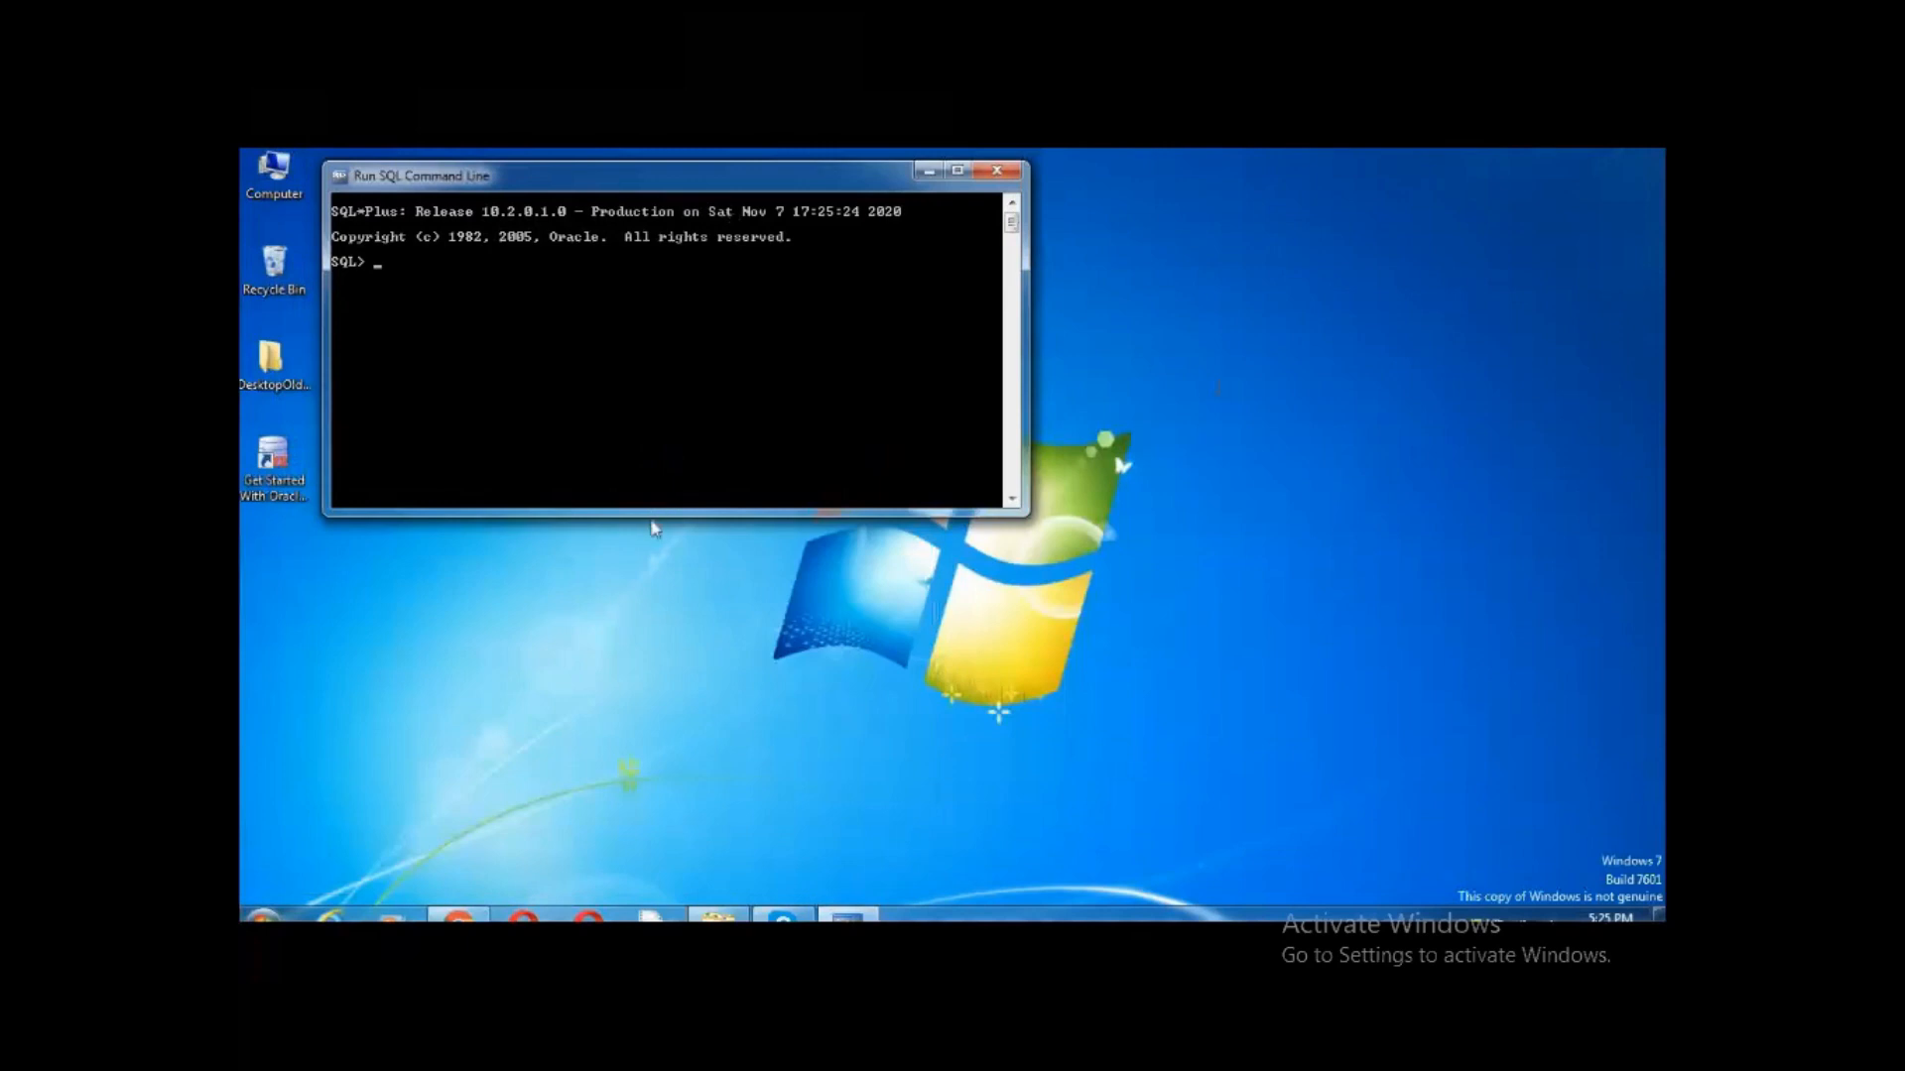
left_click_drag(653, 518, 629, 839)
Connect as the administrator user and start typing 'create table emp(enp name('
type("connect")
key("Return")
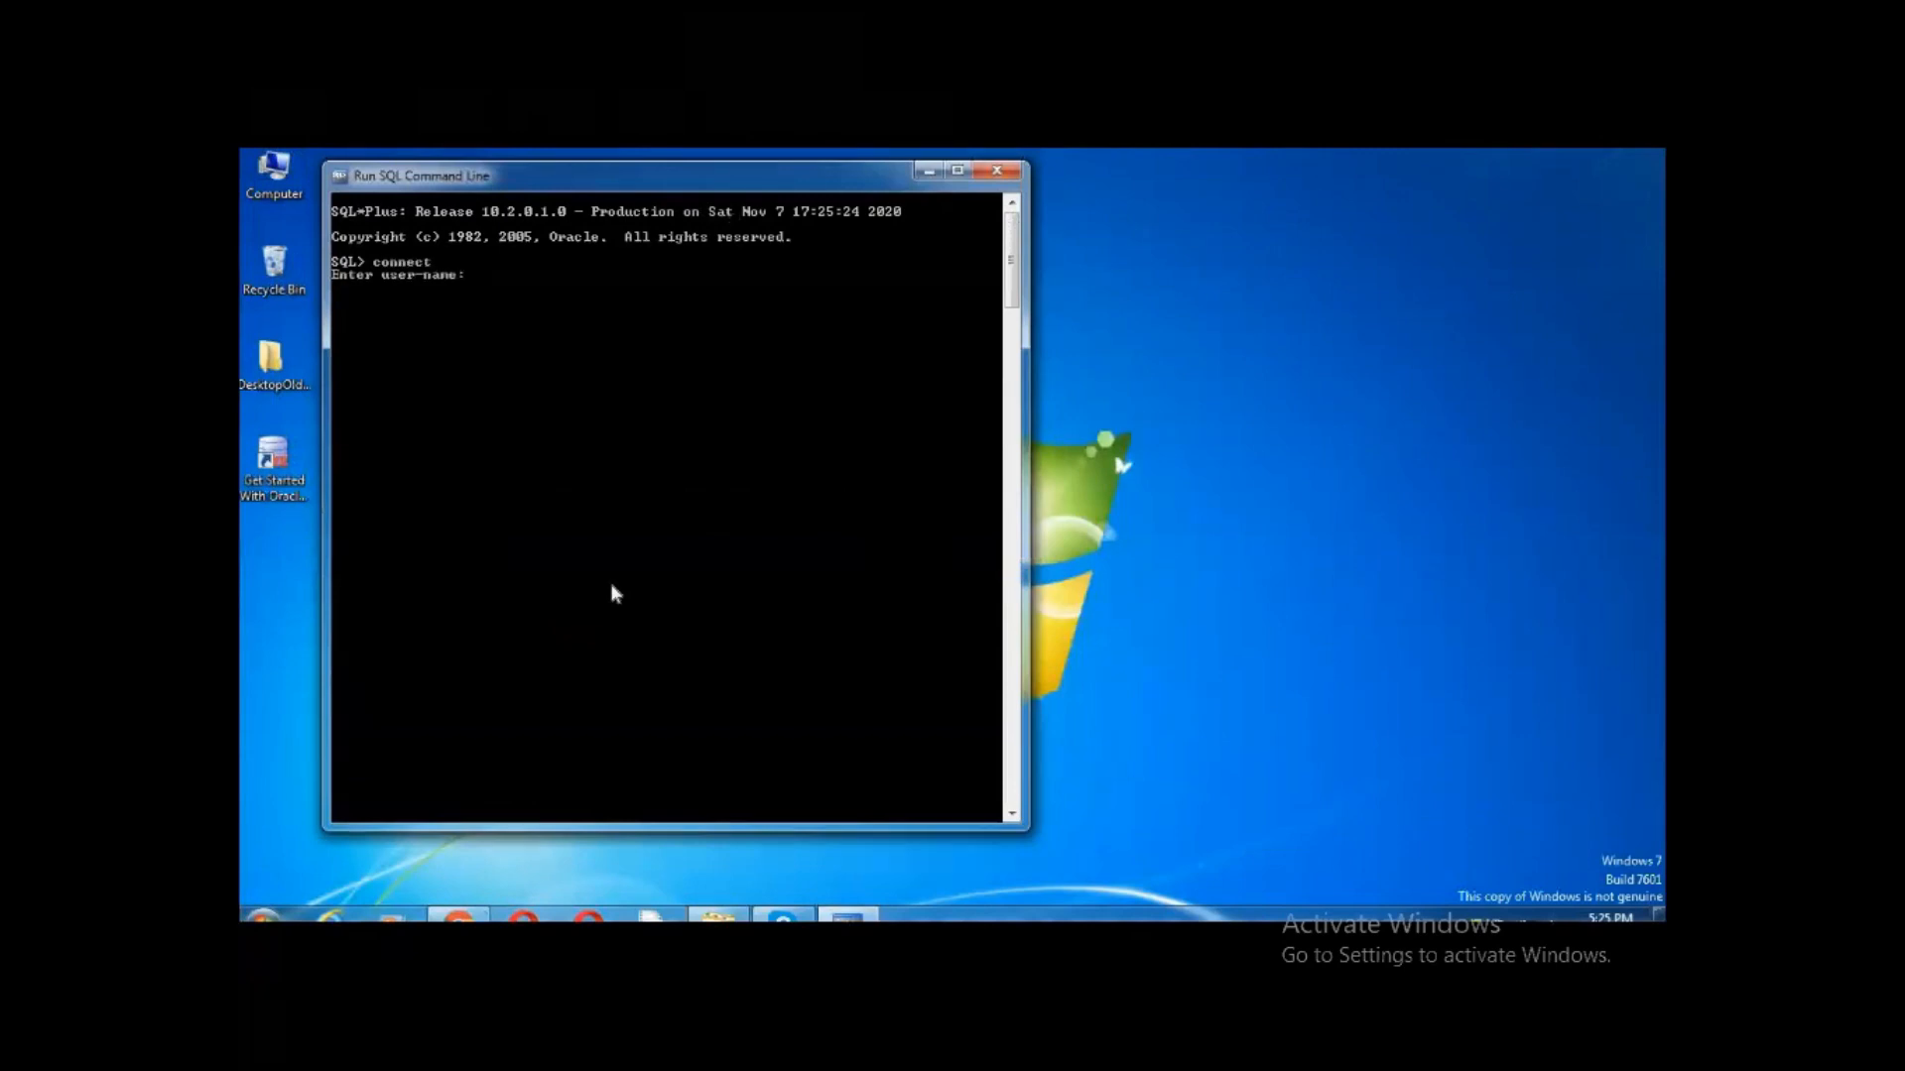
type("system")
key("Return")
key("Return")
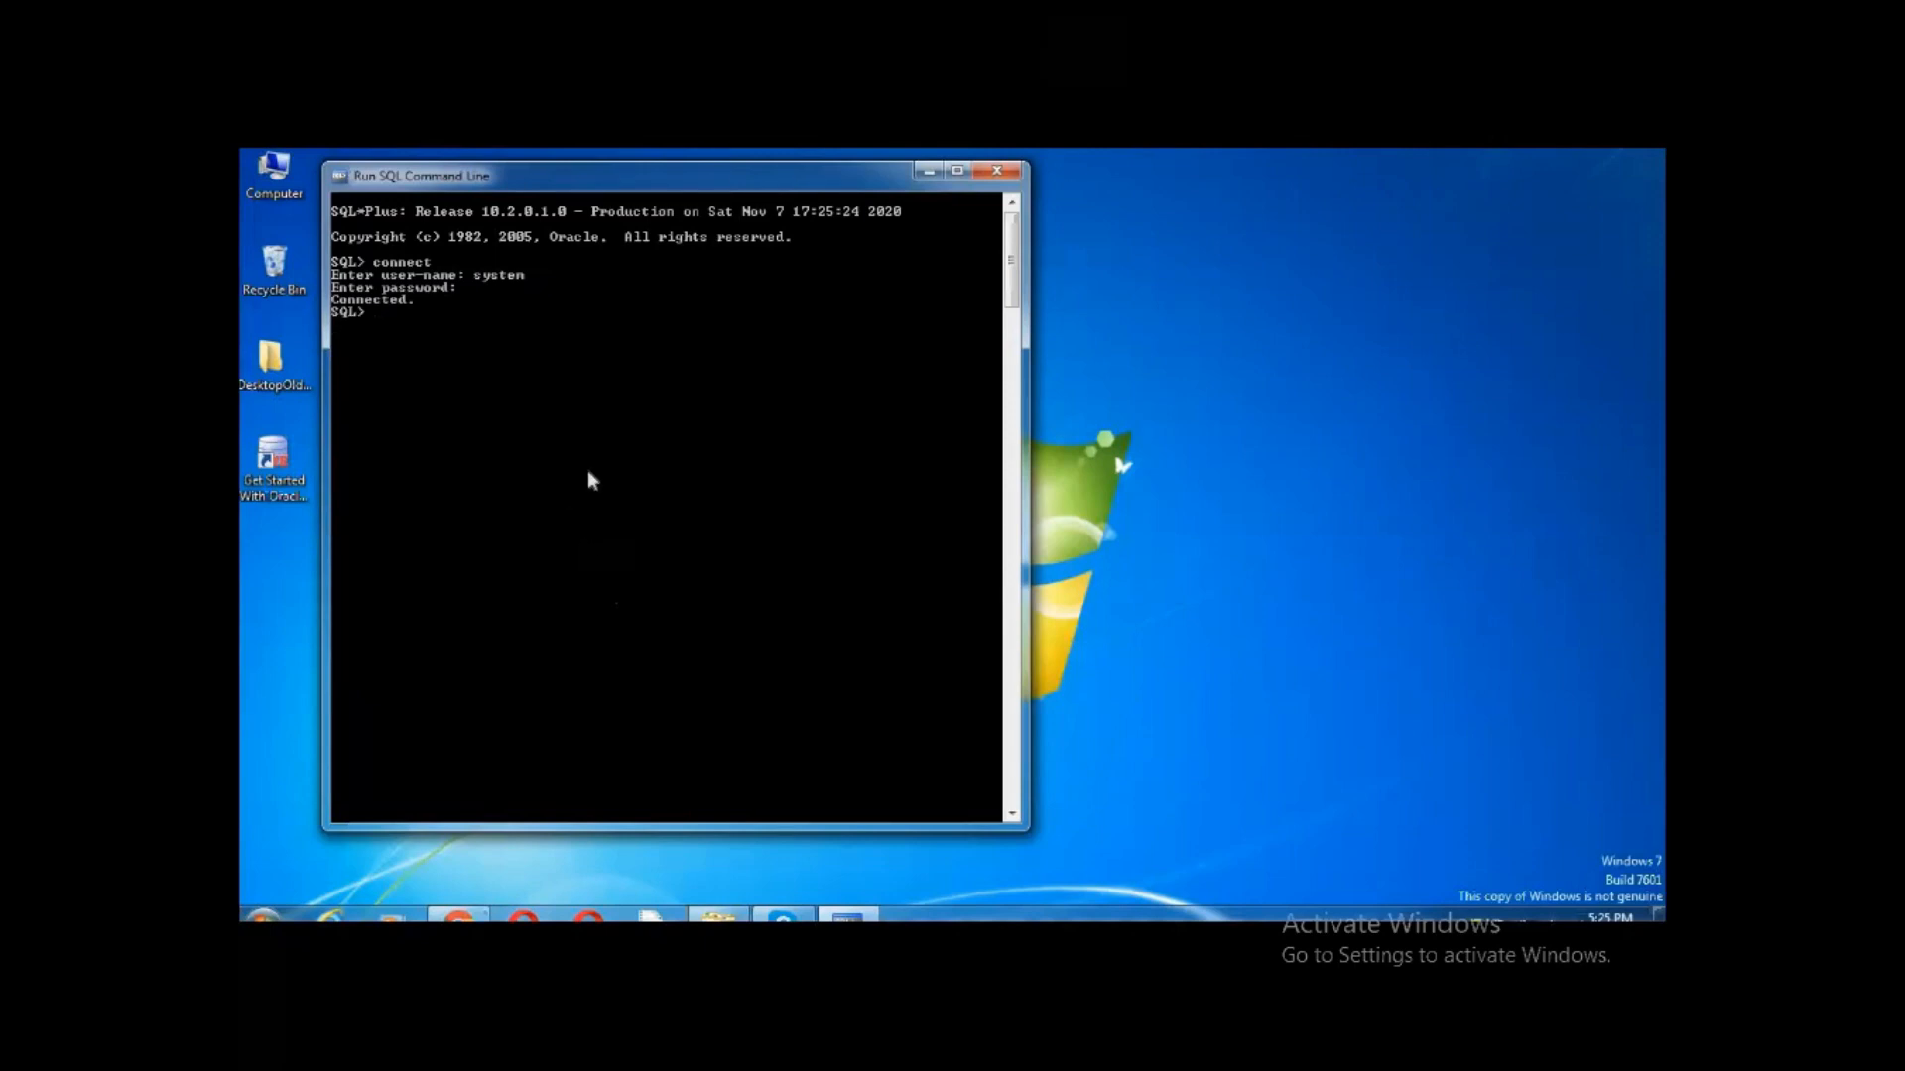
type("create")
type(" tabl")
type("e")
type(" emp")
type("(")
type("en")
type("p name")
type("(")
Close the Run SQL Command Line console after the rejected logon
mouse_move(346, 598)
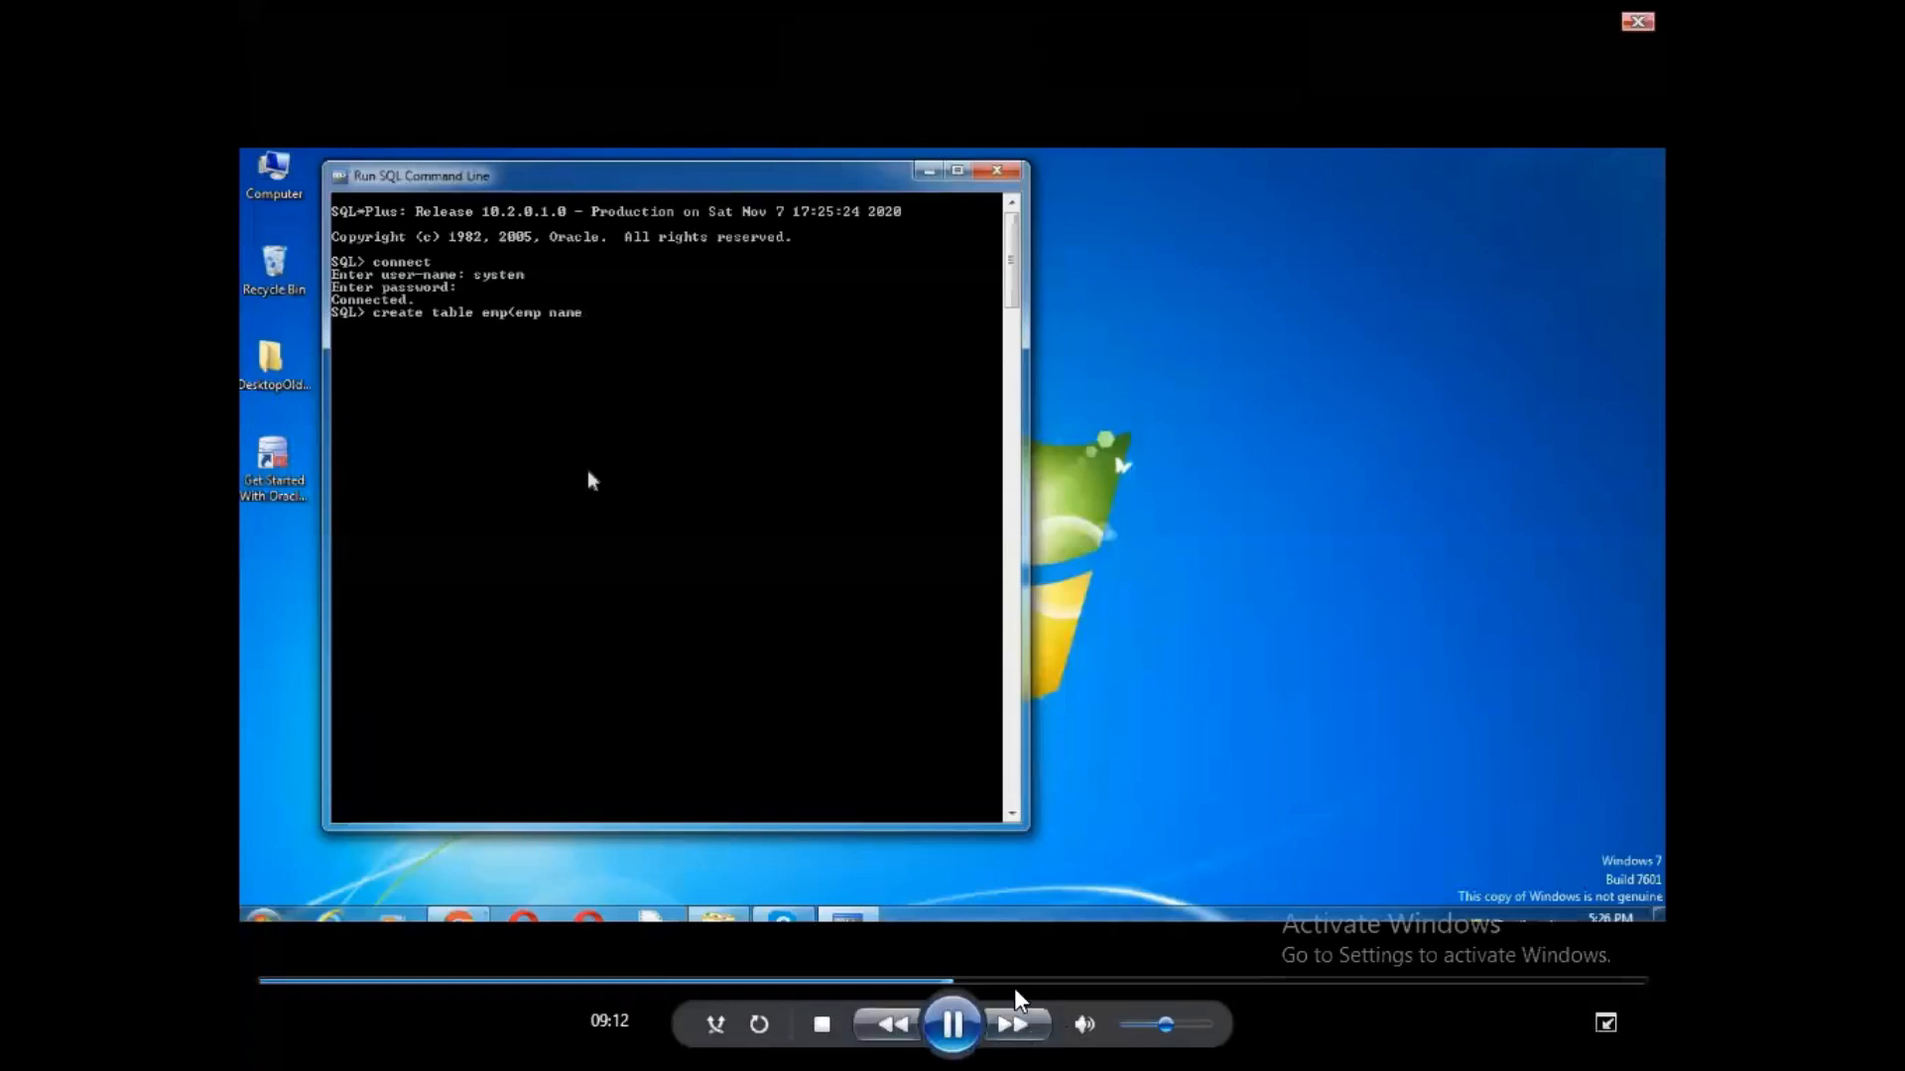
left_click(964, 984)
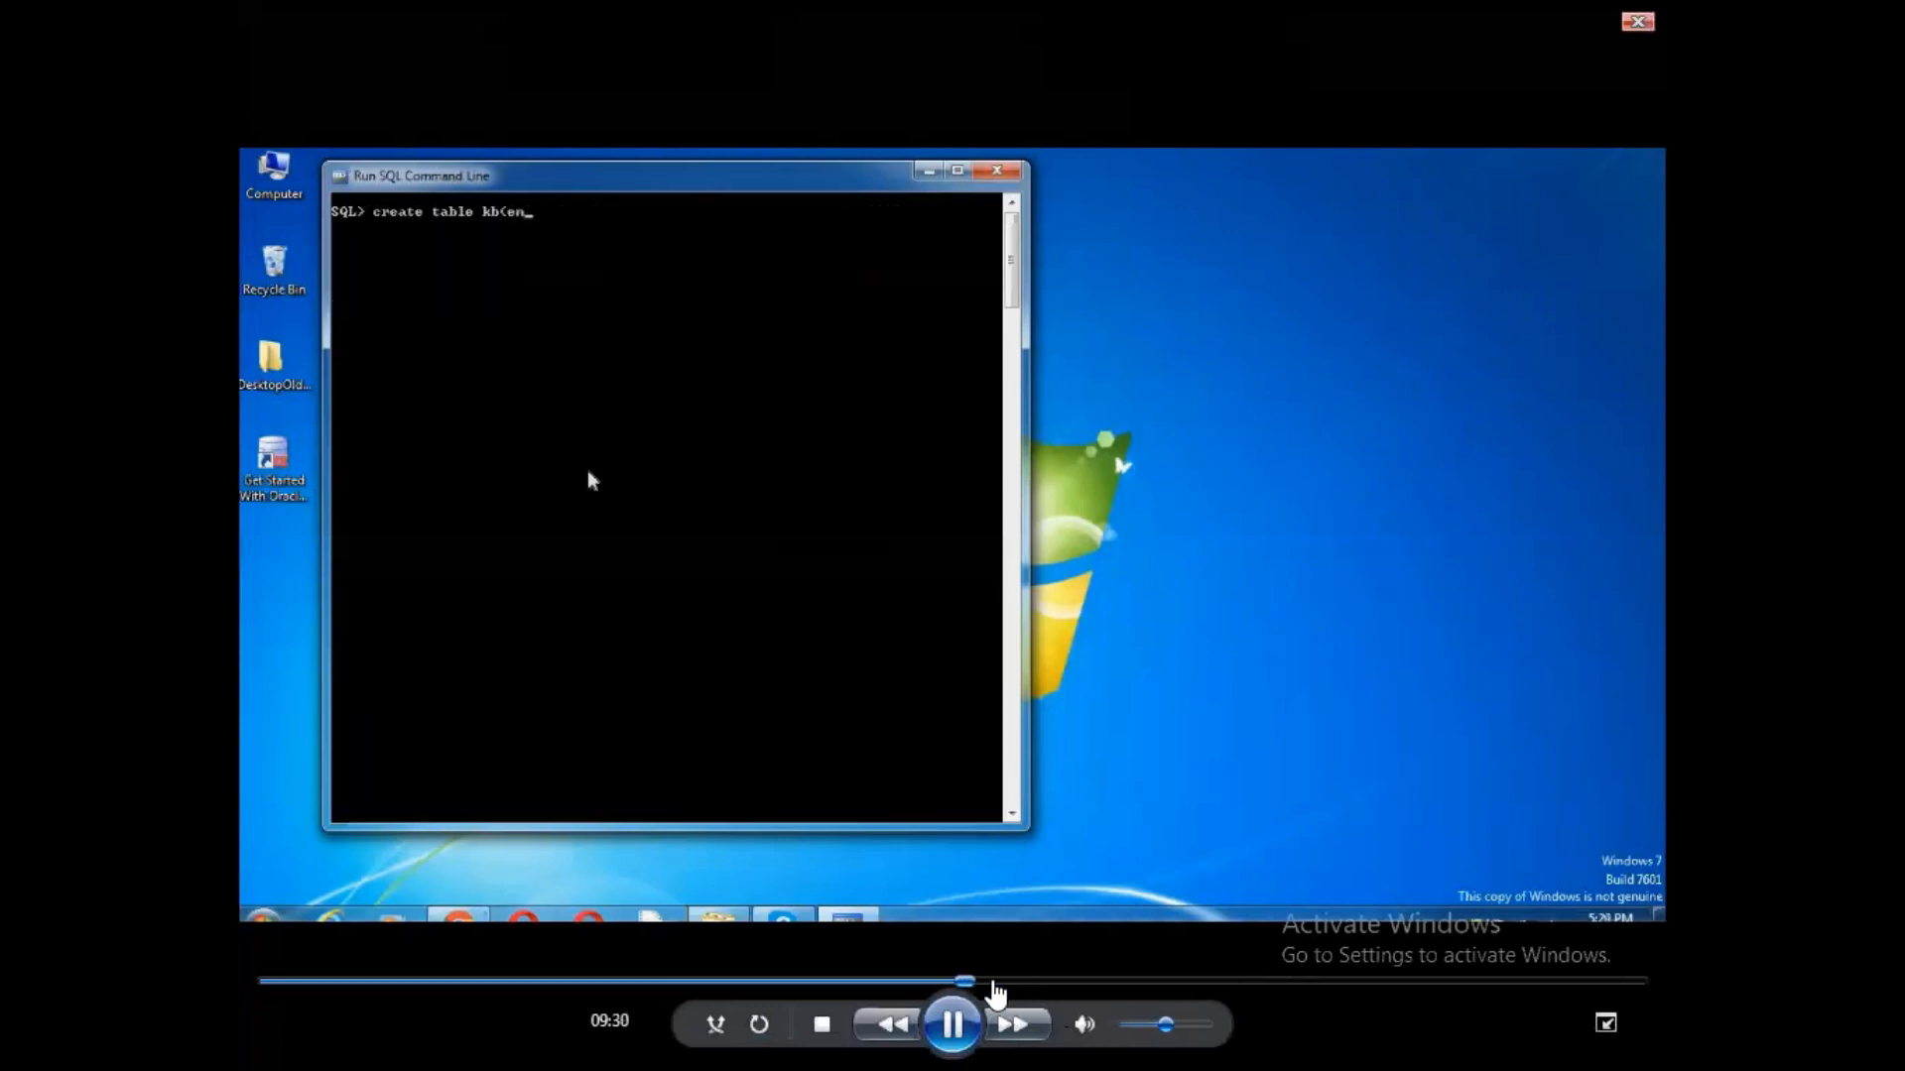
left_click(995, 984)
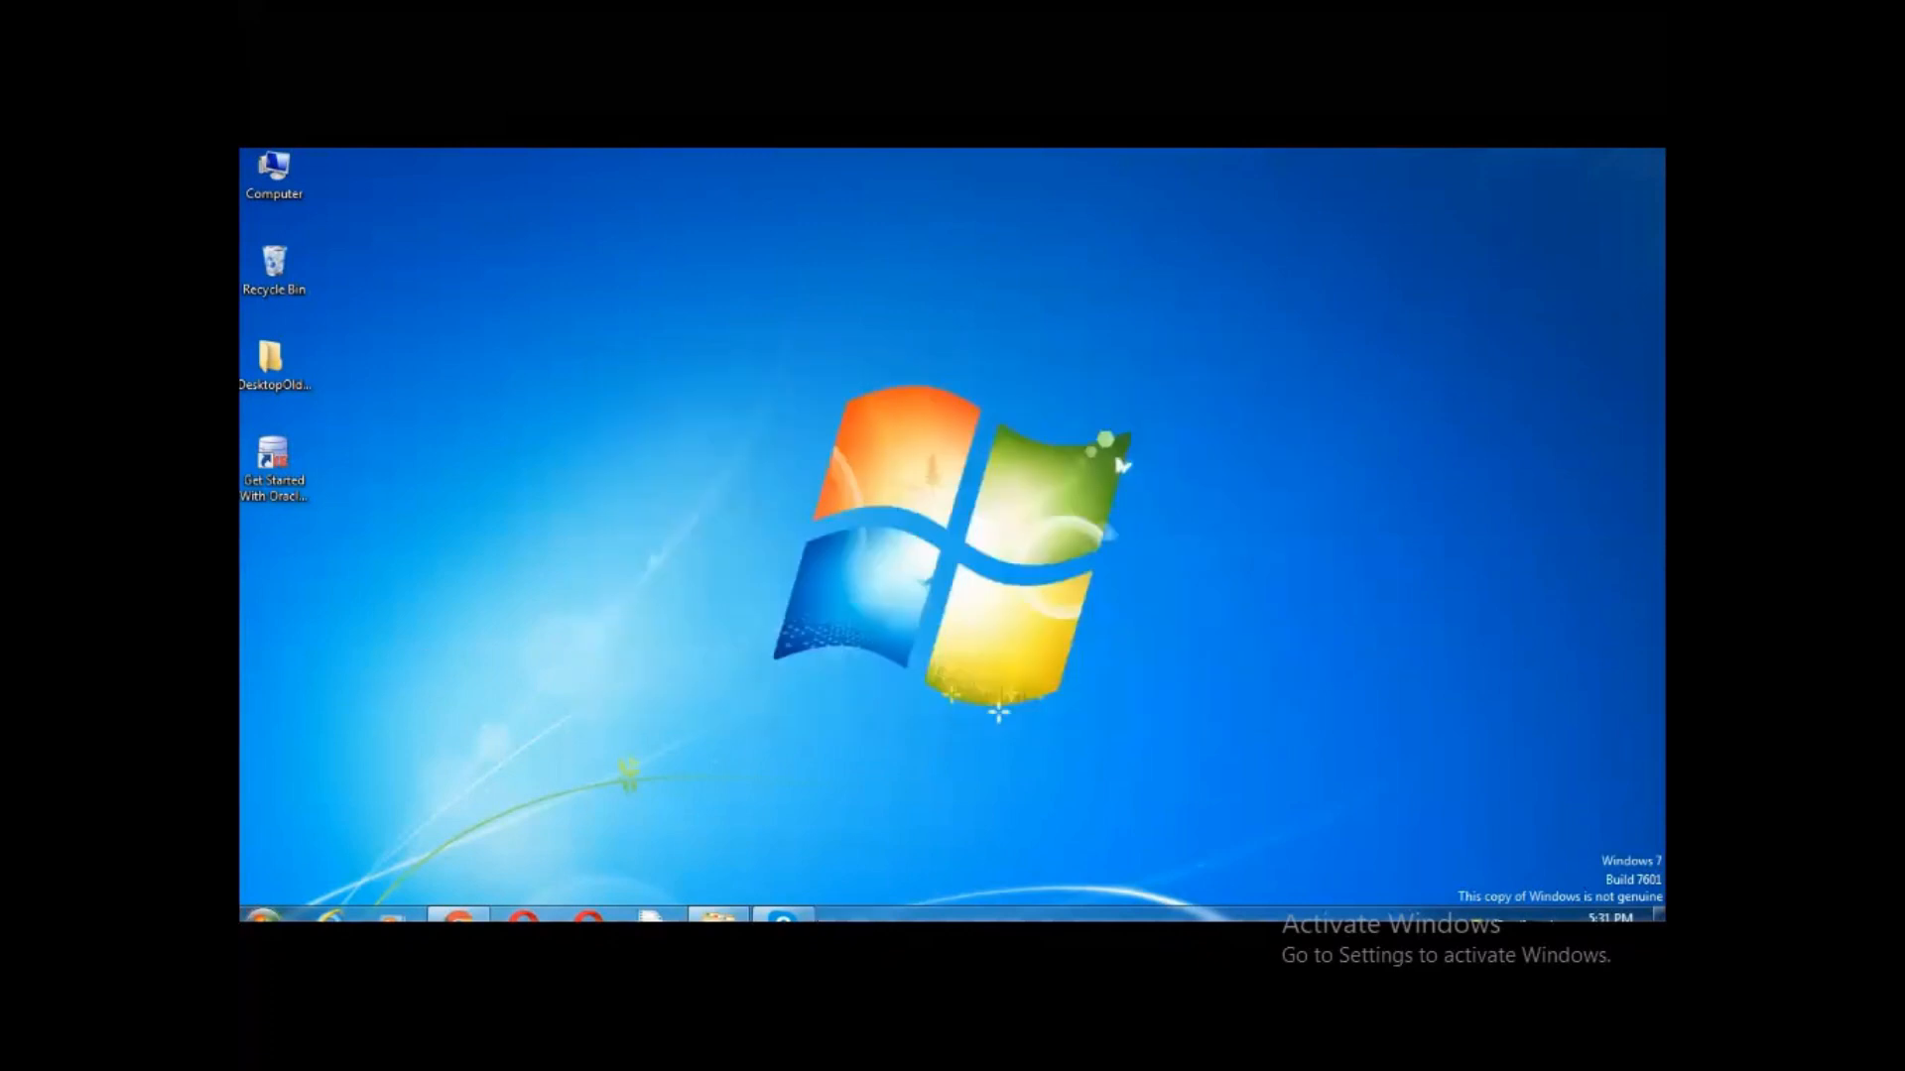
Reconnect in Run SQL Command Line and create table sathya (ename varchar2(10), eno number(10)), then describe it
left_click(263, 915)
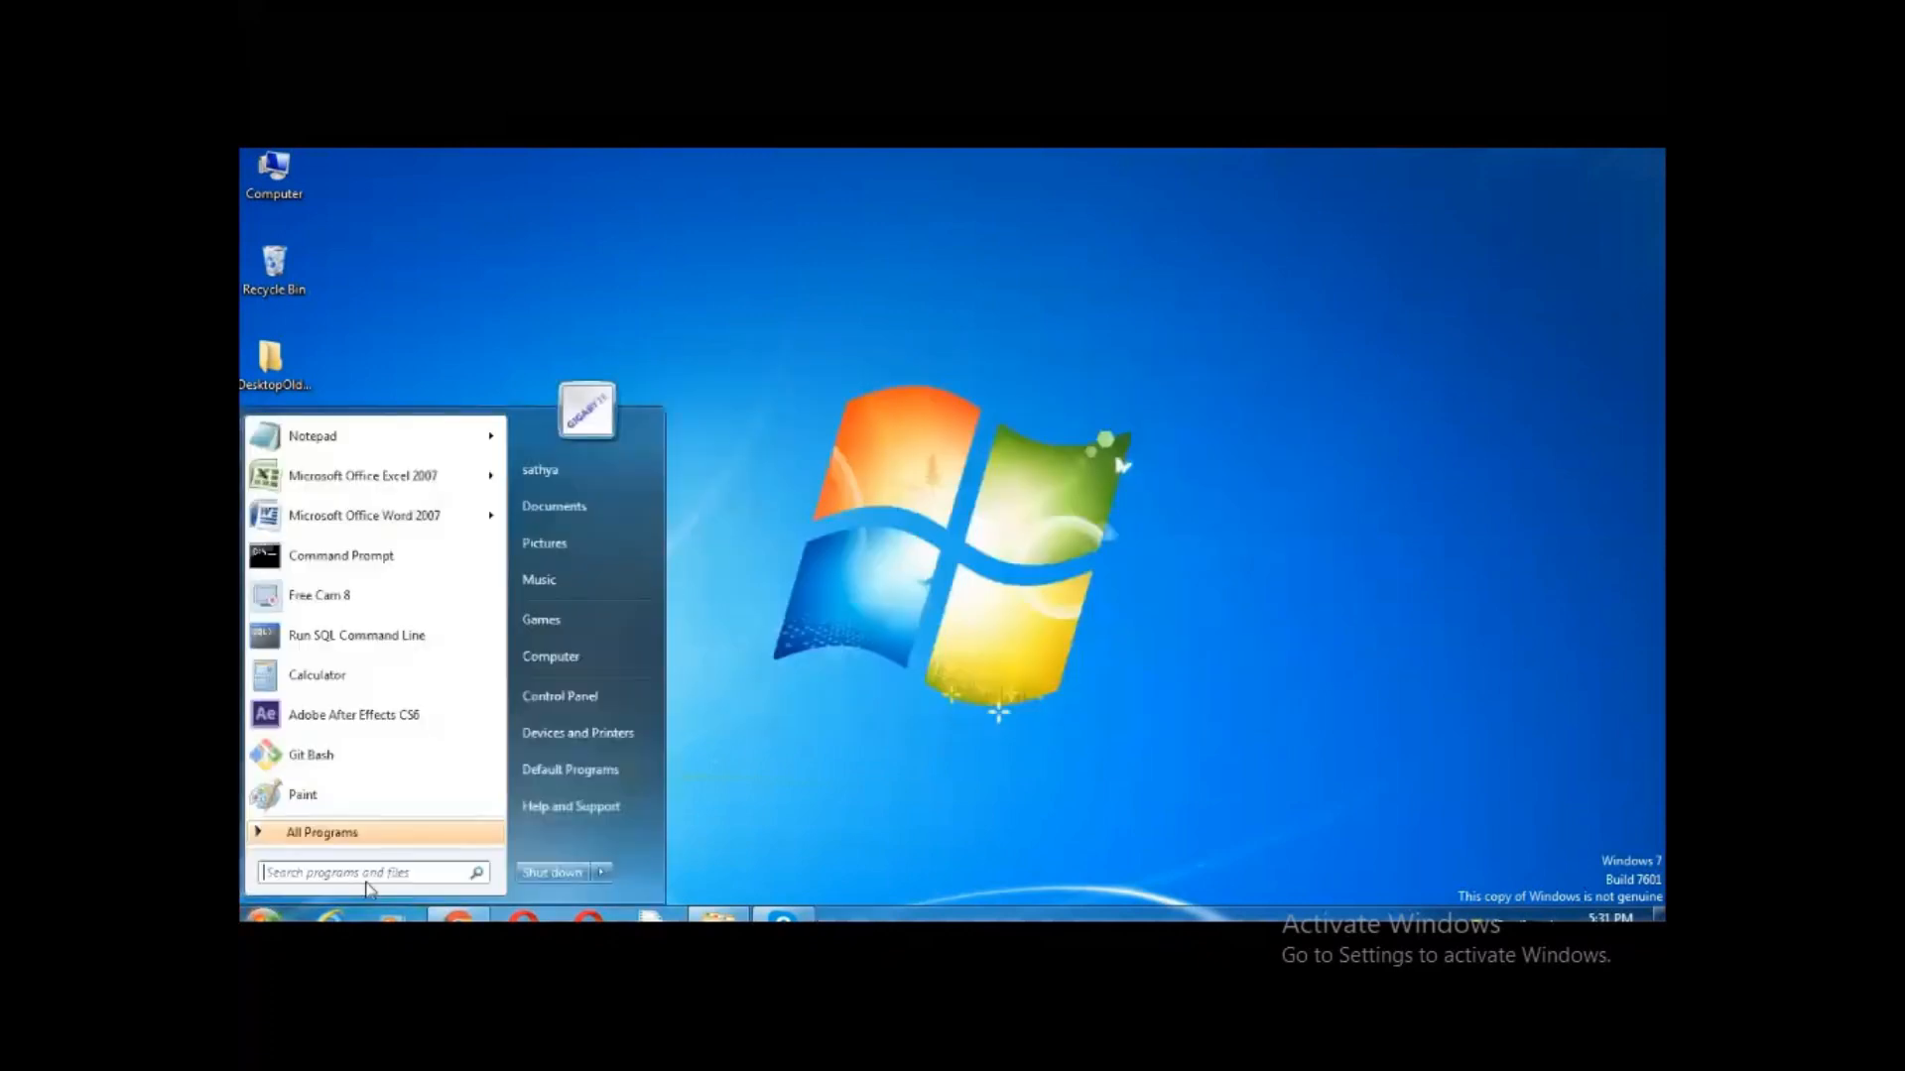
left_click(322, 640)
type("connect")
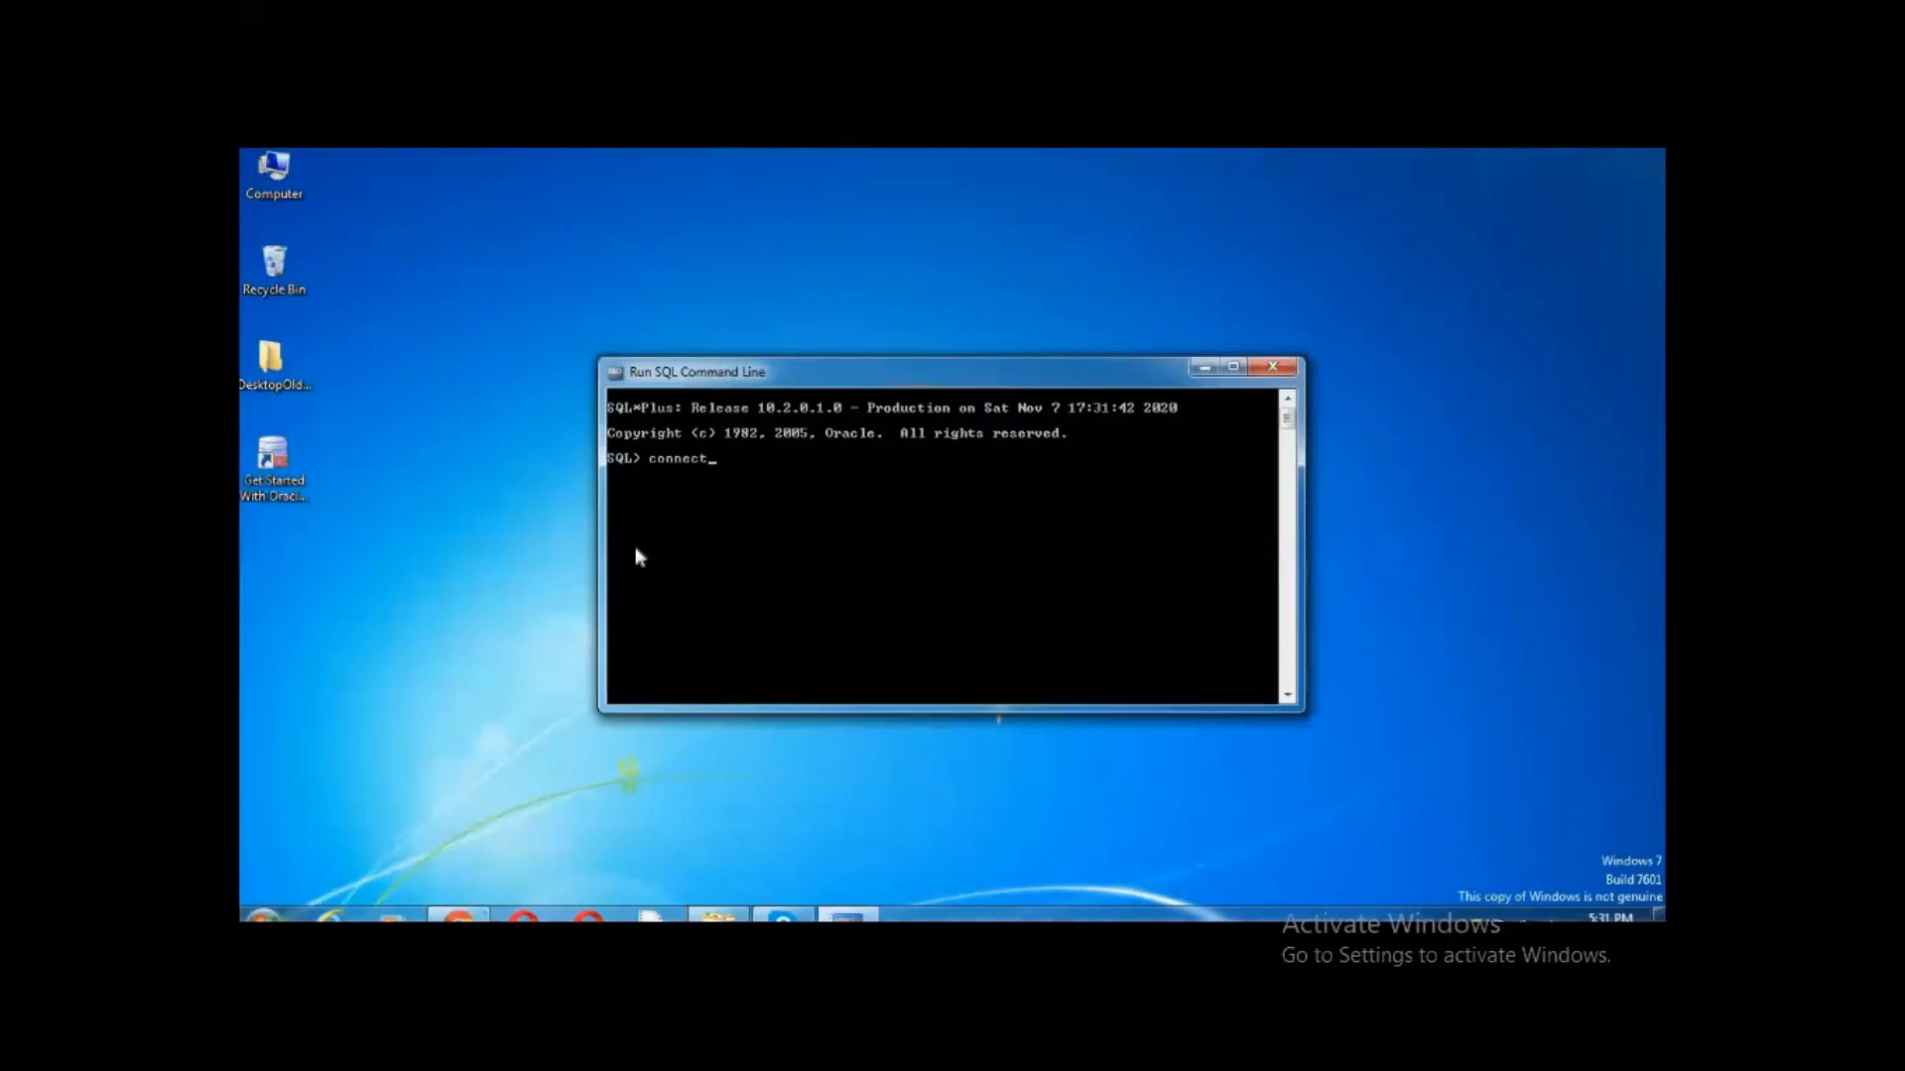
key("Return")
type("system")
key("Return")
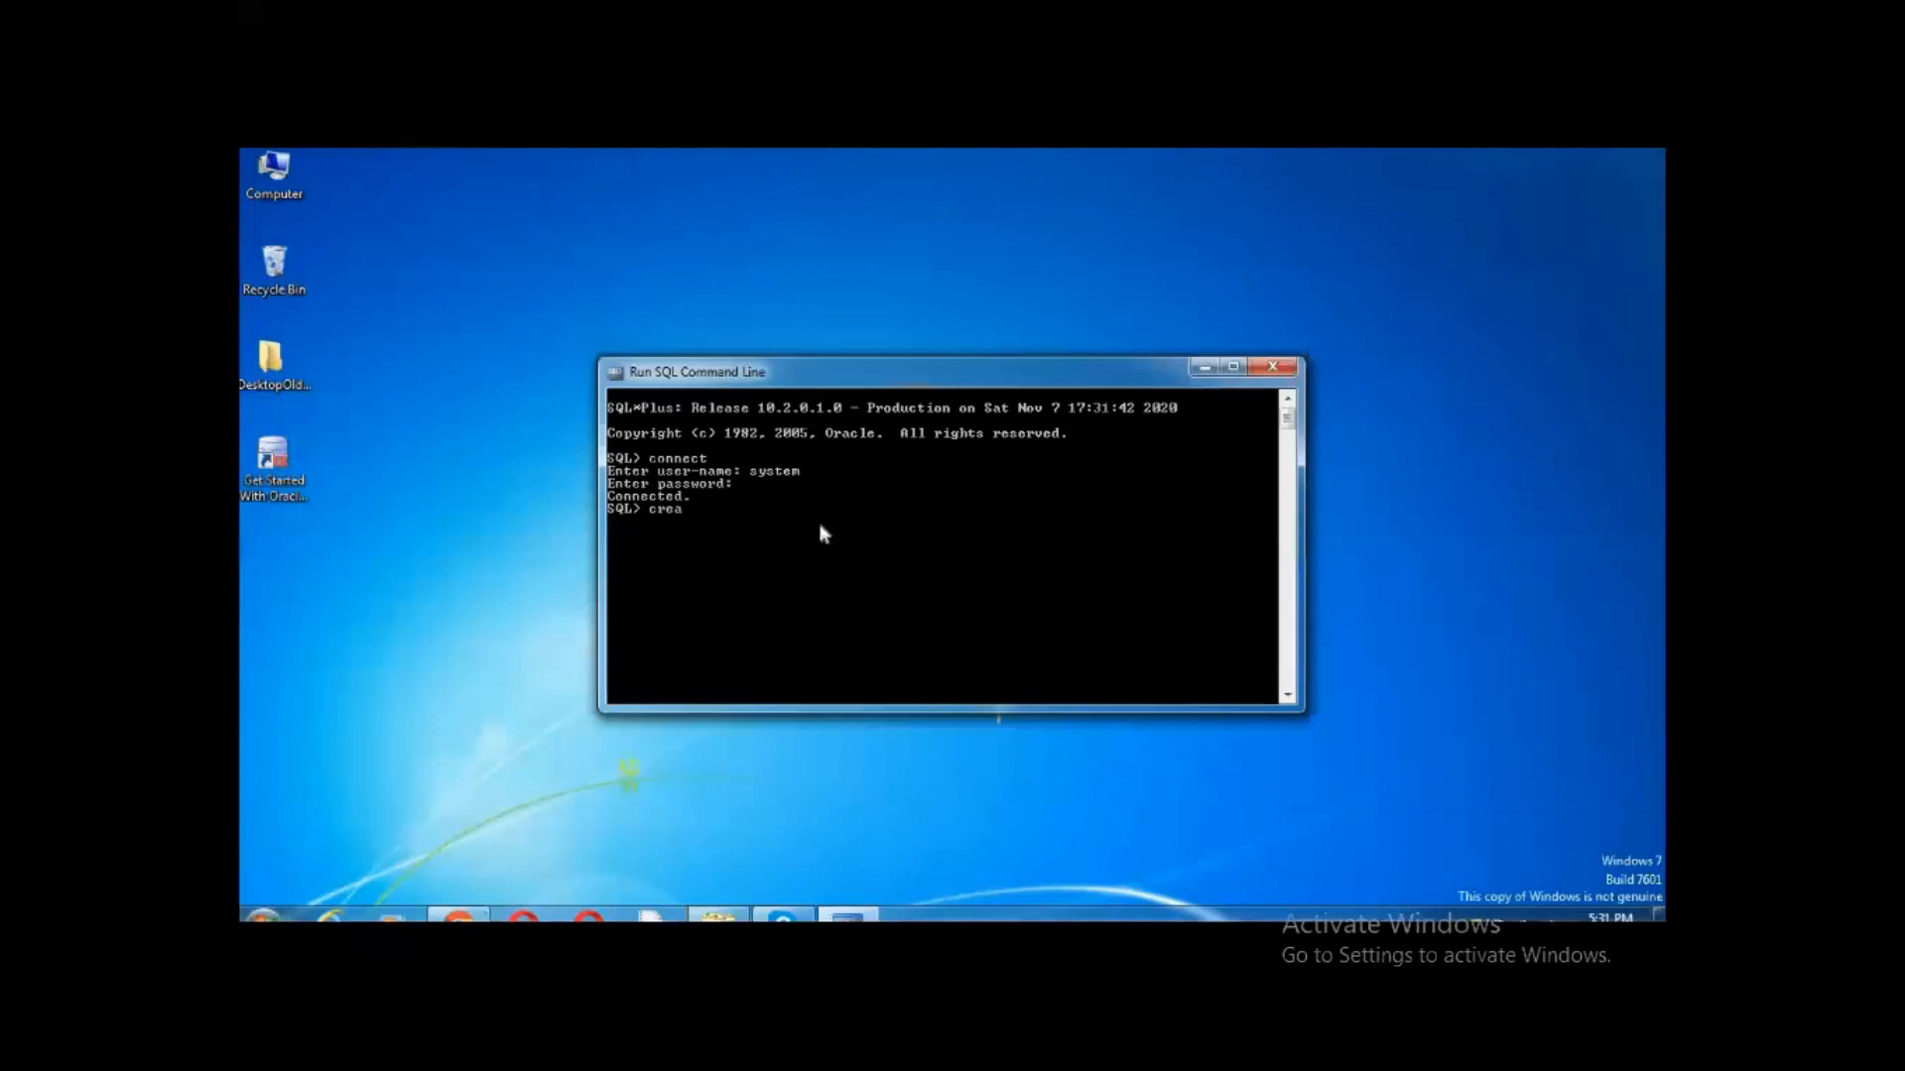
double_click(1182, 157)
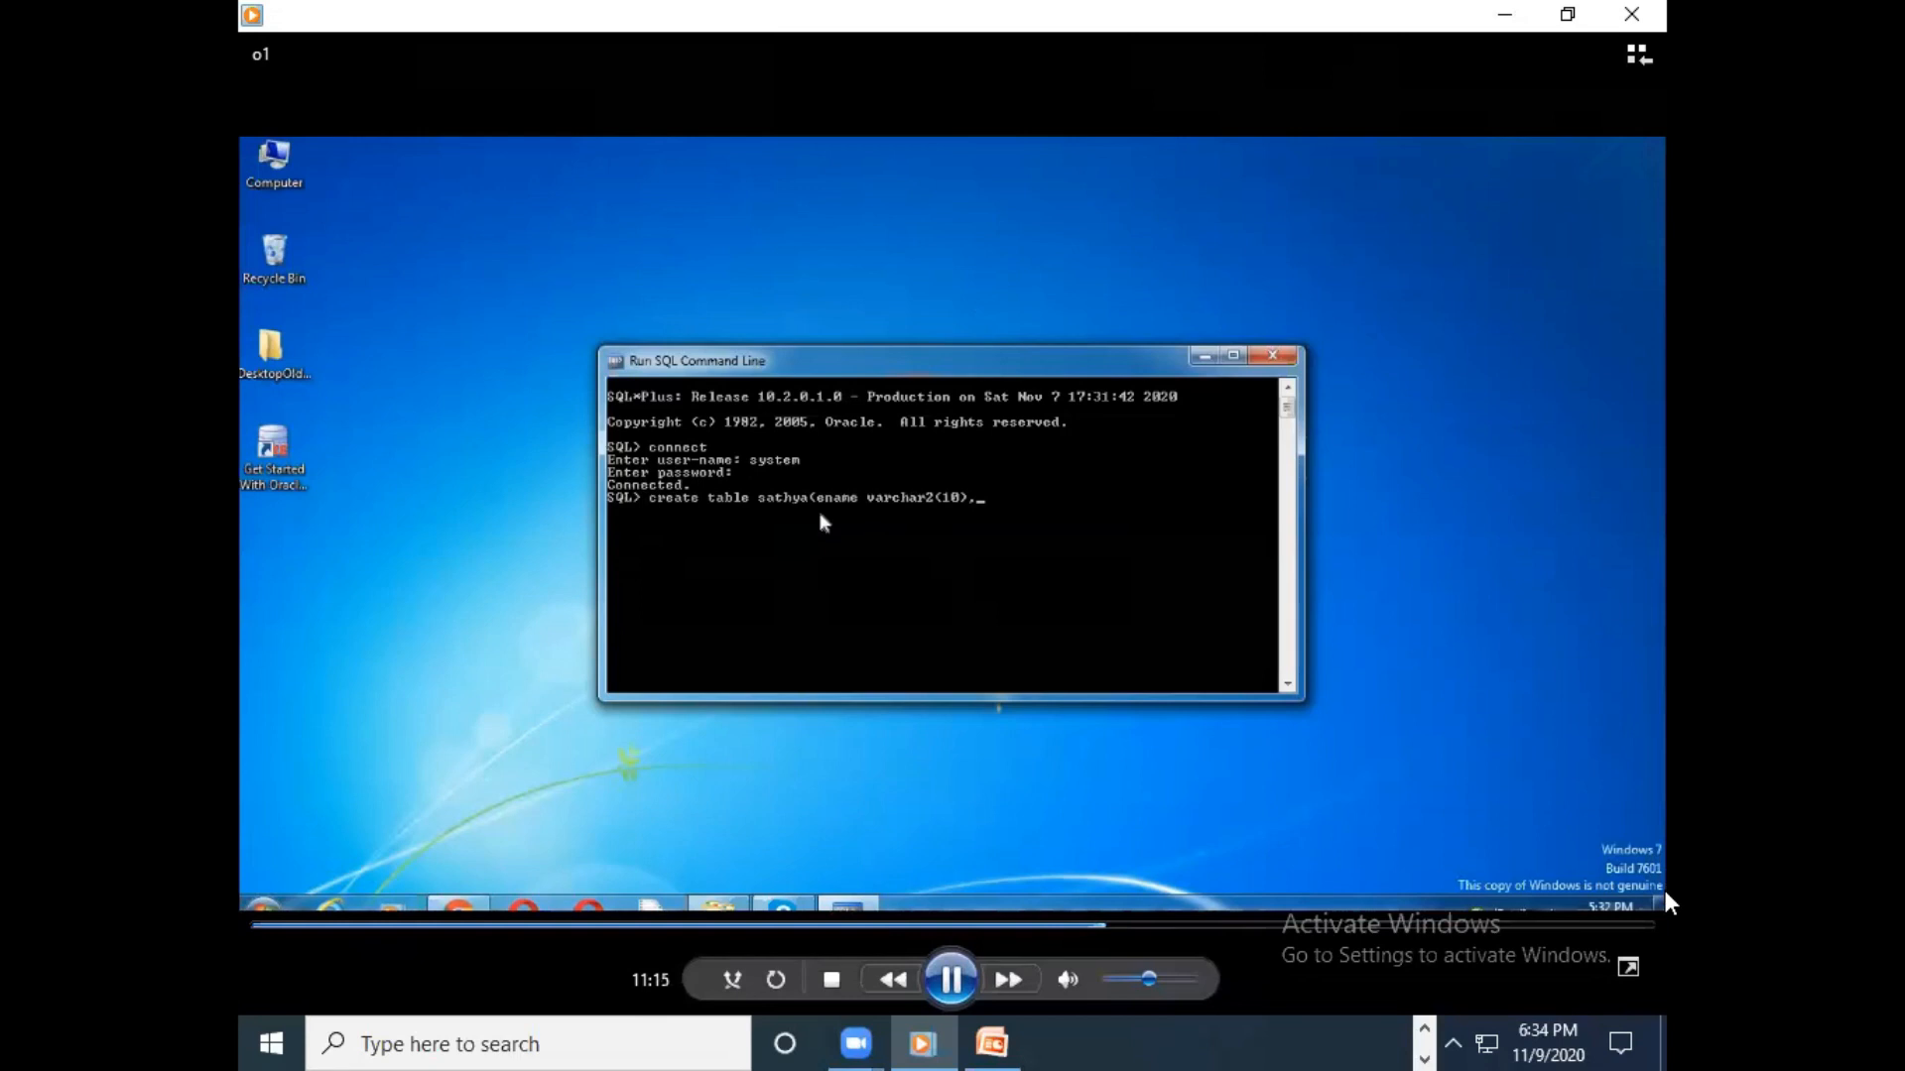
left_click(1627, 969)
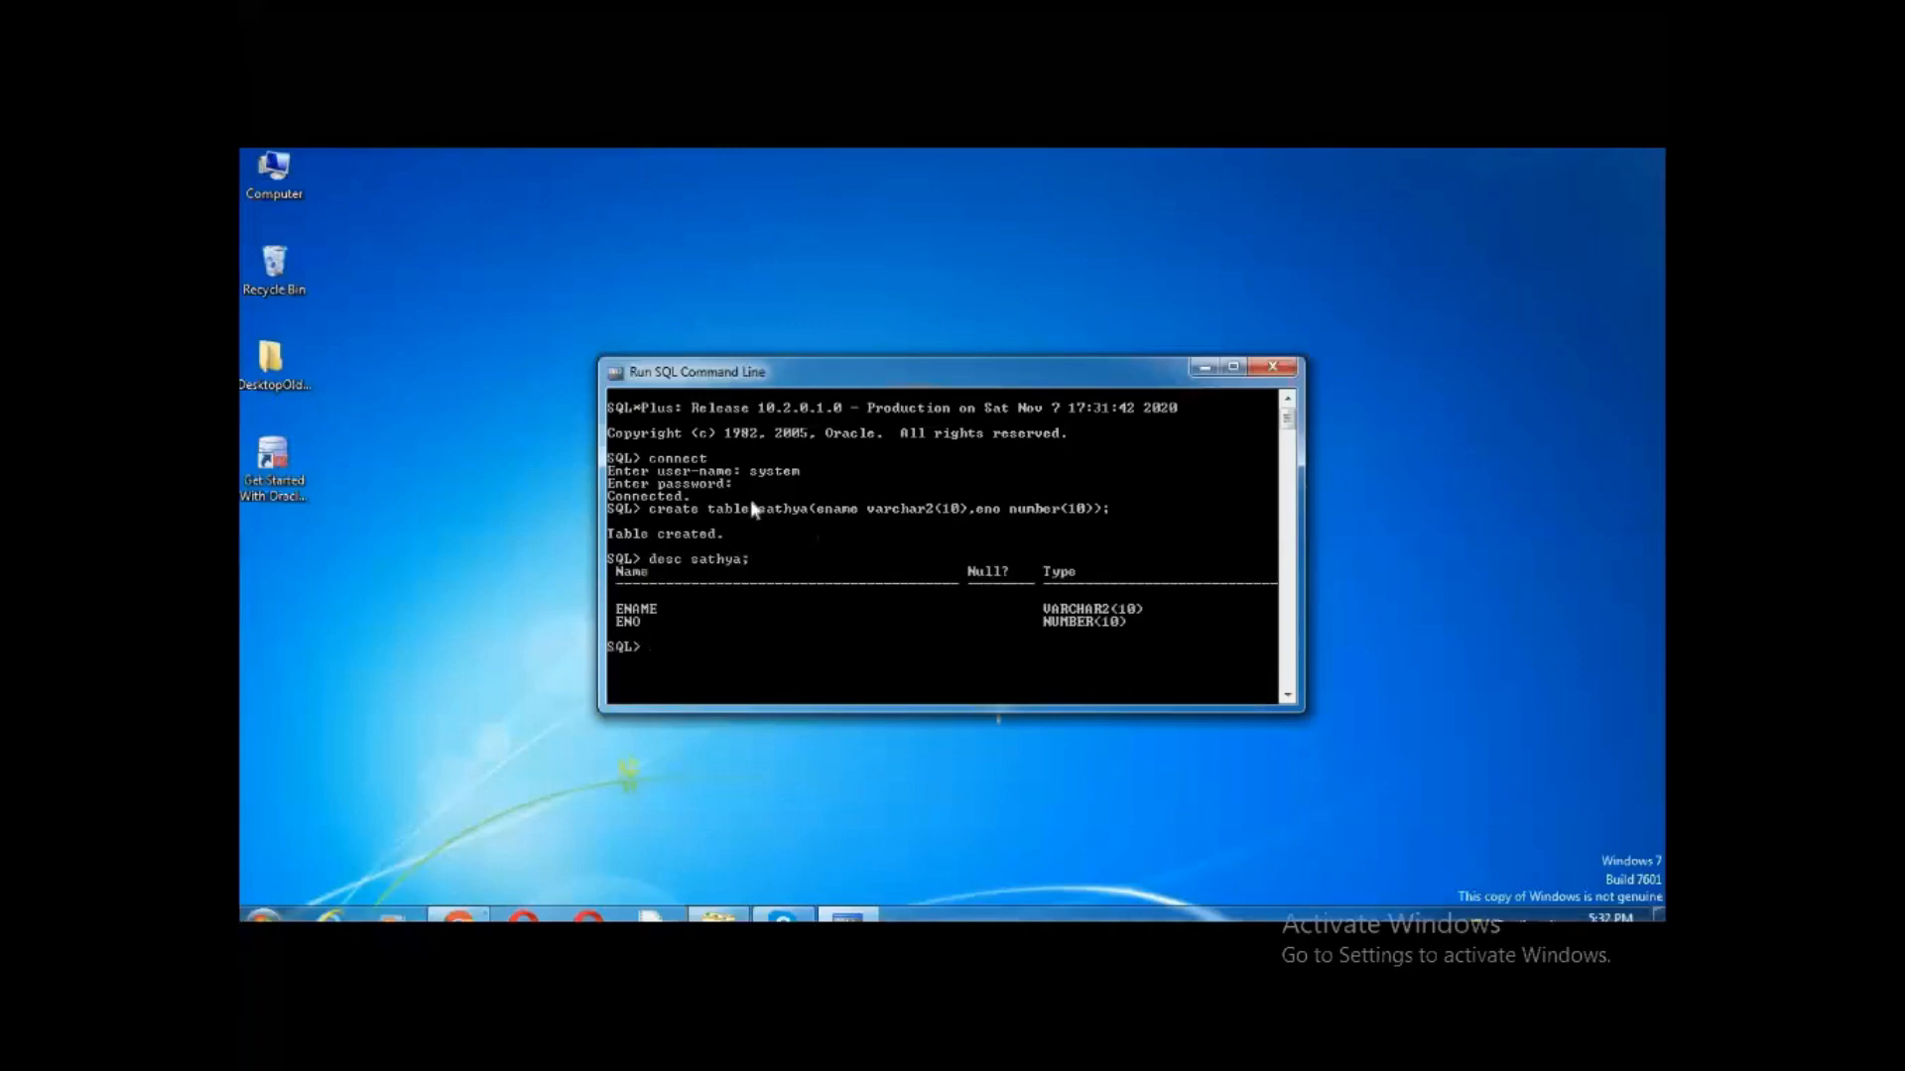
Close SQL*Plus, then search for Apache Tomcat 9 and open the official Tomcat 9 downloads page
left_click(1271, 369)
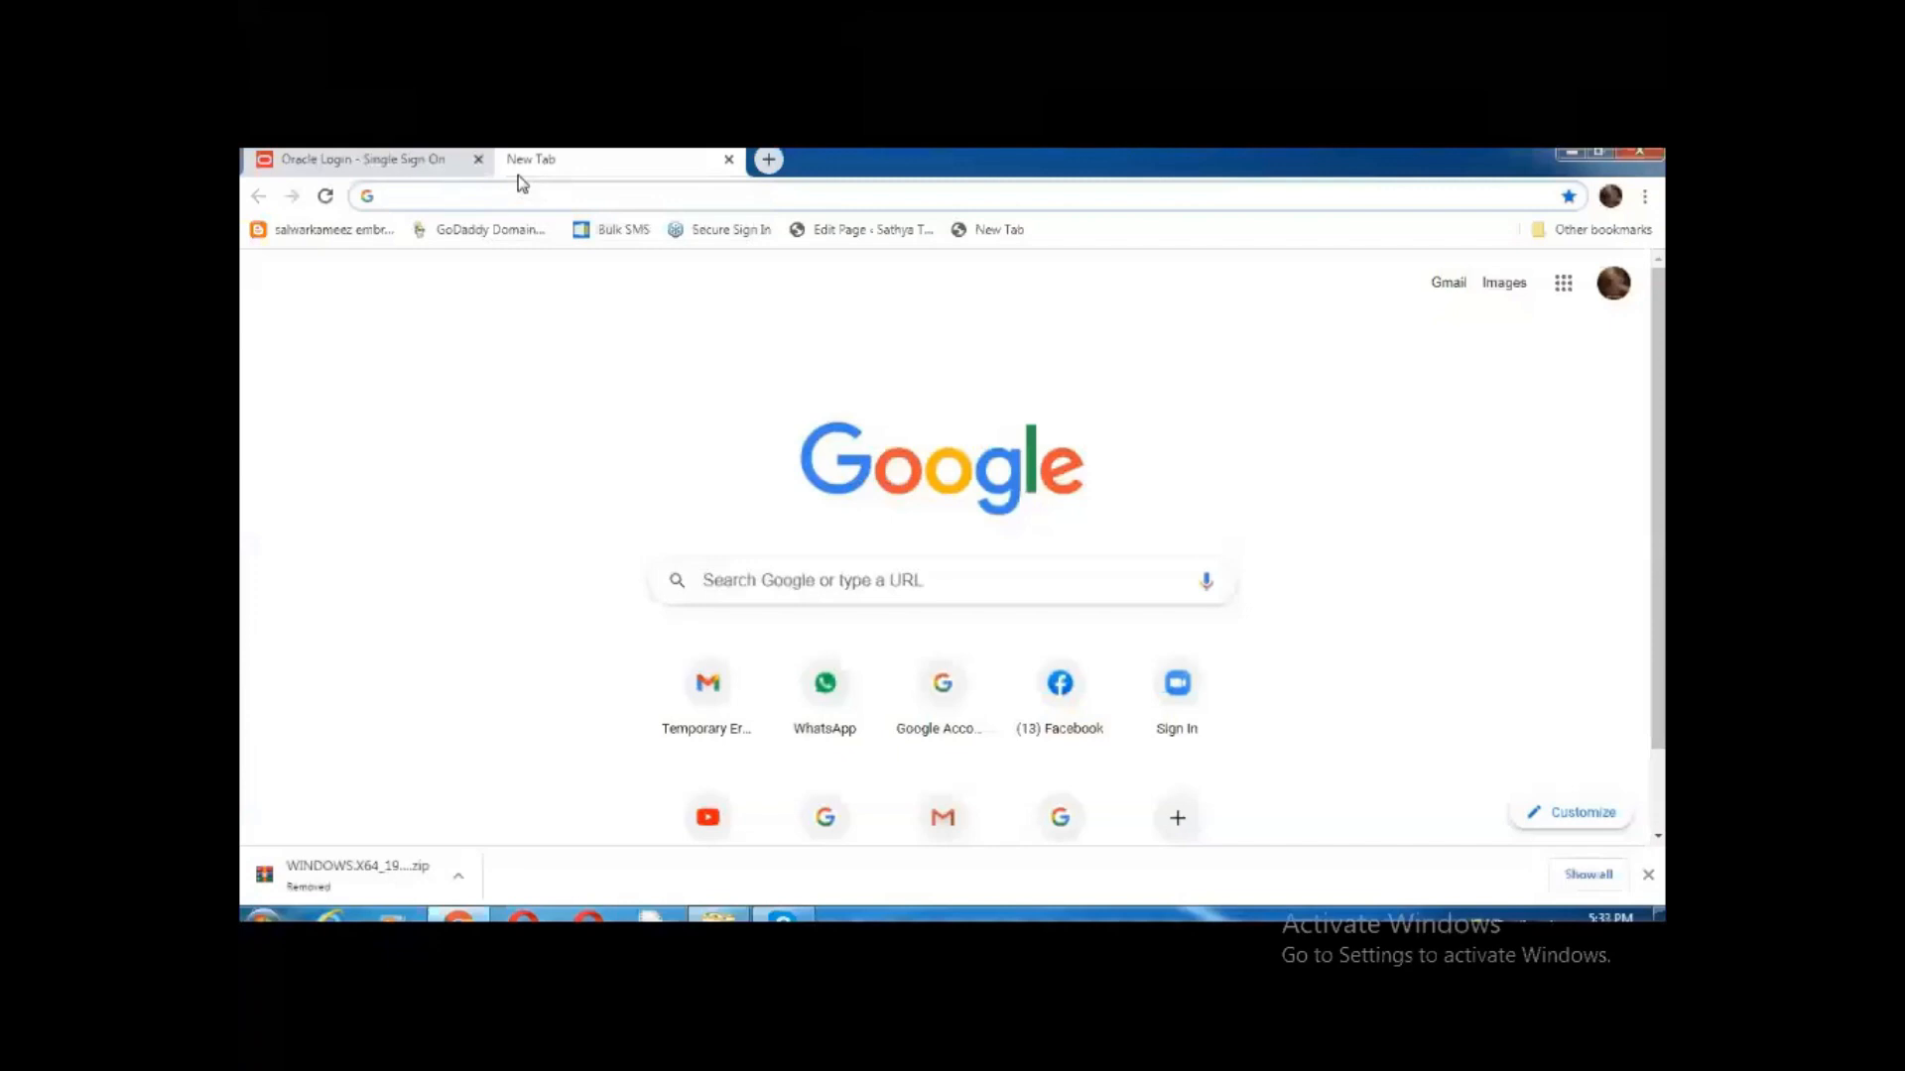
type("apch")
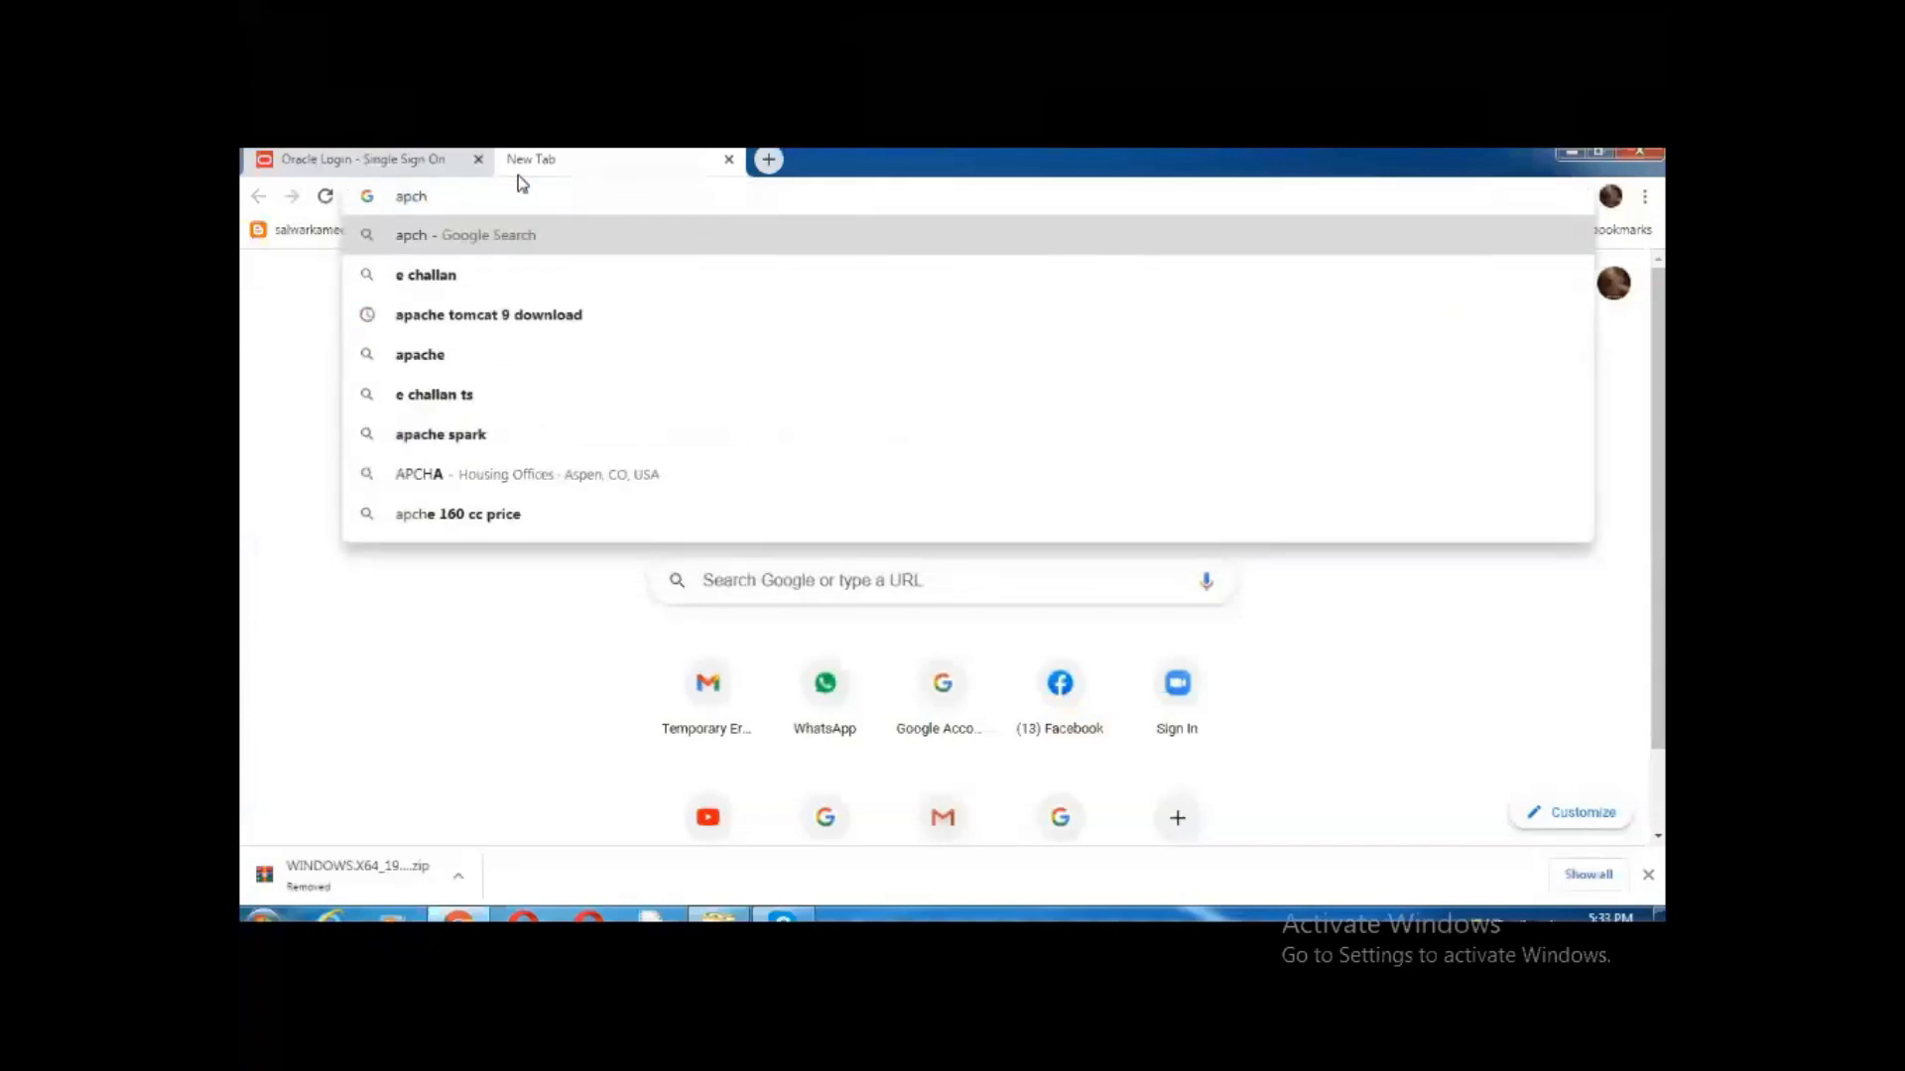
type("e")
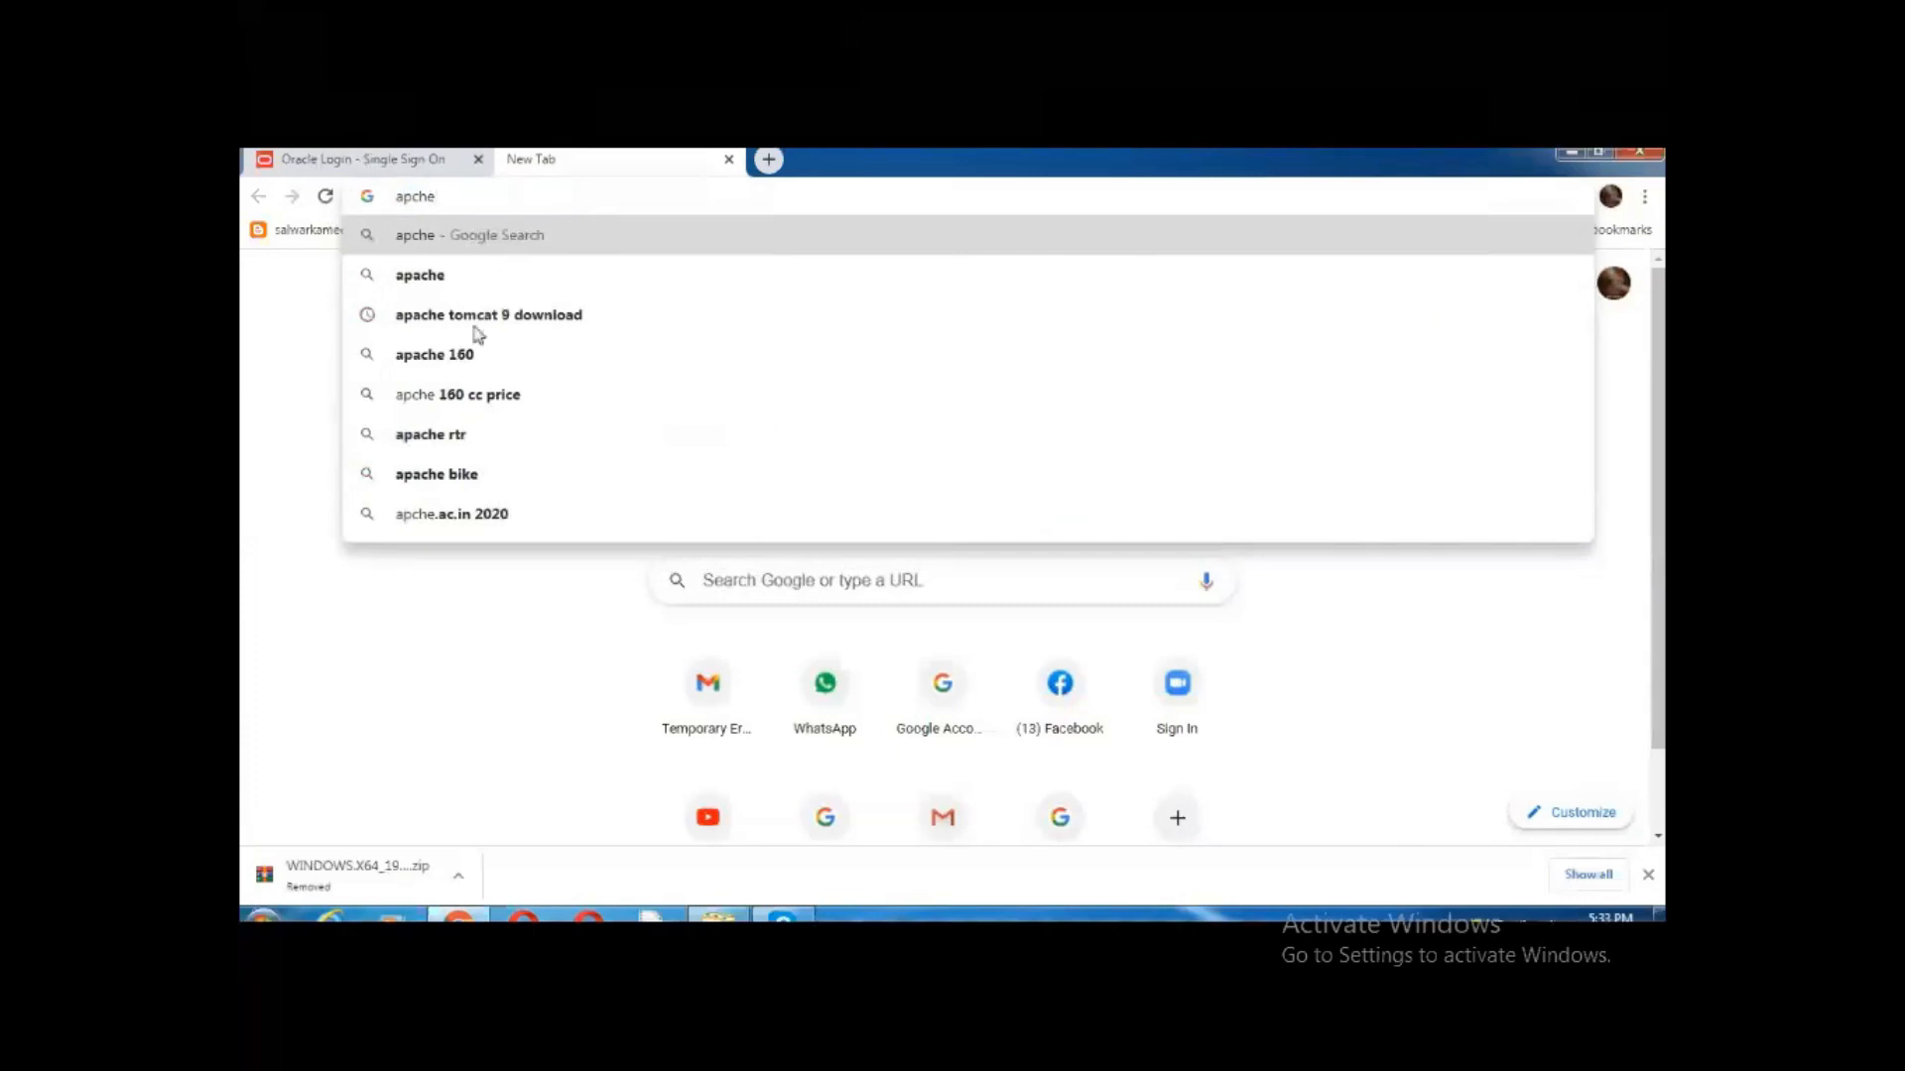
left_click(476, 330)
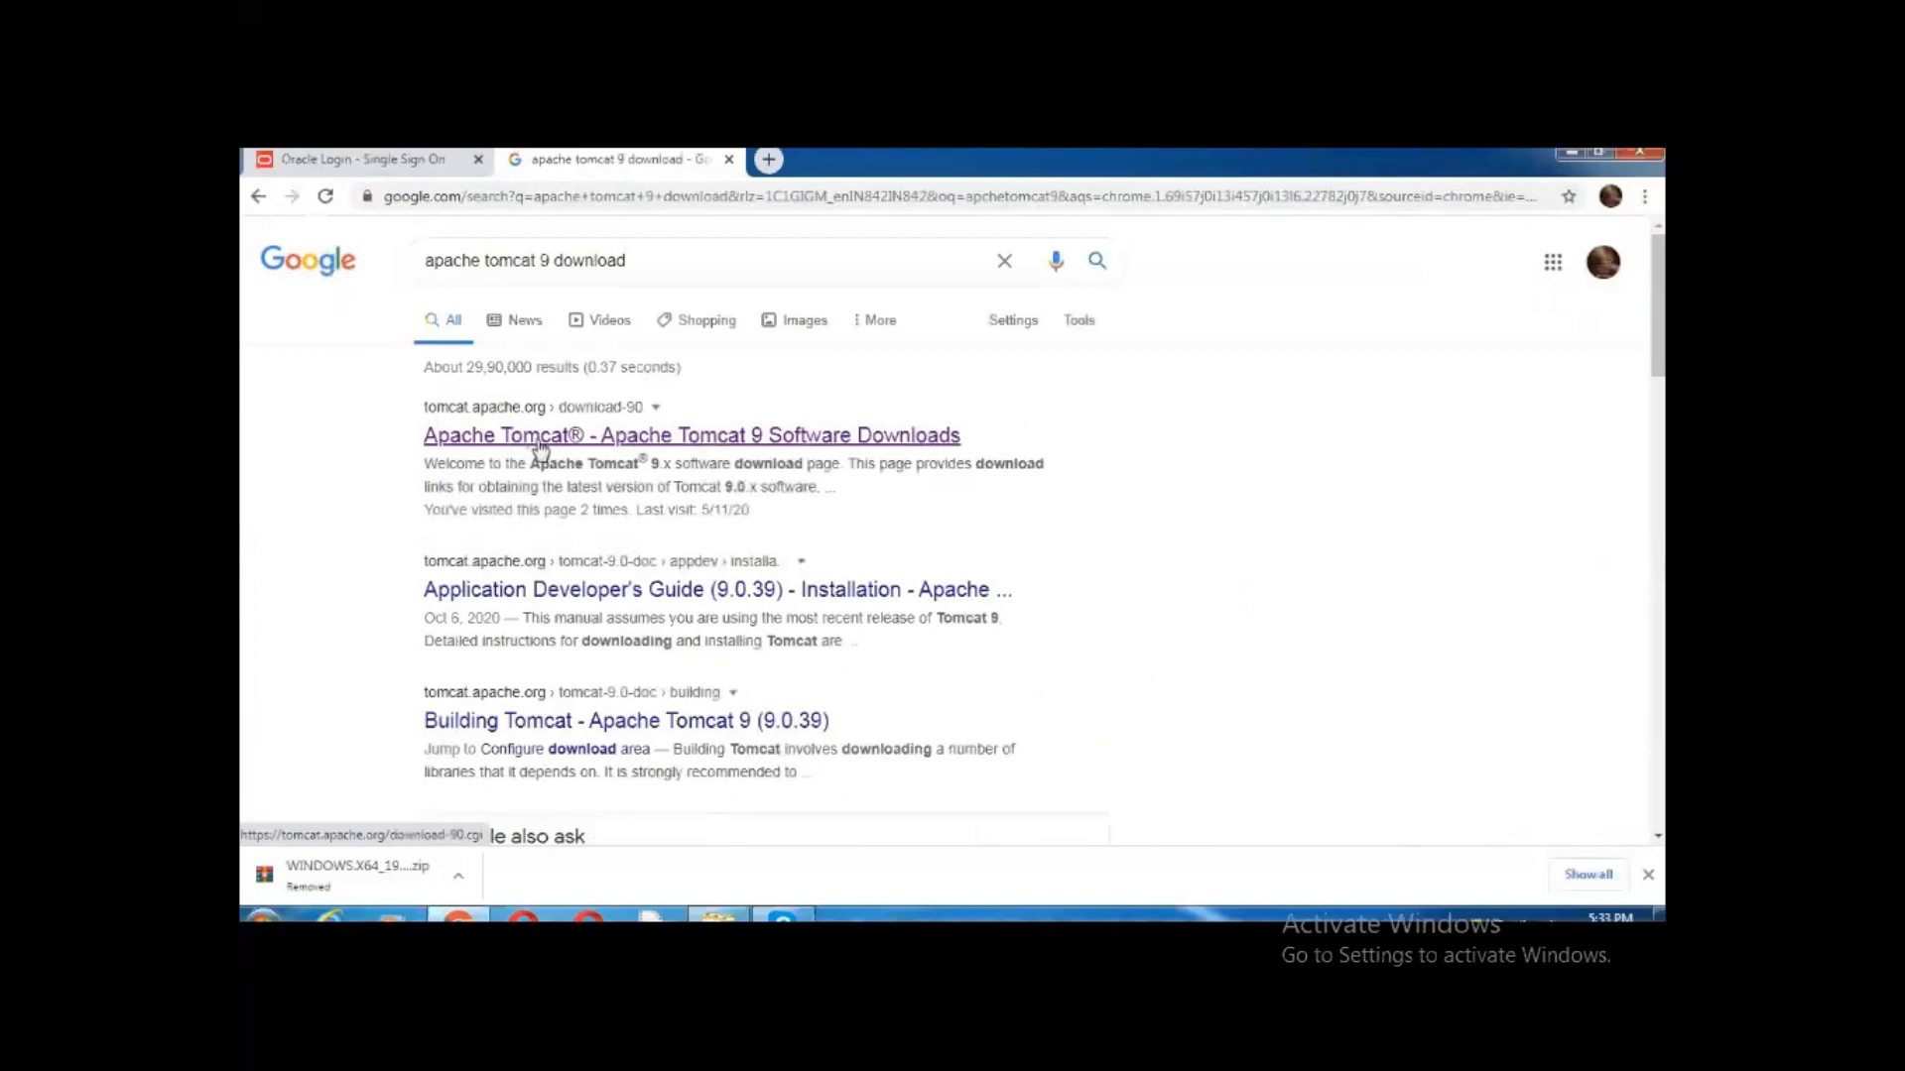
left_click(536, 444)
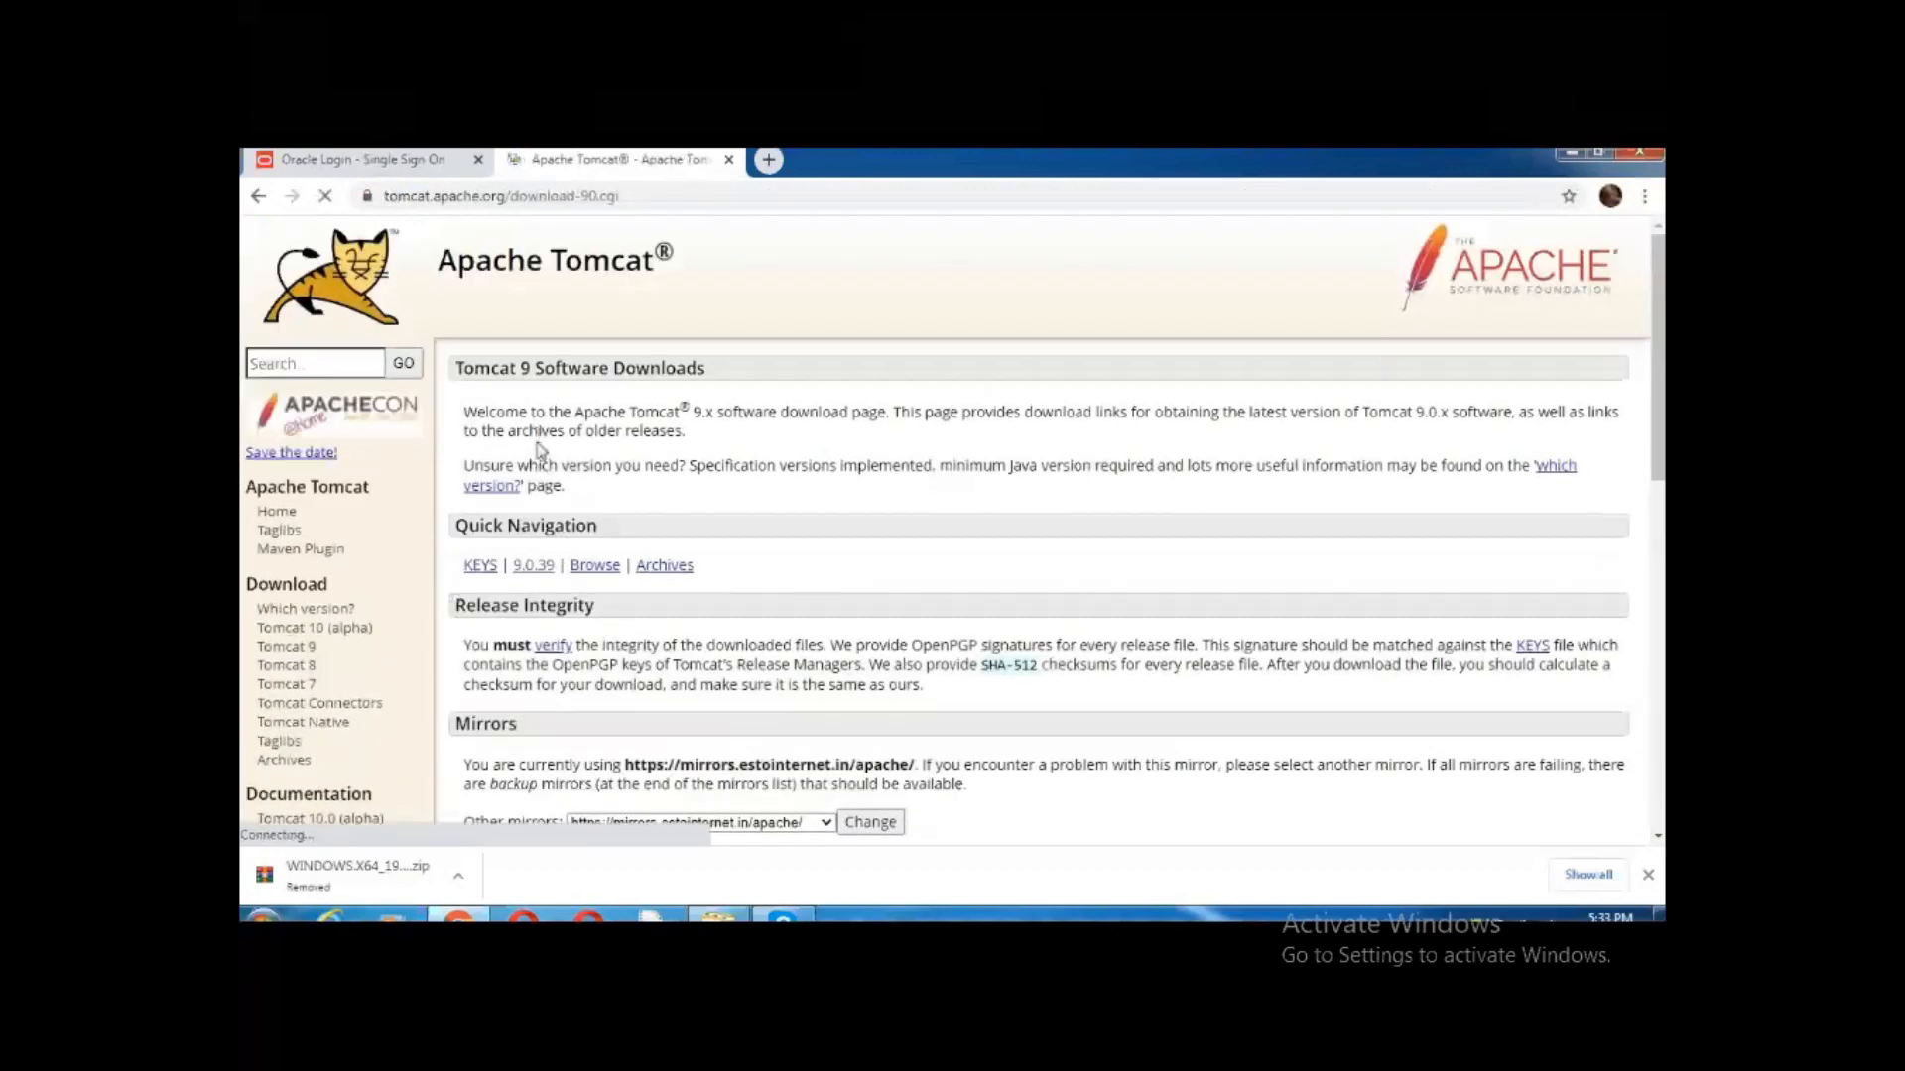
Save the Tomcat 9.0.39 32-bit/64-bit Windows Service Installer to the Desktop
scroll(536, 556, "down", 2)
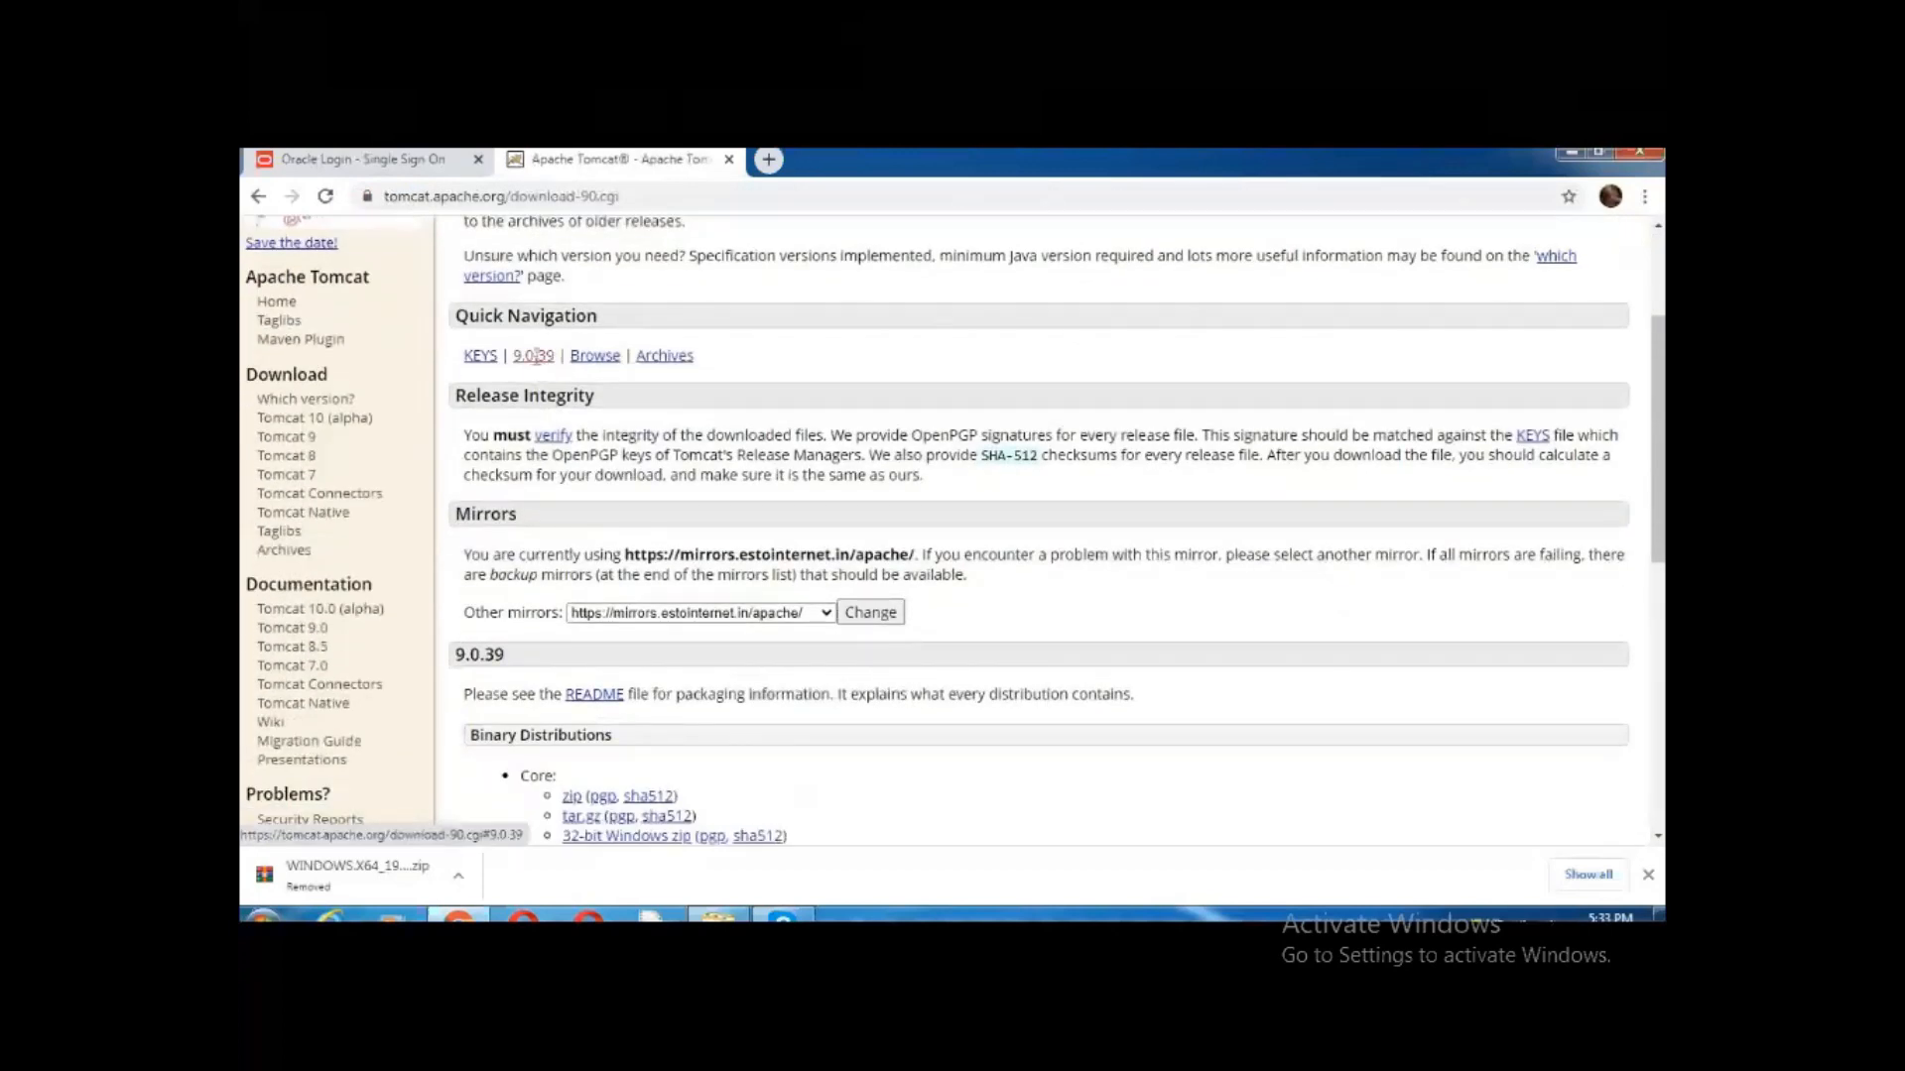
left_click(536, 364)
scroll(533, 454, "down", 1)
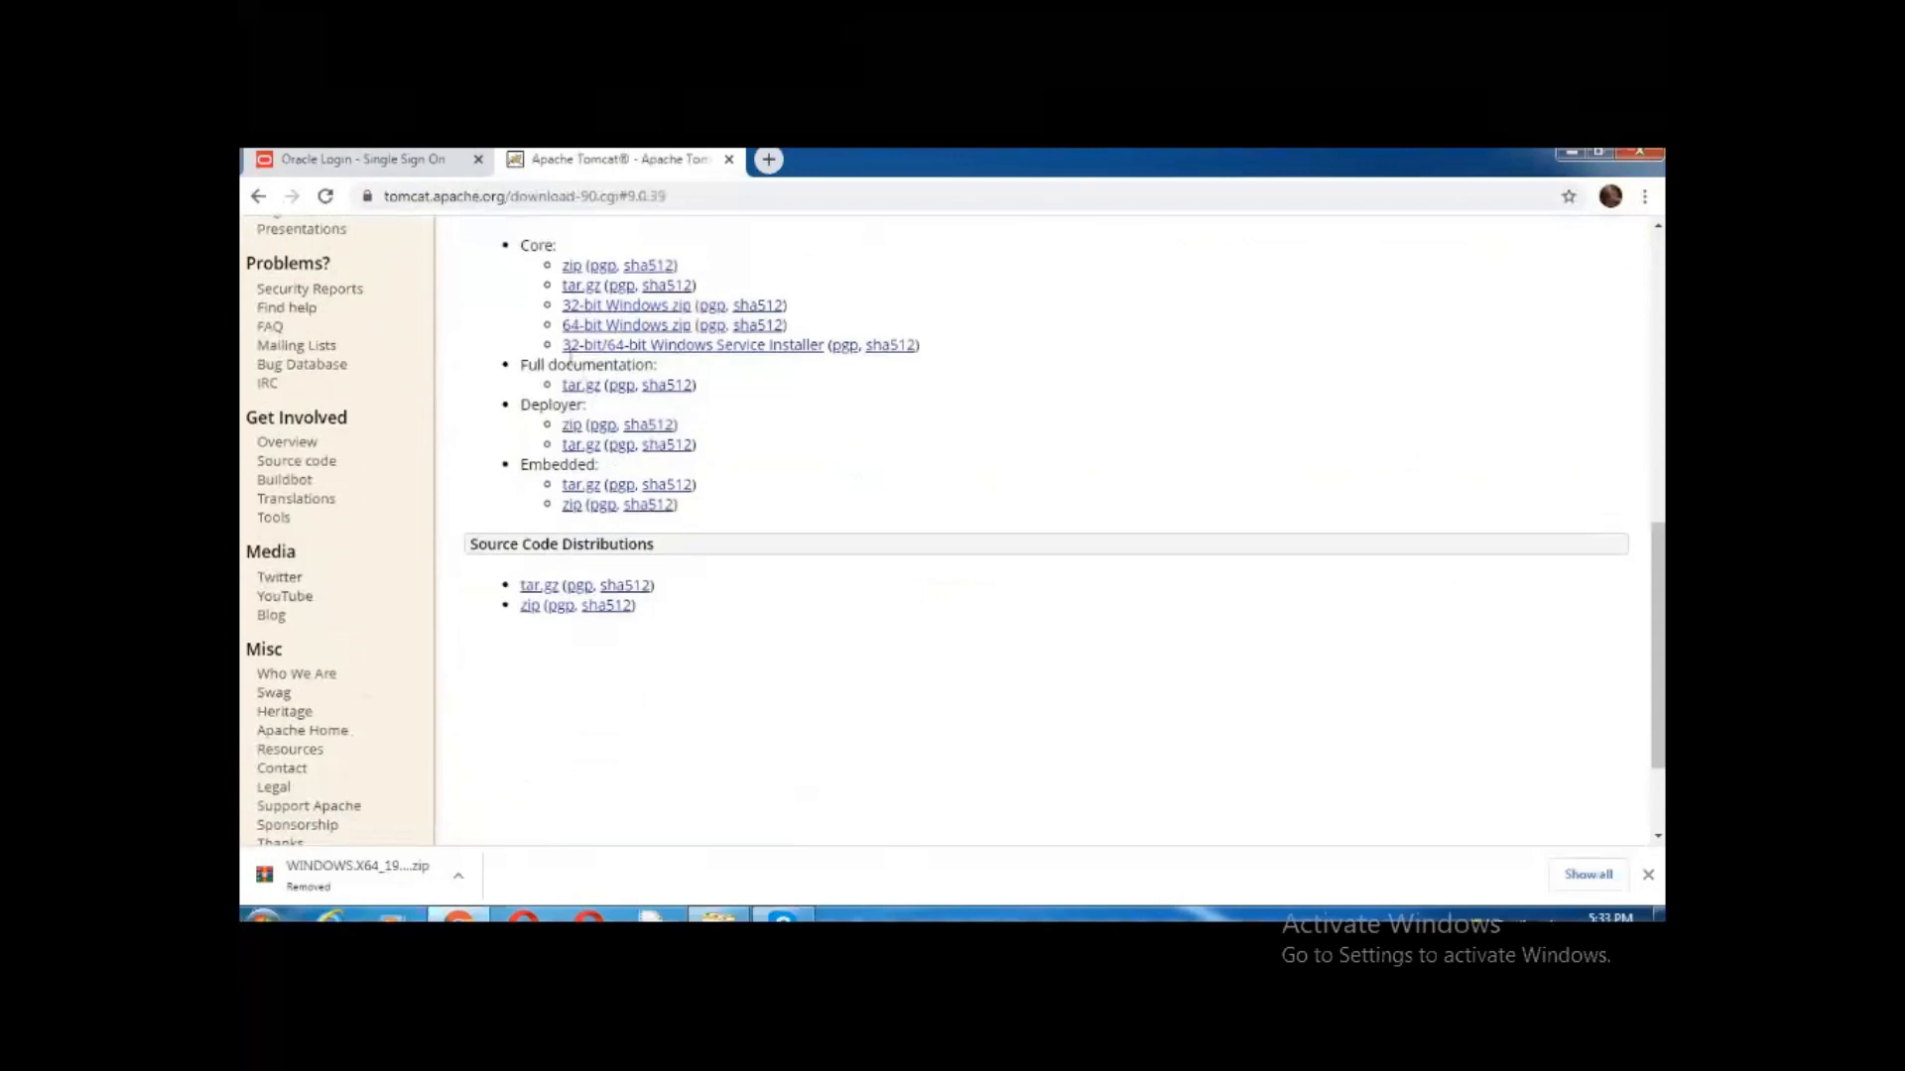
left_click_drag(561, 325, 842, 318)
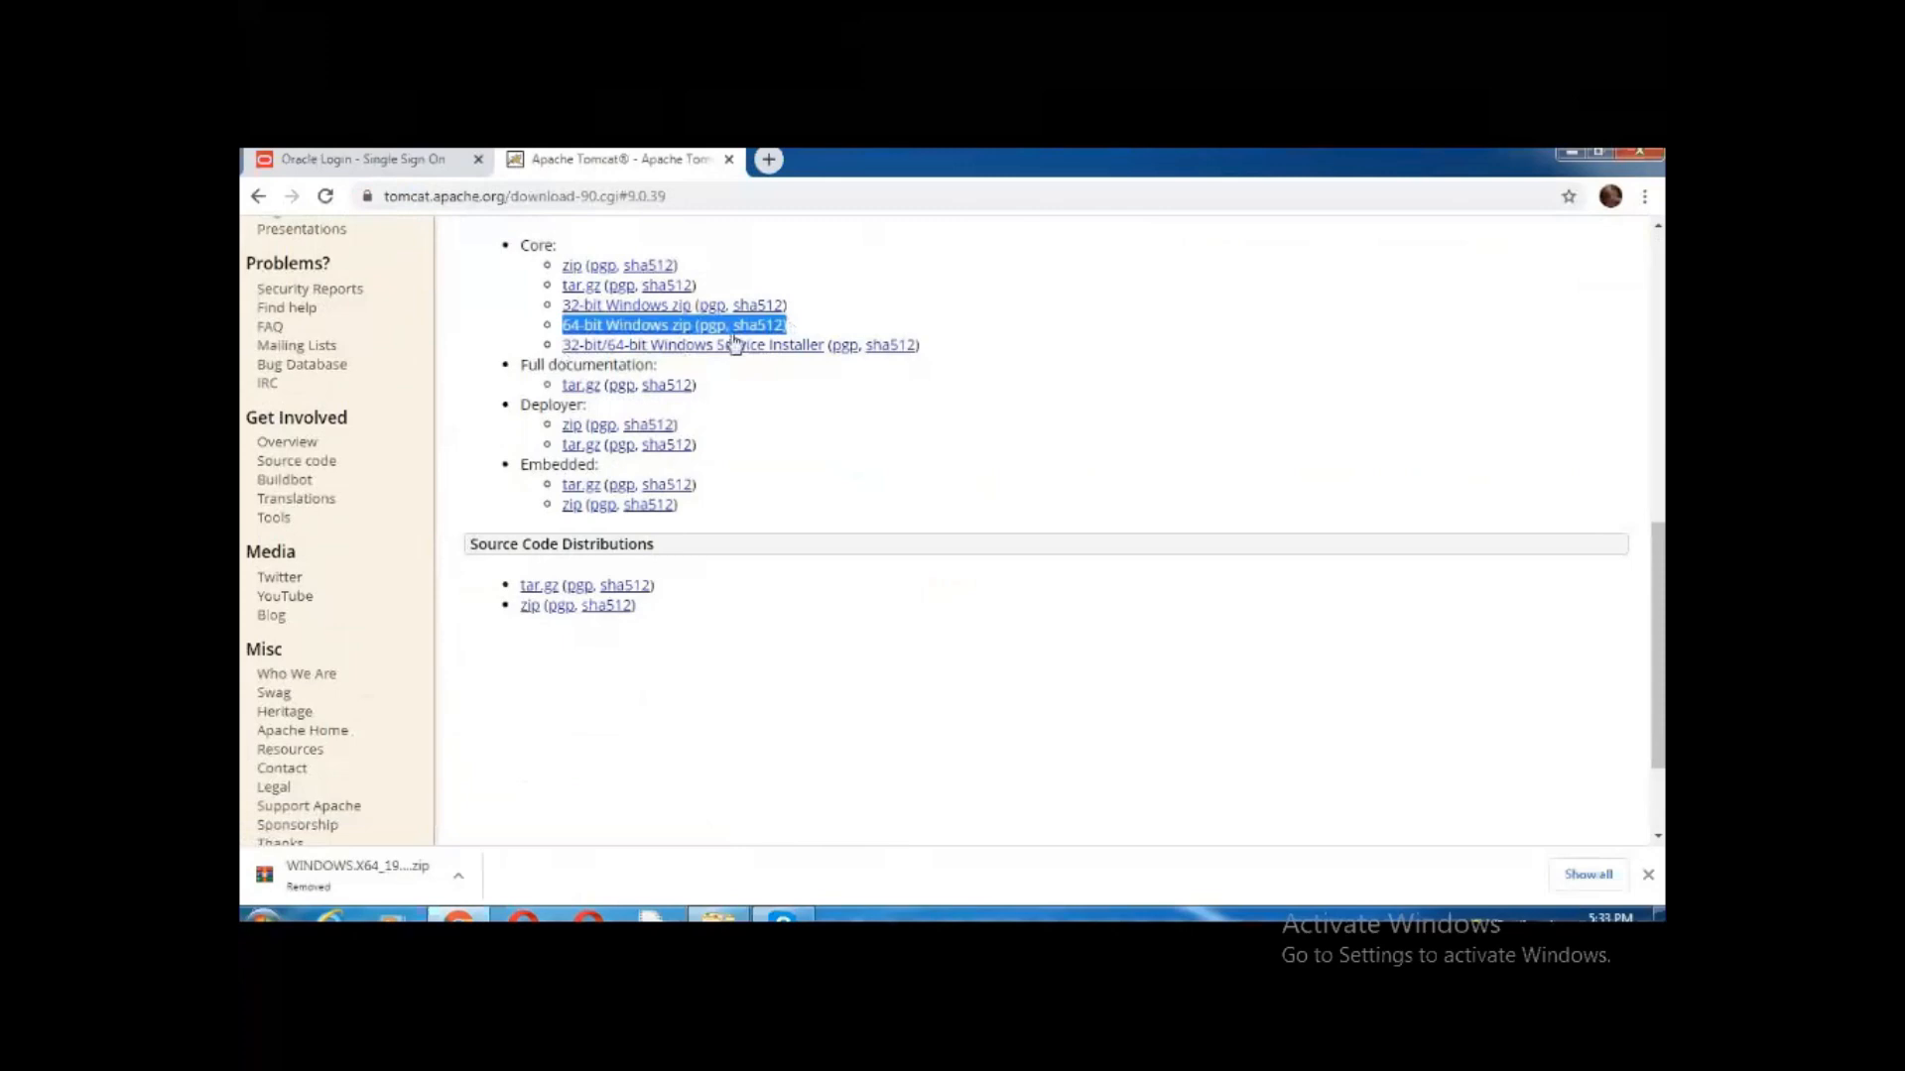
left_click(638, 377)
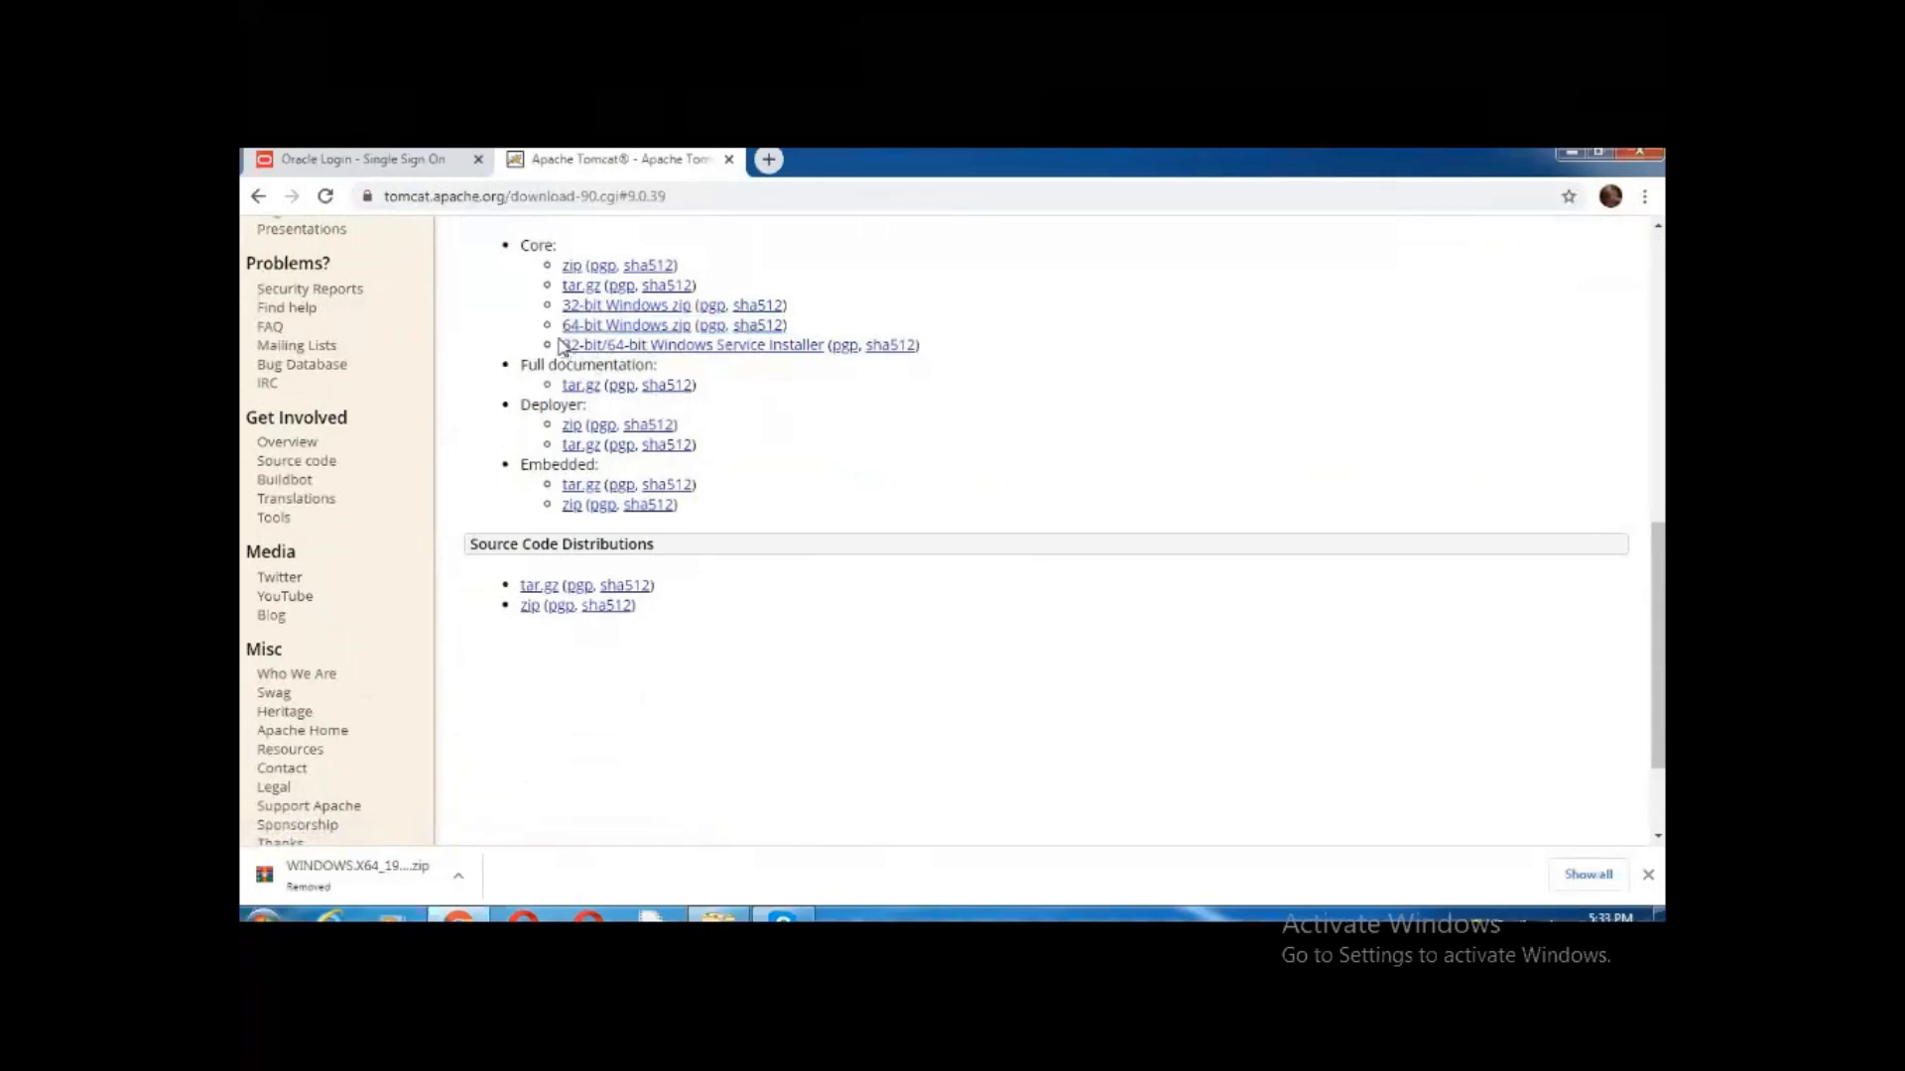
left_click_drag(562, 345, 919, 346)
left_click(722, 381)
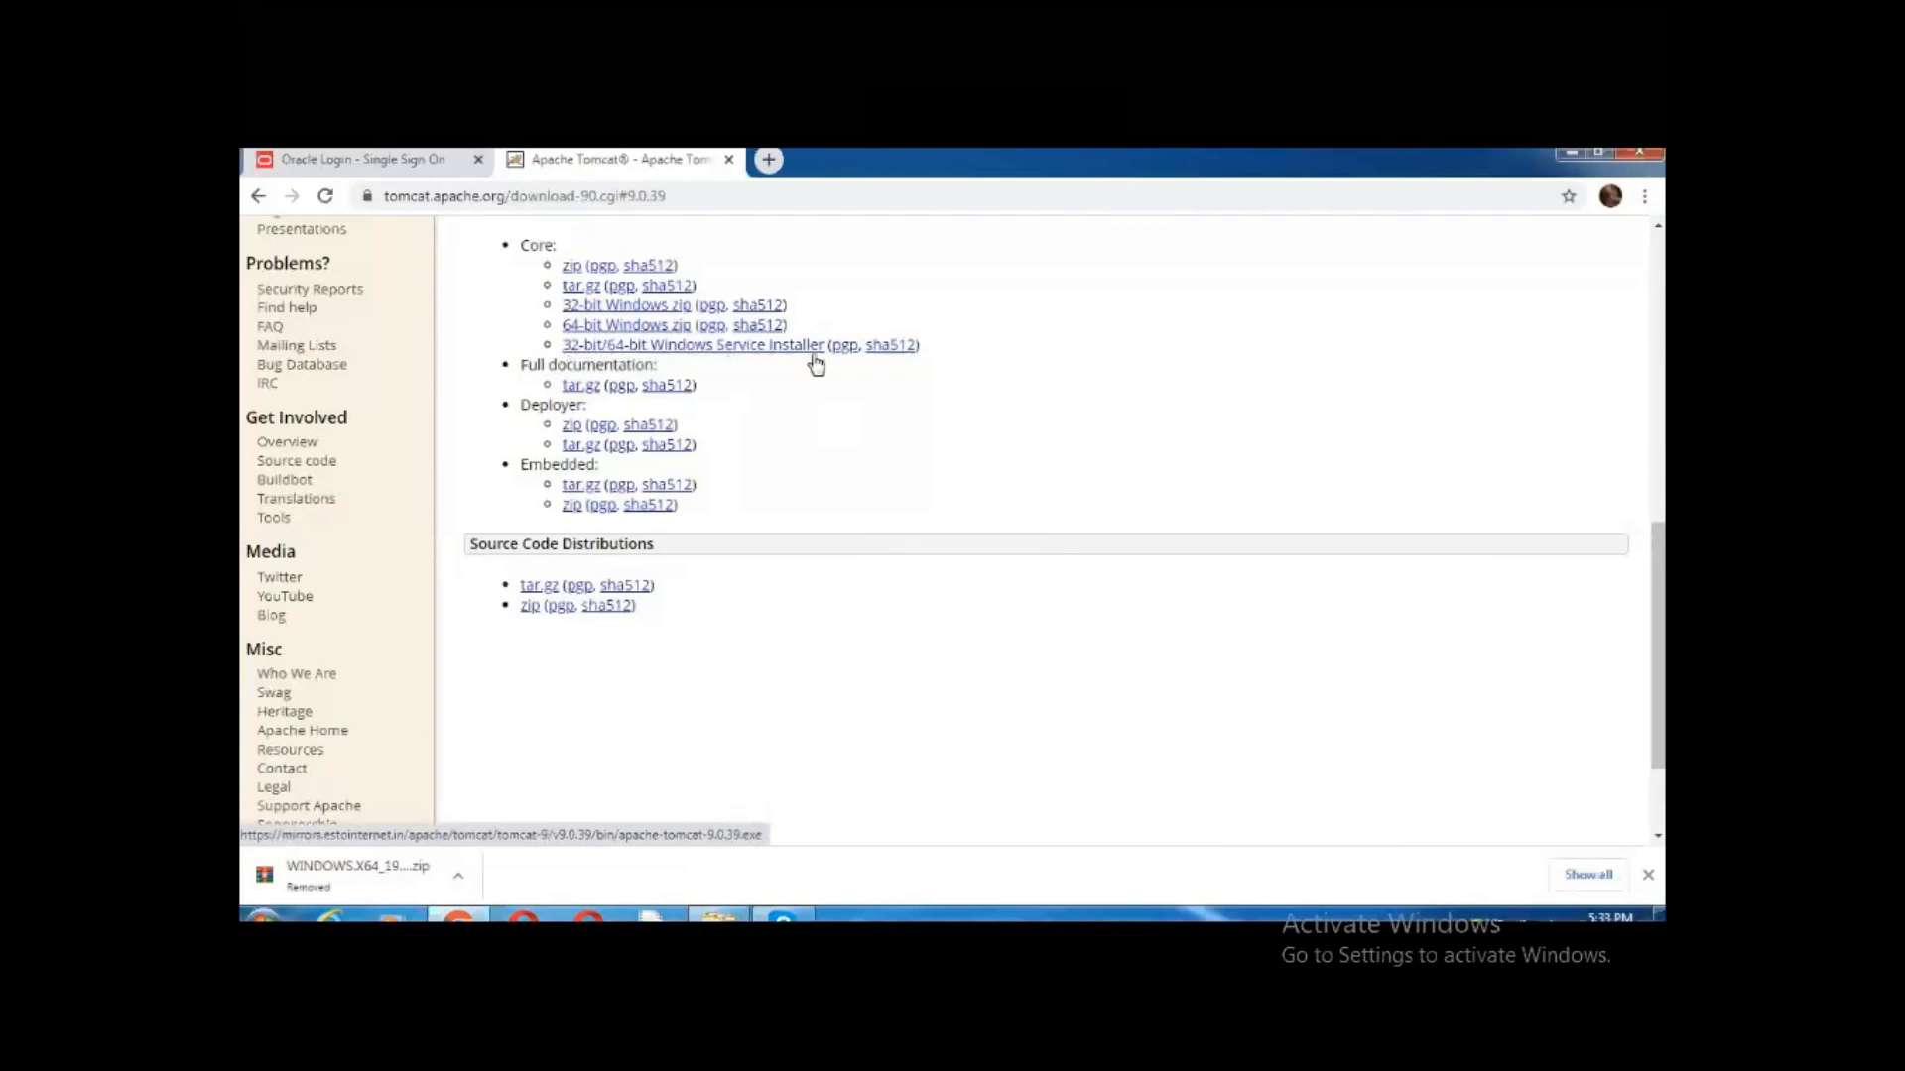
left_click(615, 345)
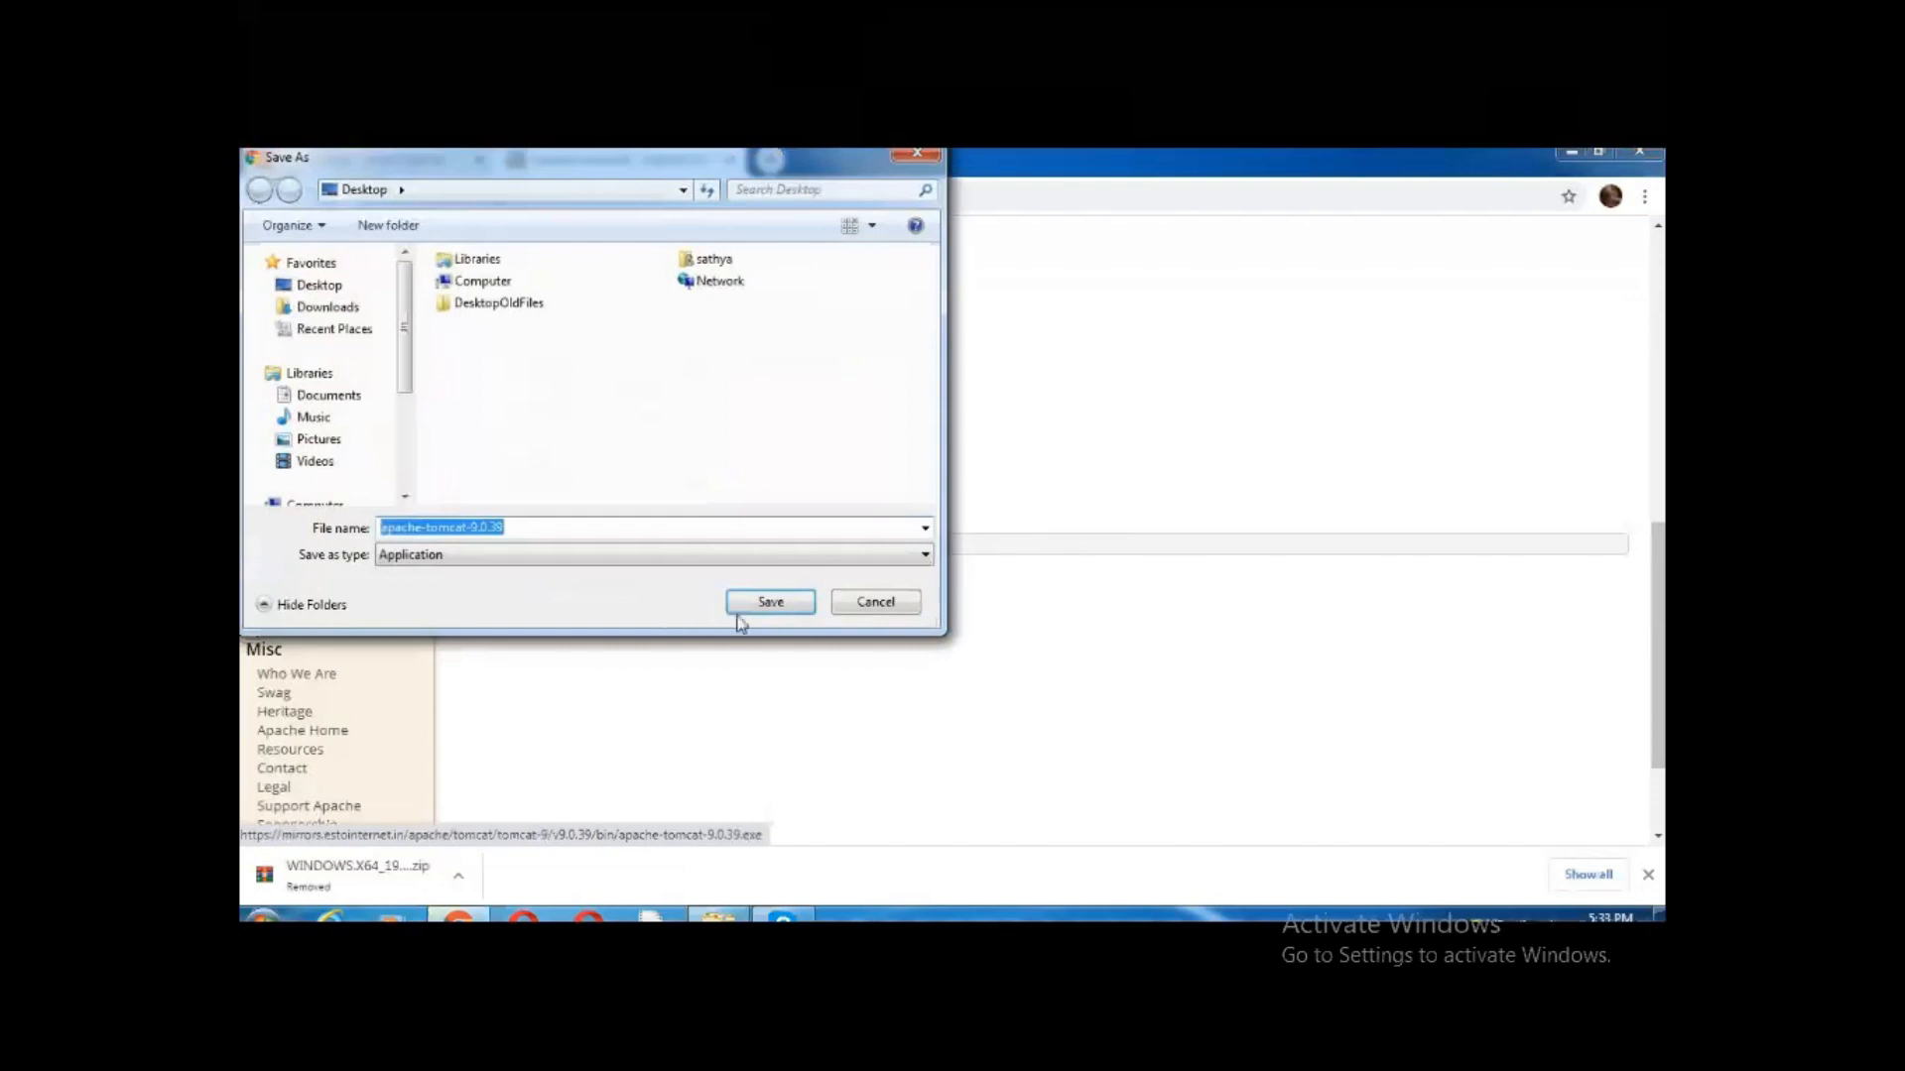
left_click(775, 610)
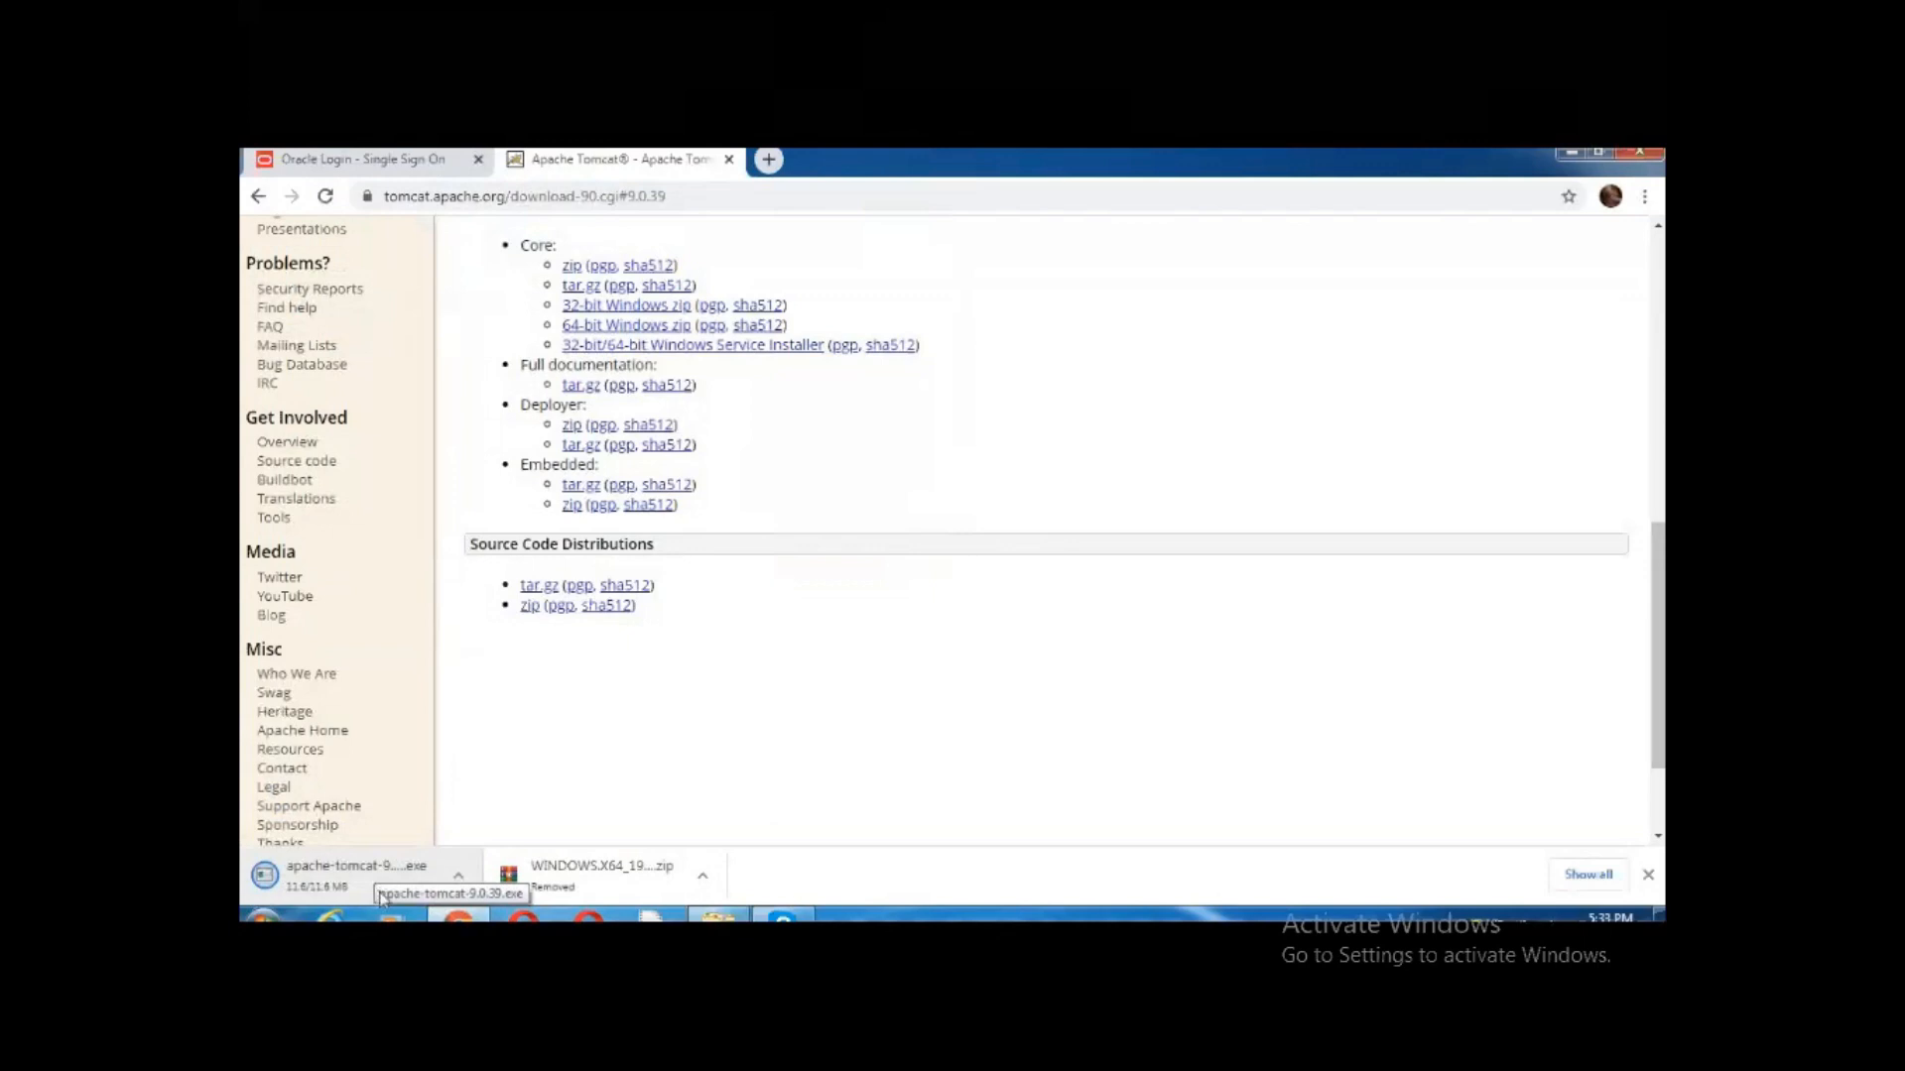
Show the downloaded apache-tomcat-9.0.39 installer in its Desktop folder, maximised
left_click(461, 874)
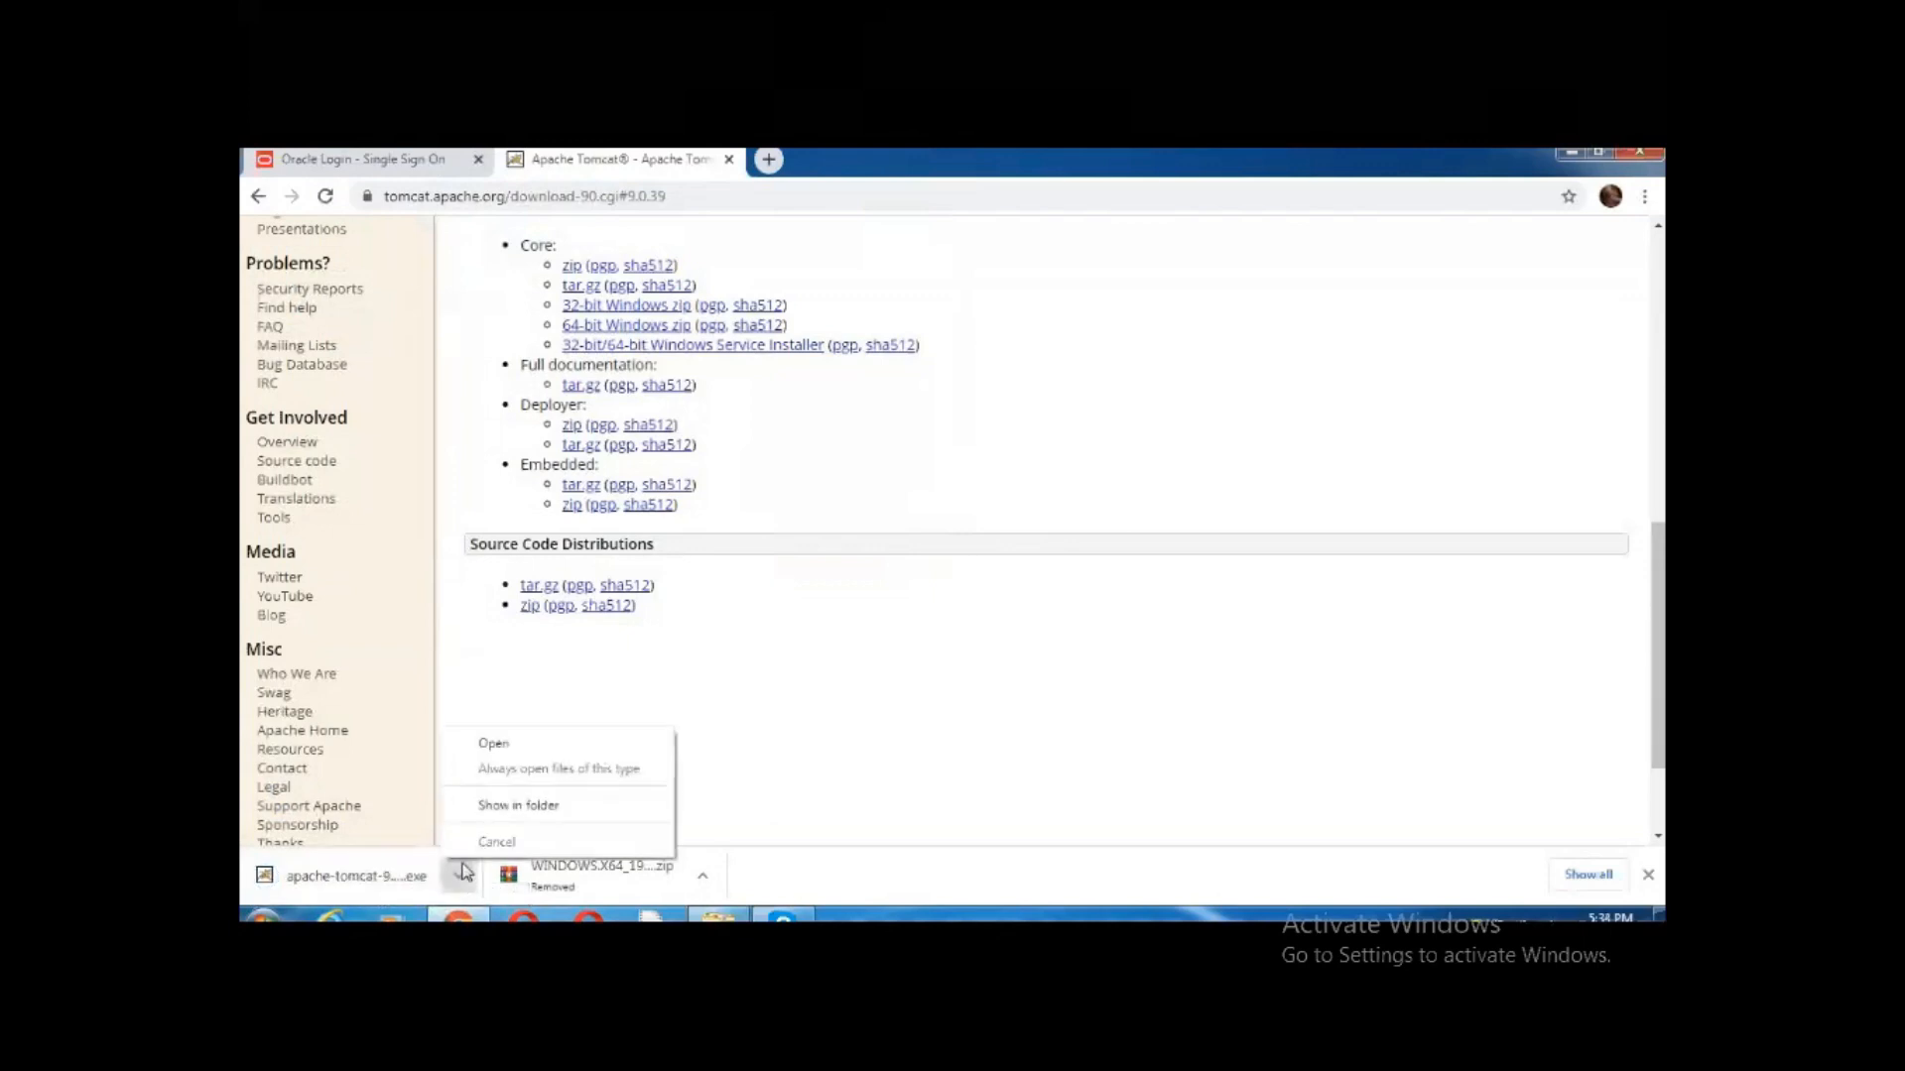
left_click(506, 805)
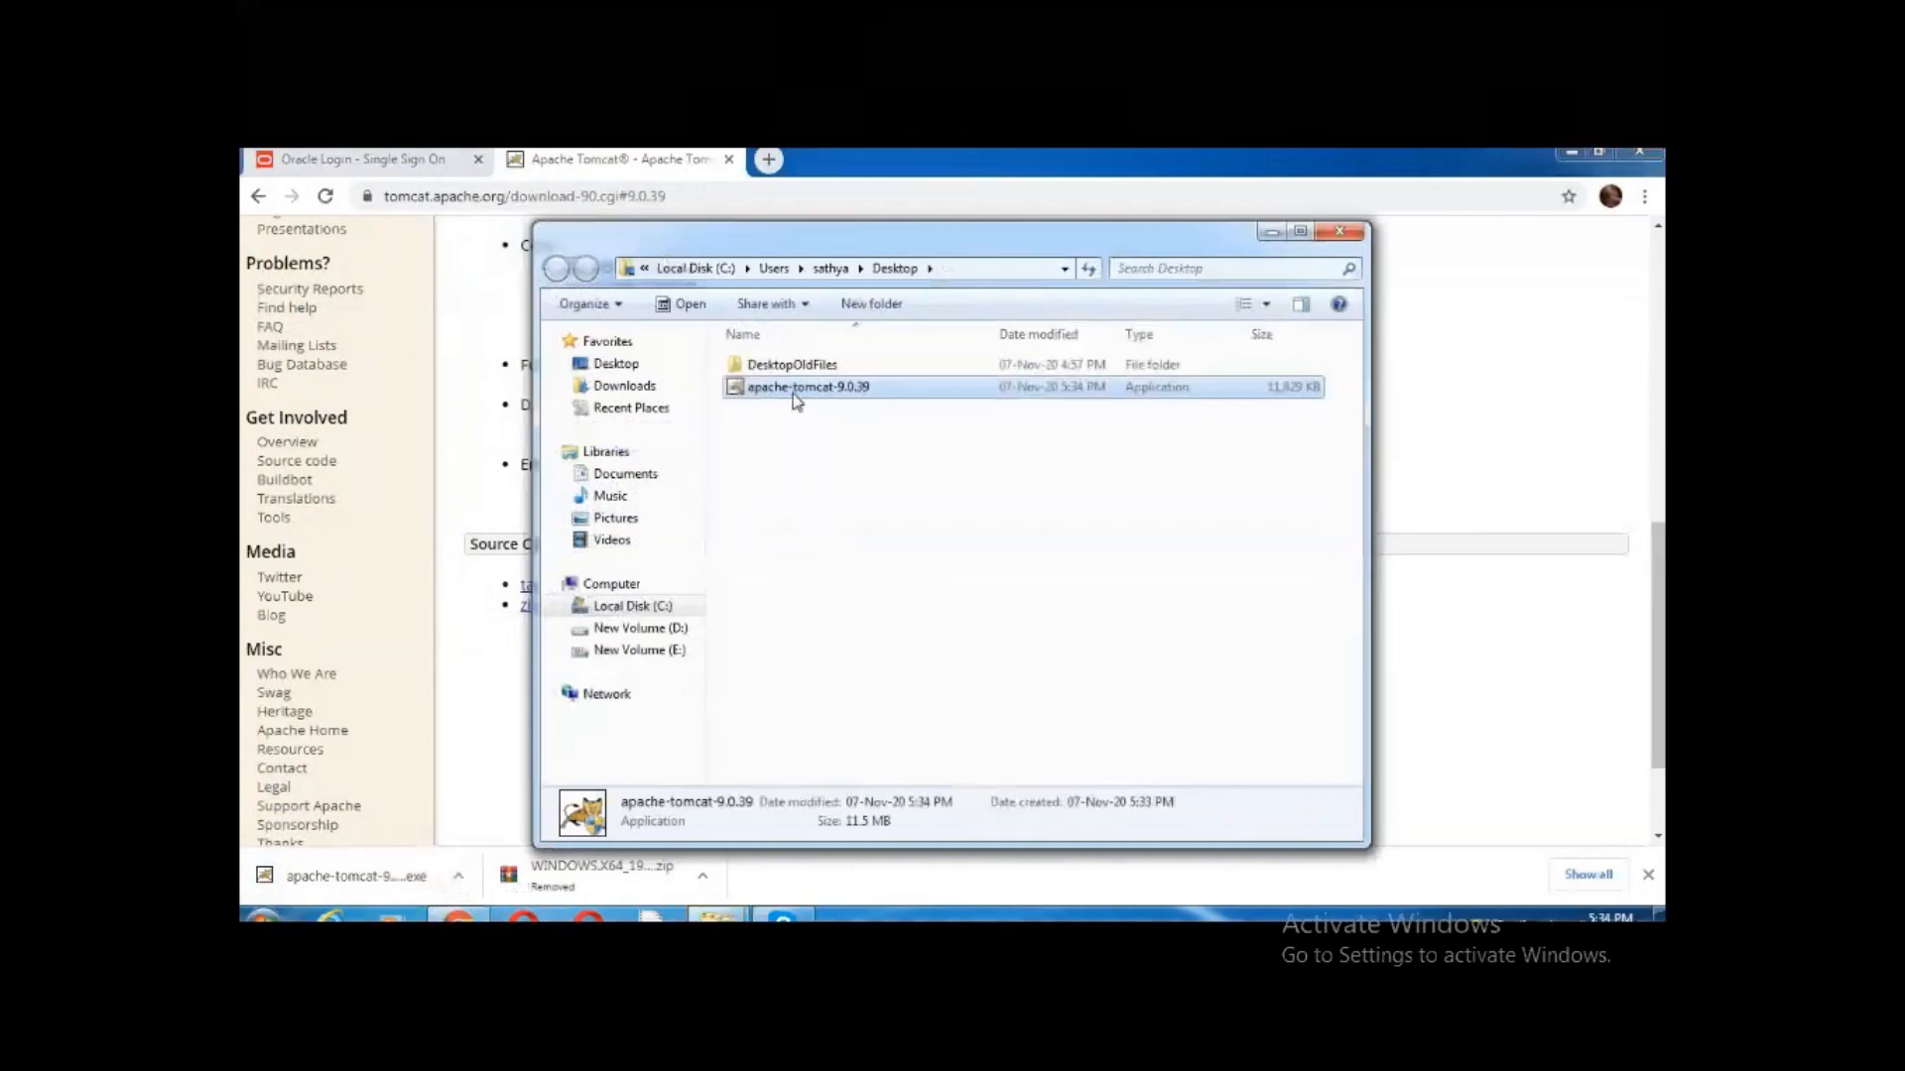
left_click(1301, 232)
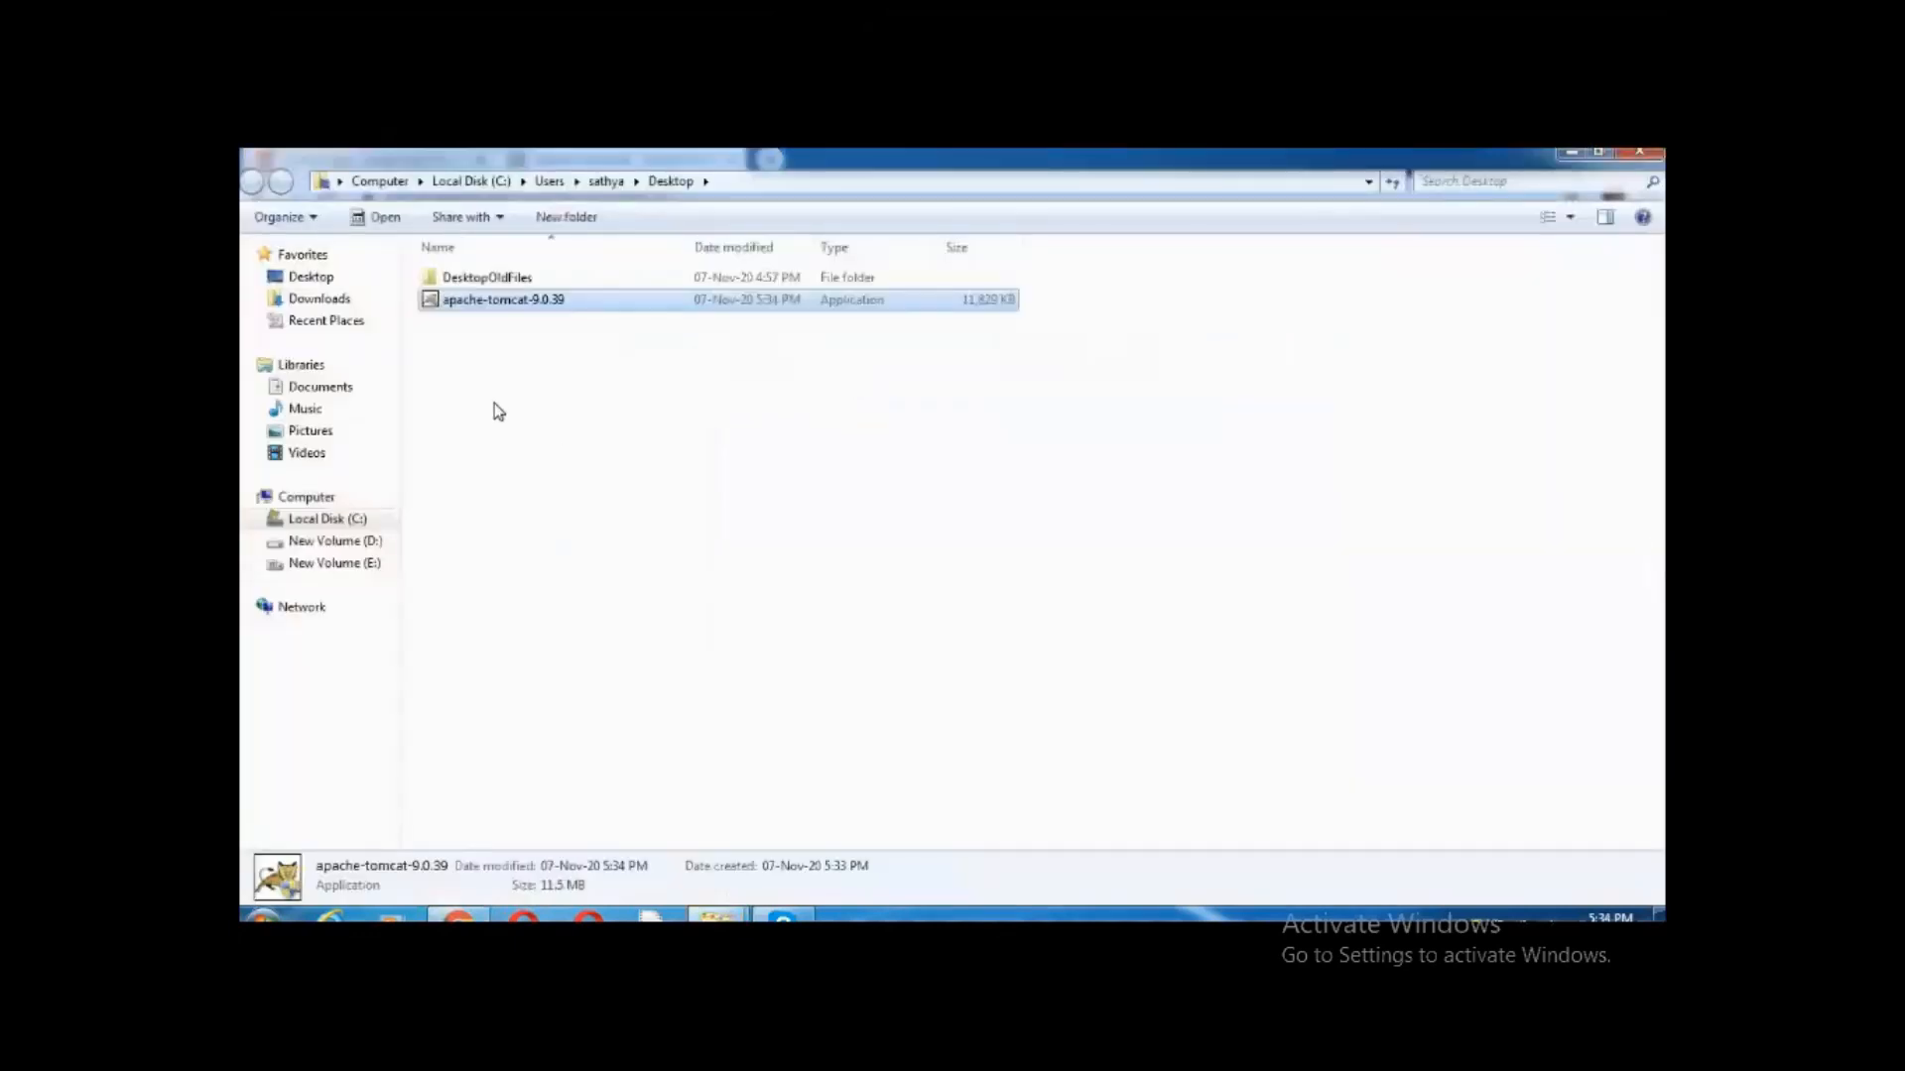
Run the Tomcat installer, accept the licence and choose the Full install type
double_click(531, 302)
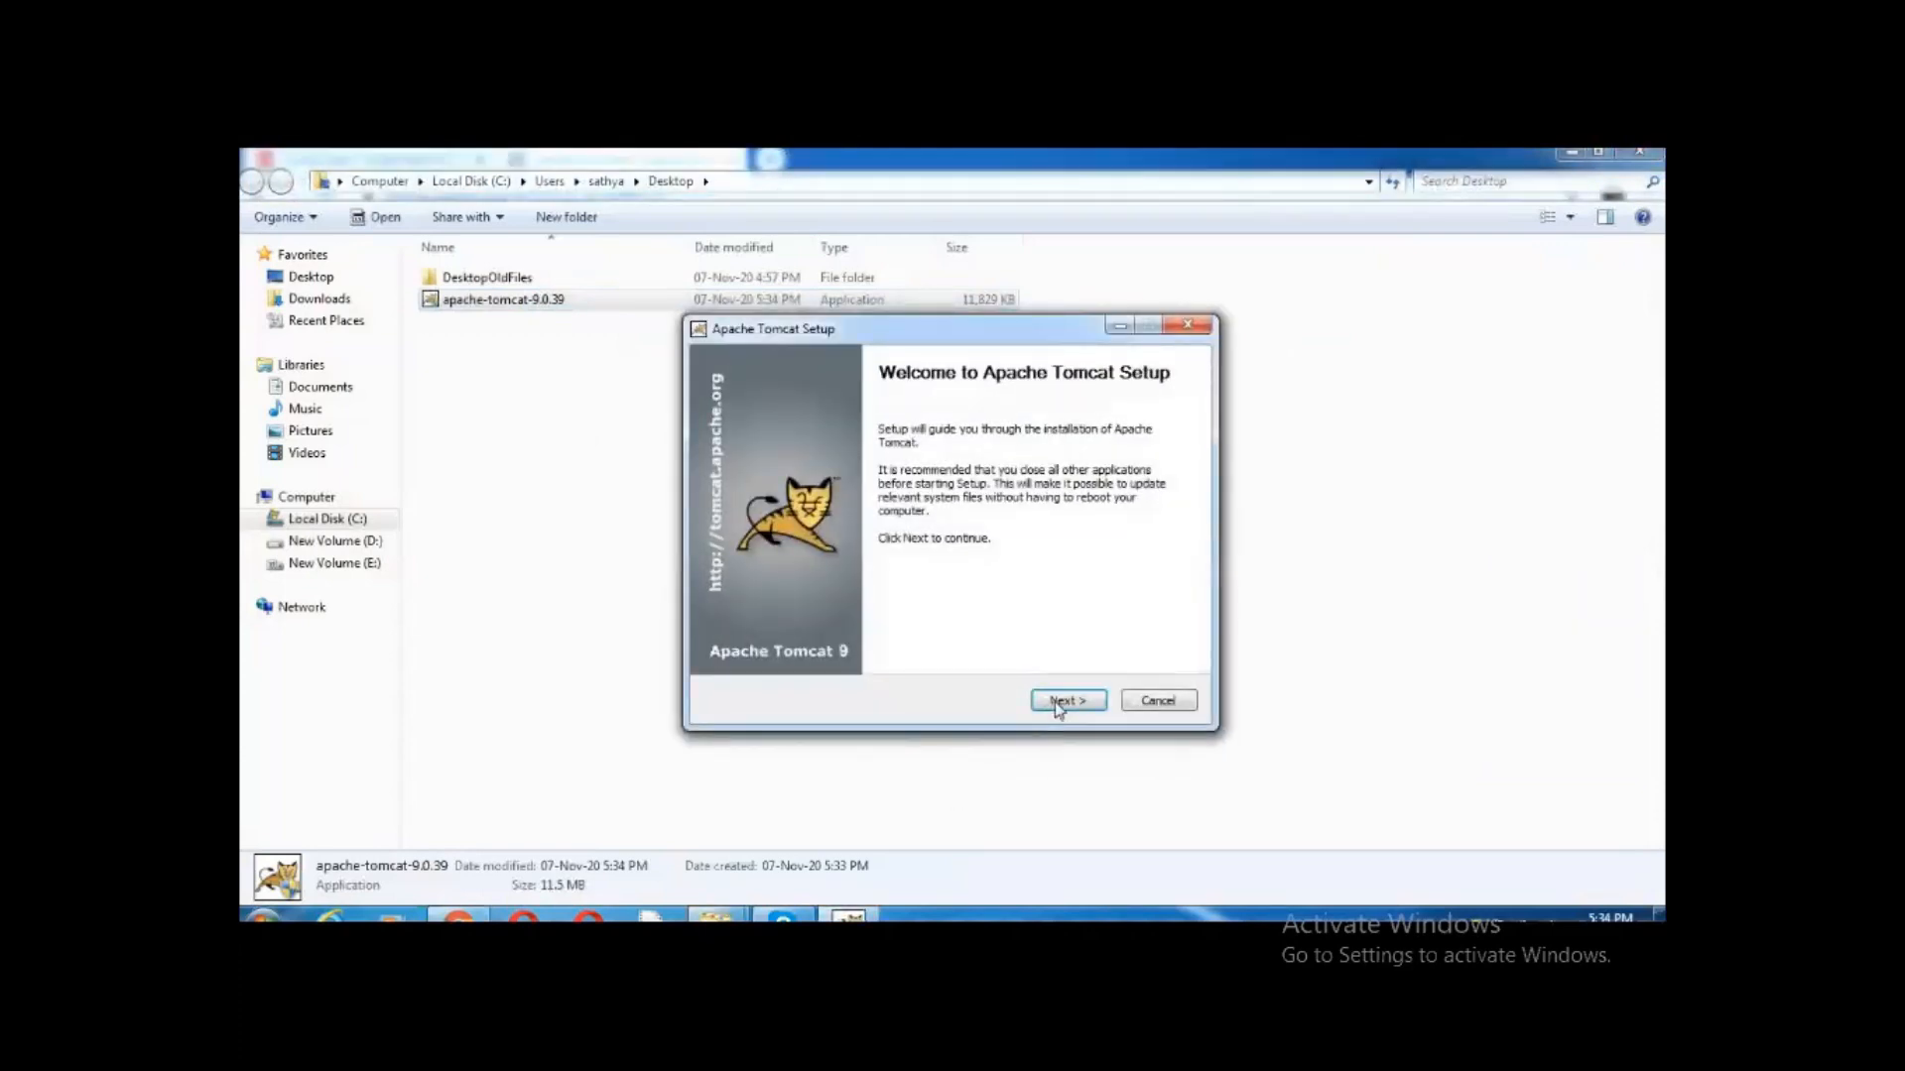
left_click(1059, 706)
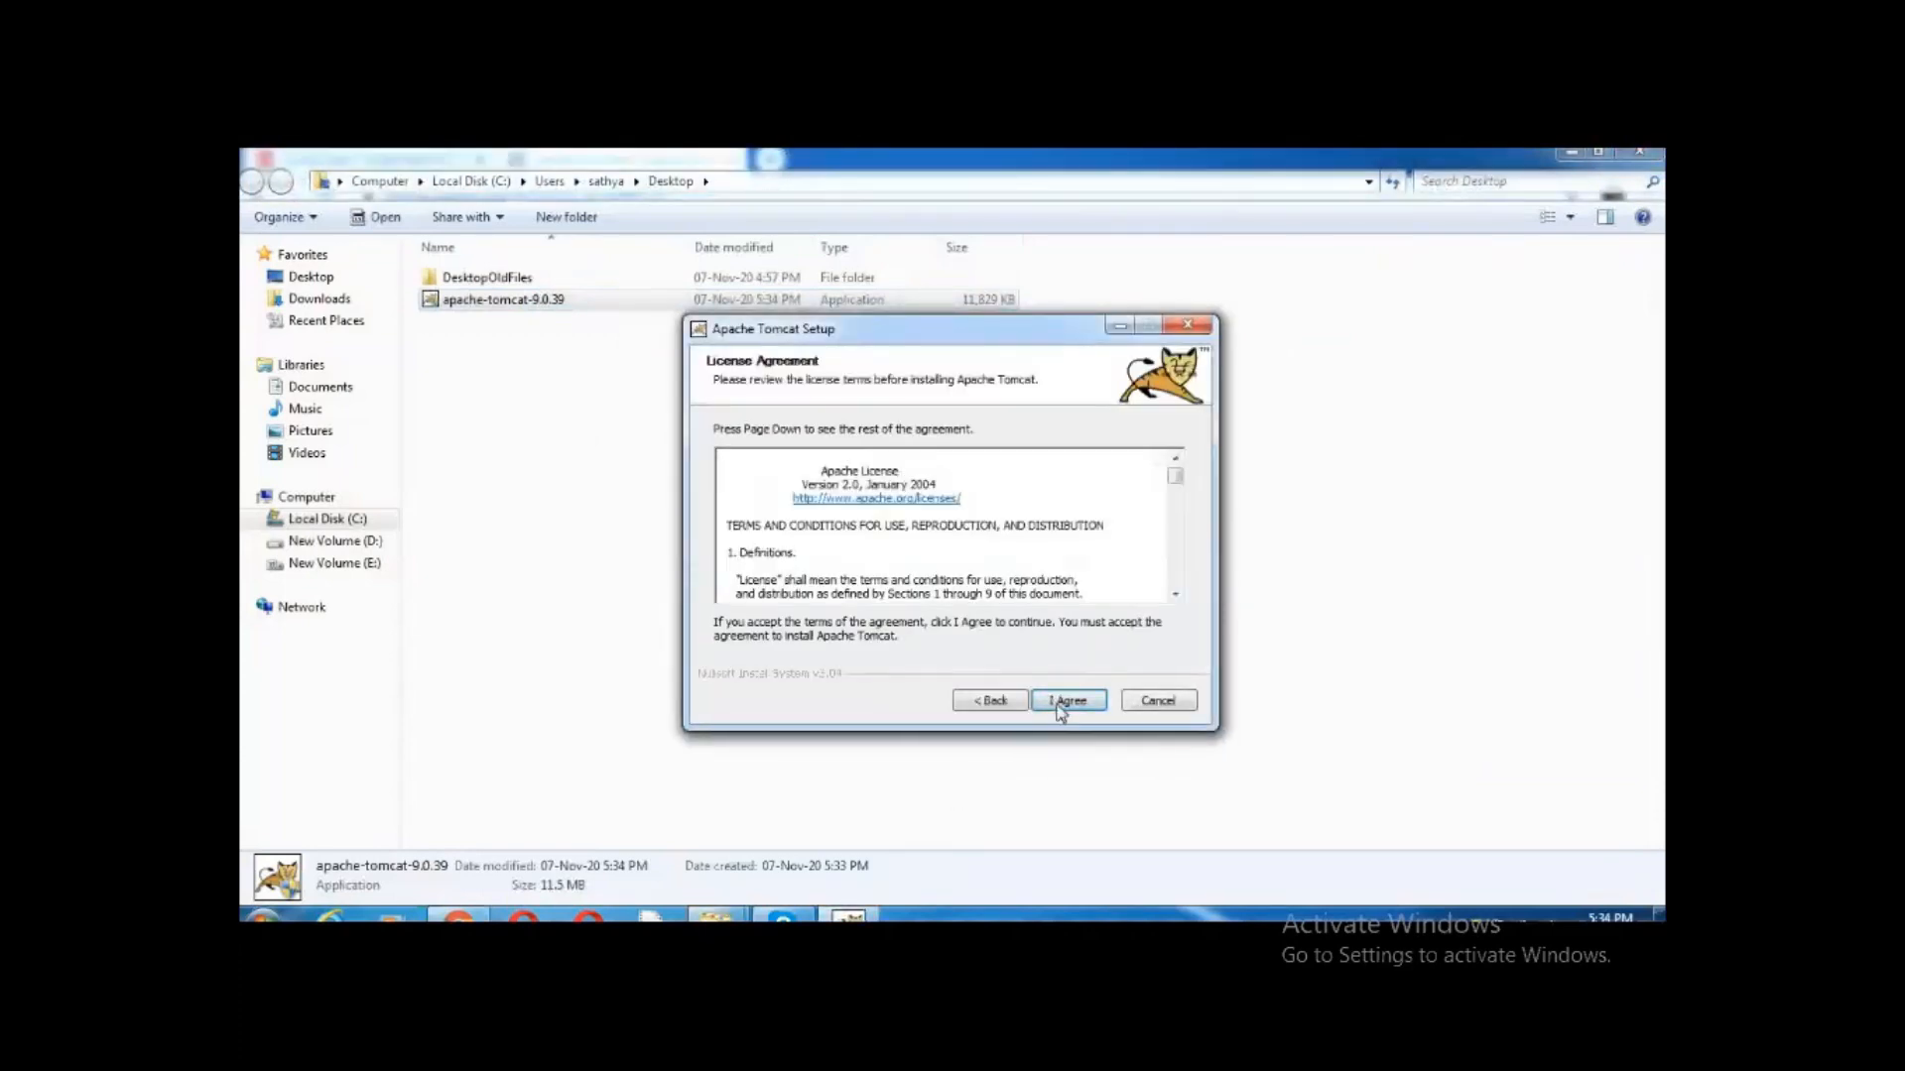
left_click(1062, 714)
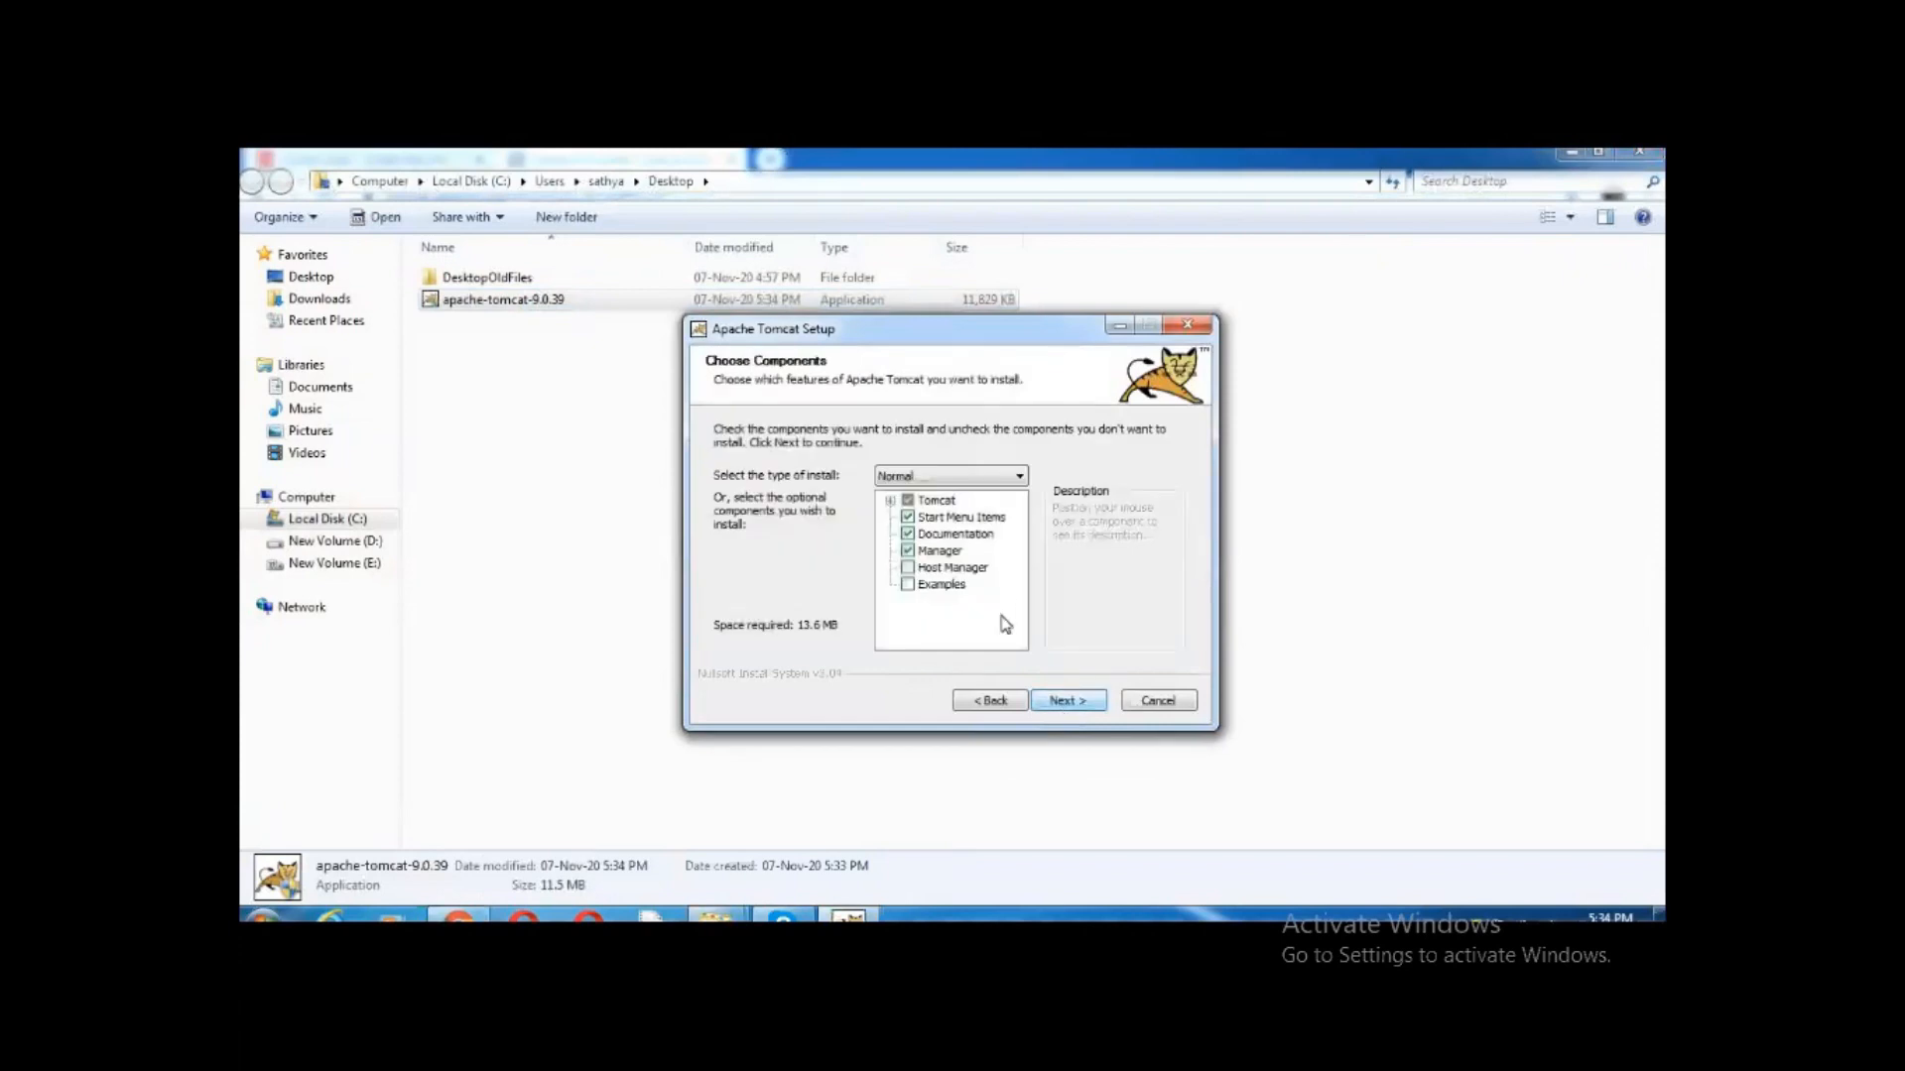
left_click(1021, 478)
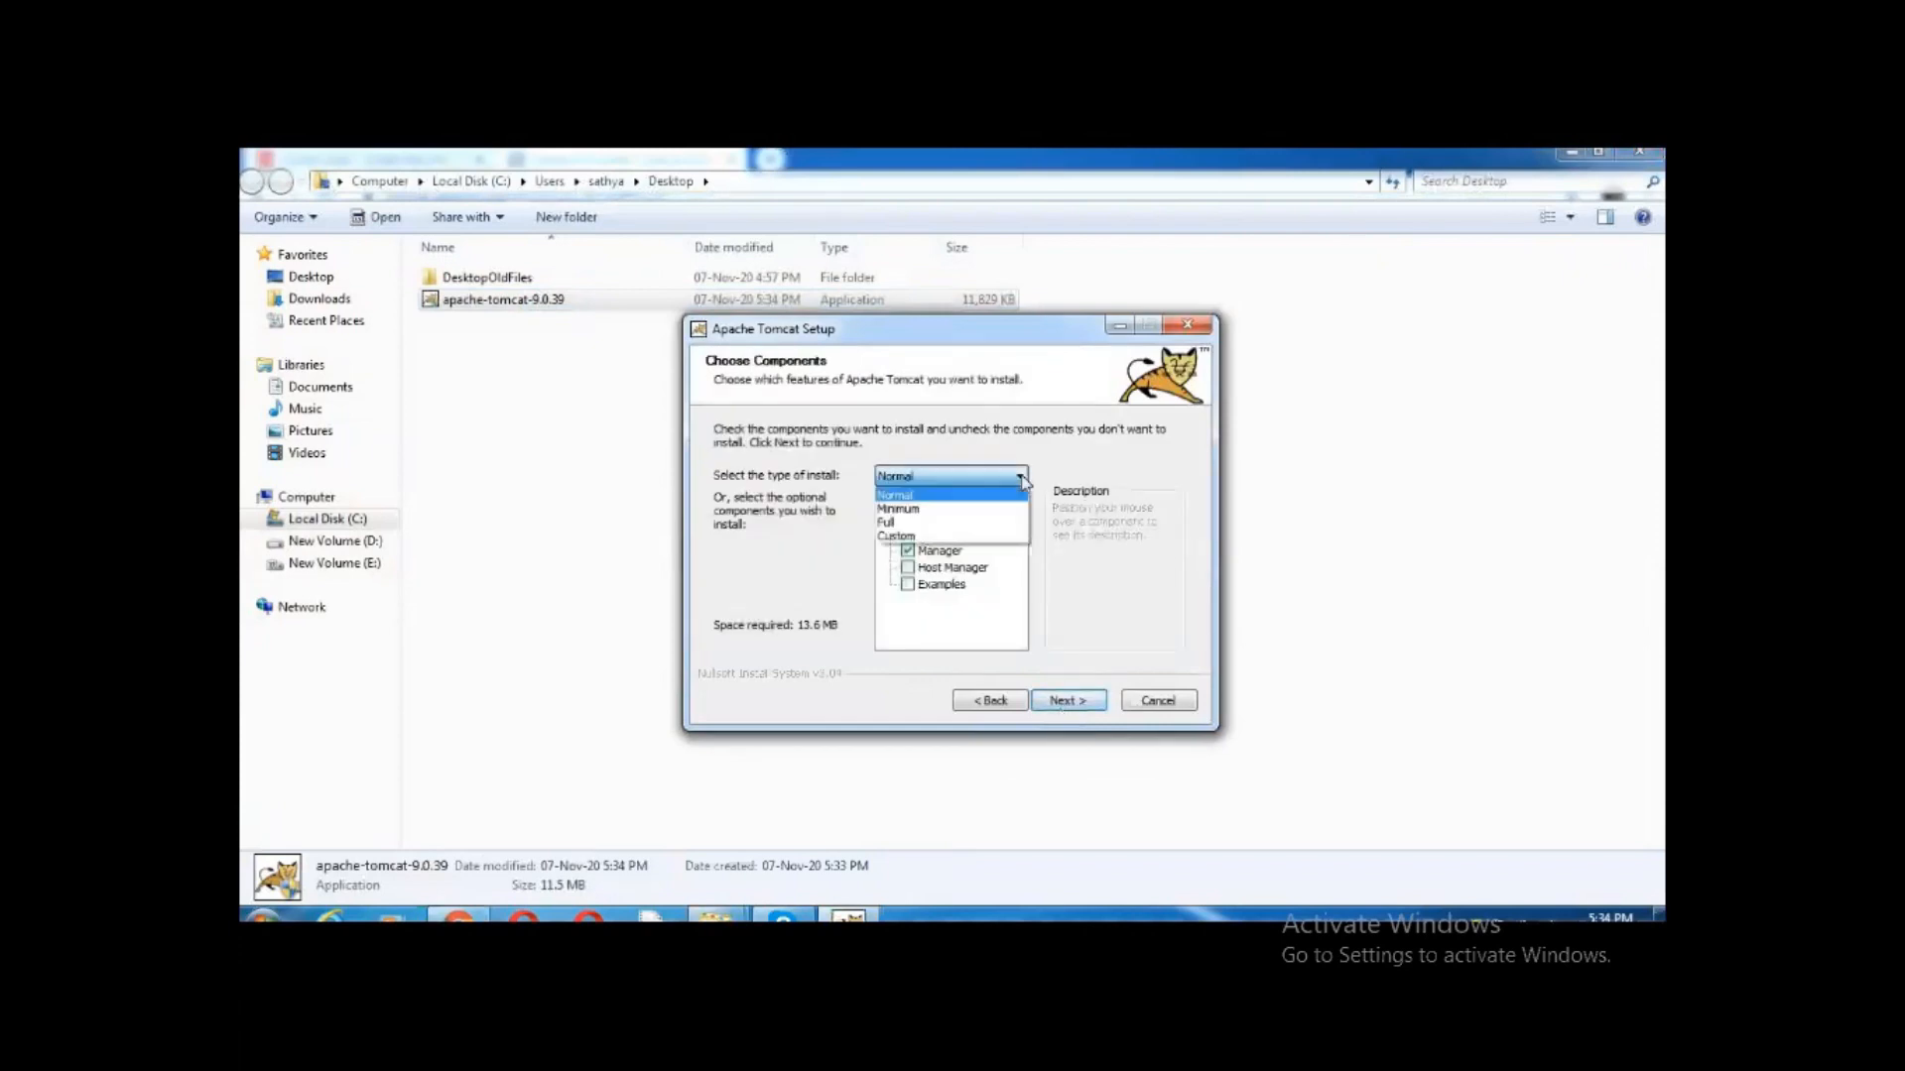
left_click(934, 524)
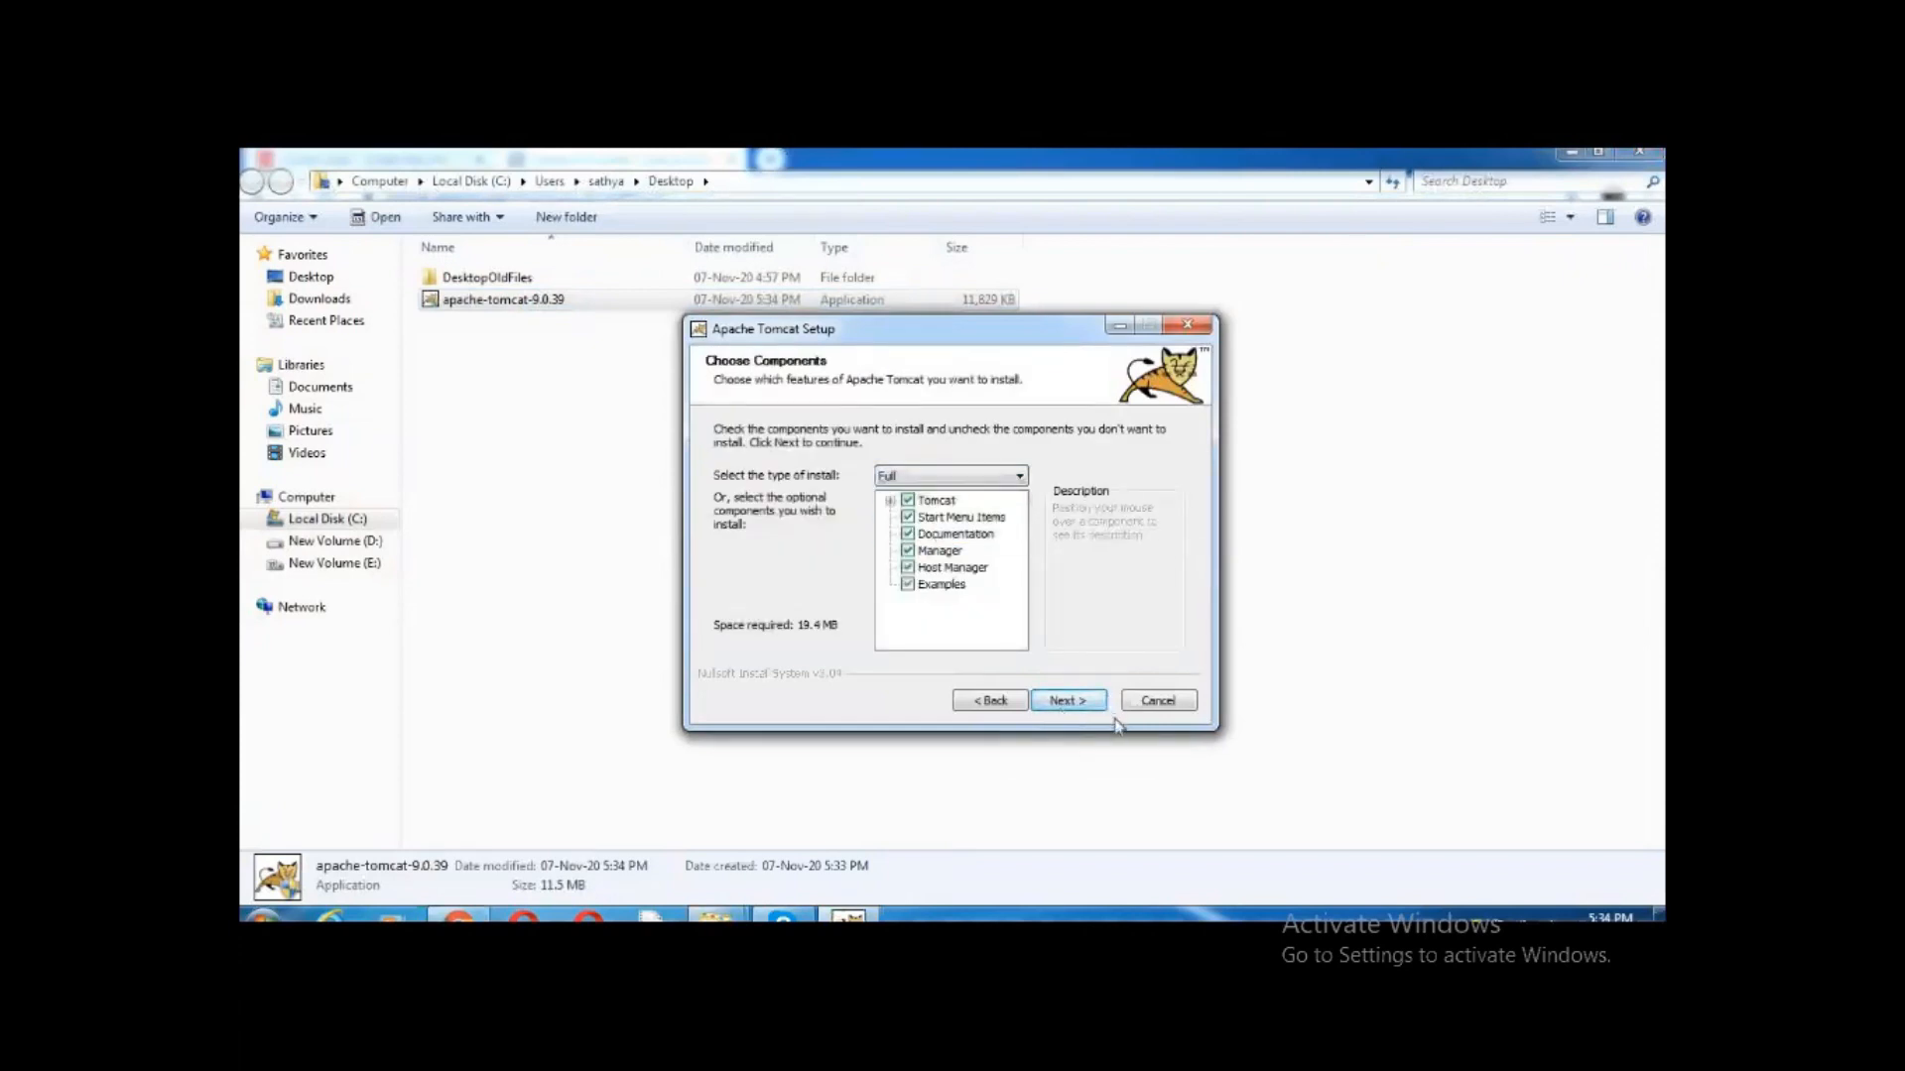
left_click(1063, 704)
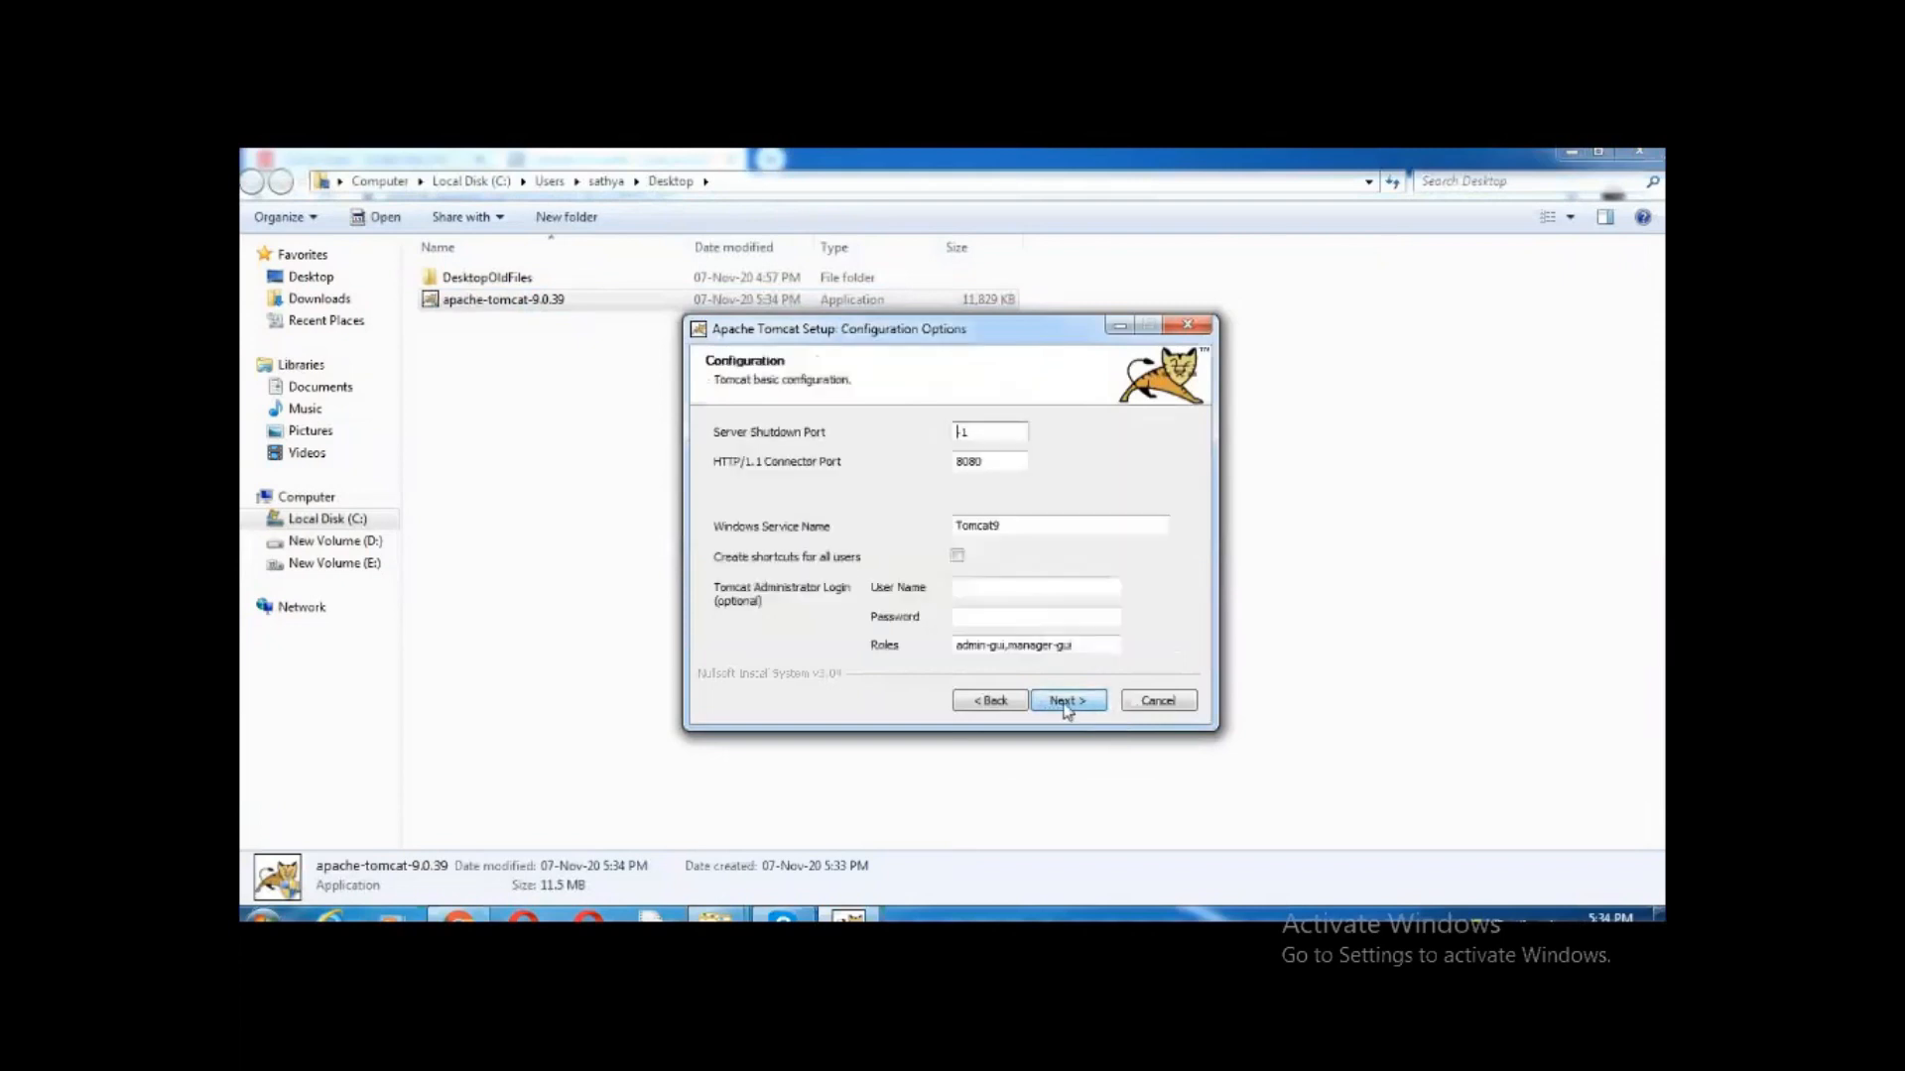
Enter the administrator user name, keep the default Java path and folder, and install
left_click(1010, 587)
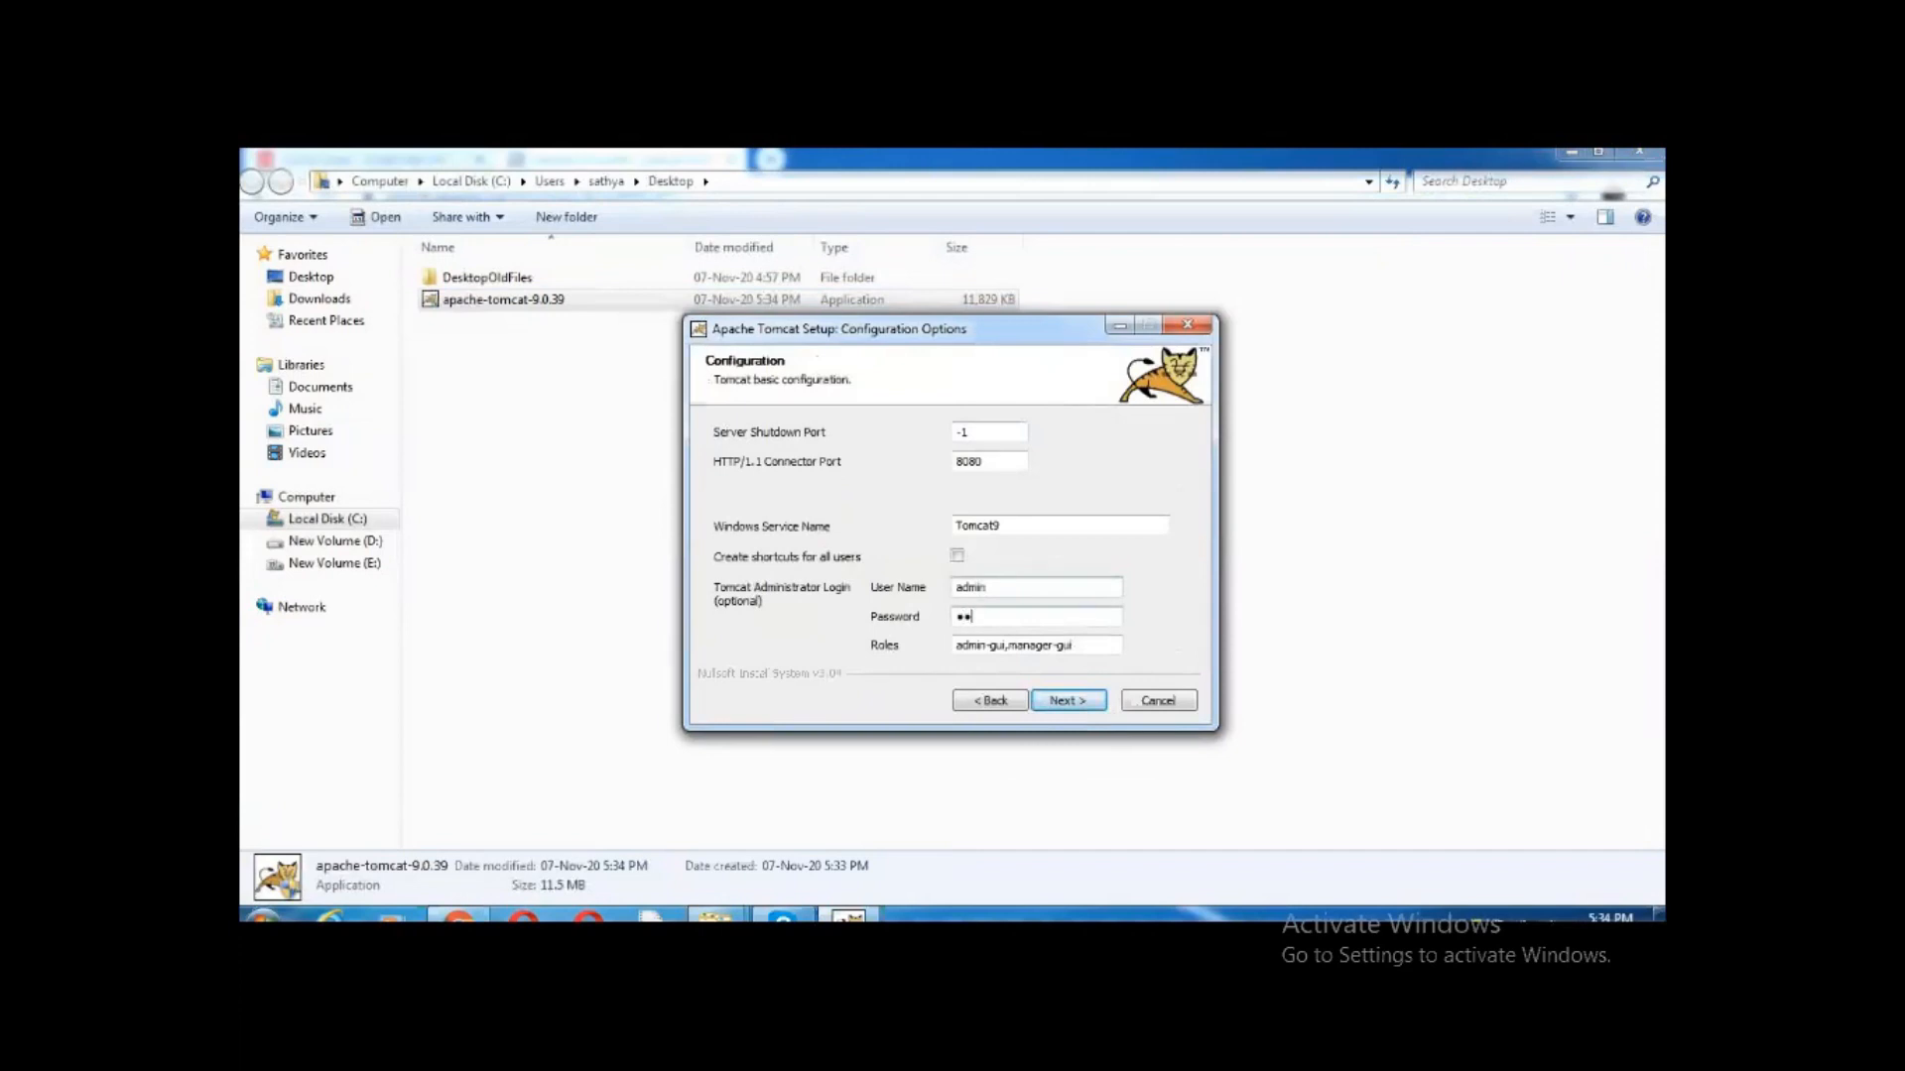
type("i")
left_click(1067, 704)
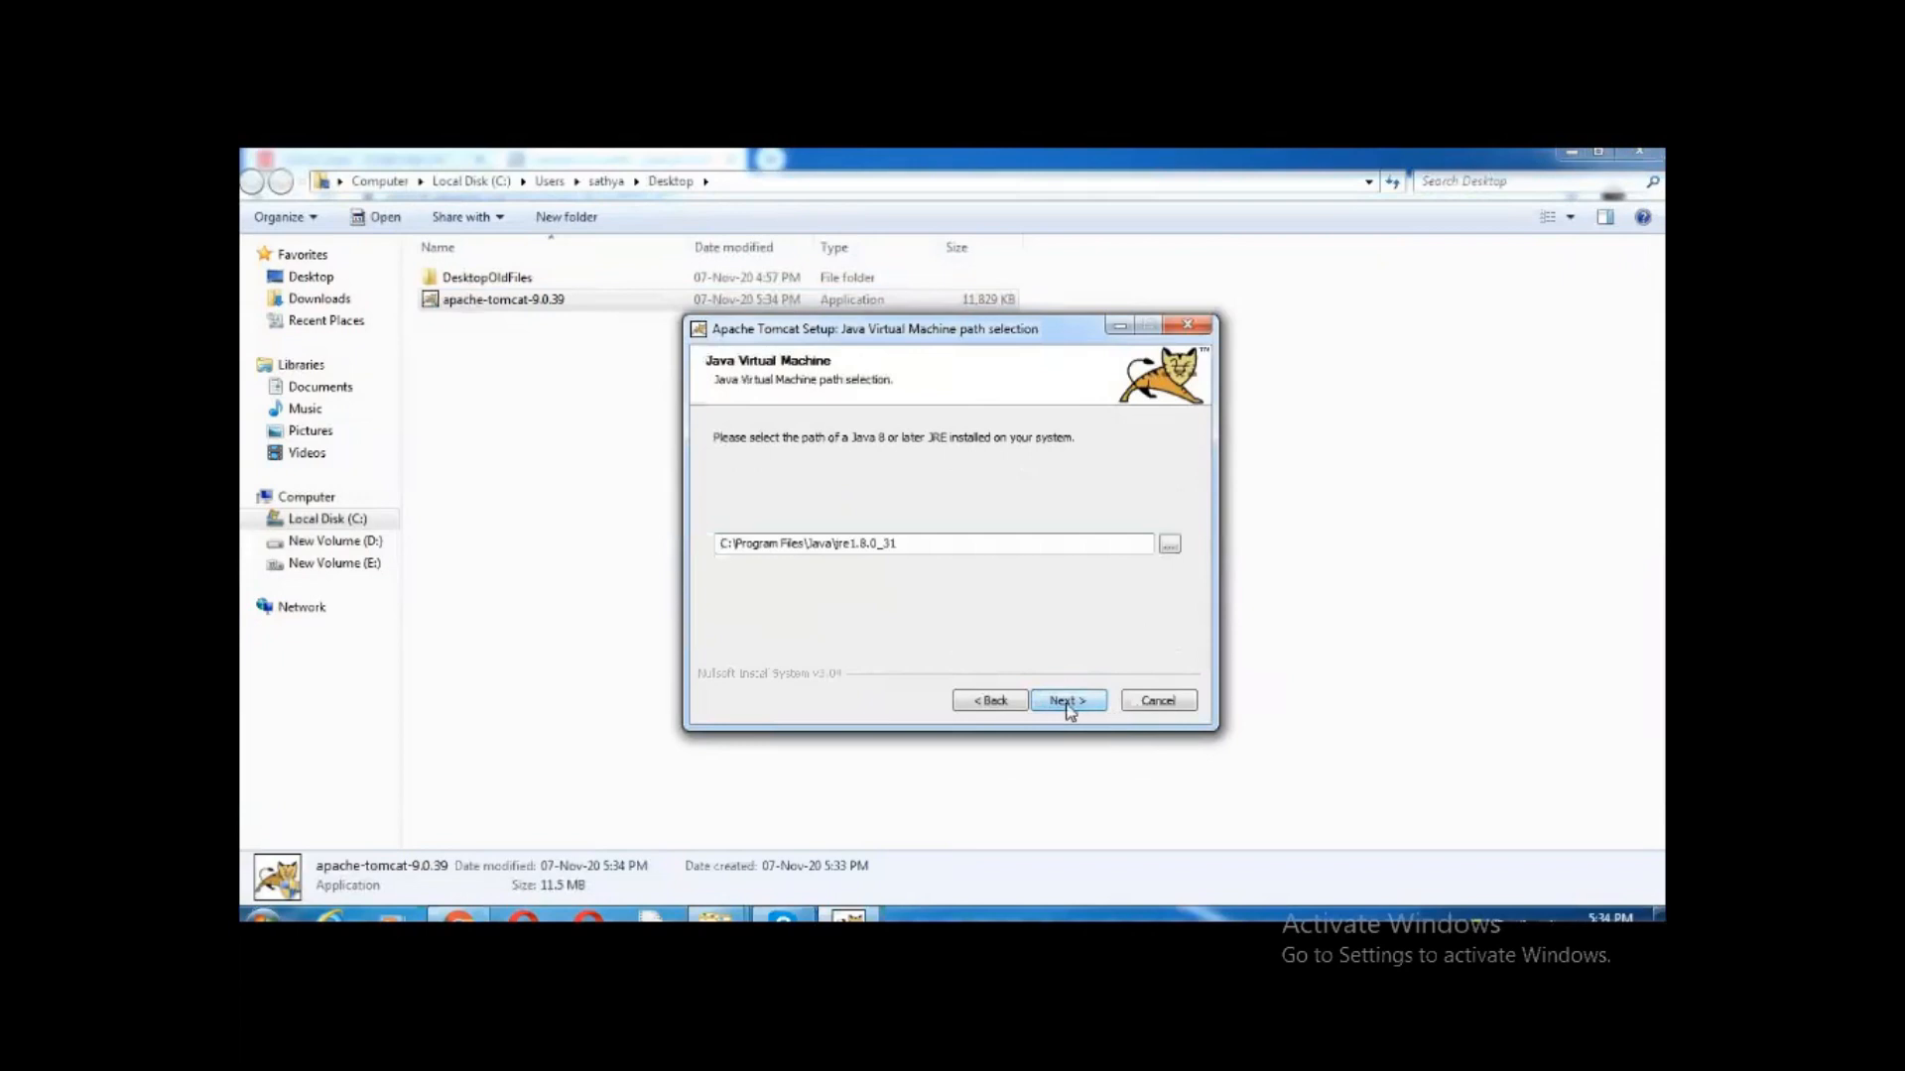
left_click(1068, 701)
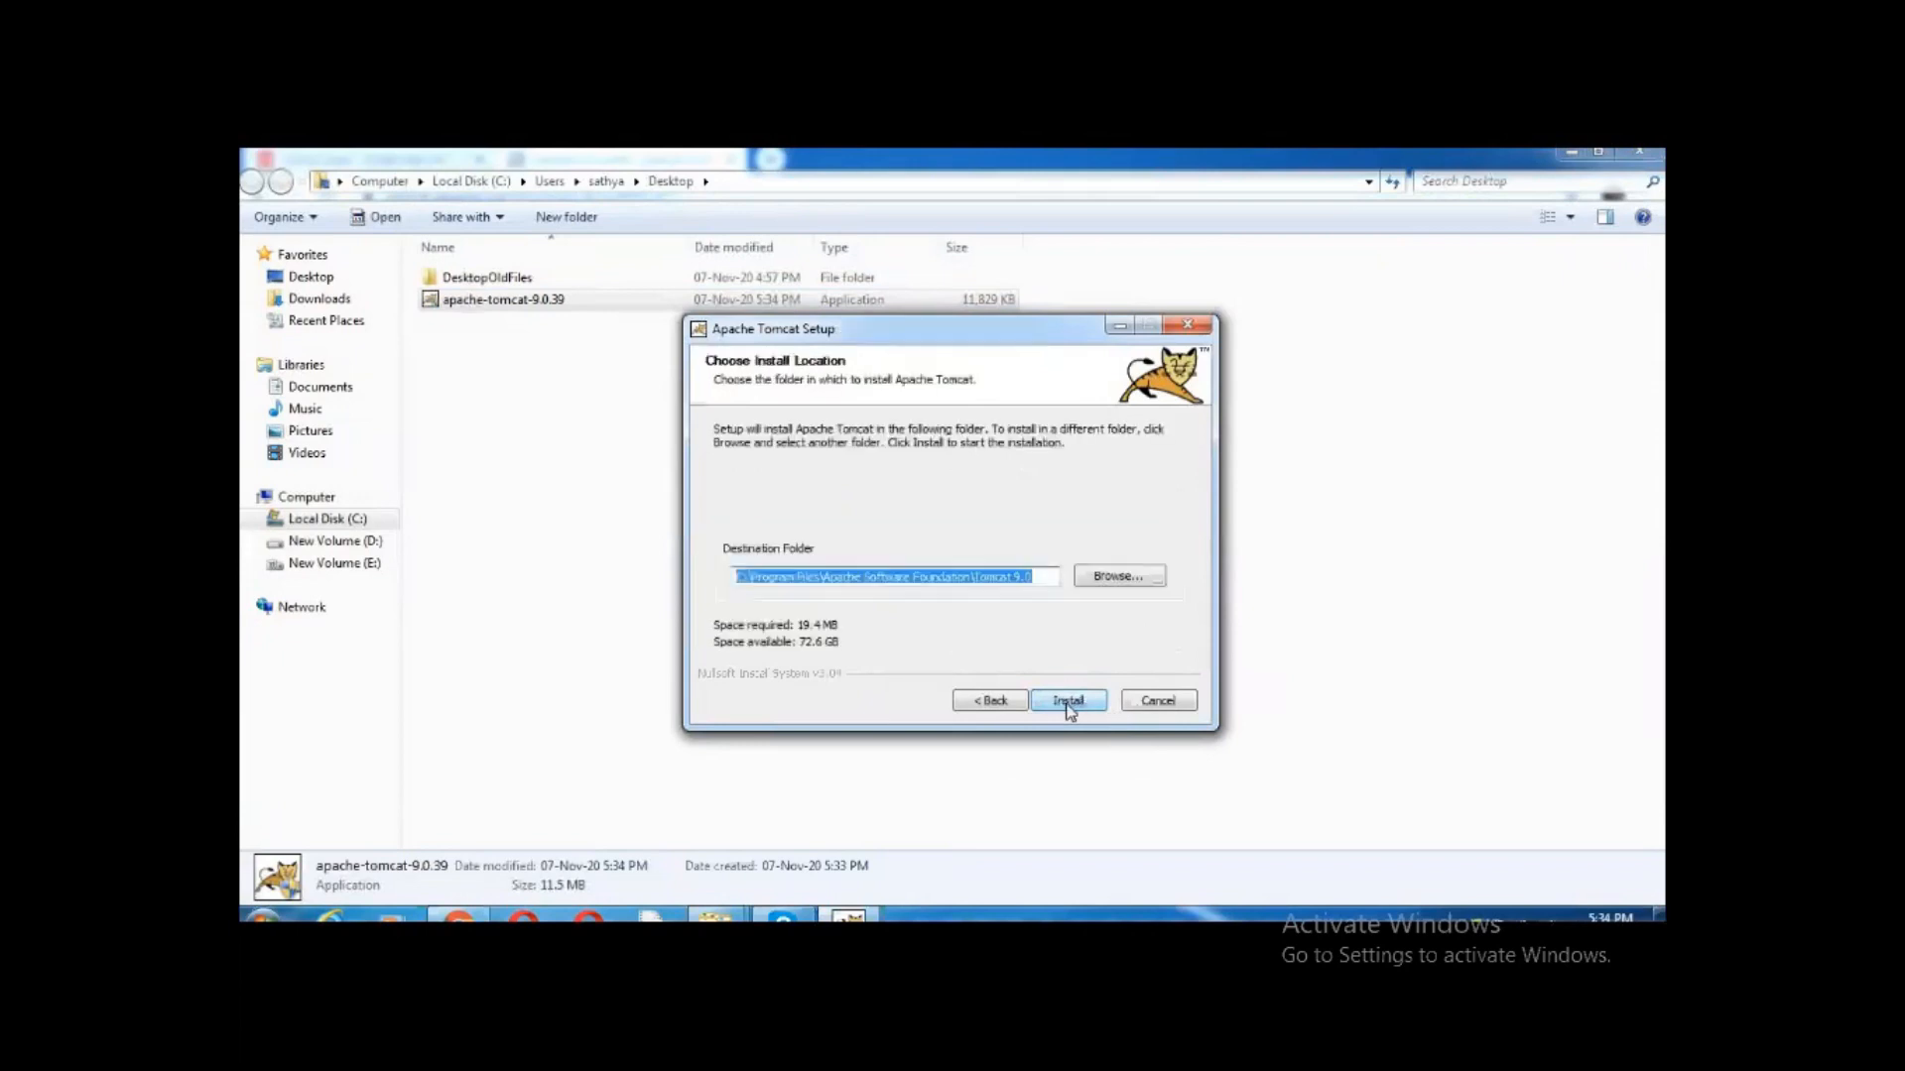
left_click(1067, 701)
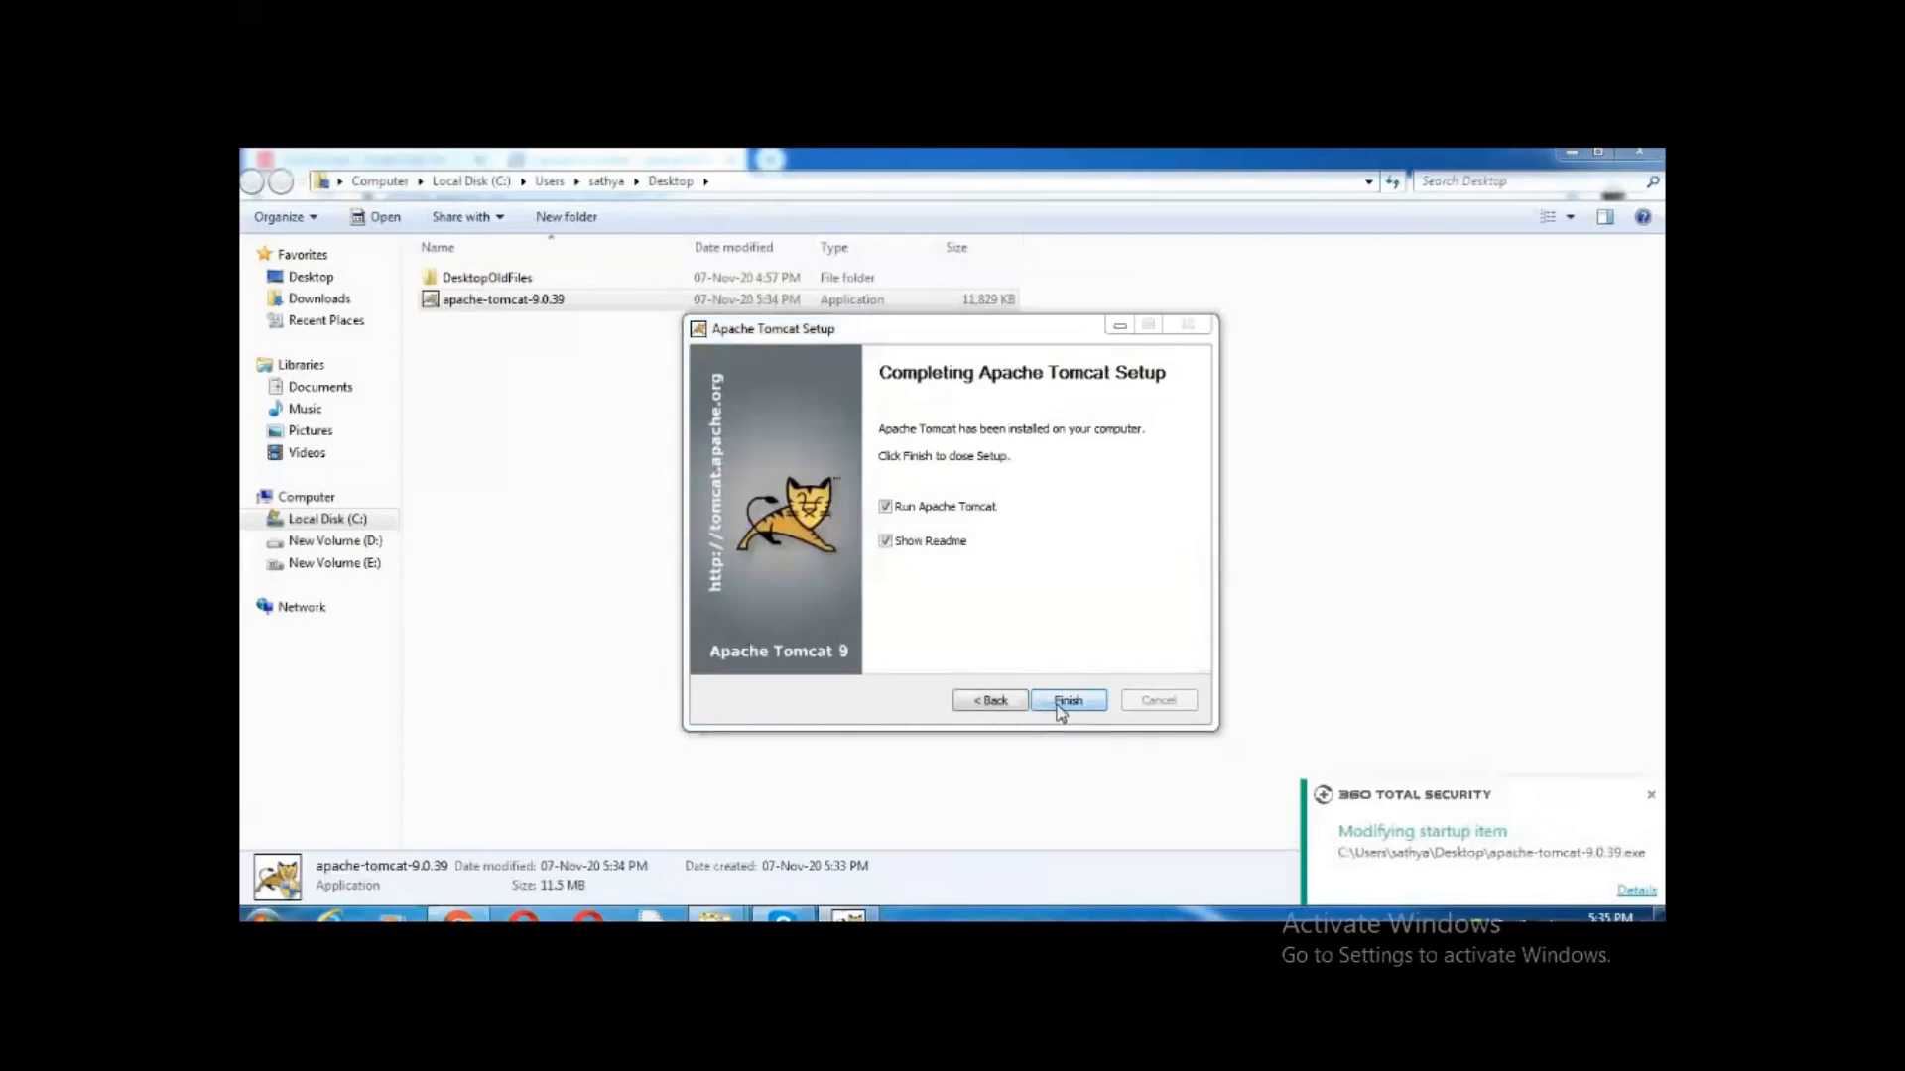
left_click(1067, 702)
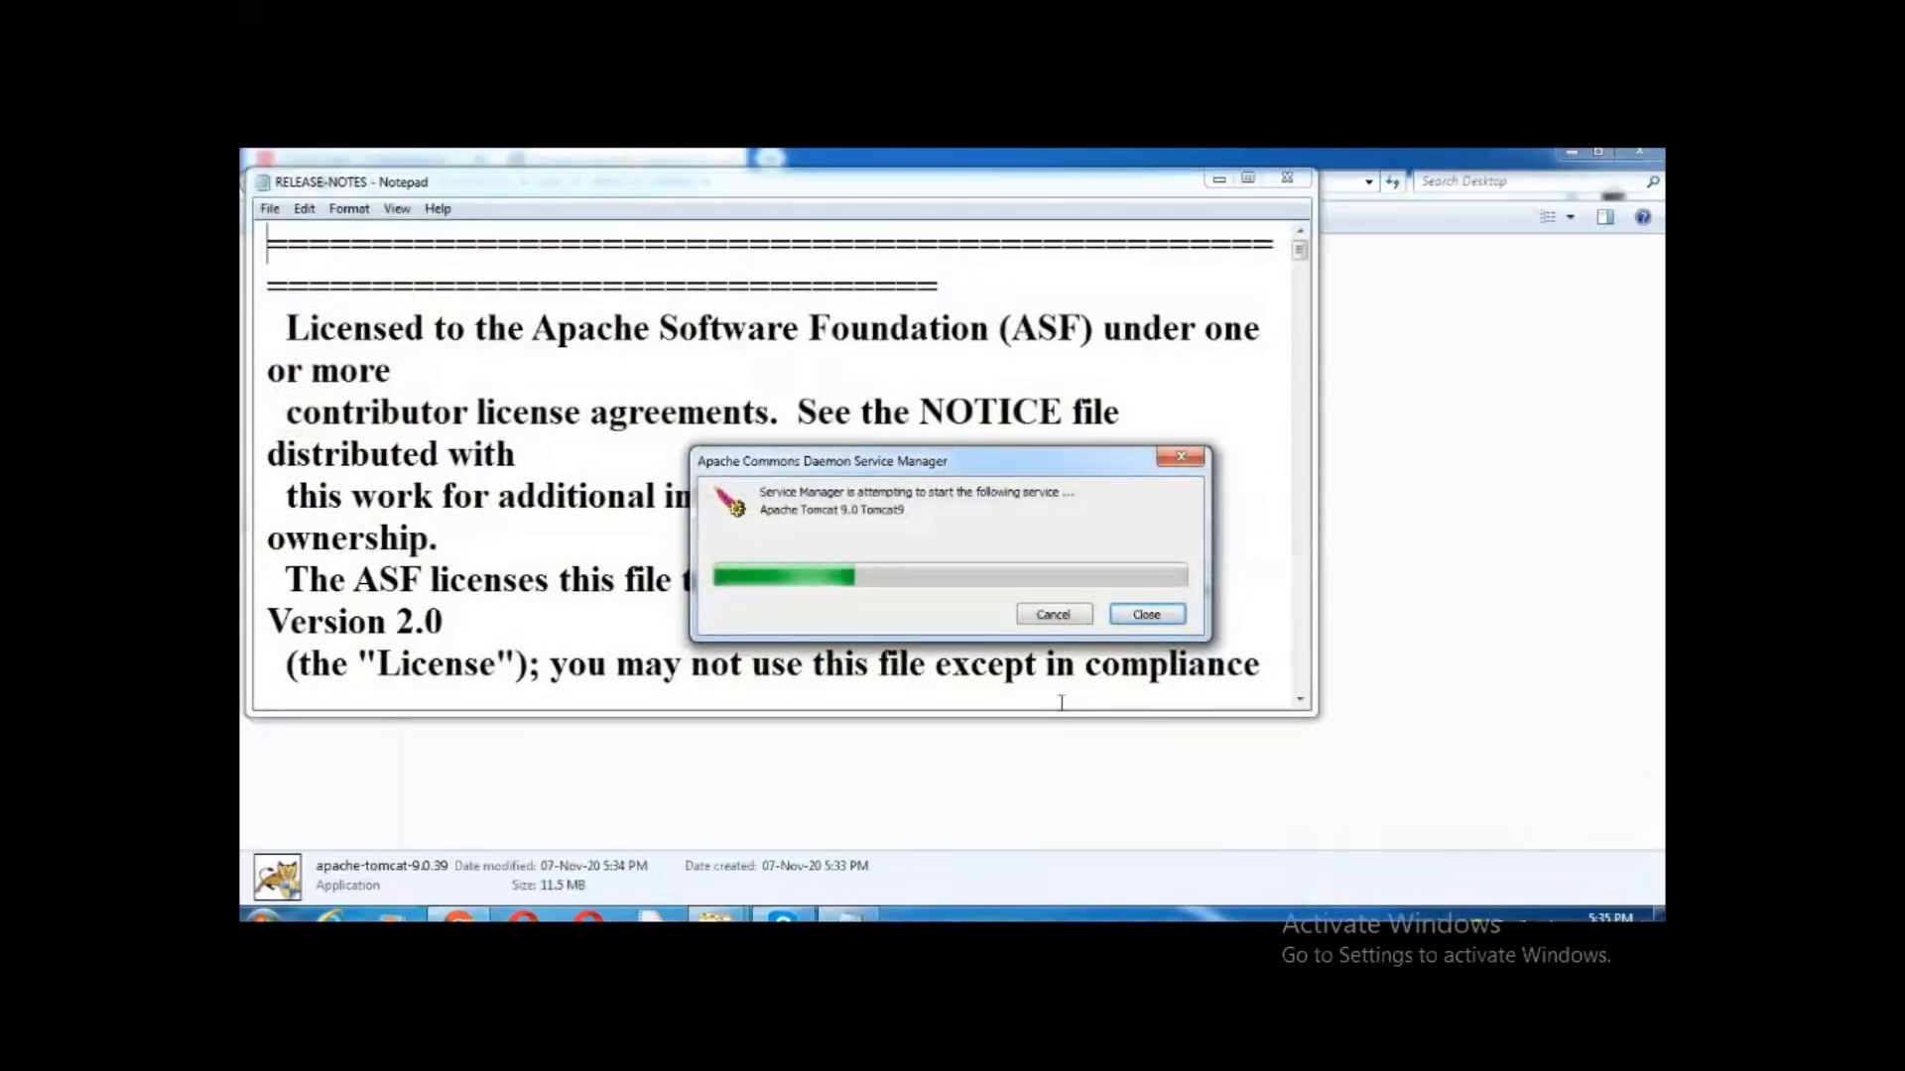
Browse the C: drive and open the Program Files folder
left_click(1062, 716)
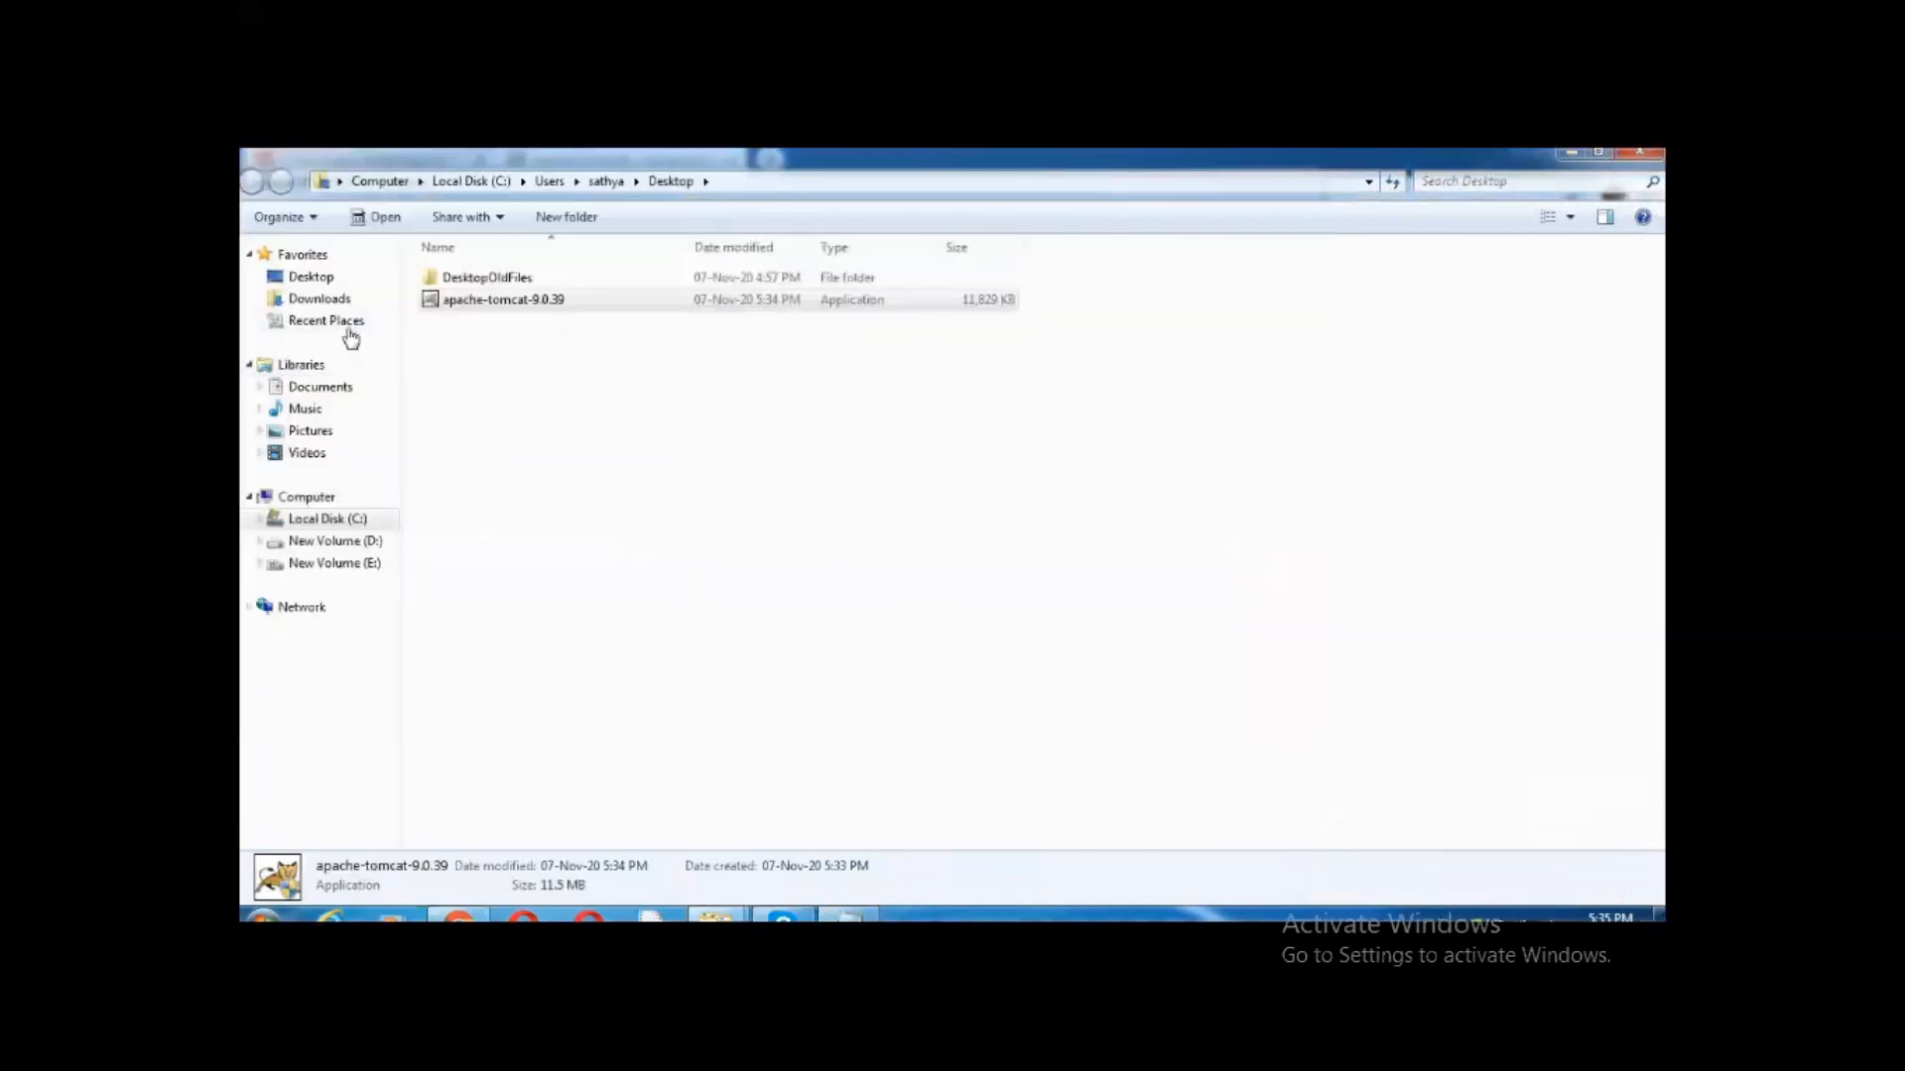
left_click(366, 526)
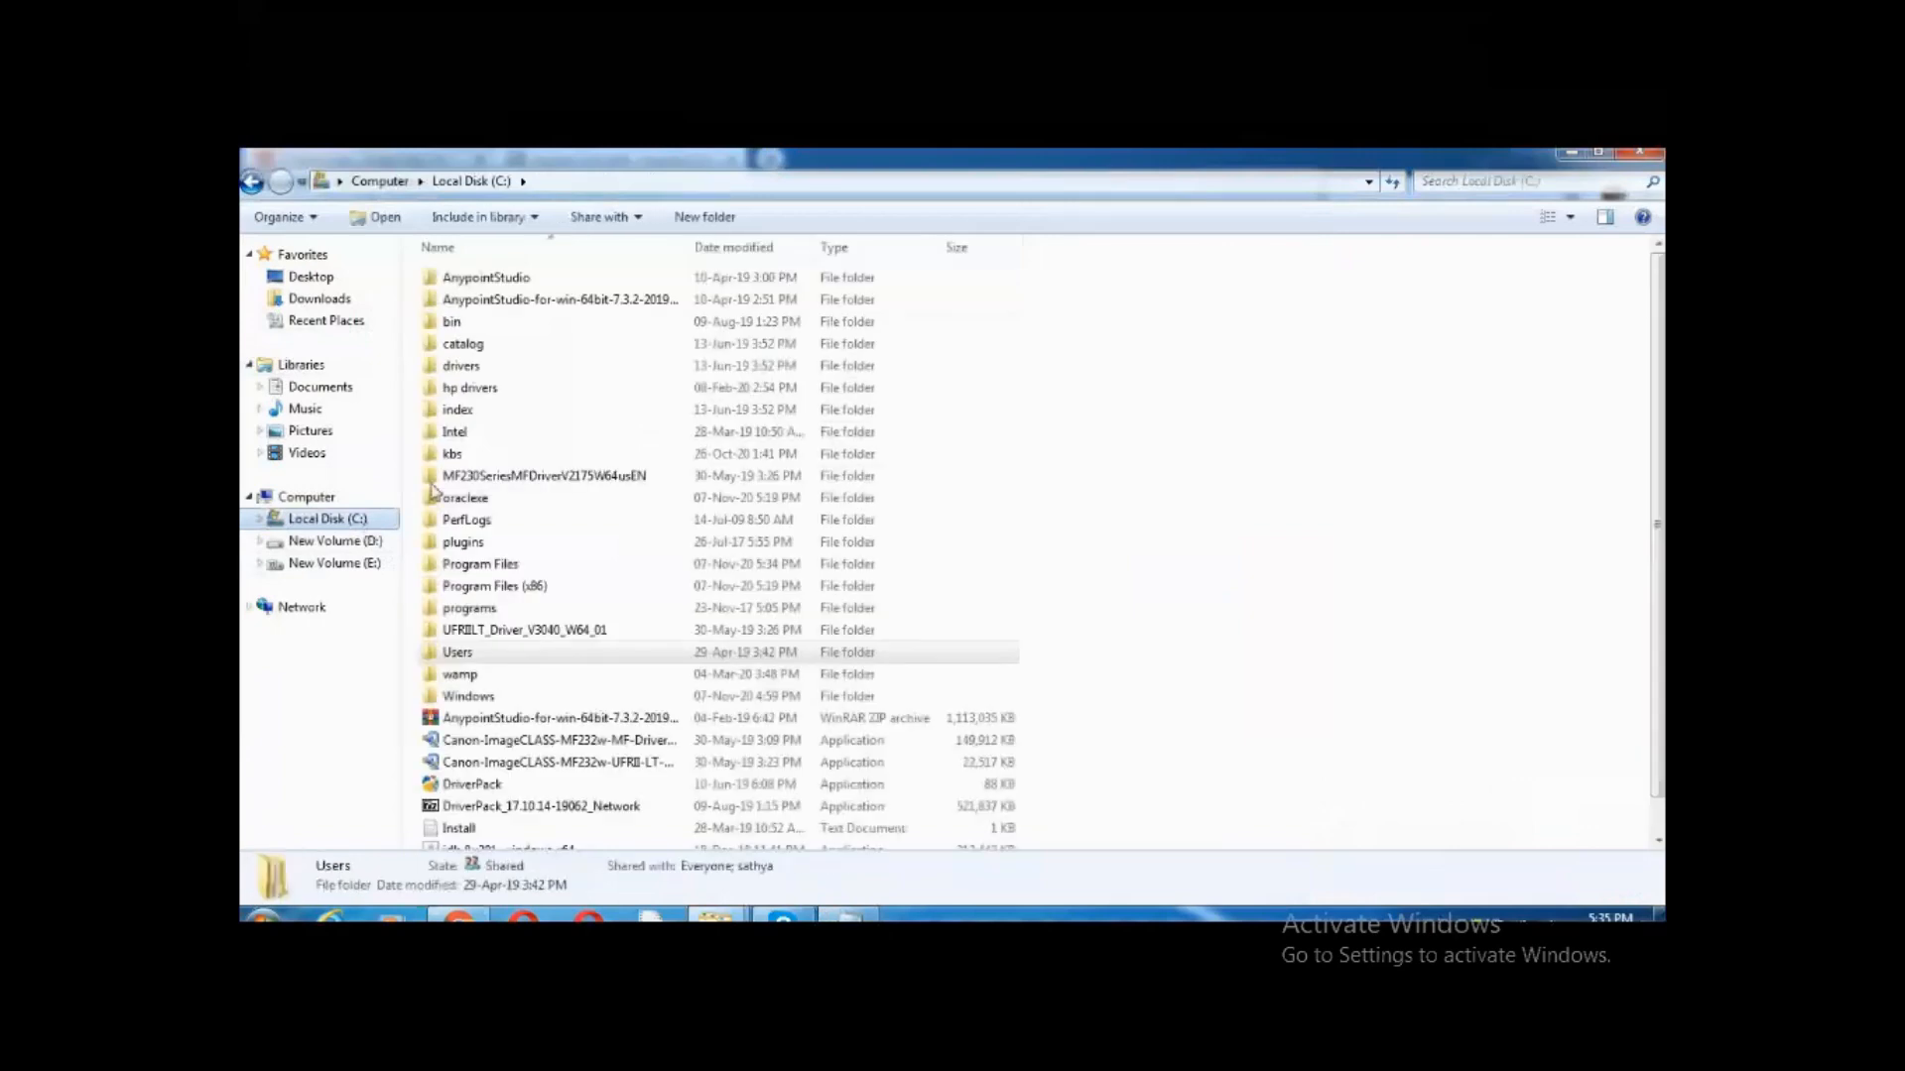
left_click(455, 481)
left_click(501, 519)
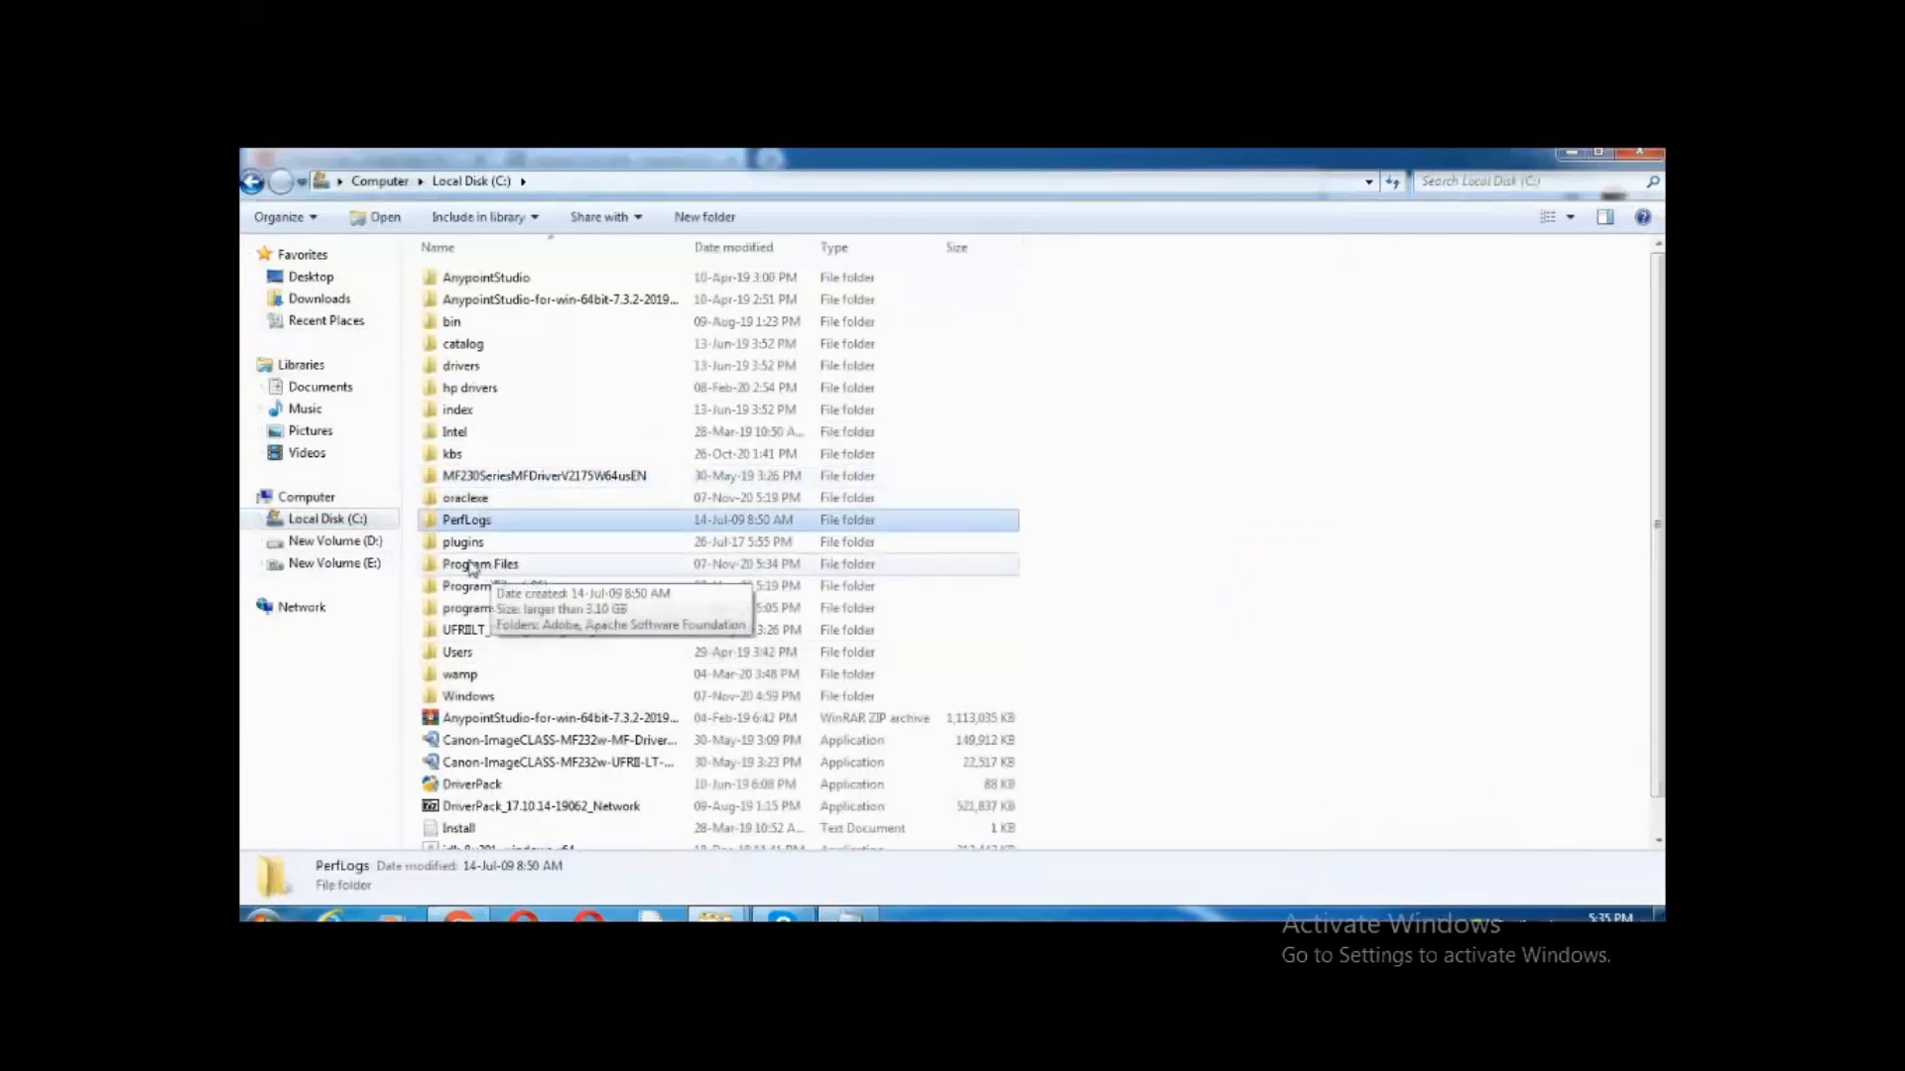
left_click(486, 568)
double_click(486, 568)
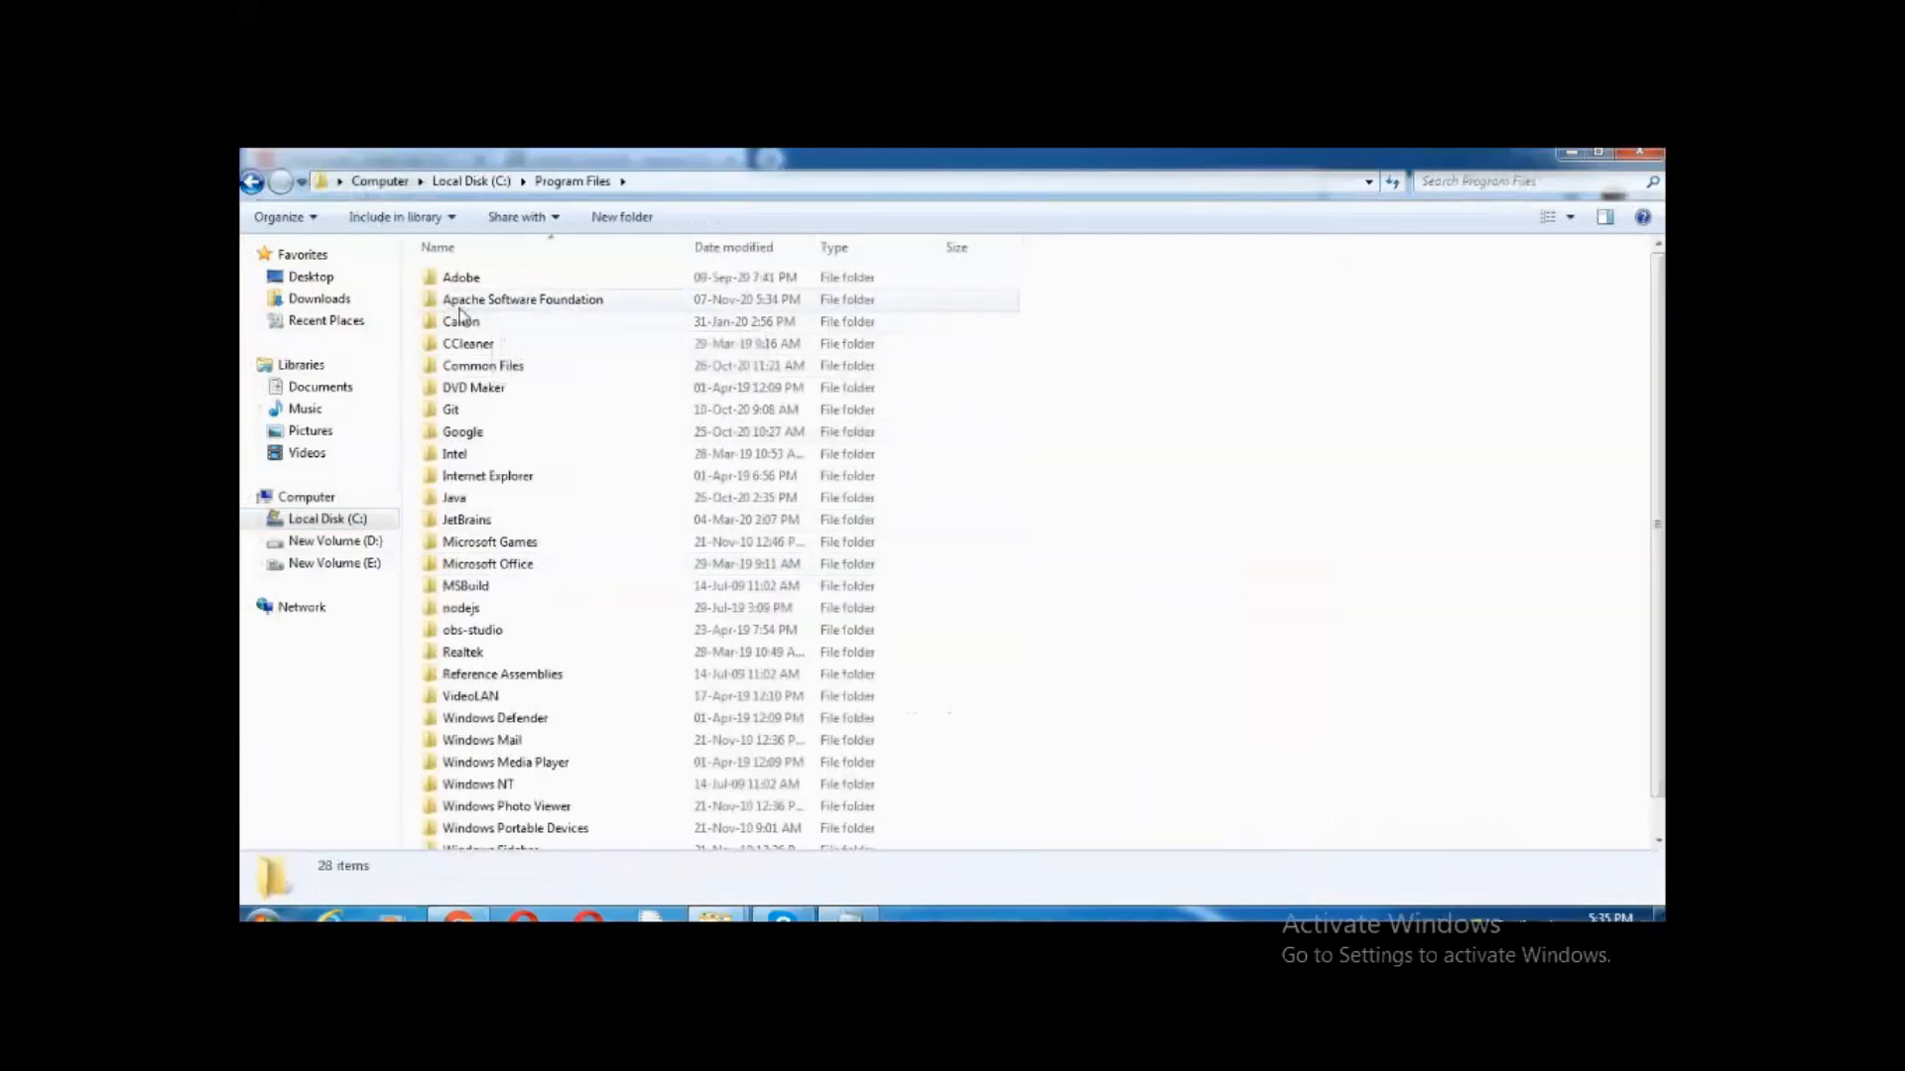
Open Apache Software Foundation\Tomcat 9.0\bin, granting folder access, and launch Tomcat9
double_click(536, 301)
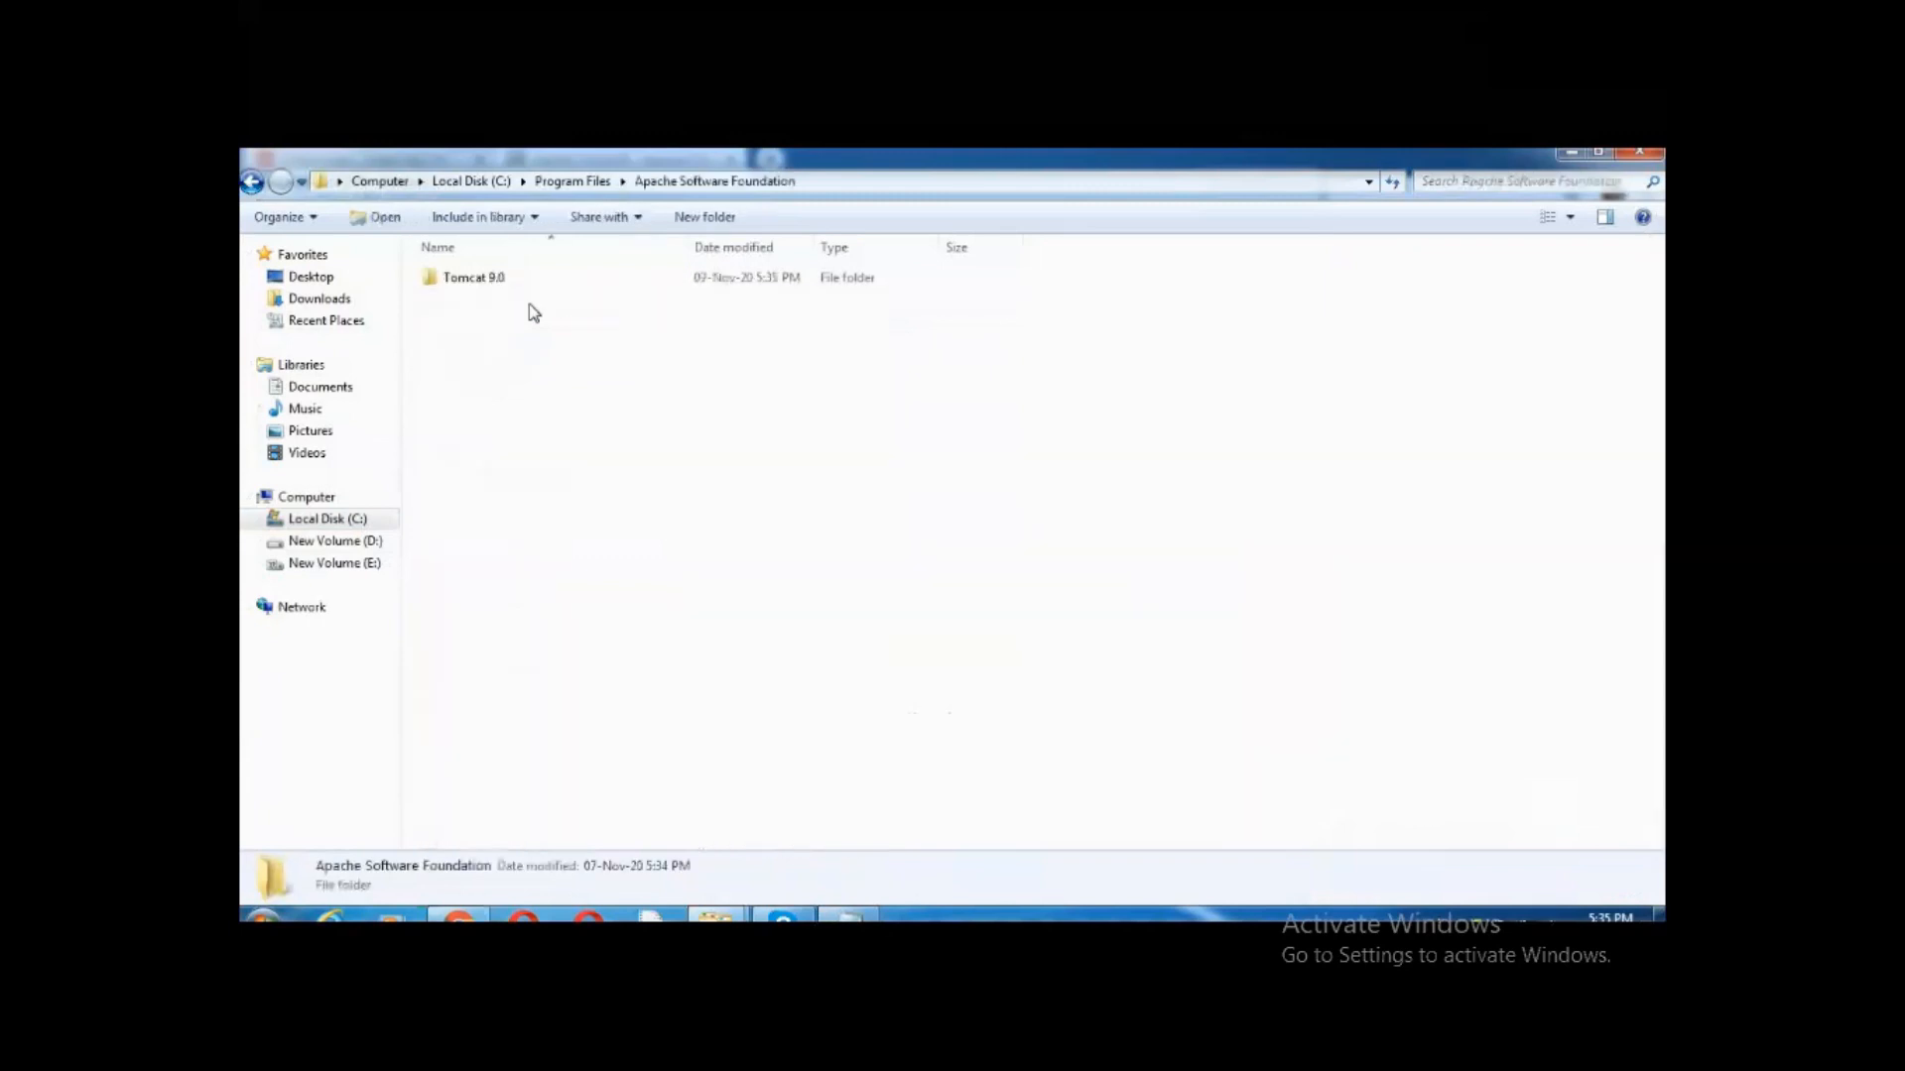
double_click(483, 285)
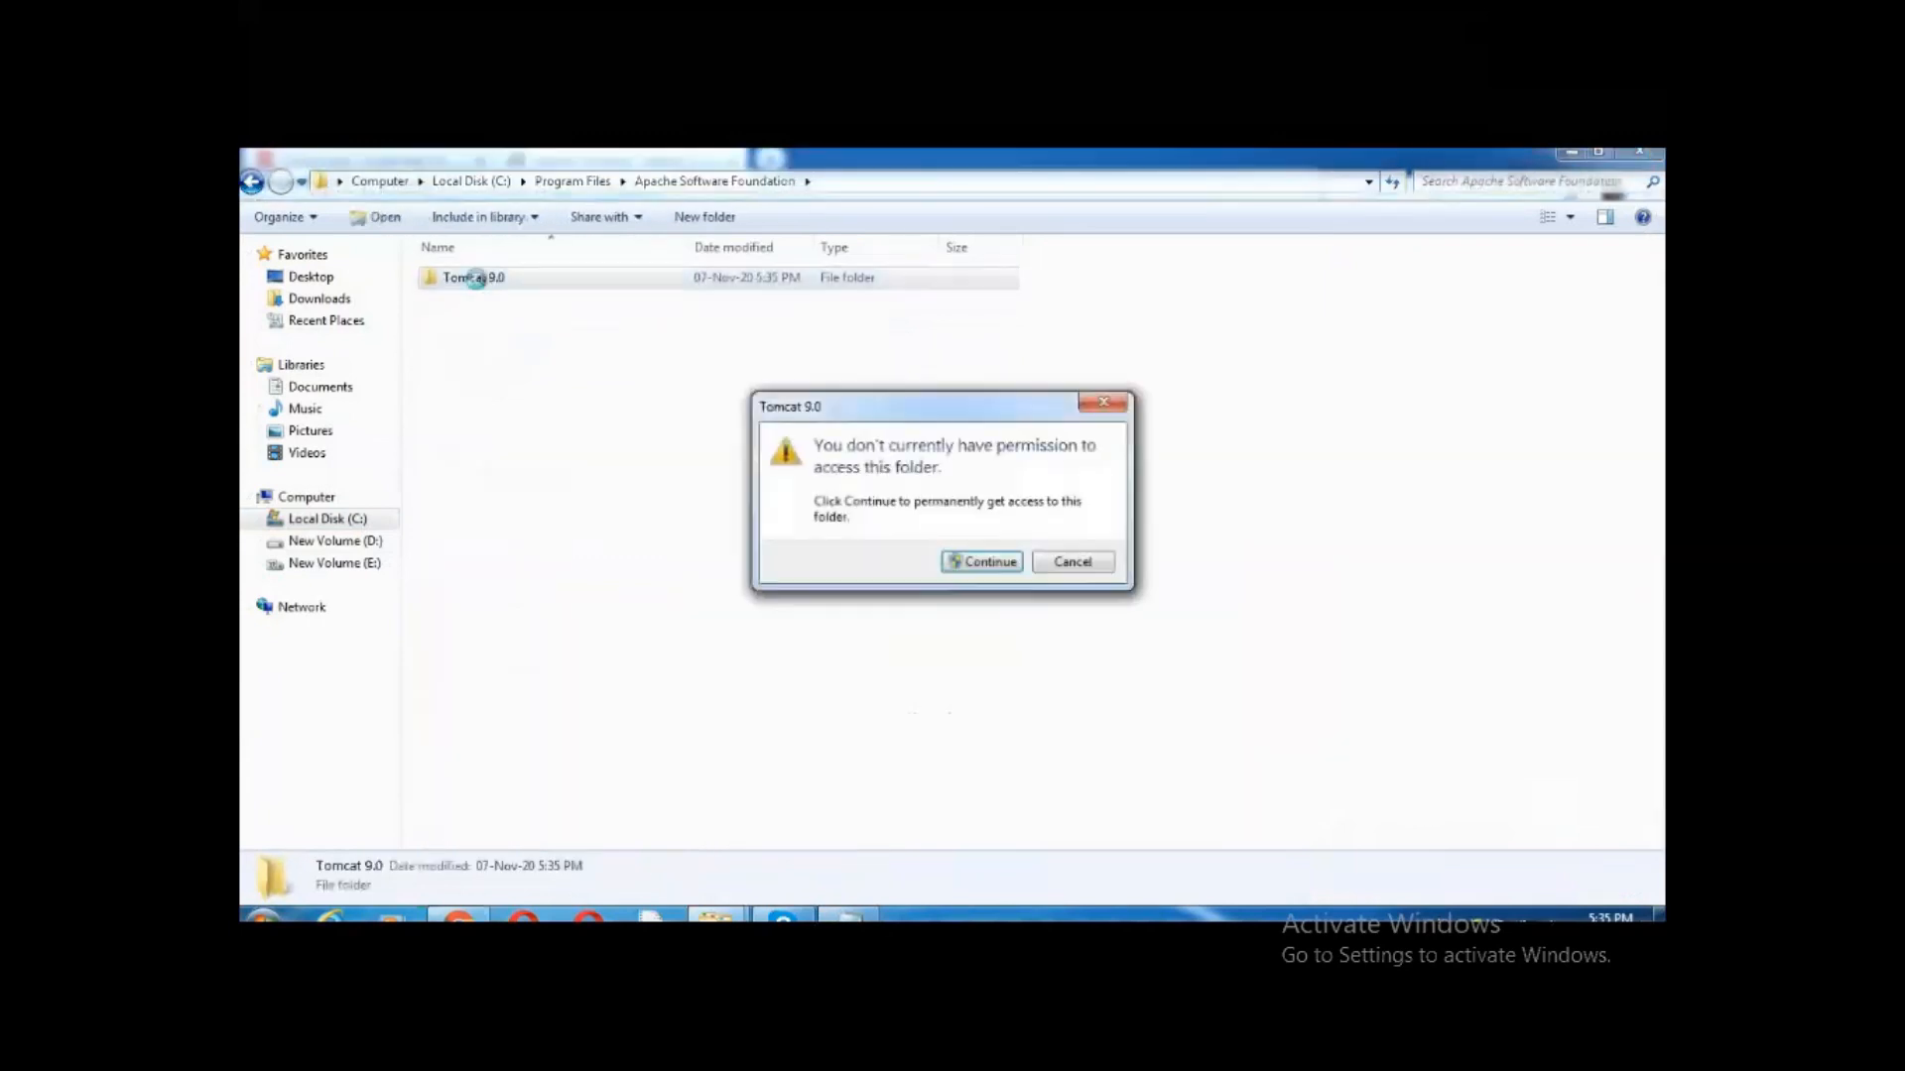
left_click(970, 563)
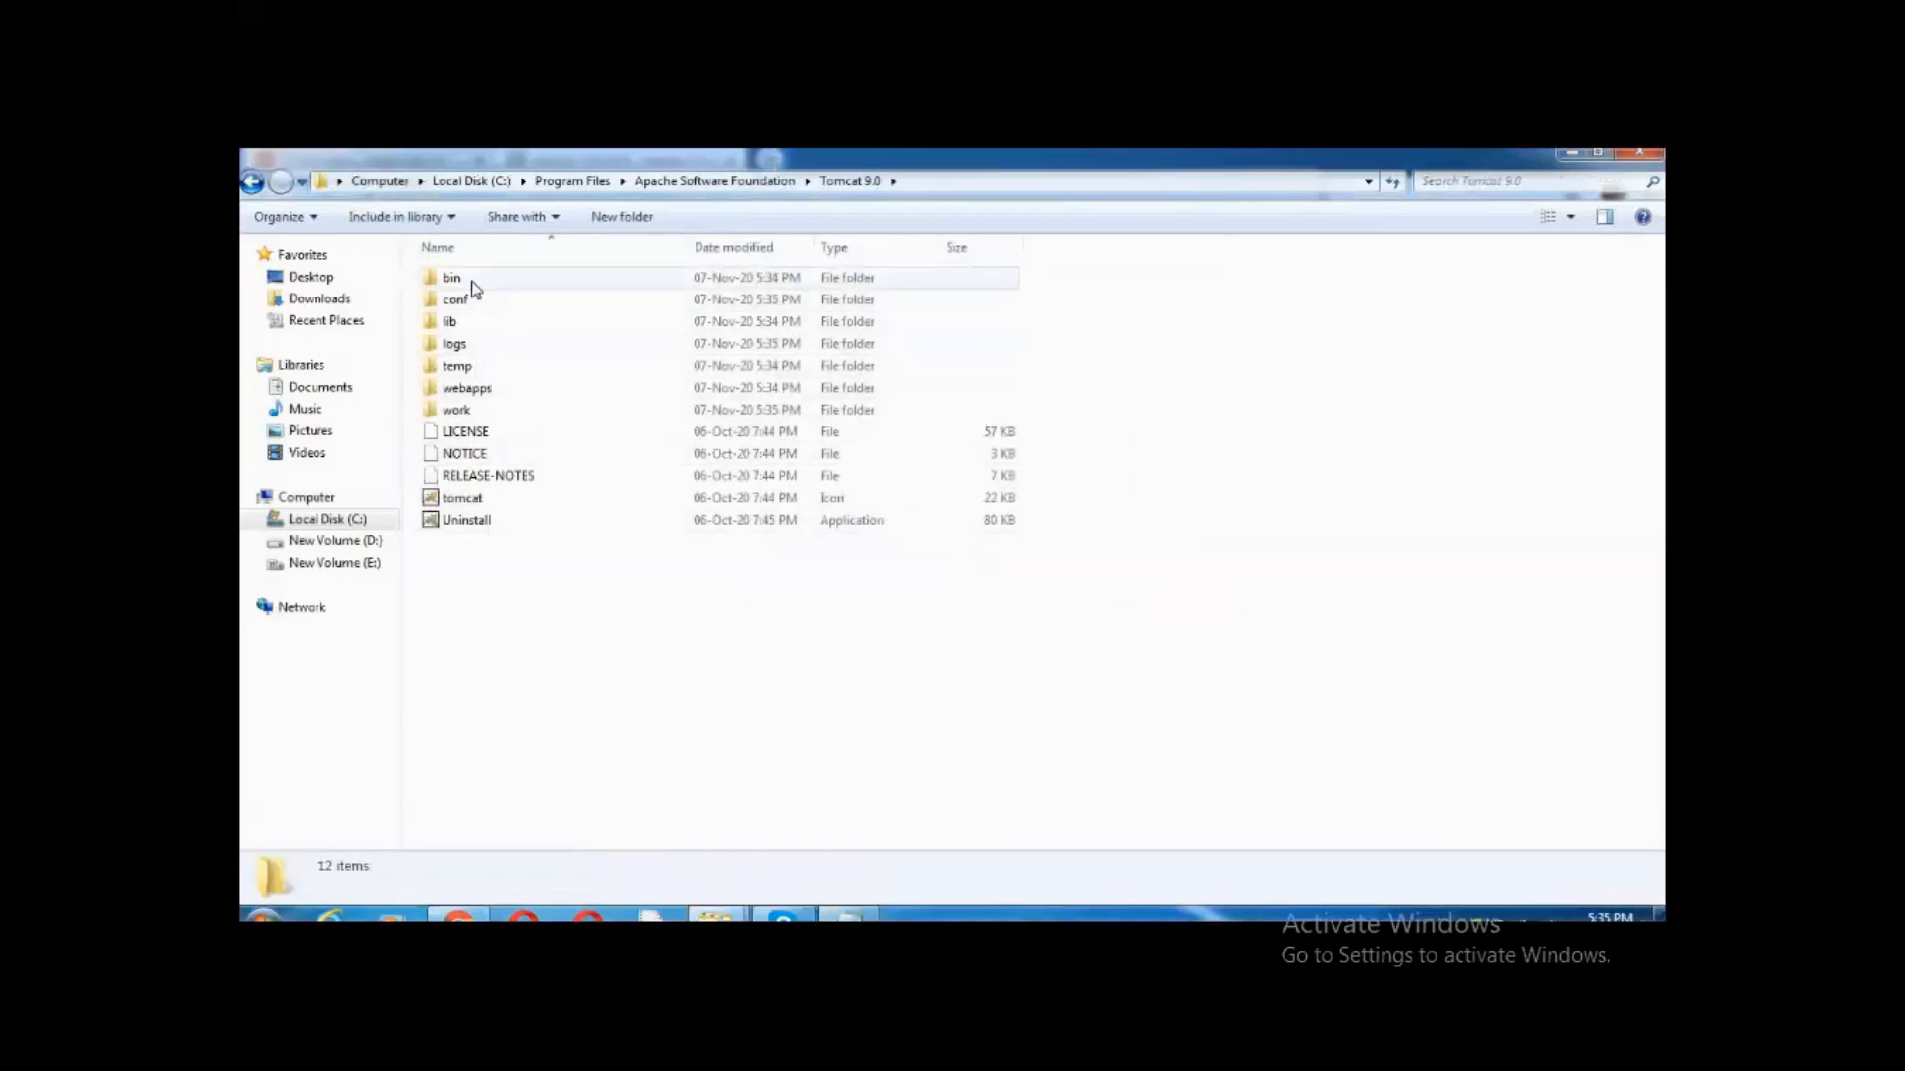
double_click(474, 289)
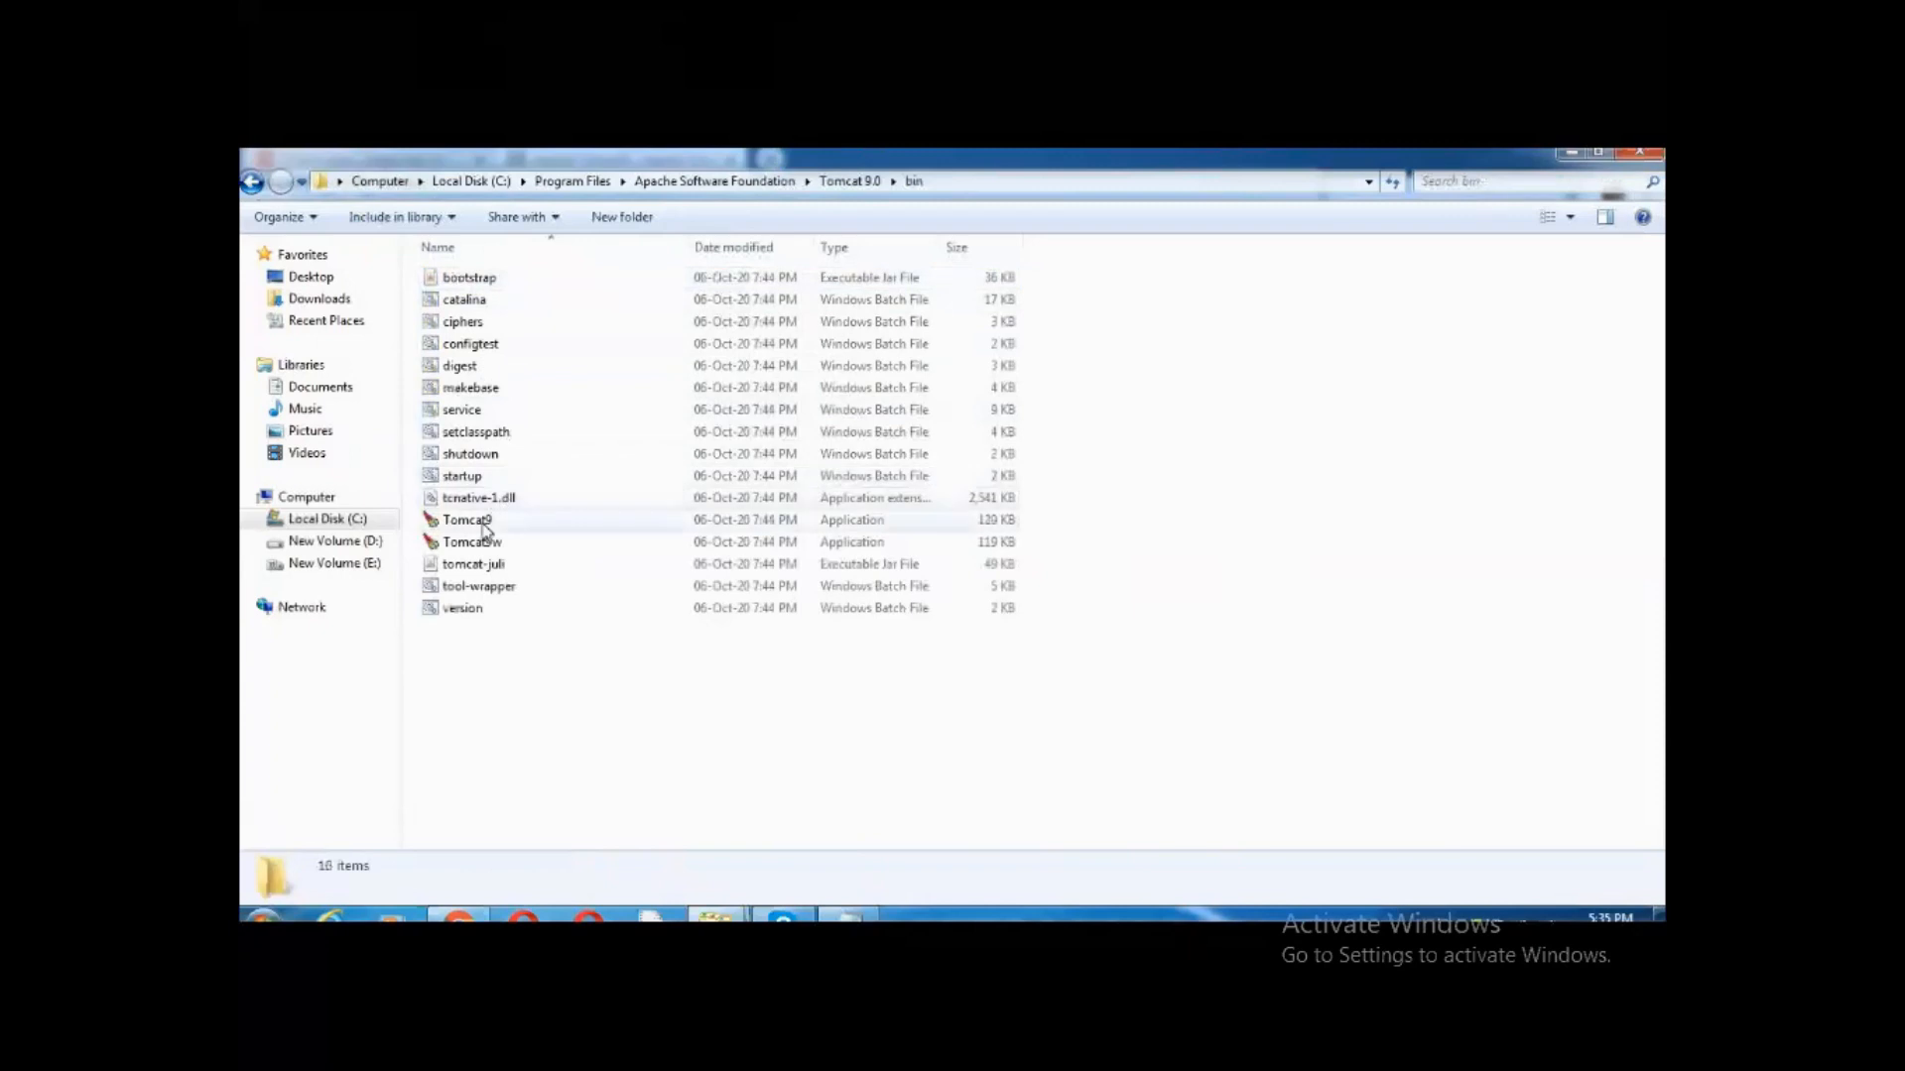
double_click(483, 525)
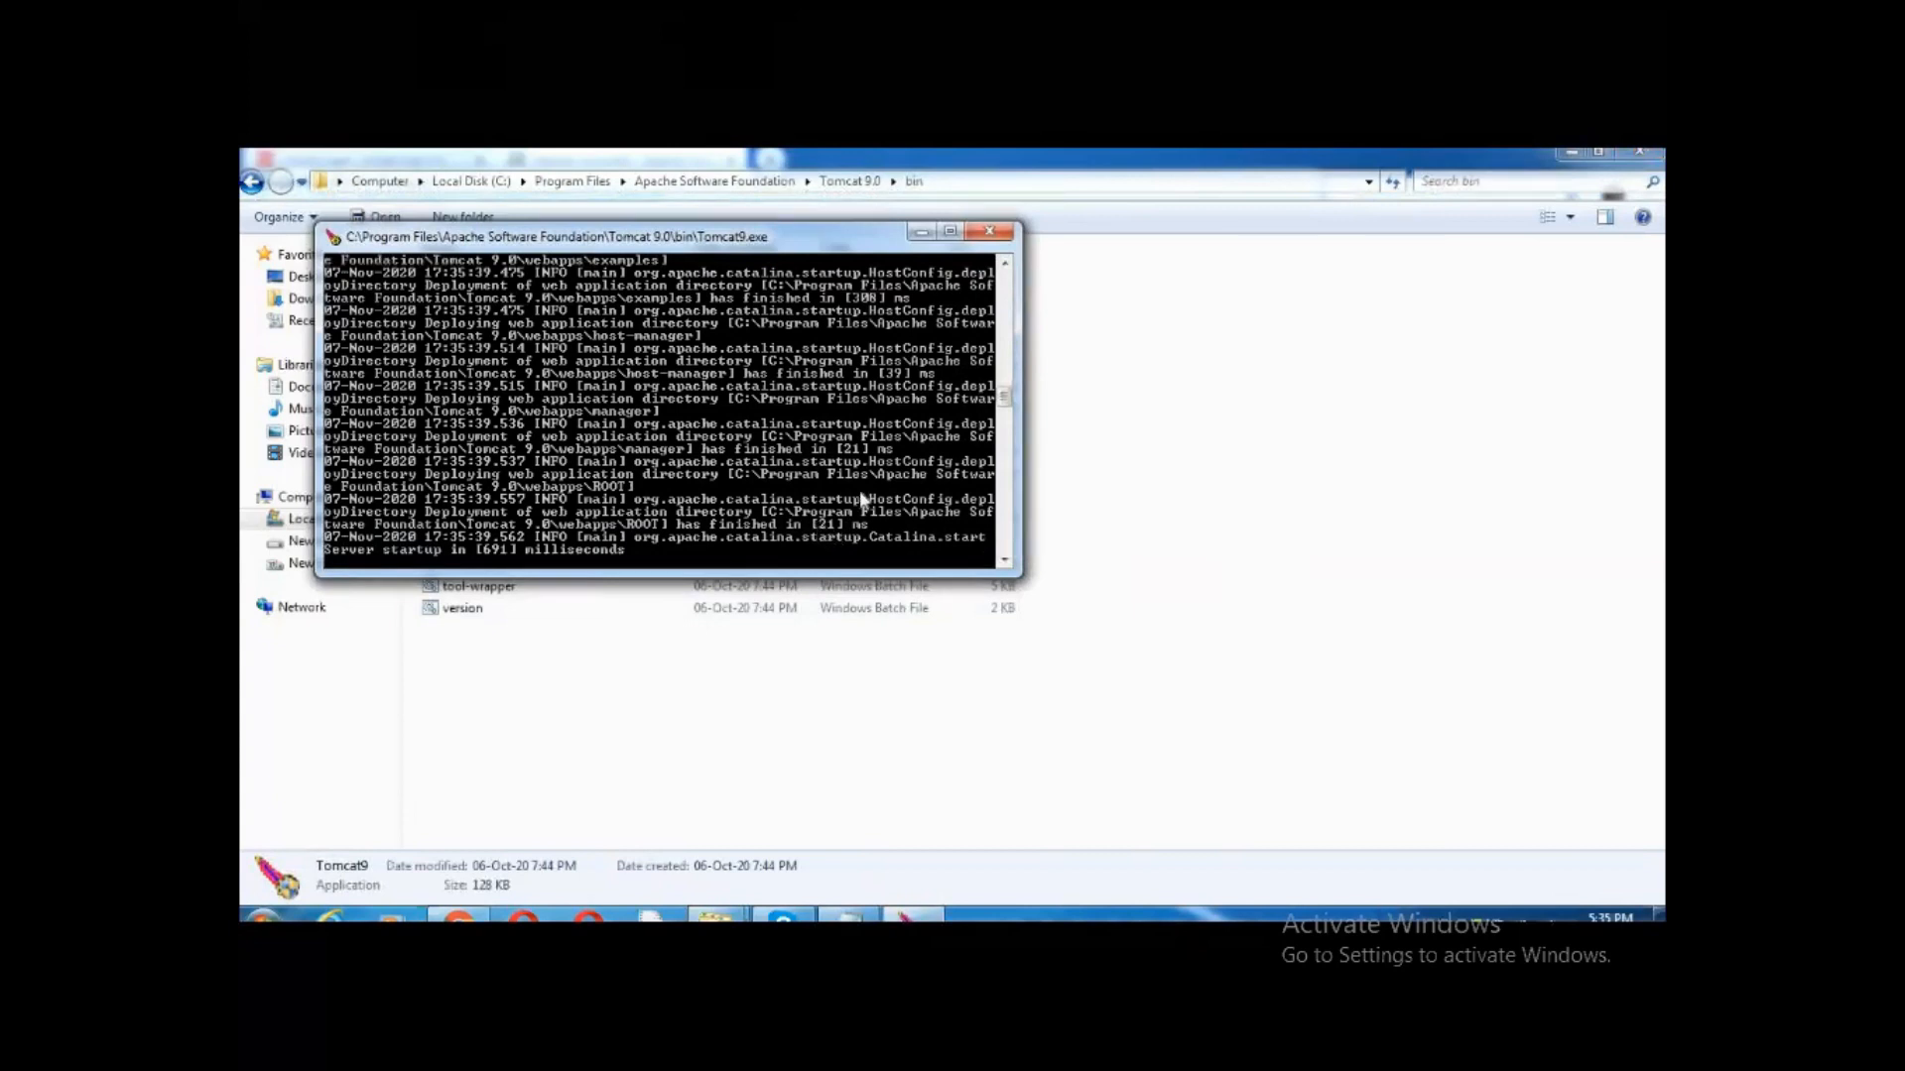
Go back to the Tomcat 9.0 folder, open lib and select servlet-api.jar
left_click(1064, 660)
key("BackSpace")
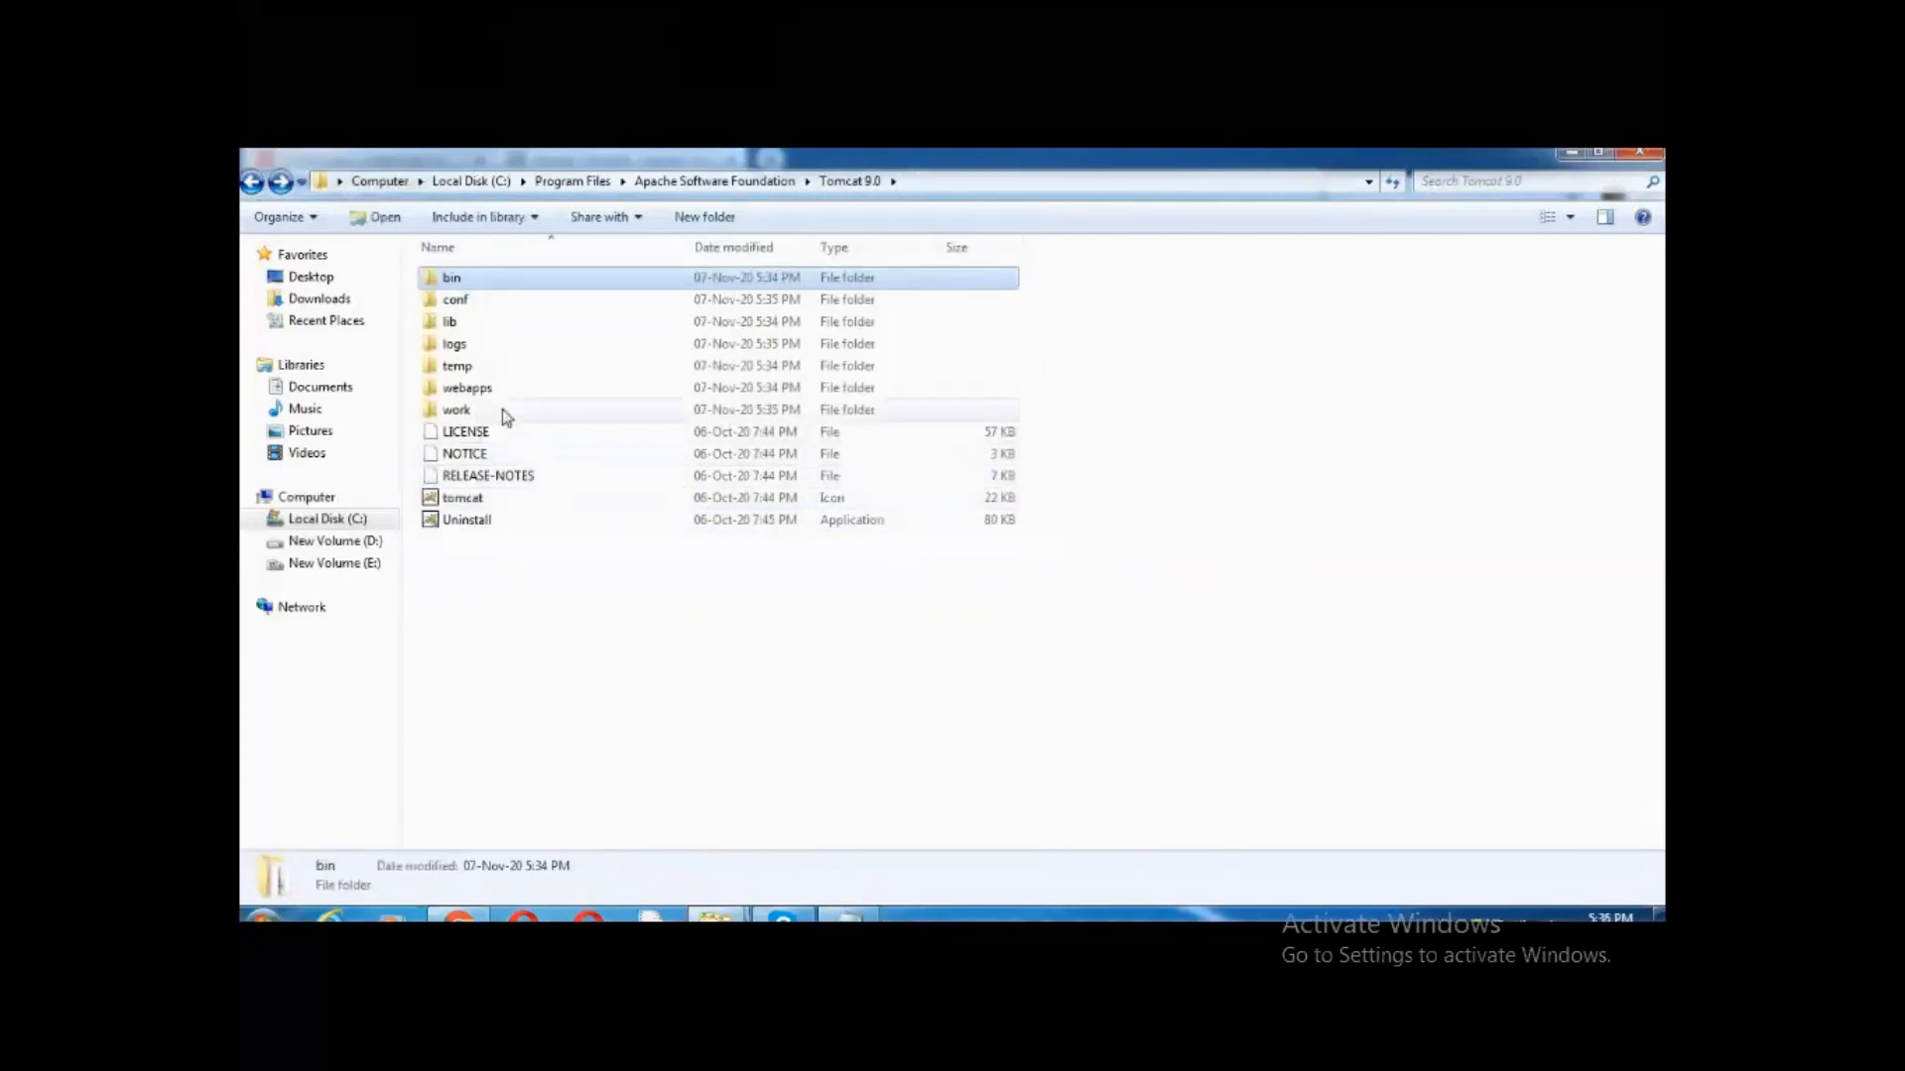
double_click(452, 322)
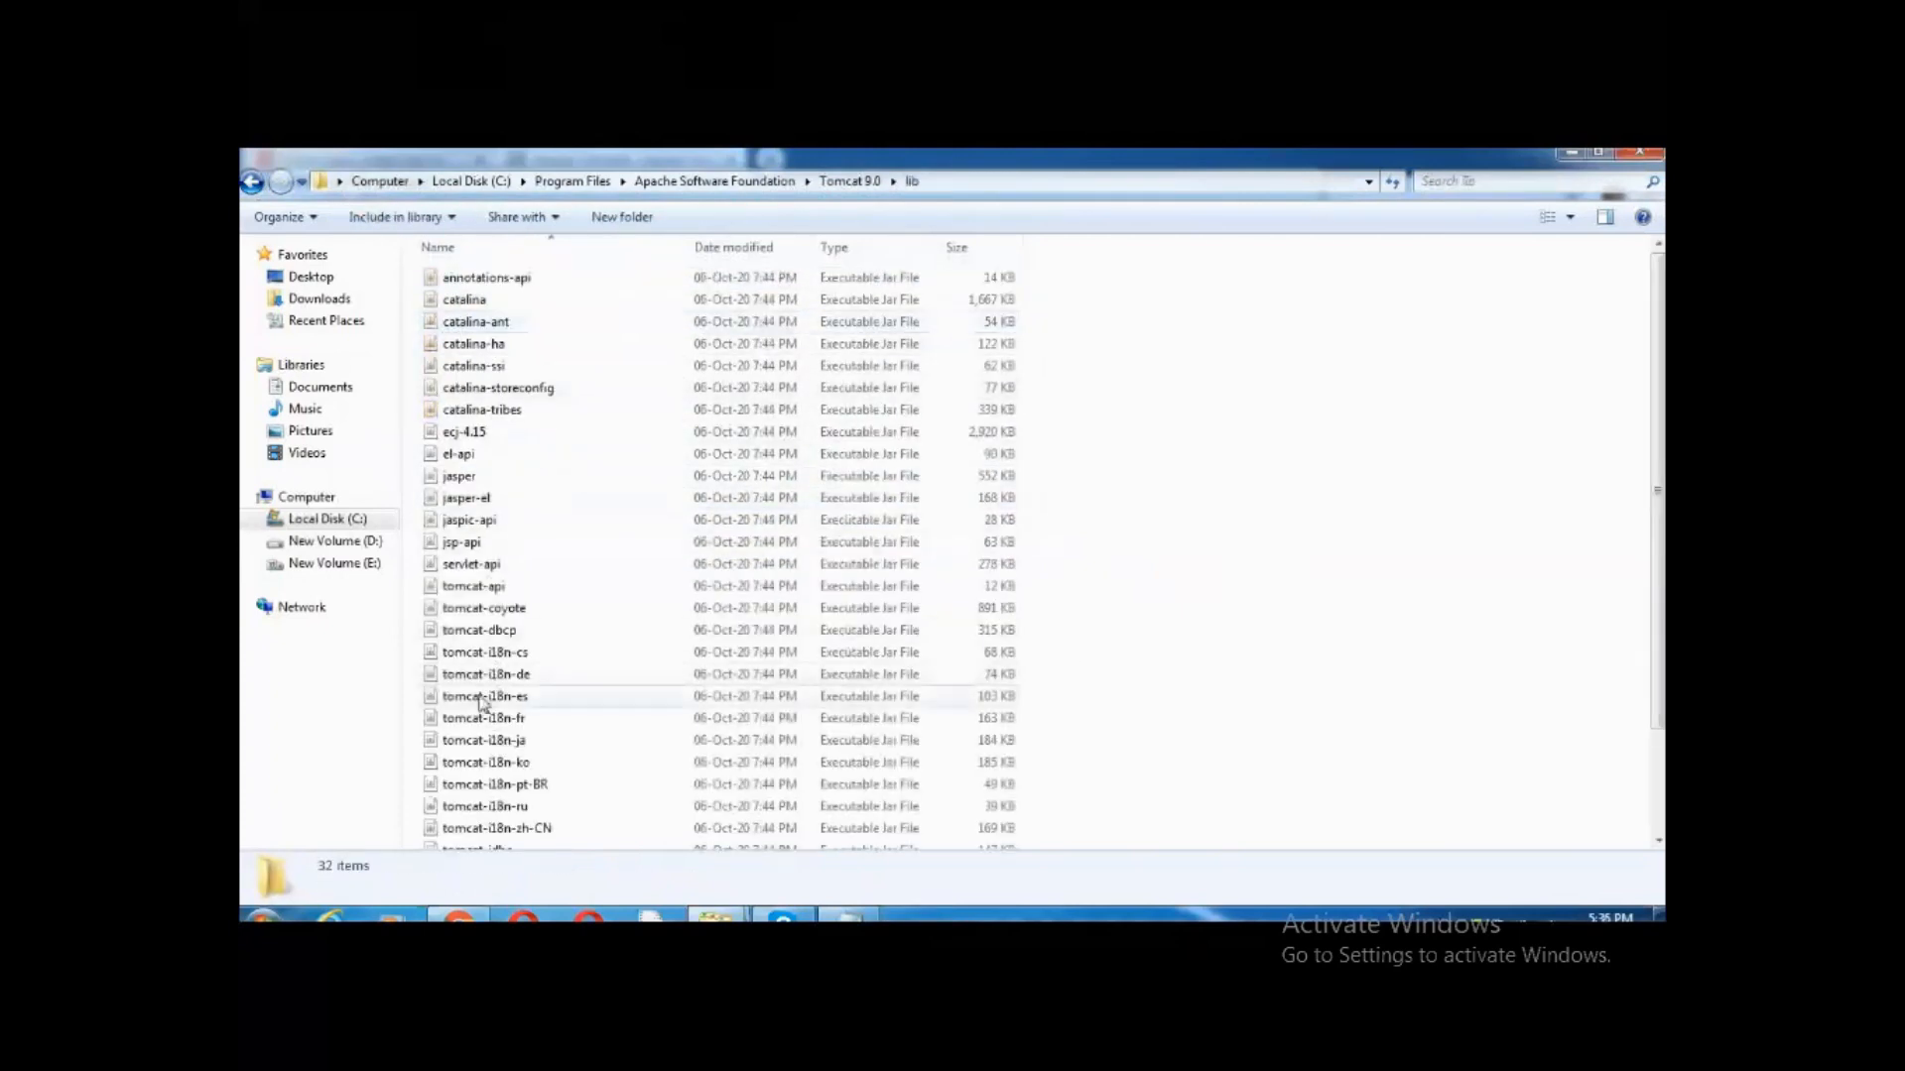
left_click(476, 565)
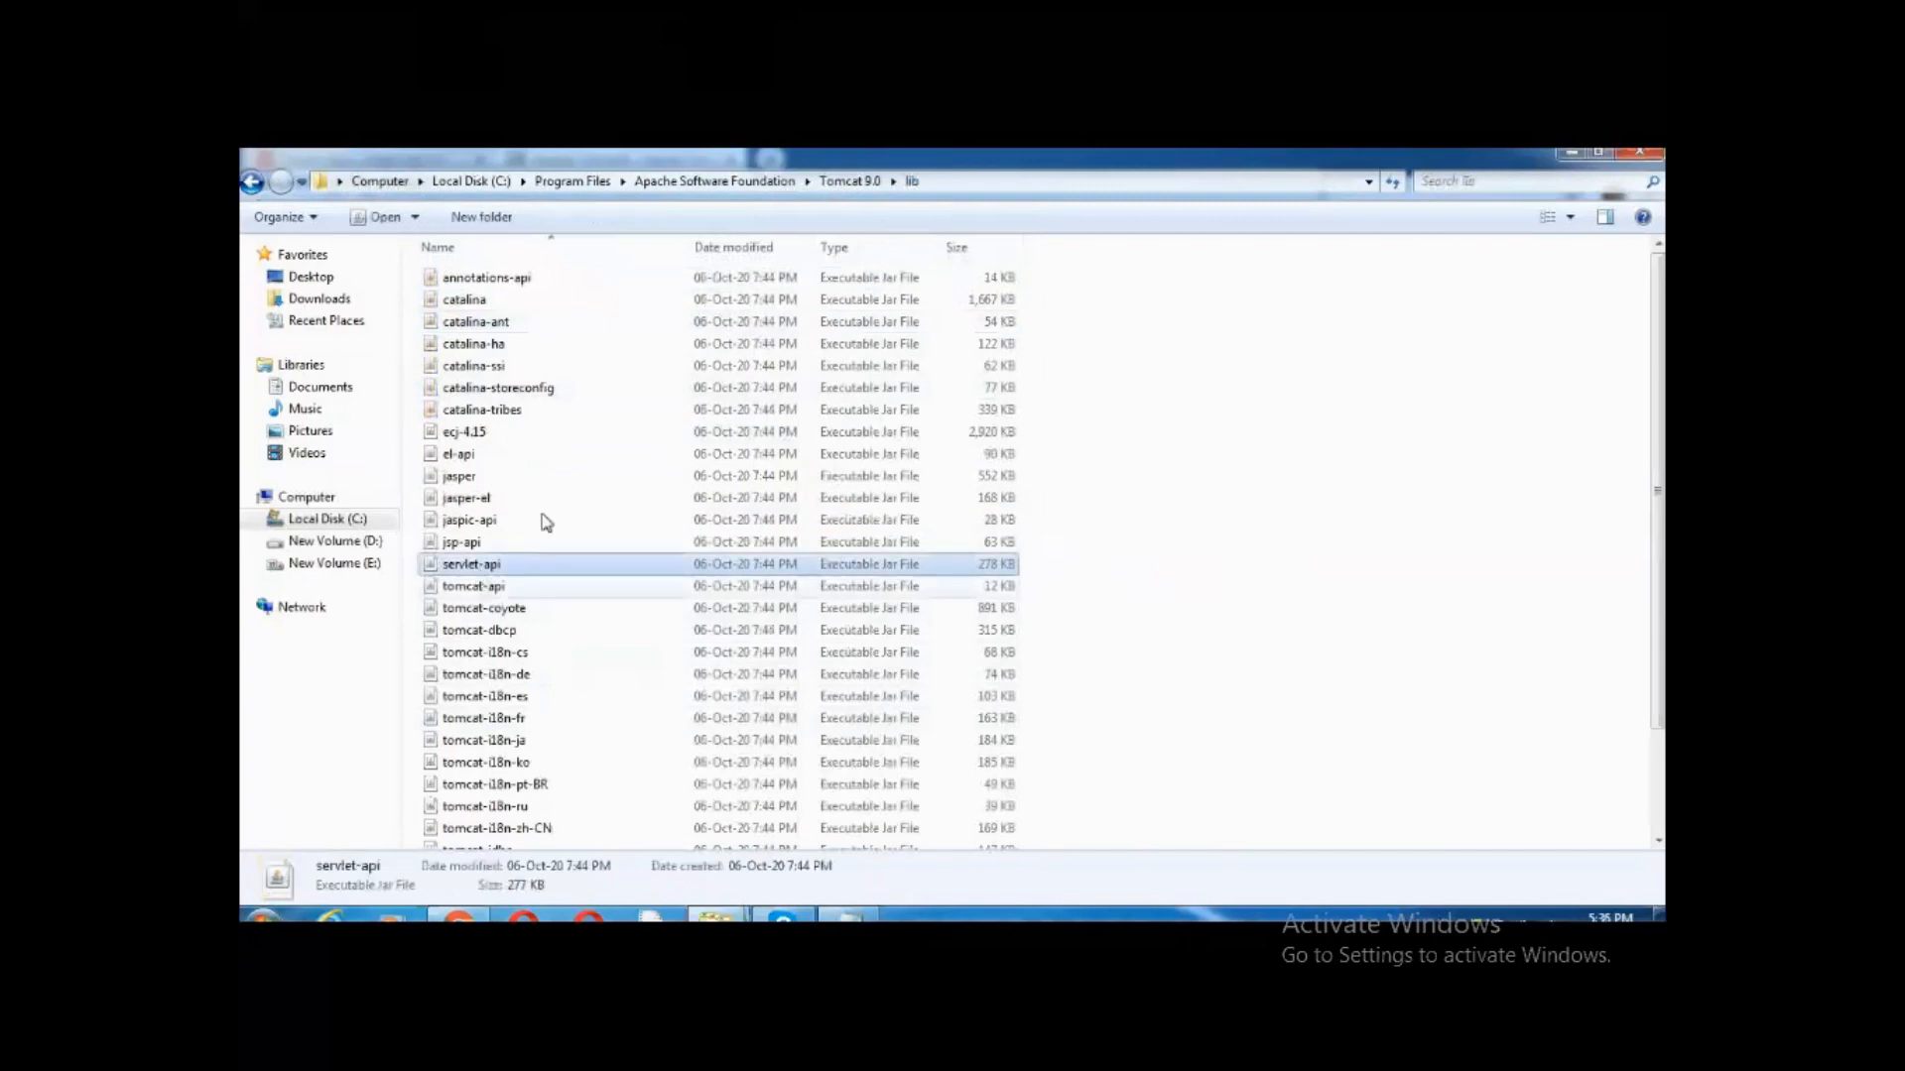
Complete the address bar to the full servlet-api.jar path and copy it
left_click(990, 185)
left_click(990, 182)
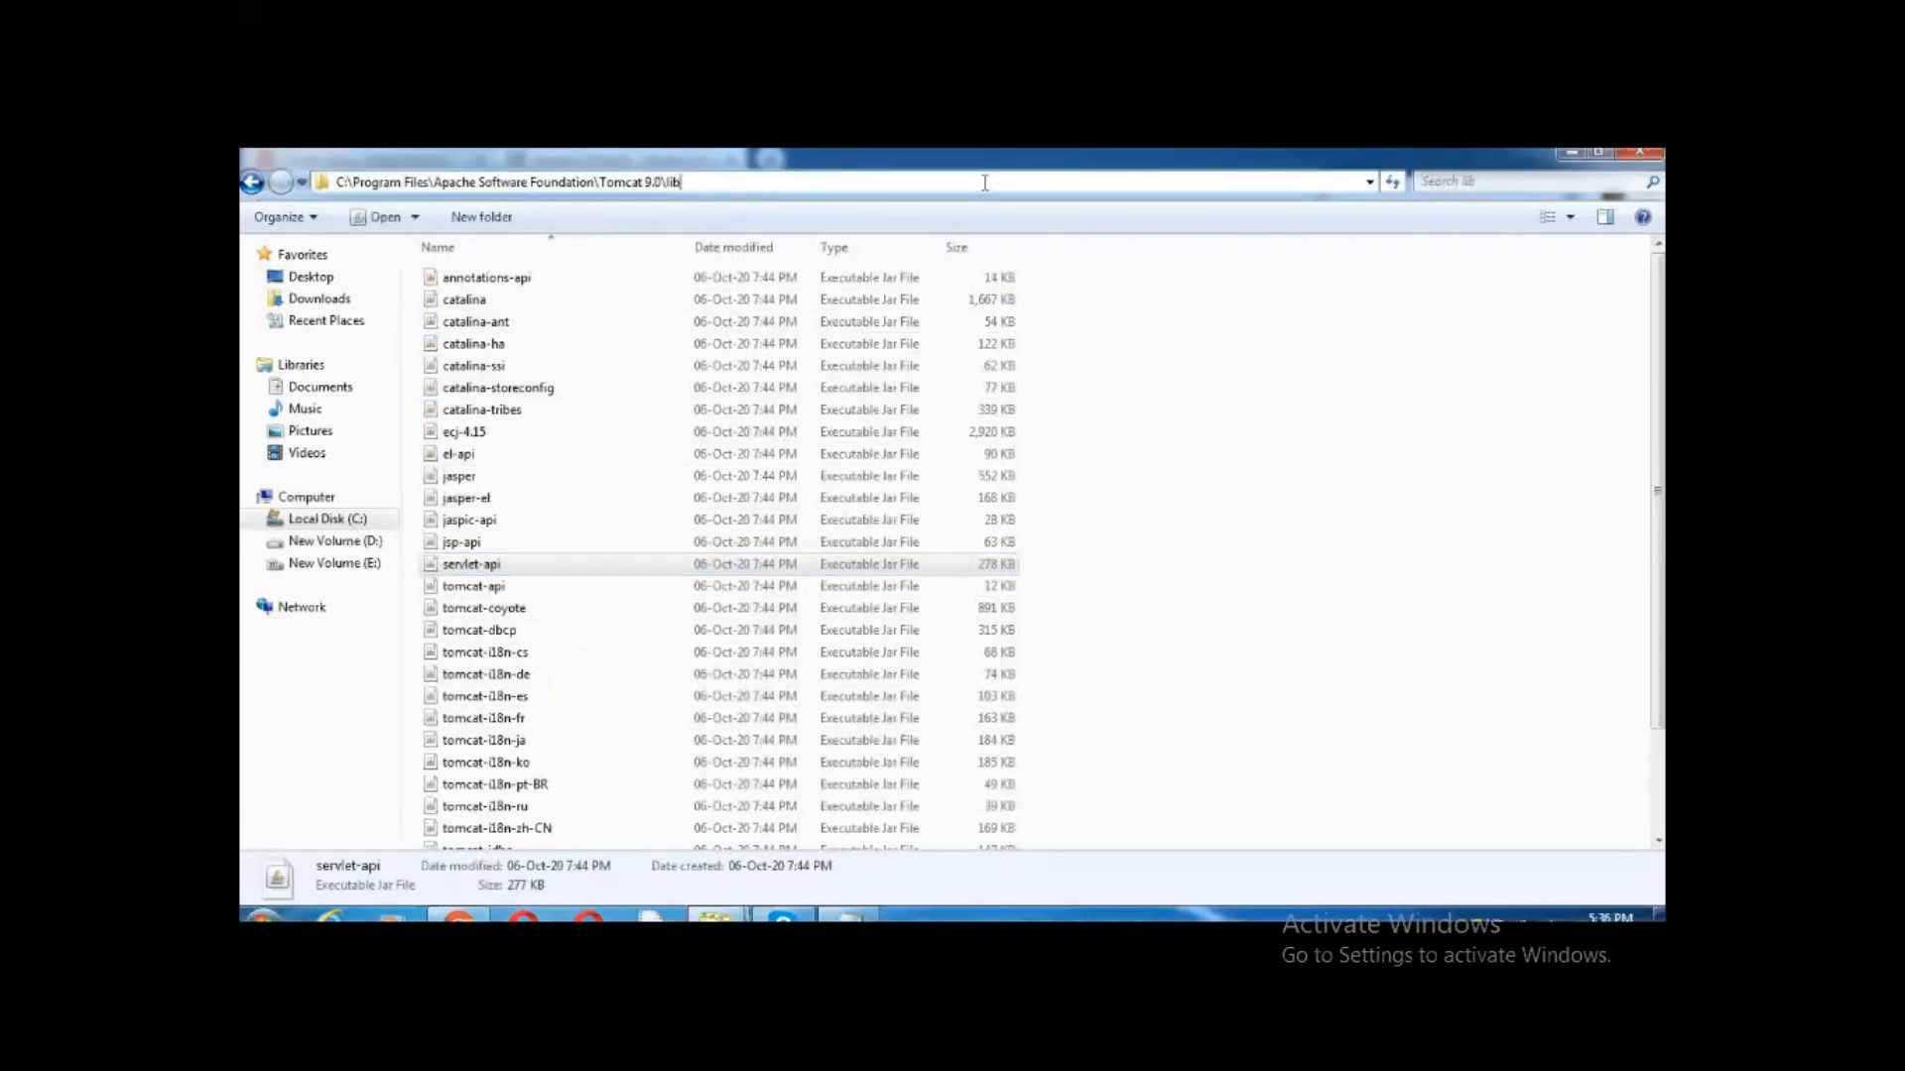
type("\\")
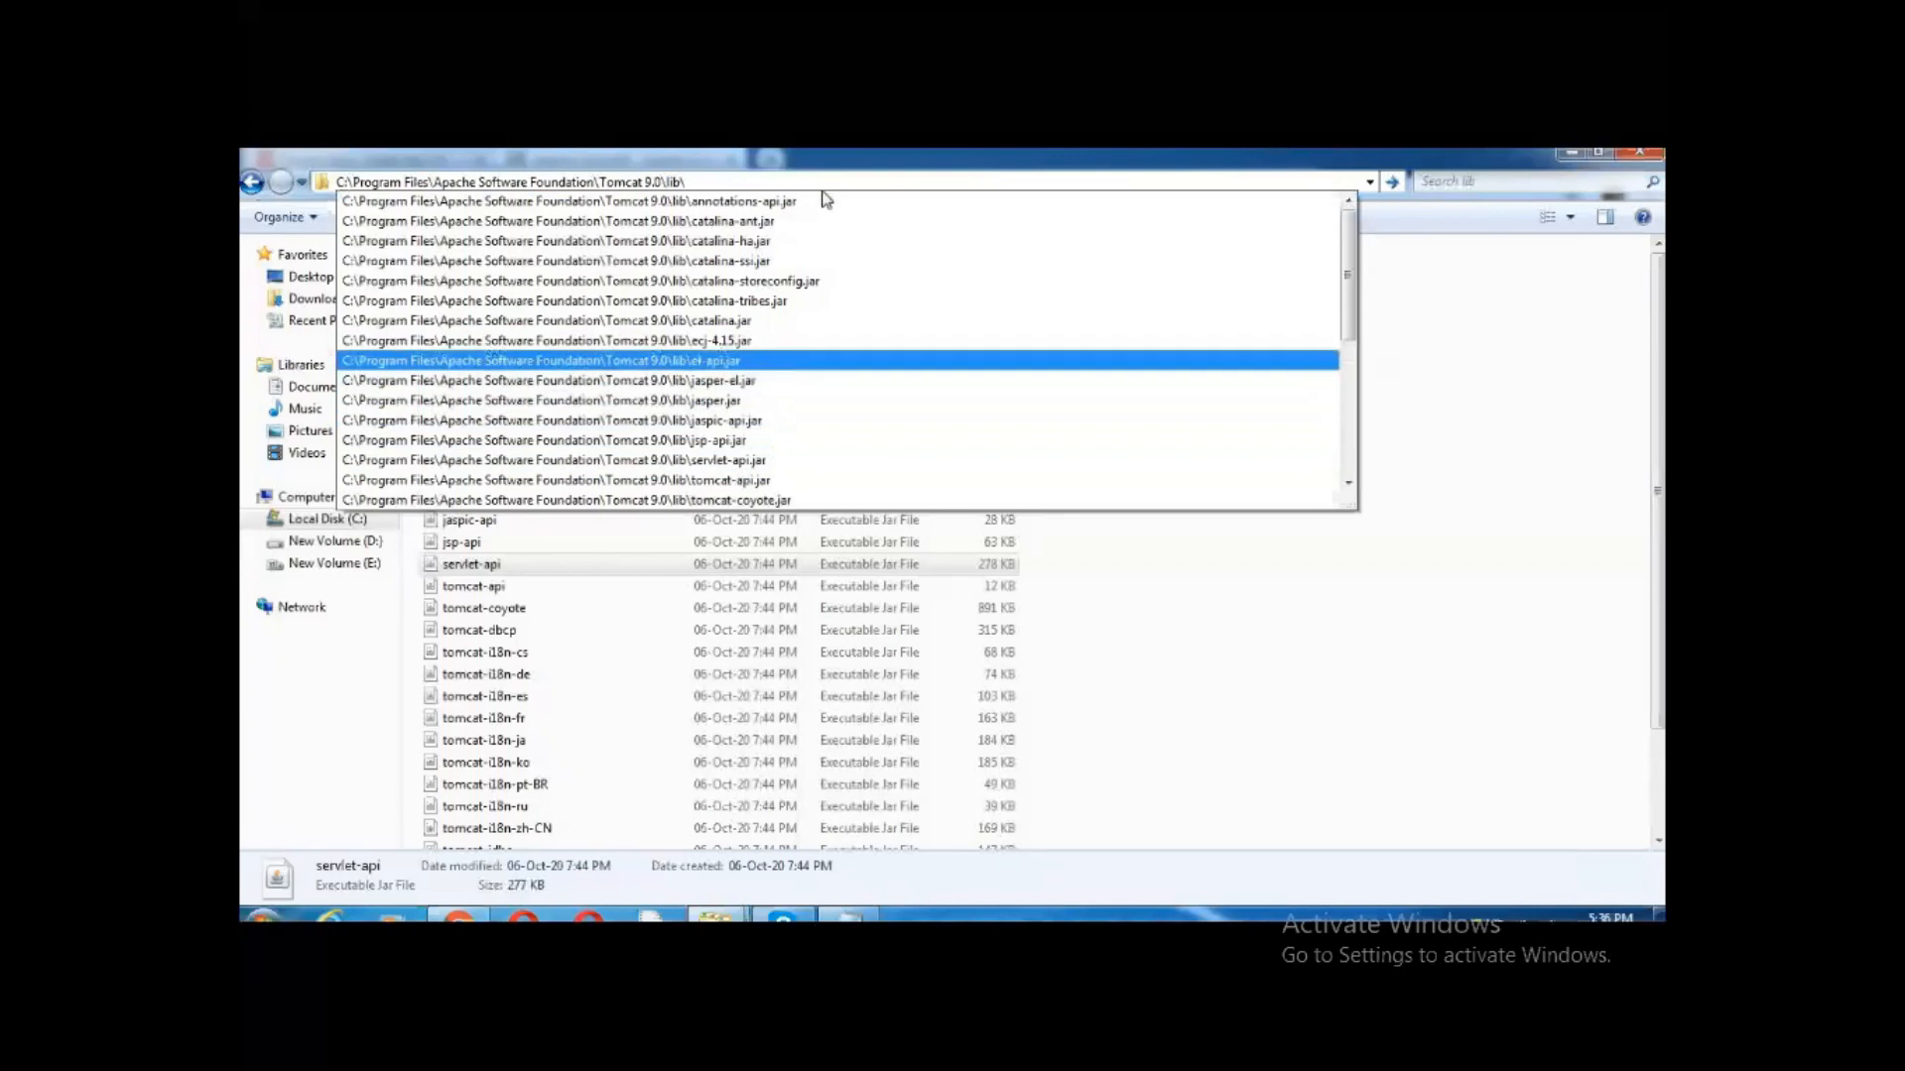
type("se")
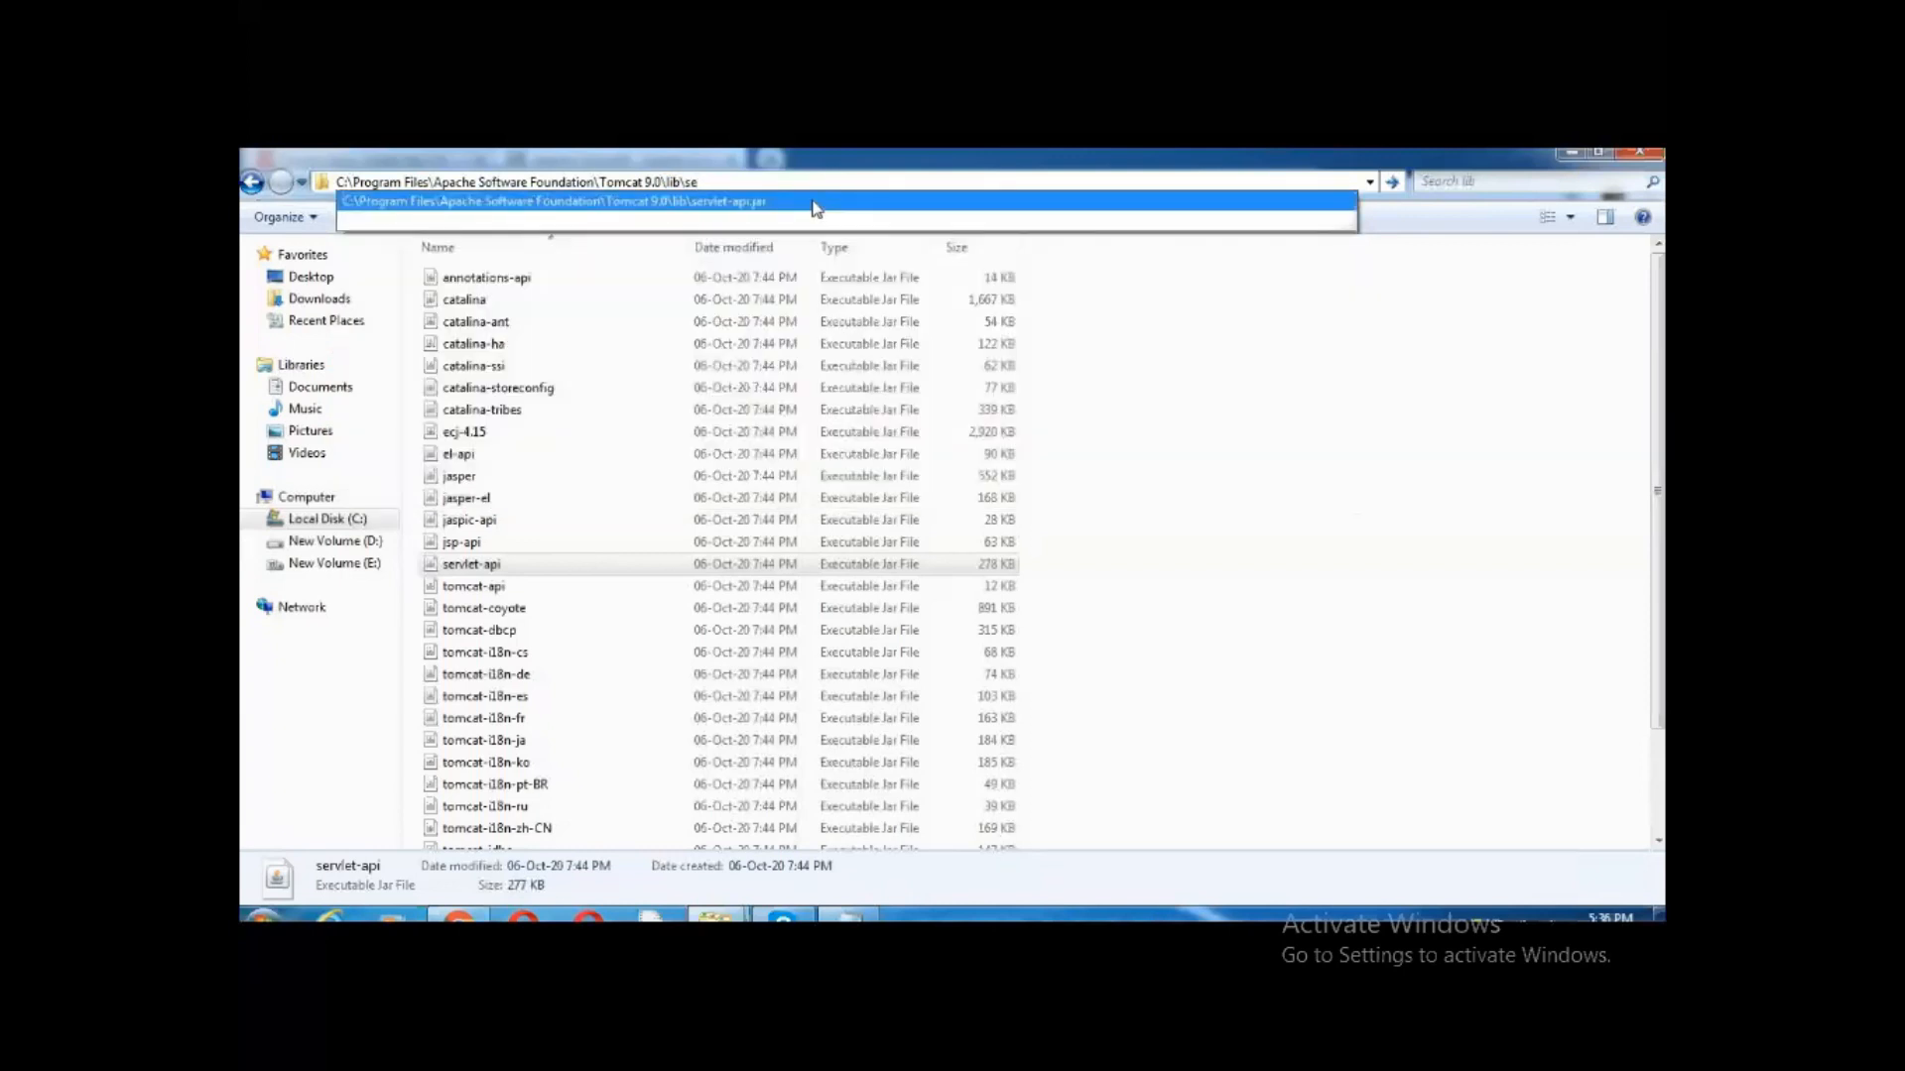
left_click(815, 204)
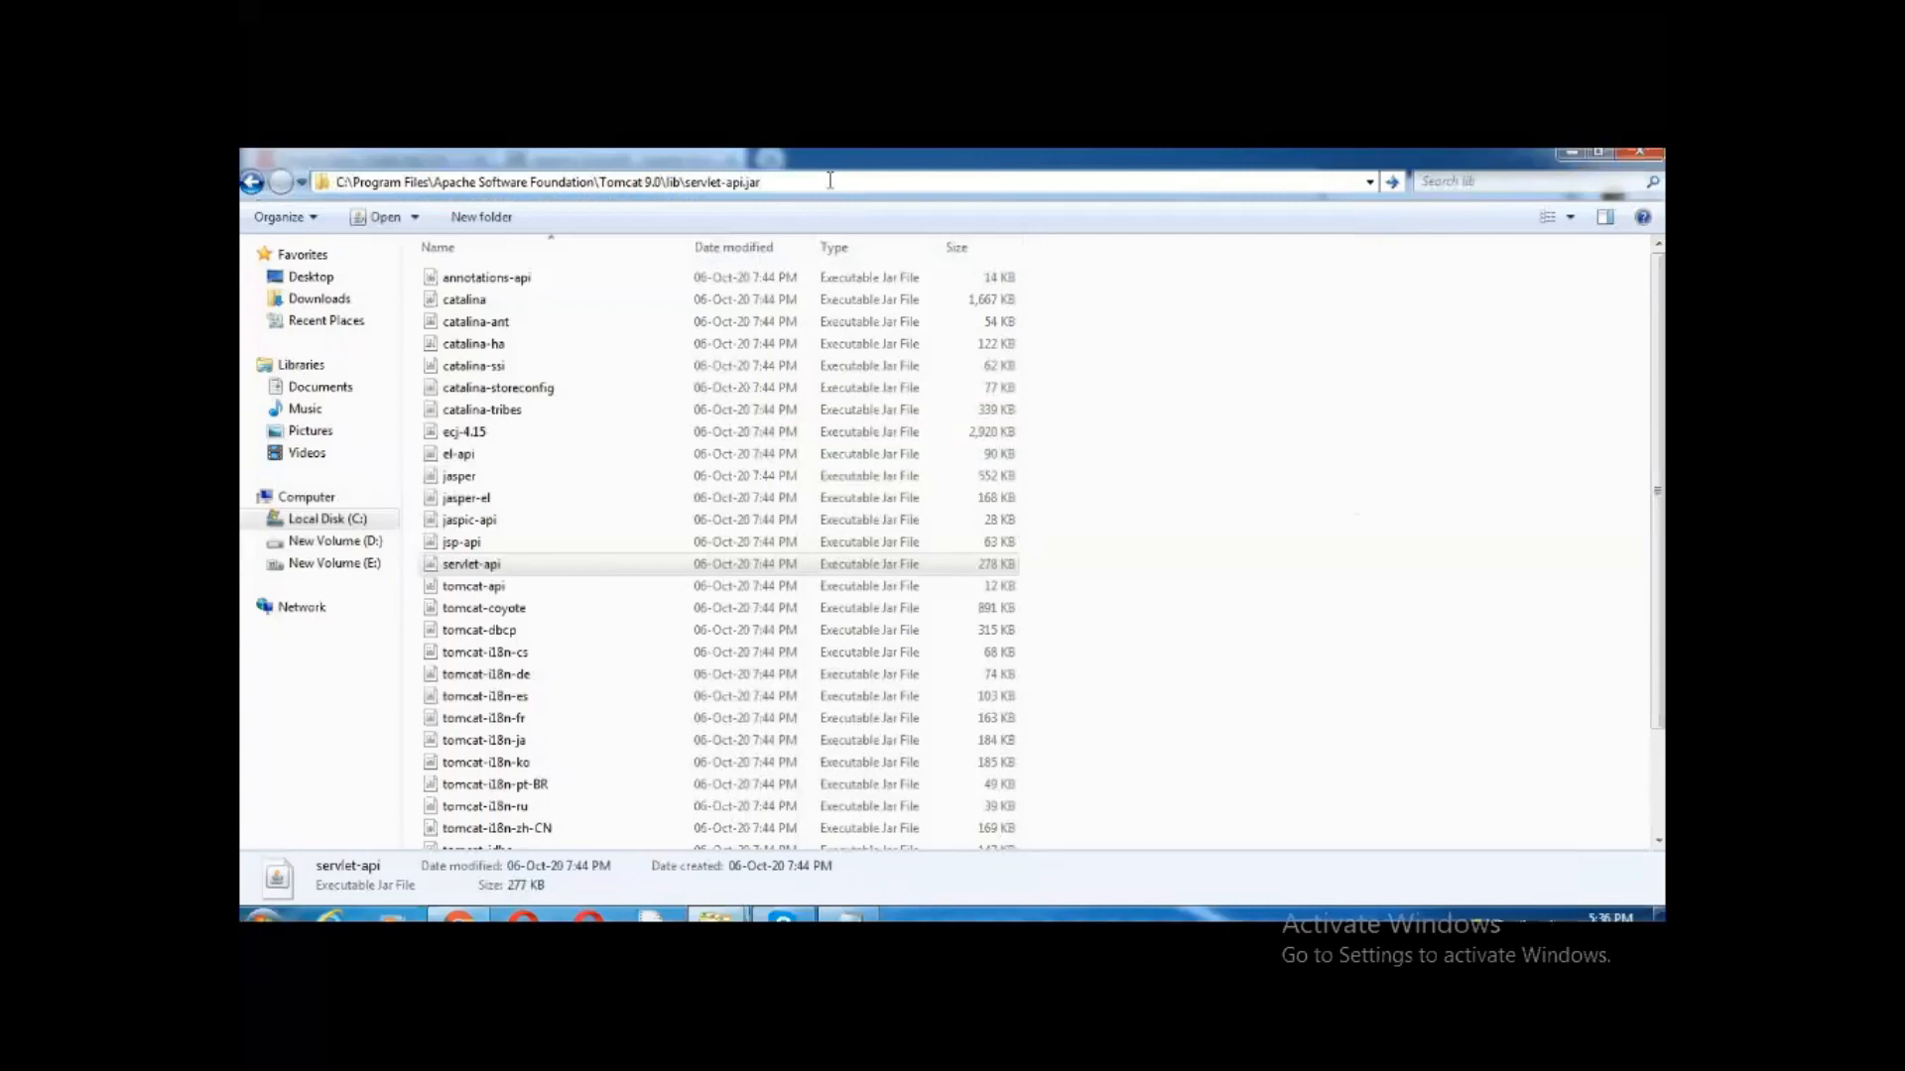
left_click_drag(761, 184, 335, 182)
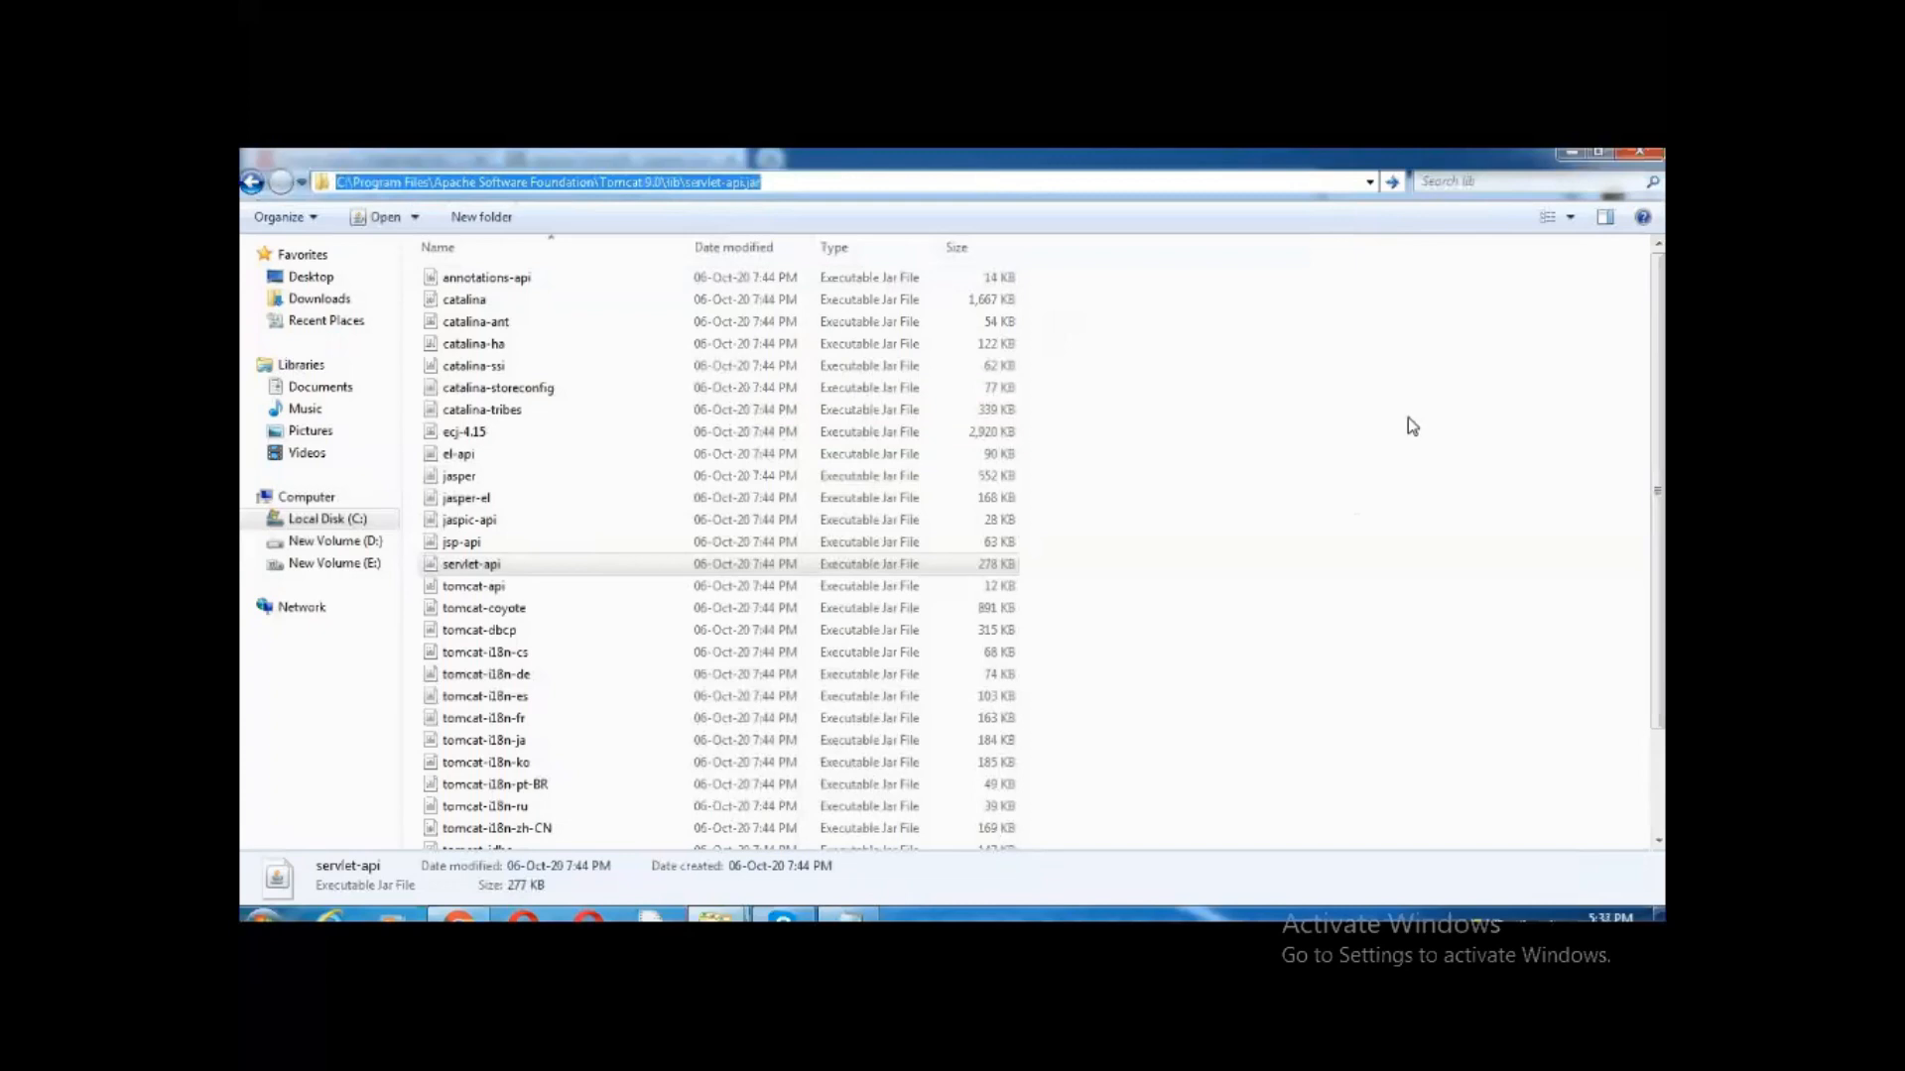
right_click(834, 191)
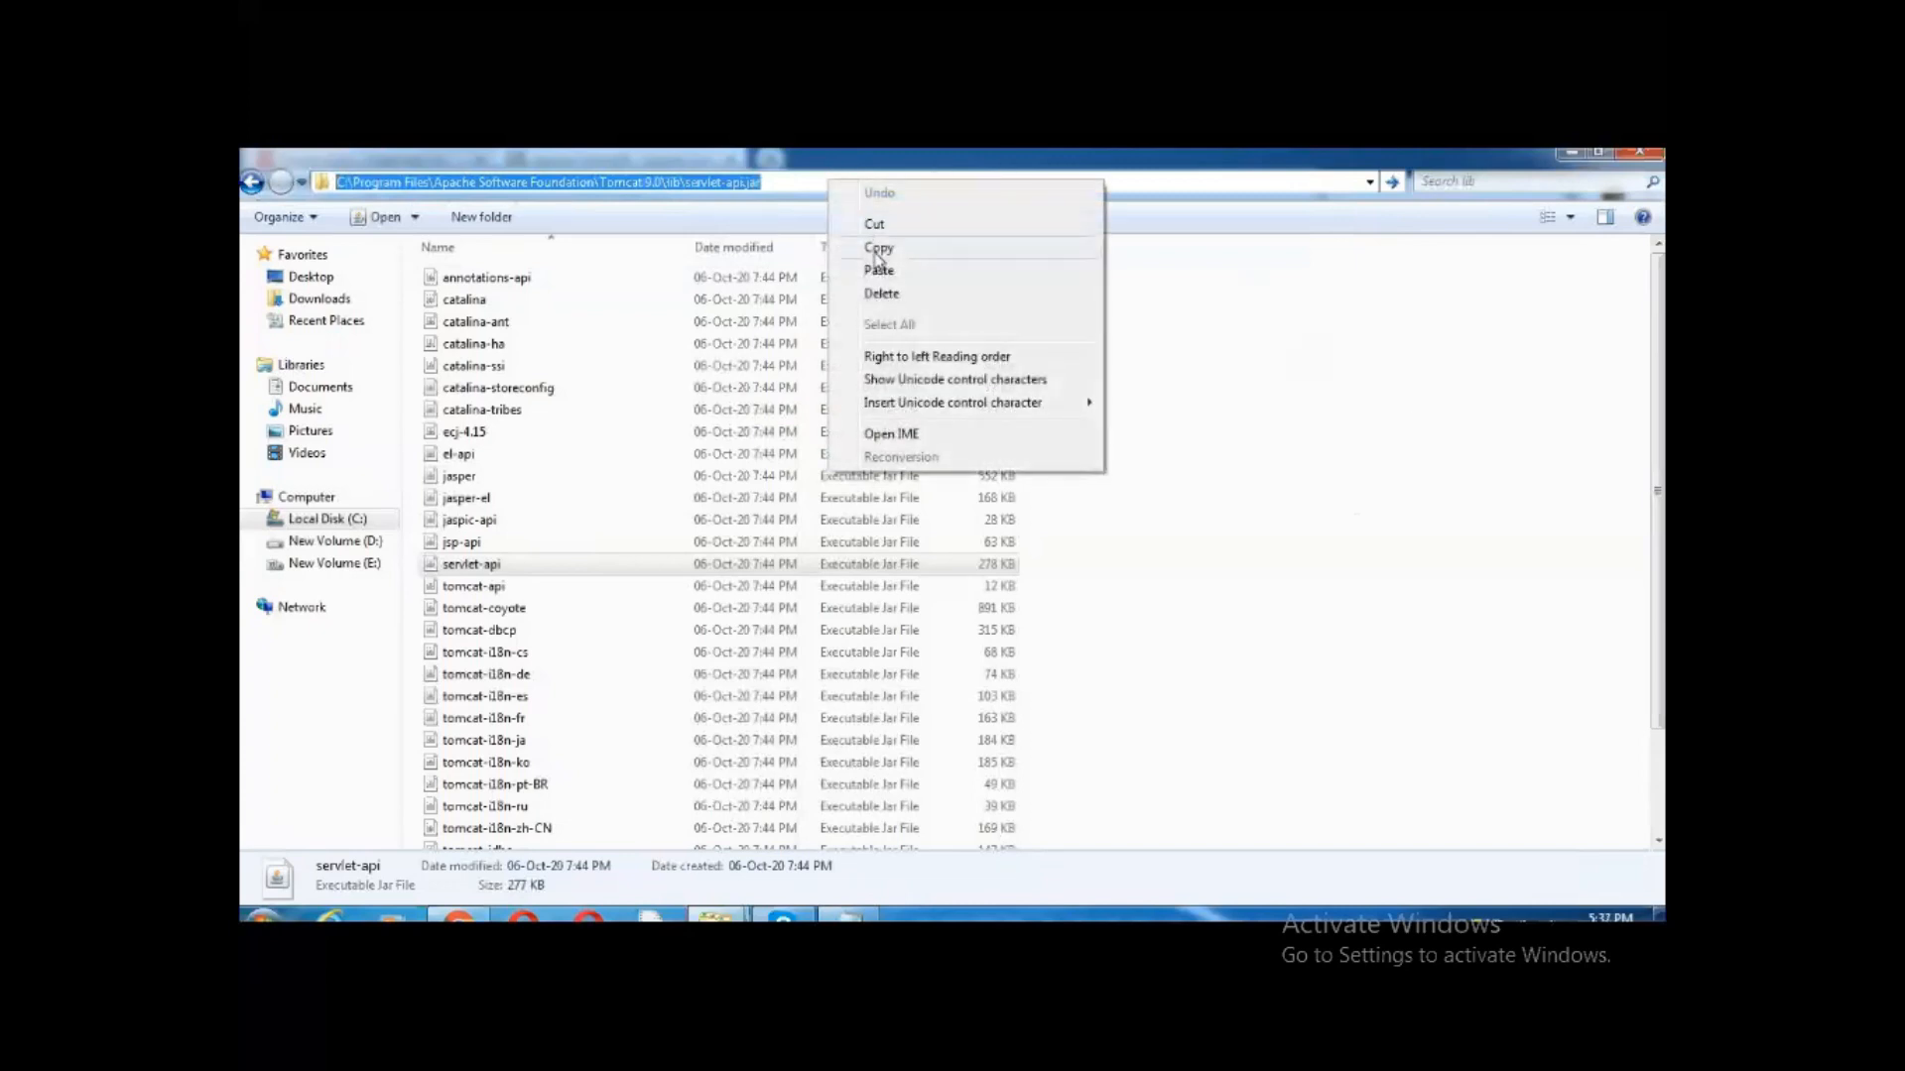
left_click(877, 250)
Open Computer's Environment Variables from Advanced system settings and edit the user classpath variable
left_click(309, 501)
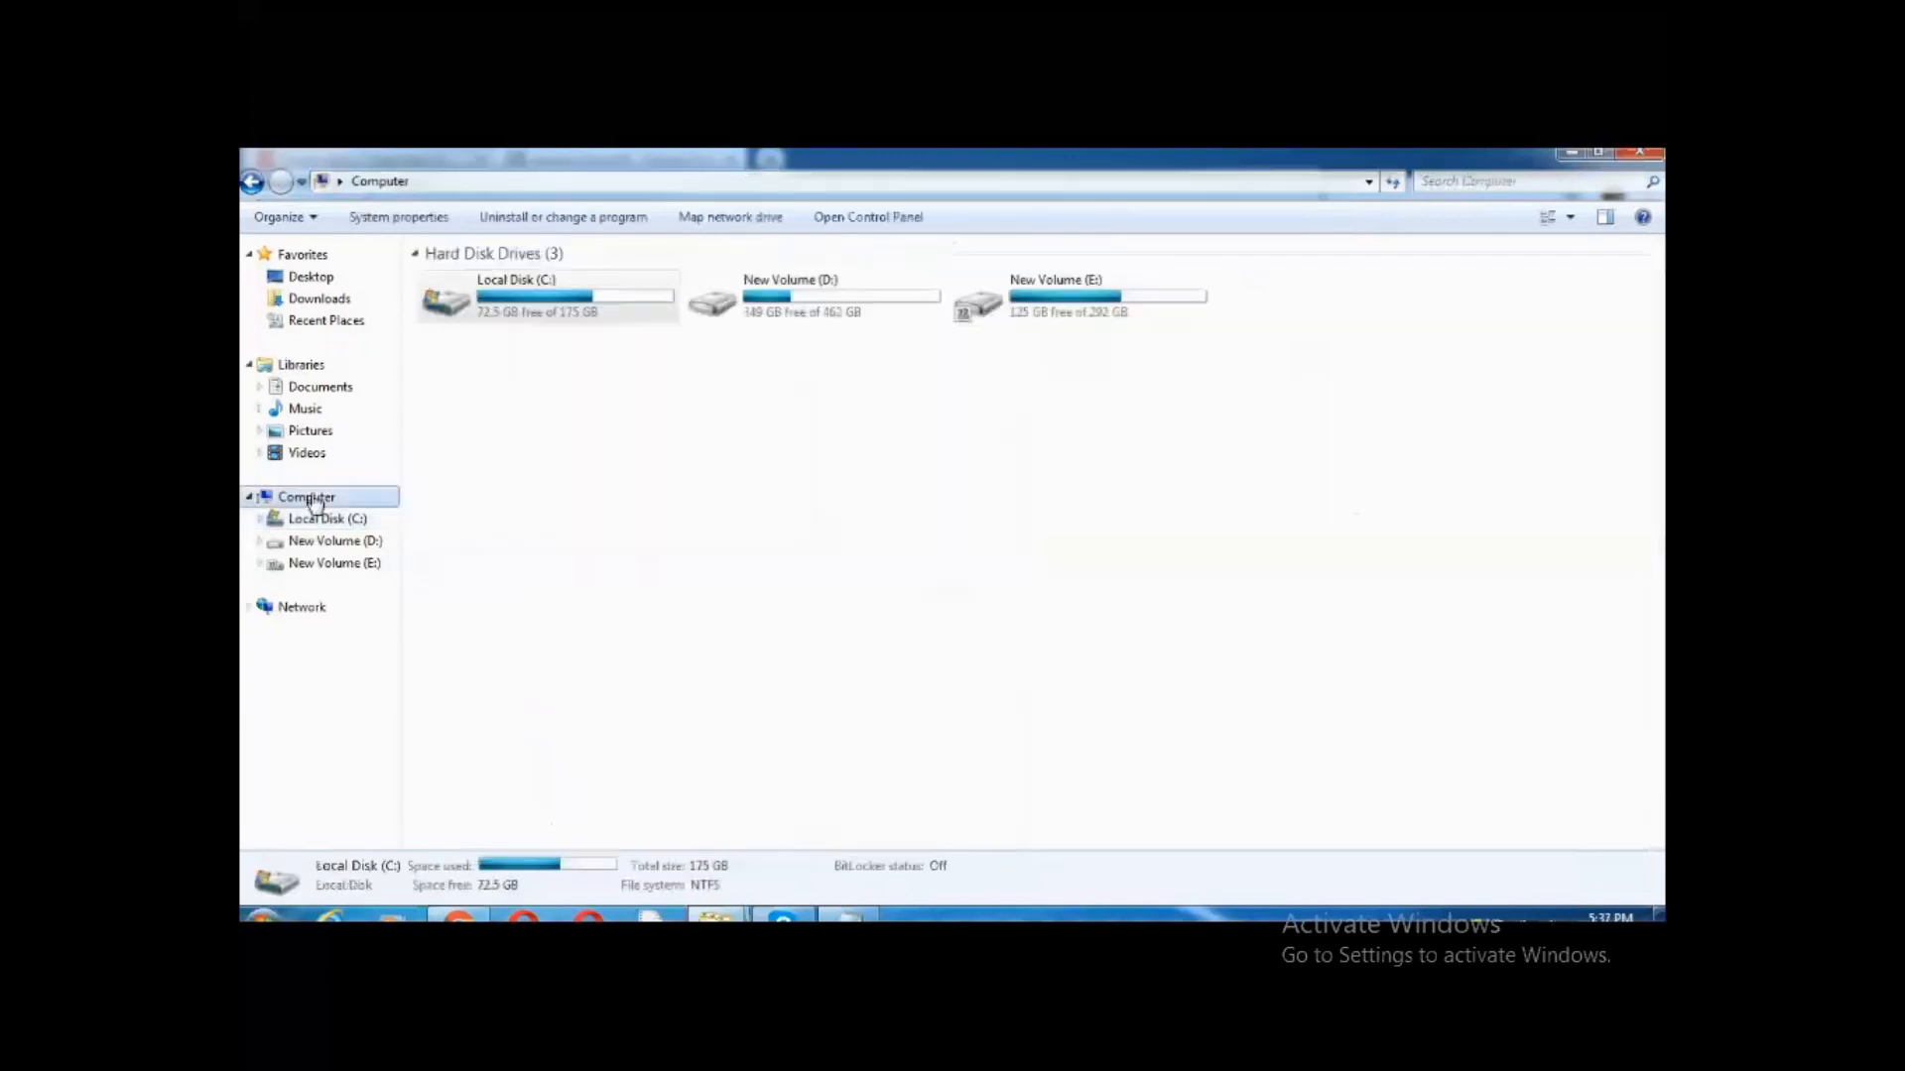
right_click(320, 508)
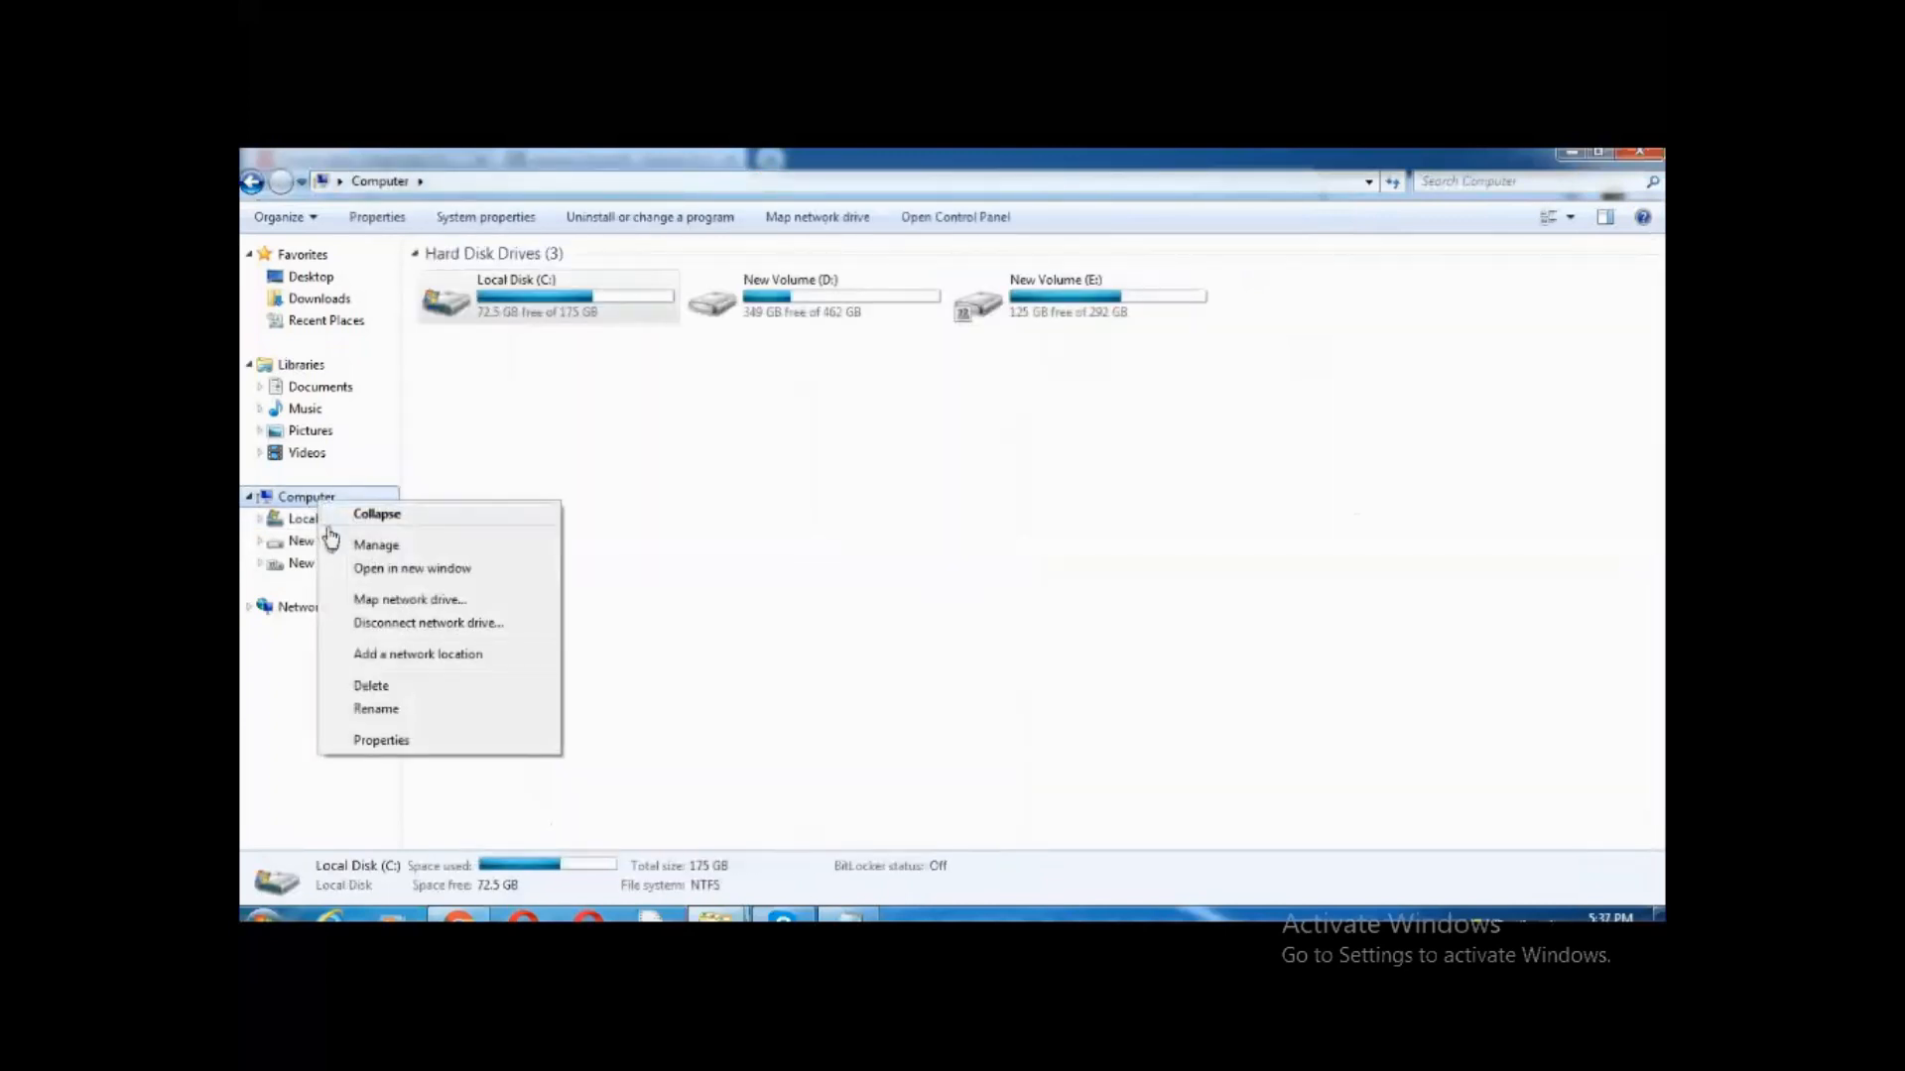
left_click(377, 740)
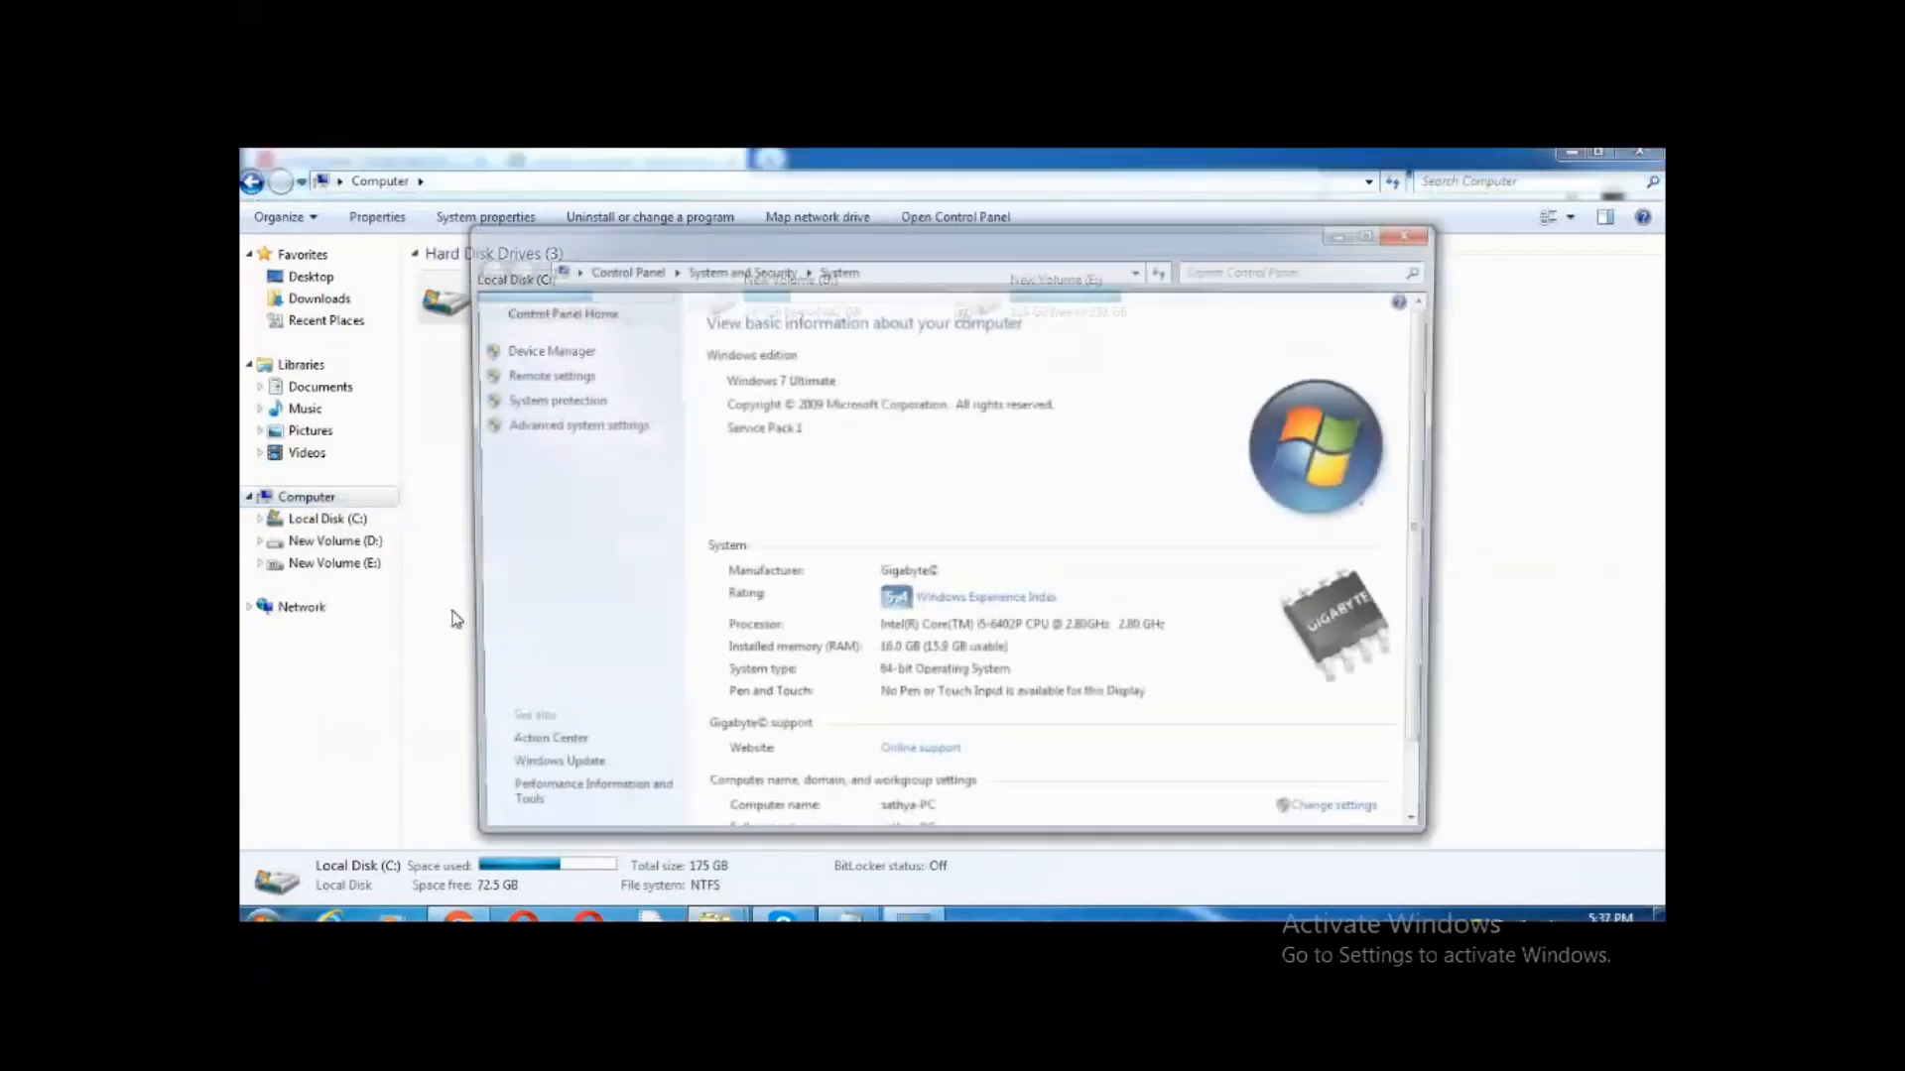
left_click(569, 431)
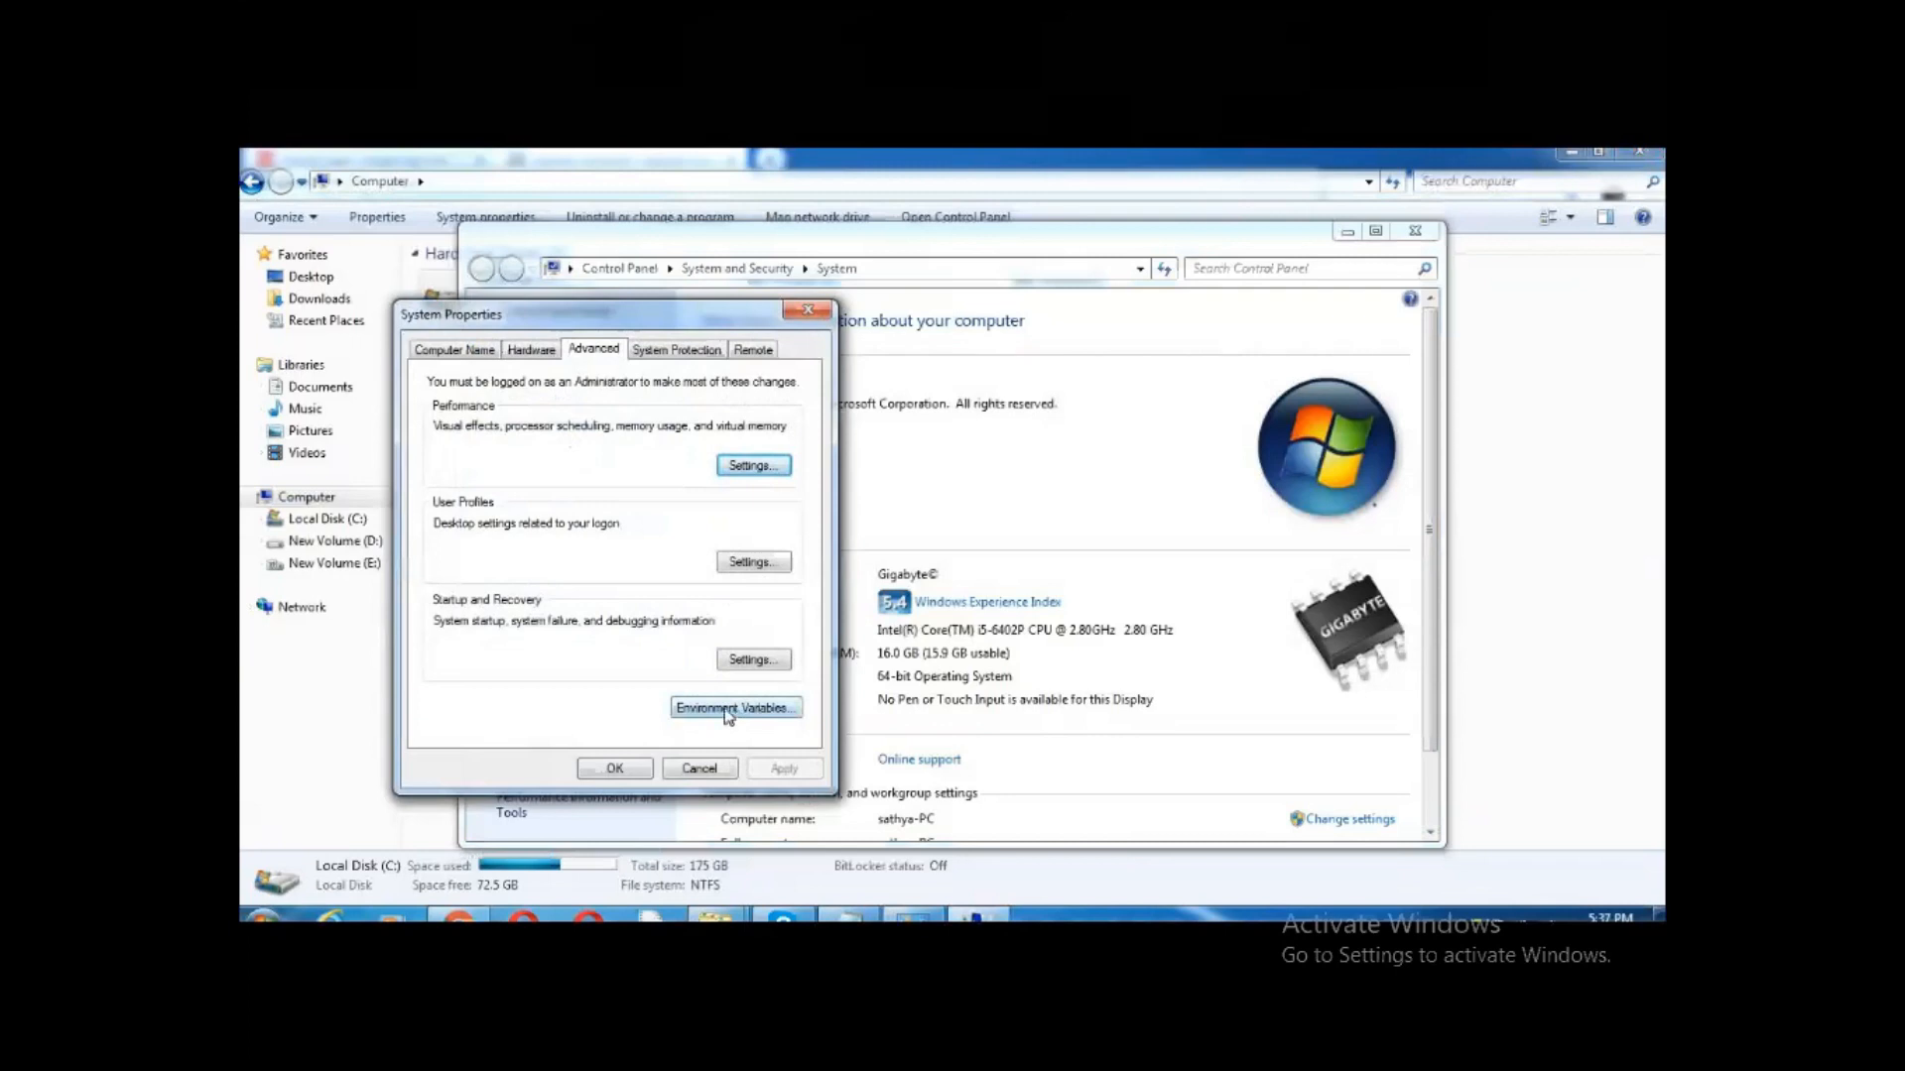
left_click(734, 709)
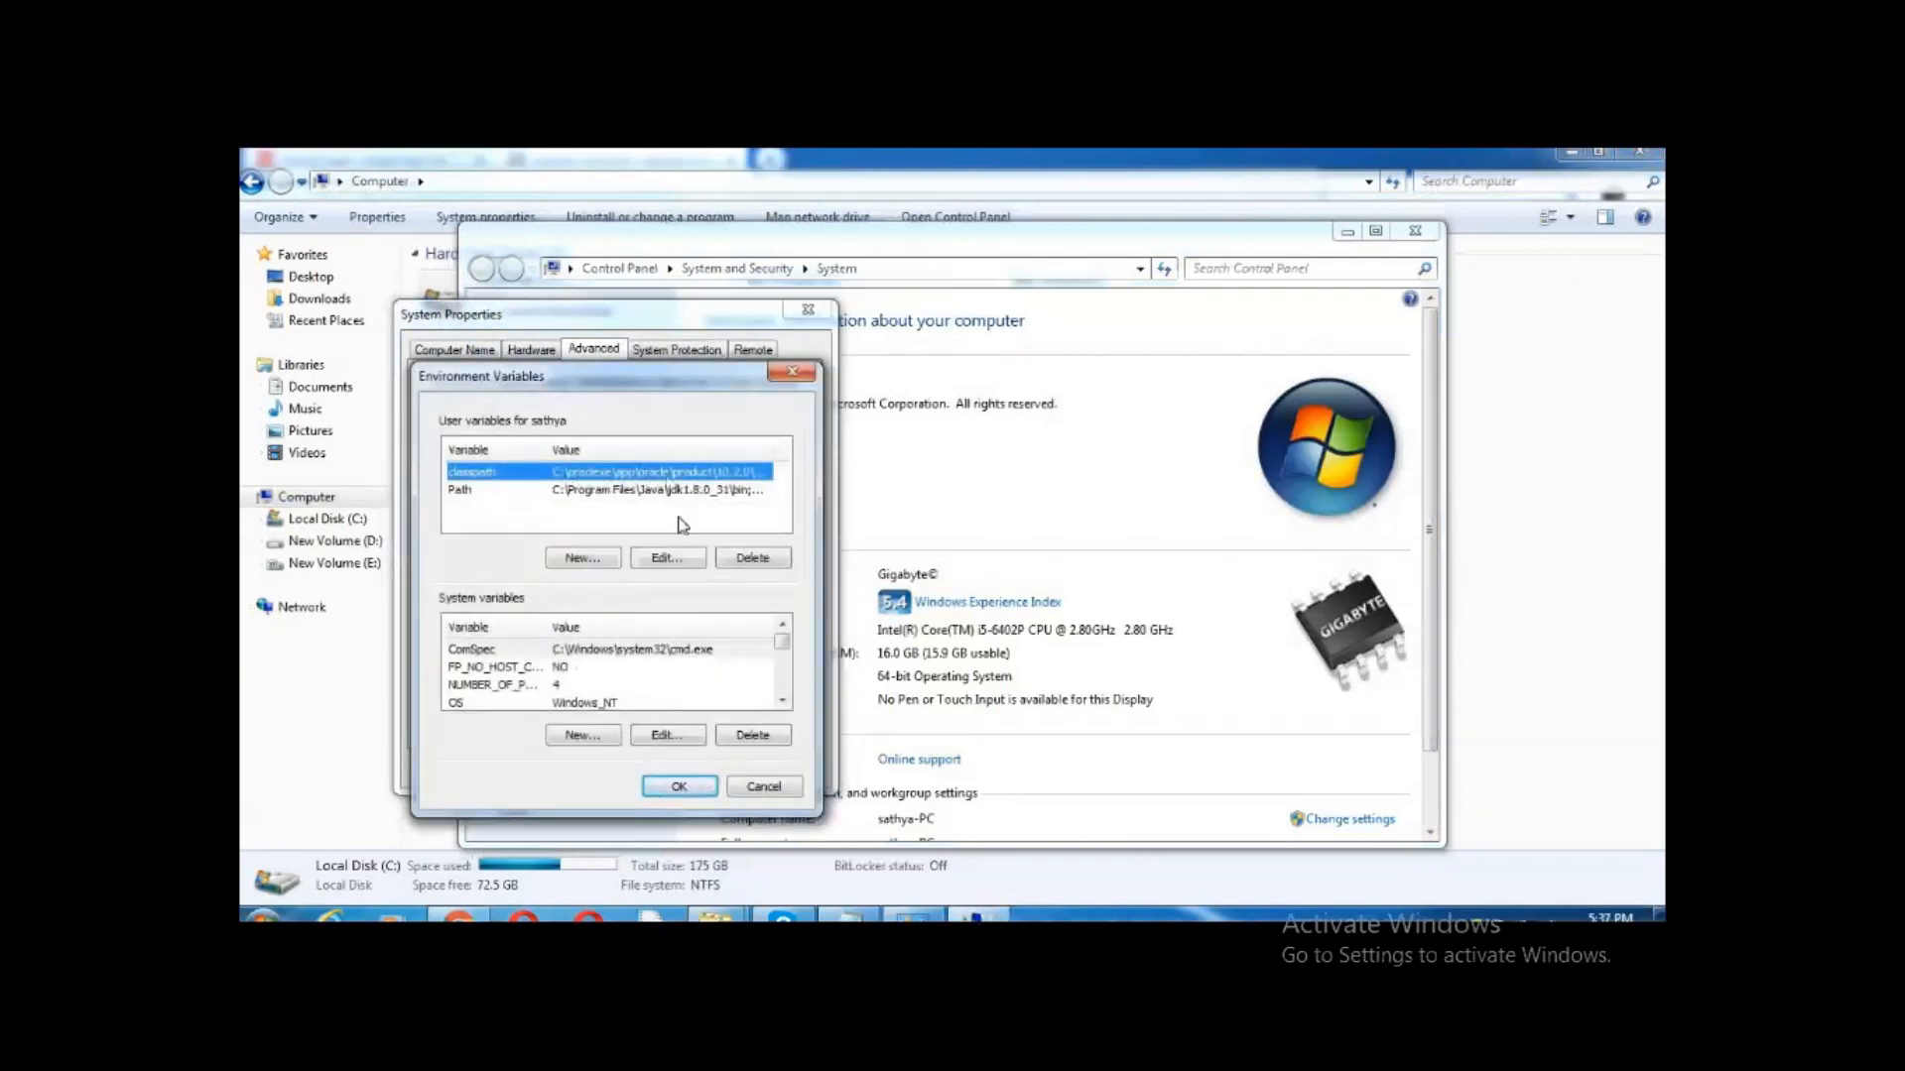
left_click(667, 560)
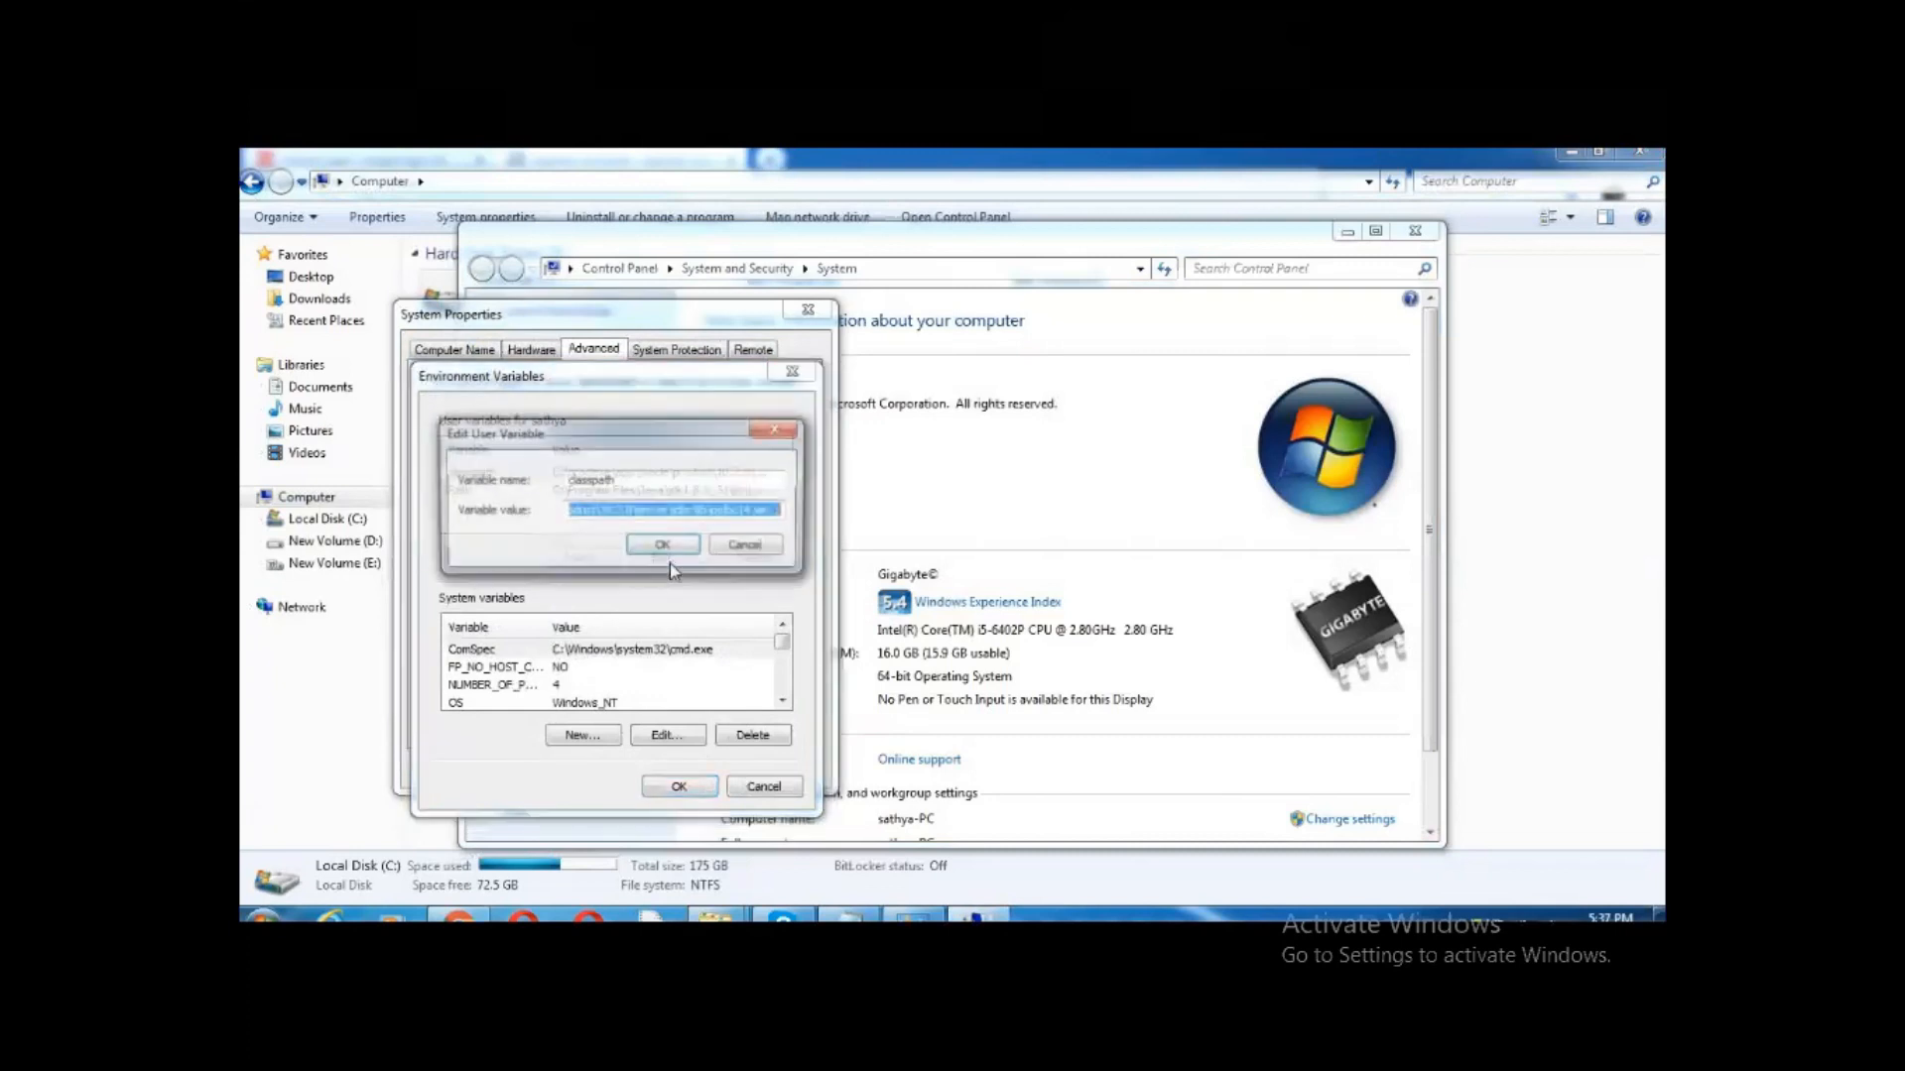
Append the copied servlet-api.jar path to the classpath value and save all settings dialogs
key("End")
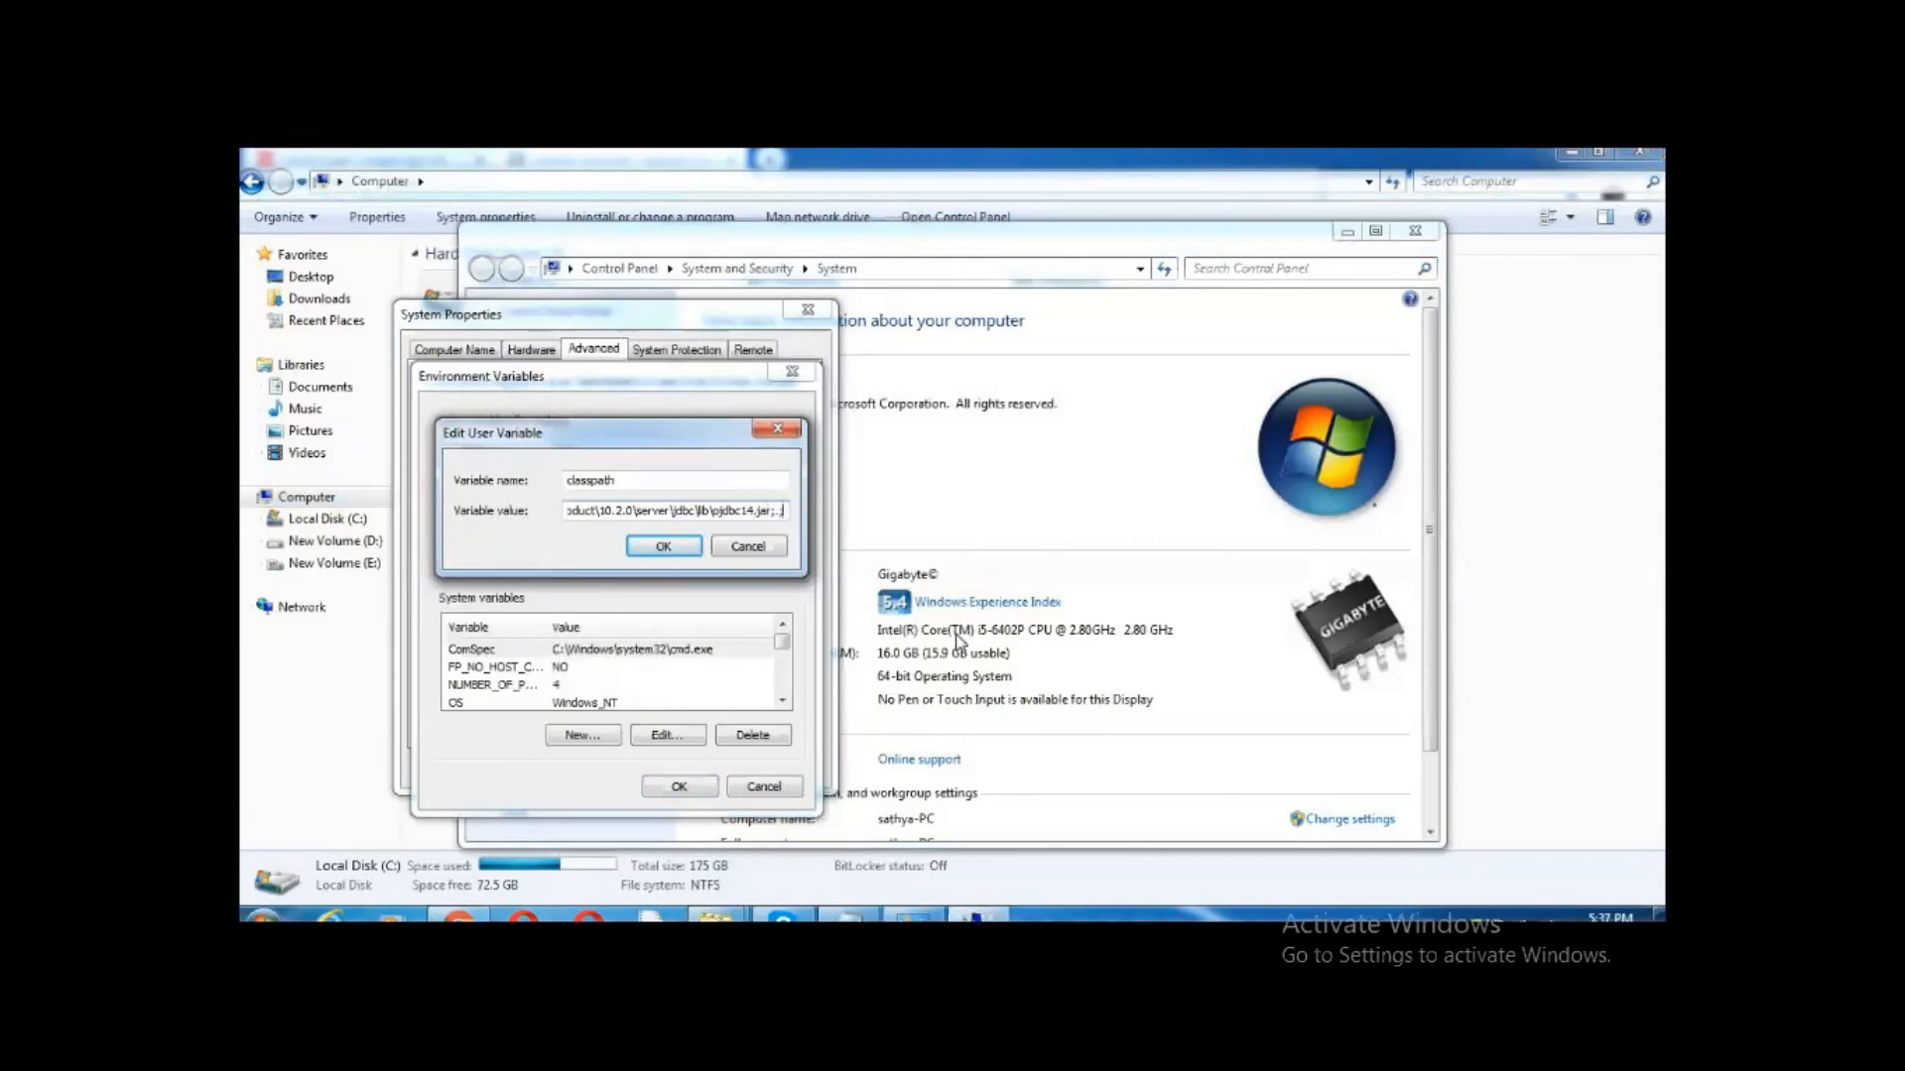
key("ctrl+v")
key("shift+Left")
key("shift+Left")
key("shift+Left")
key("shift+Left")
key("shift+Left")
key("shift+Left")
key("shift+Left")
key("shift+Left")
key("shift+Left")
key("shift+Left")
key("shift+Left")
key("shift+Left")
key("shift+Left")
key("shift+Left")
key("shift+Left")
key("shift+Left")
key("shift+Left")
key("shift+Left")
key("shift+Left")
key("shift+Left")
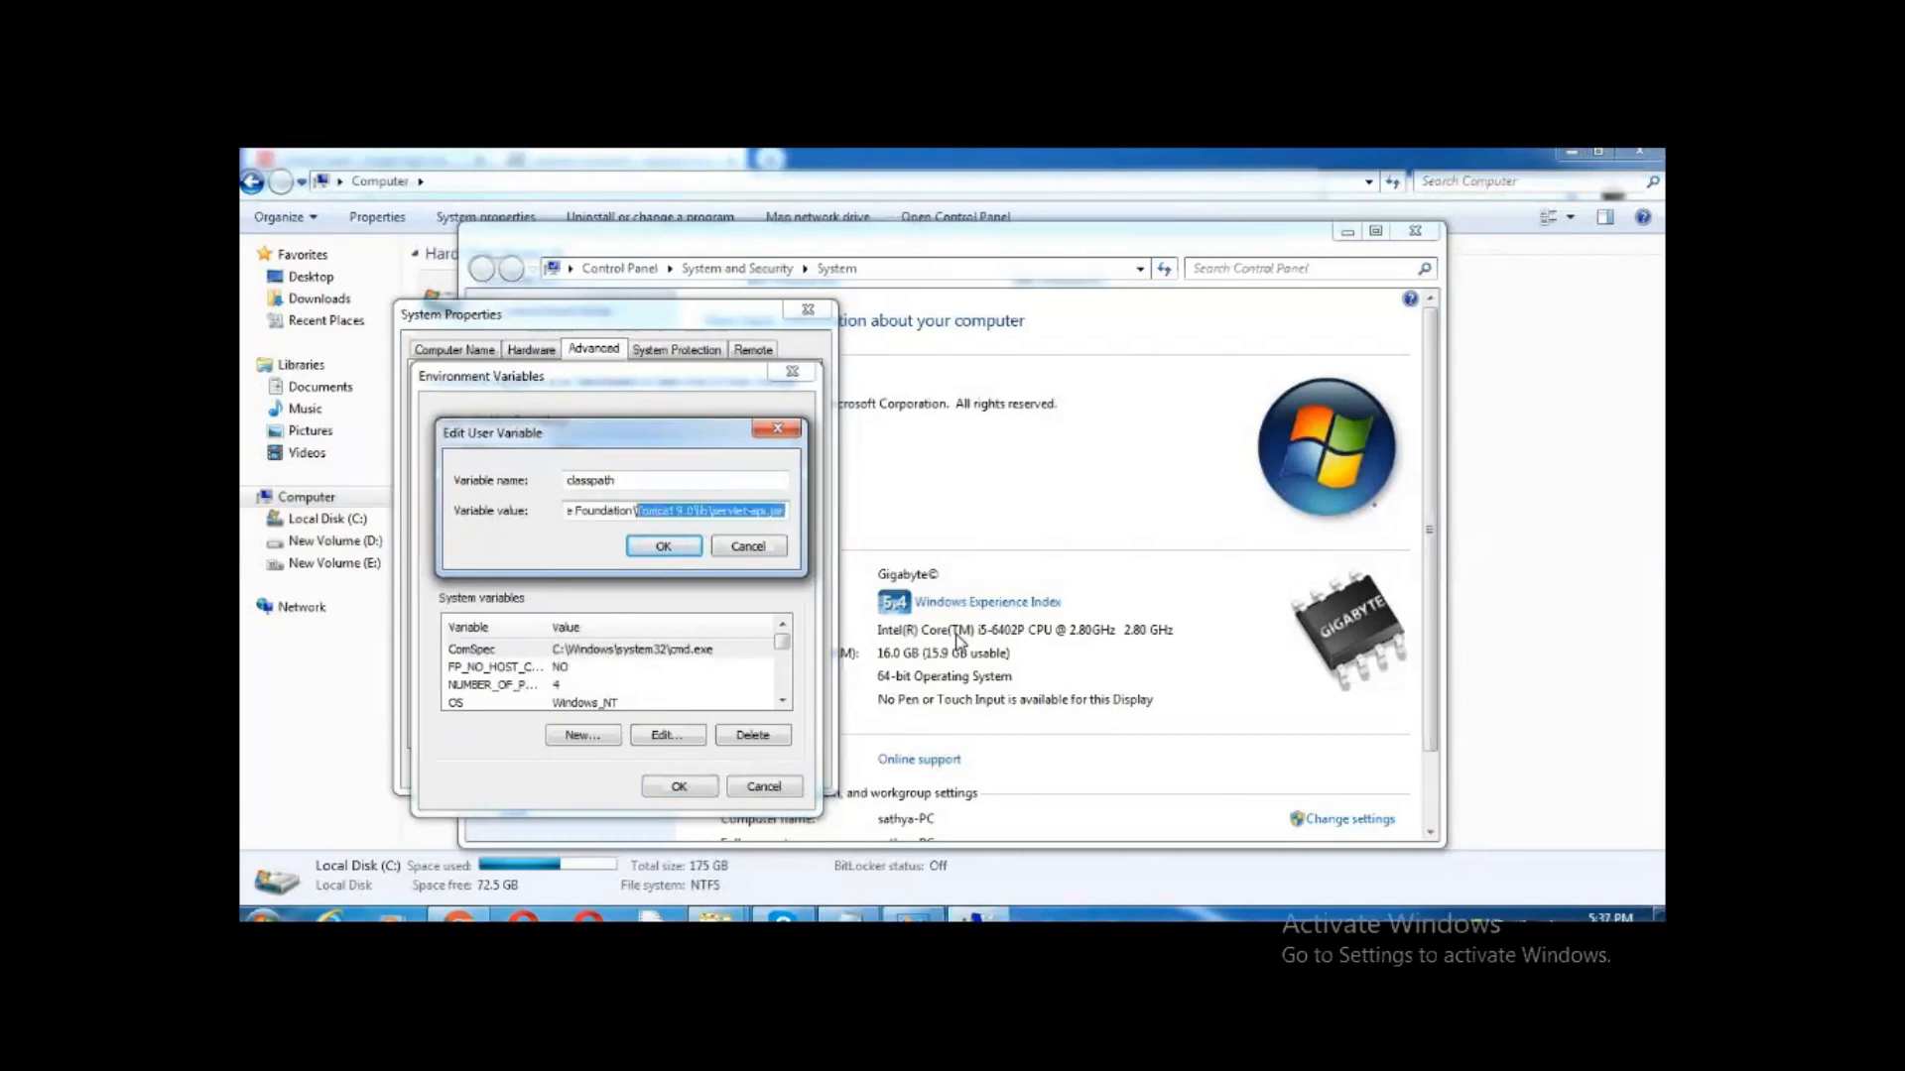
key("shift+Left")
key("shift+Left")
key("shift+Left")
key("shift+Left")
key("shift+Left")
key("shift+Left")
key("shift+Left")
key("shift+Left")
key("shift+Left")
key("shift+Left")
key("shift+Left")
key("shift+Left")
key("shift+Left")
key("shift+Left")
key("shift+Left")
key("shift+Left")
key("shift+Left")
key("shift+Left")
key("shift+Left")
key("shift+Left")
key("shift+Right")
key("shift+Right")
key("shift+Right")
key("shift+Right")
left_click(632, 516)
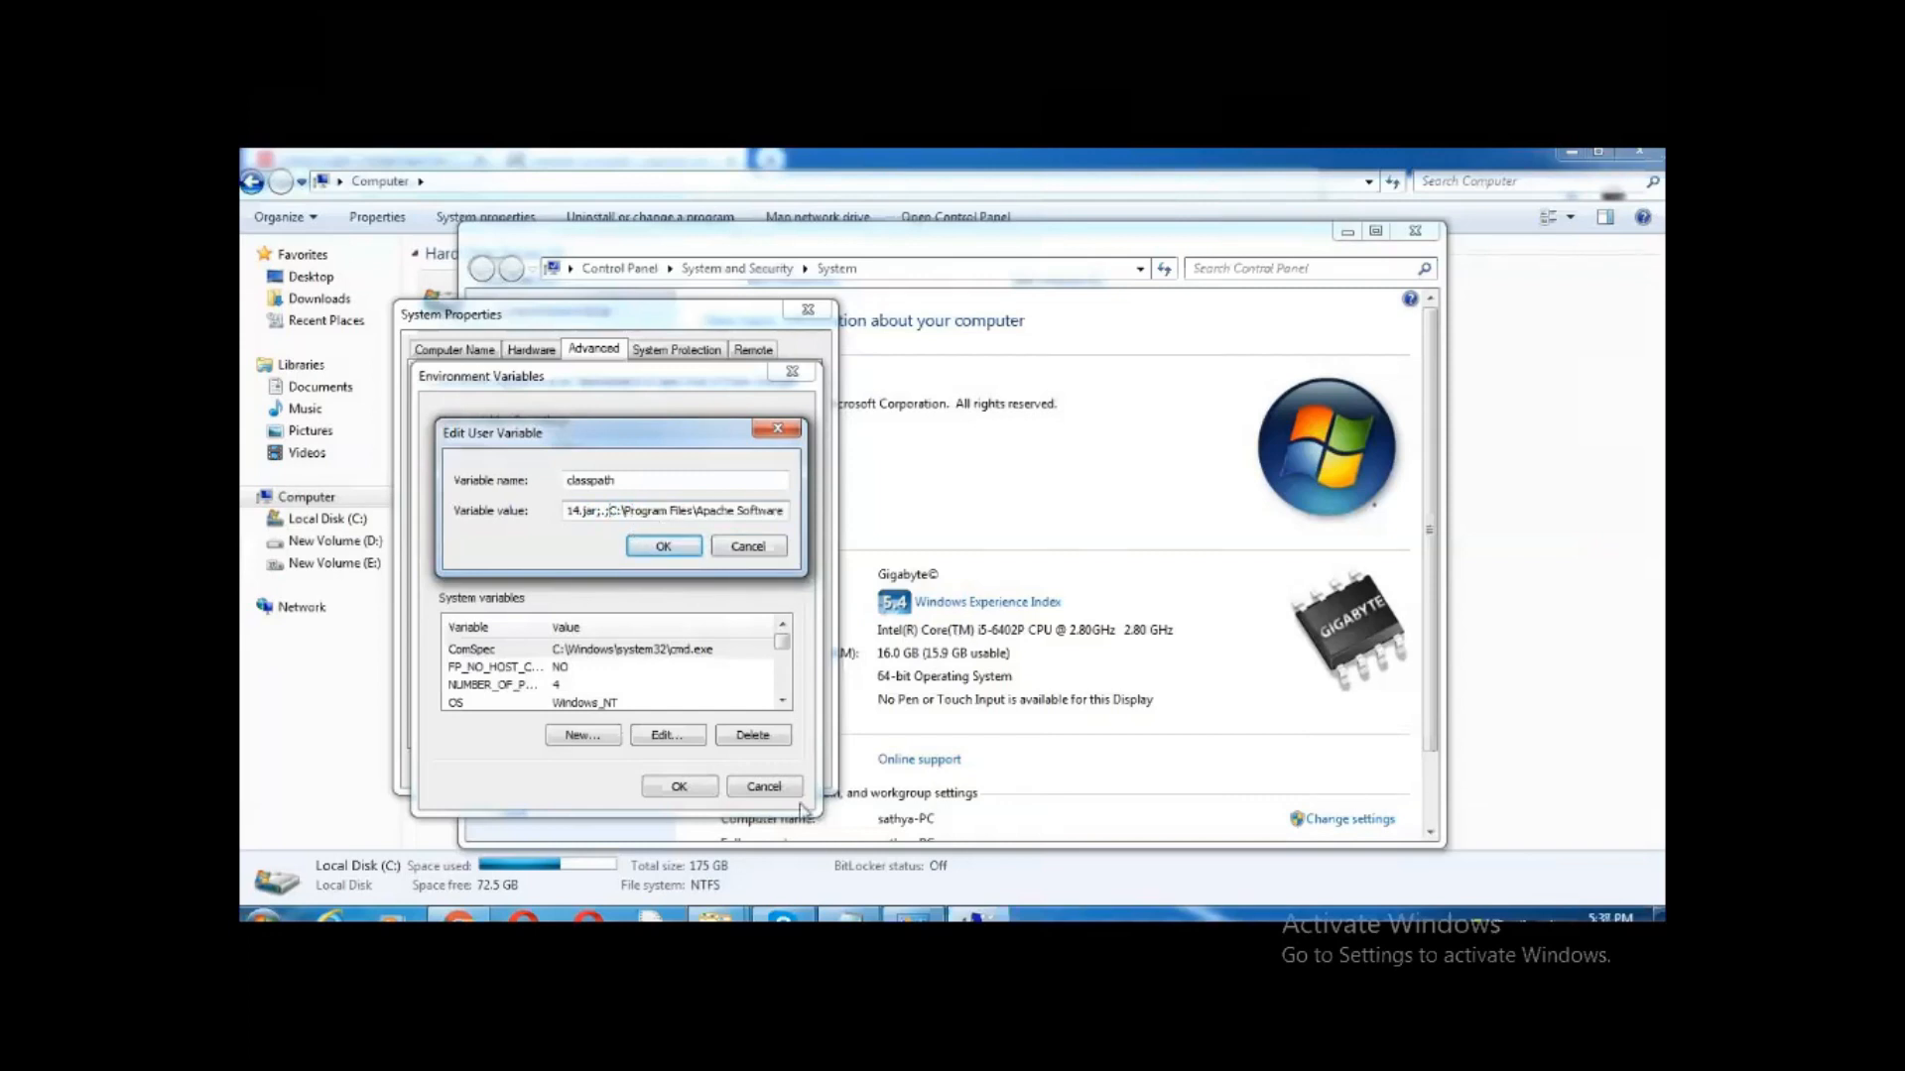
key("shift+Right")
key("shift+Right")
key("shift+Right")
key("shift+Right")
key("shift+Right")
key("shift+Right")
key("shift+Right")
key("shift+Right")
key("shift+Right")
key("shift+Right")
key("shift+Right")
key("shift+Right")
key("shift+Right")
key("shift+Right")
key("shift+Right")
key("shift+Right")
key("shift+Right")
key("shift+Right")
key("shift+Right")
key("shift+Right")
key("shift+Right")
key("shift+Right")
key("shift+Right")
key("shift+Right")
key("shift+Right")
key("shift+Right")
key("shift+Right")
key("shift+Right")
key("shift+Right")
key("shift+Right")
key("shift+Right")
key("shift+Right")
key("shift+Right")
key("shift+Right")
key("shift+Right")
key("shift+Right")
key("shift+Right")
key("shift+Right")
key("shift+Right")
key("shift+Right")
key("shift+Right")
key("shift+Right")
key("shift+Right")
key("shift+Right")
key("shift+Right")
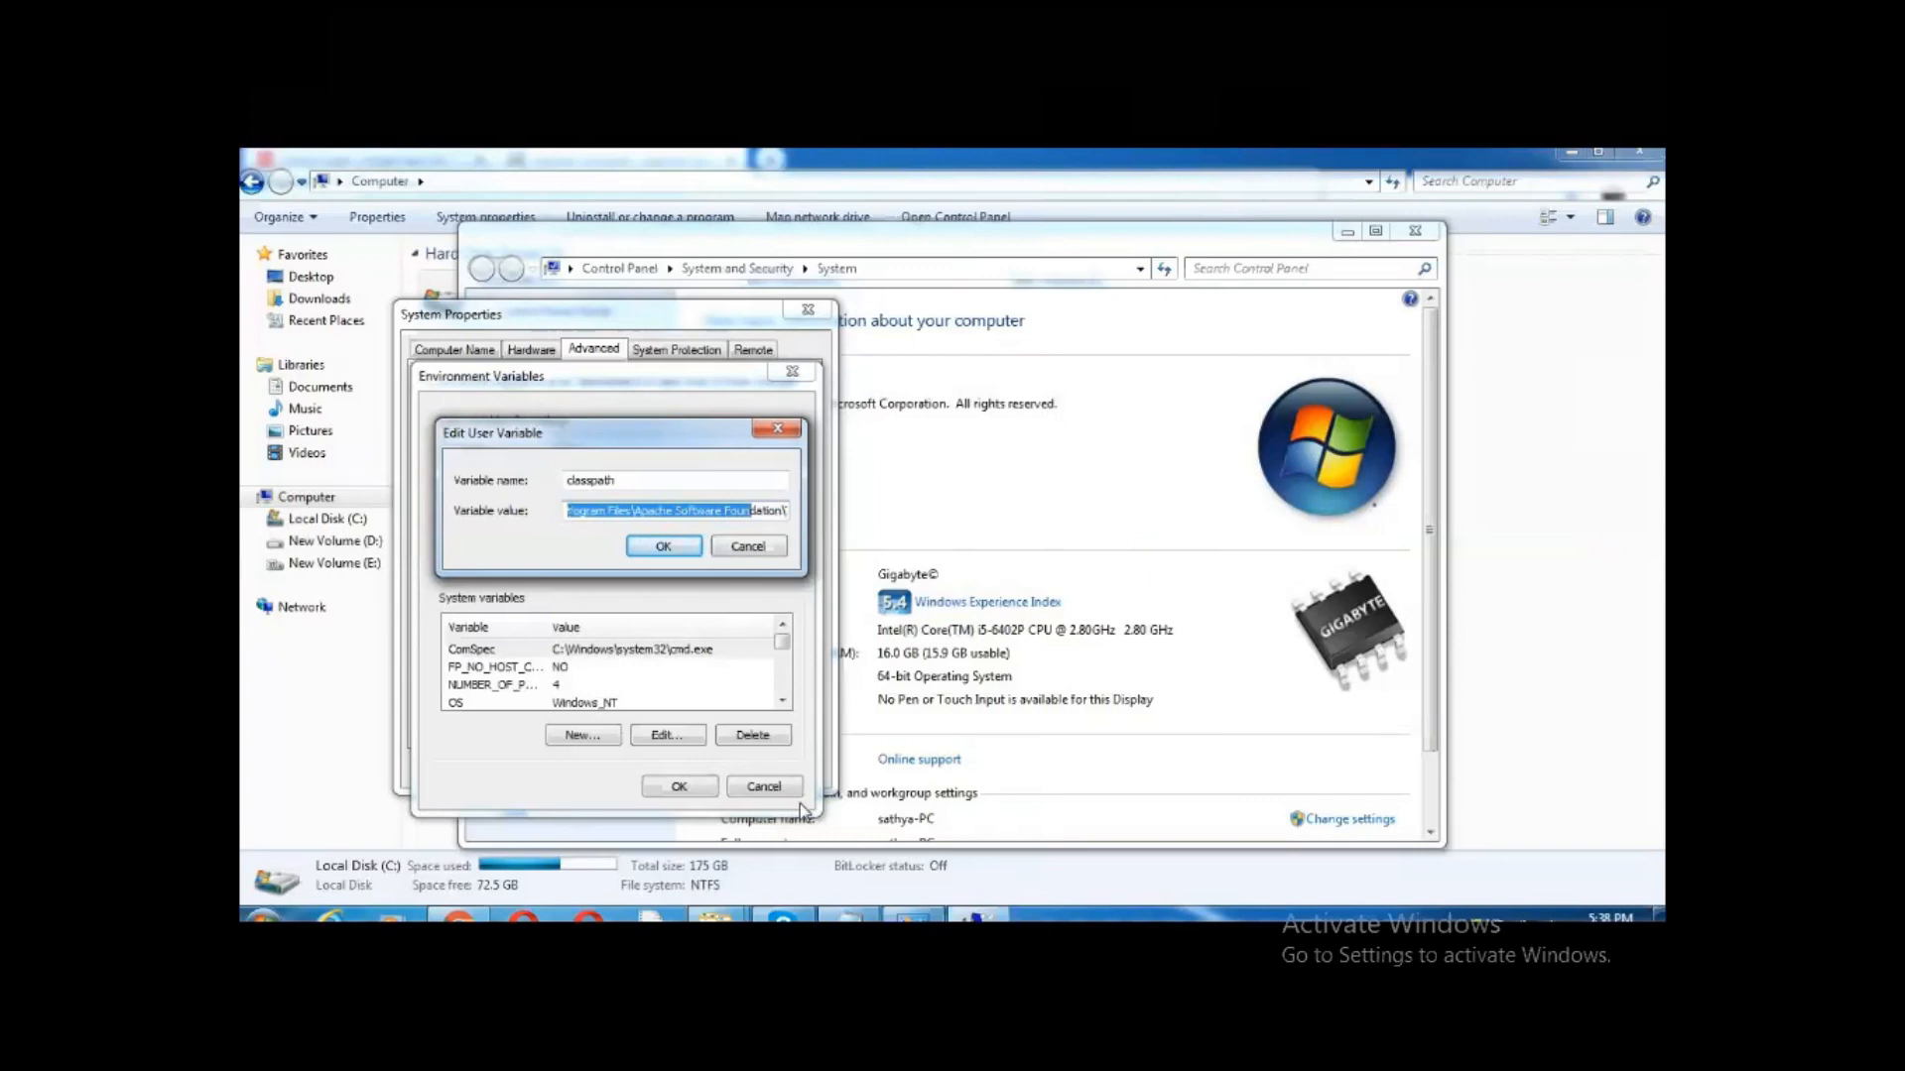
key("shift+Right")
key("shift+Right")
key("shift+Right")
key("shift+Right")
key("shift+Right")
key("shift+Right")
key("shift+Right")
key("shift+Right")
key("shift+Right")
key("shift+Right")
key("shift+Right")
key("shift+Right")
key("shift+Right")
key("shift+Right")
key("shift+Right")
key("shift+Right")
key("shift+Right")
key("shift+Right")
key("shift+Right")
key("shift+Right")
left_click(664, 546)
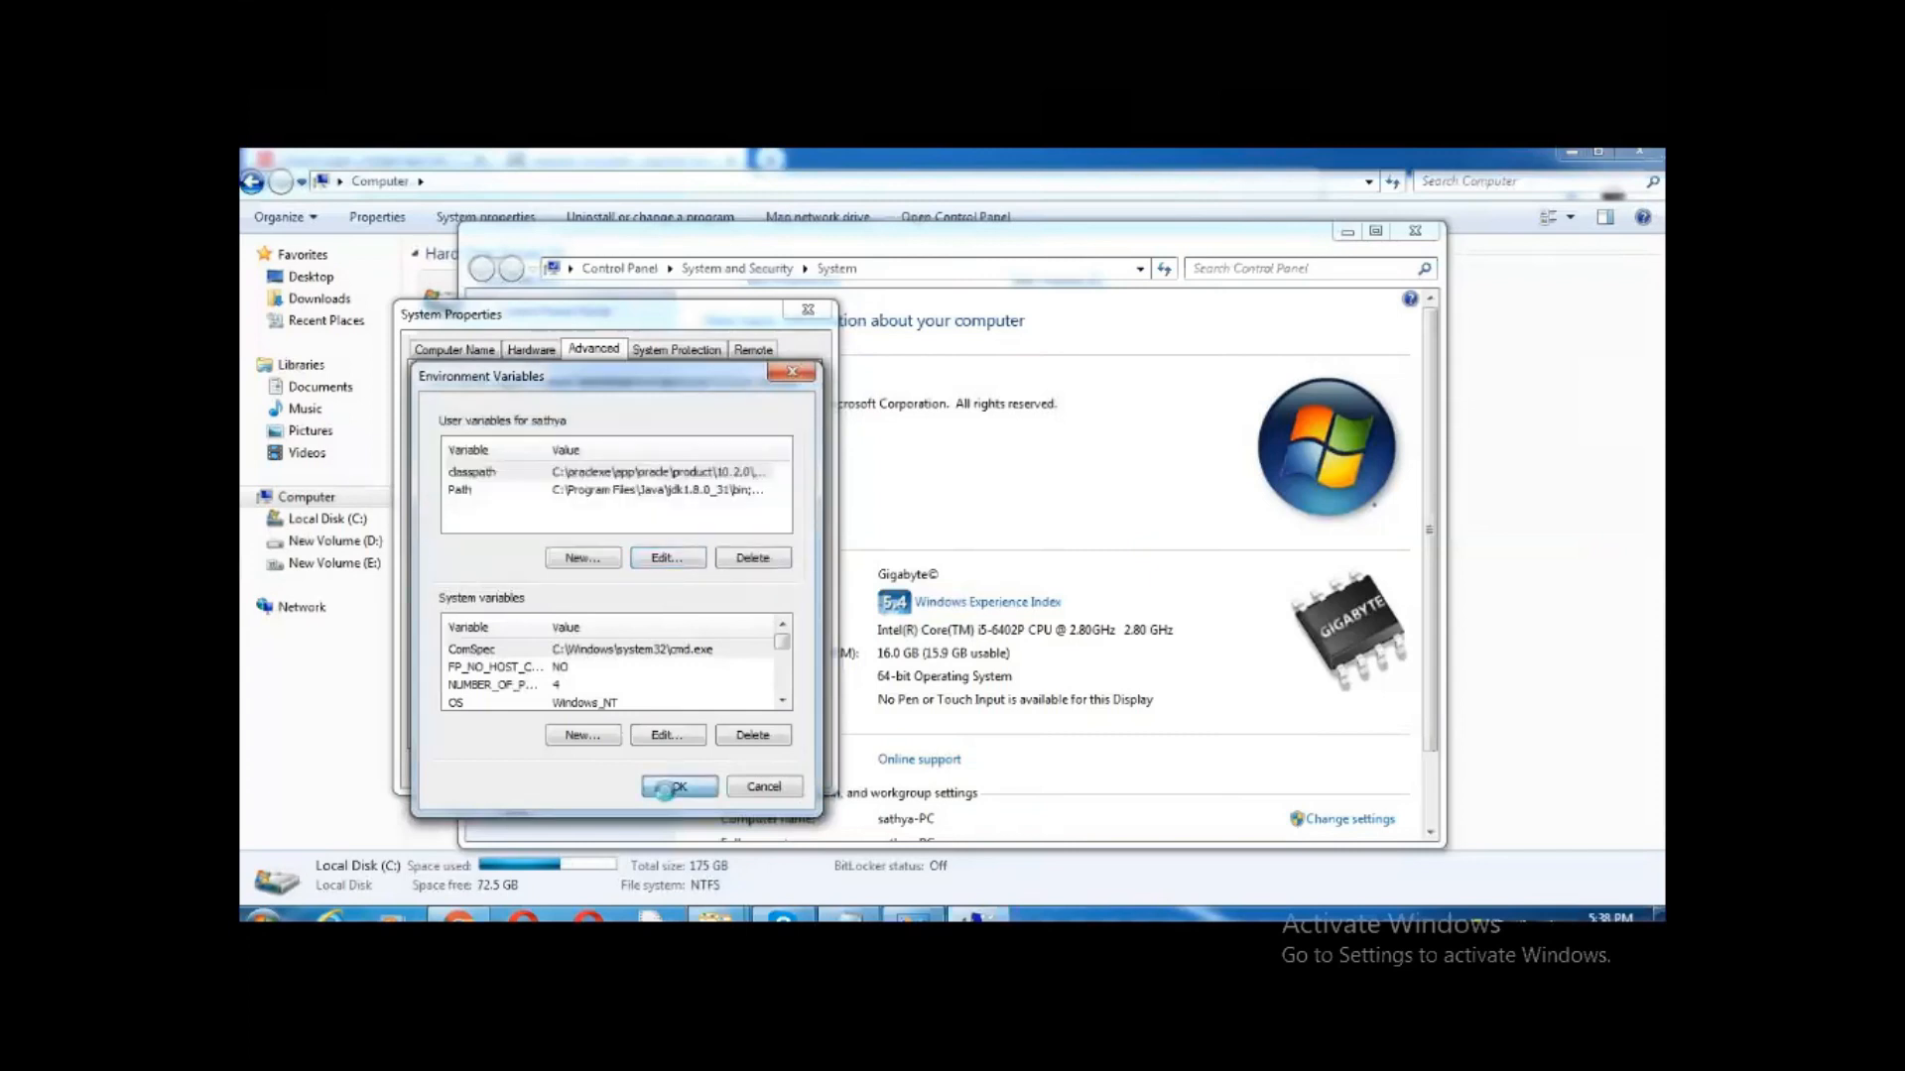
left_click(679, 788)
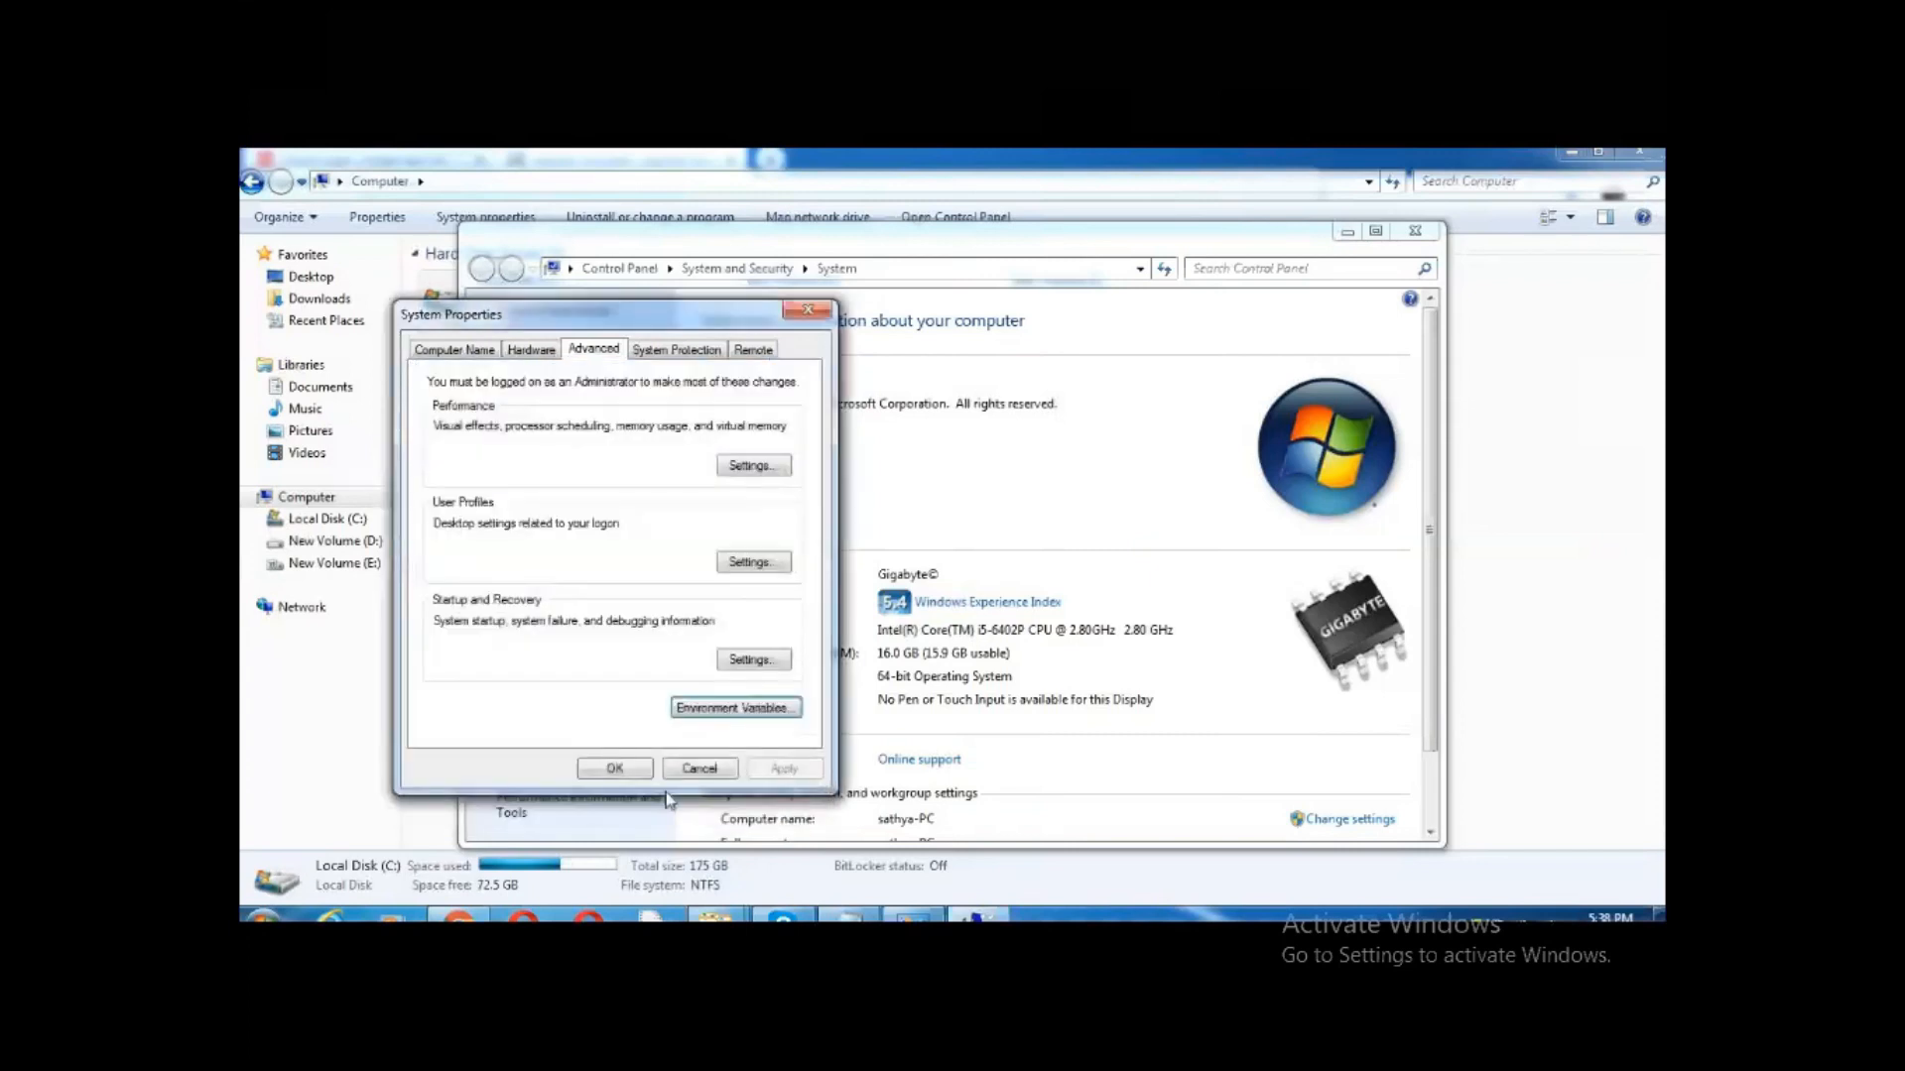
left_click(614, 772)
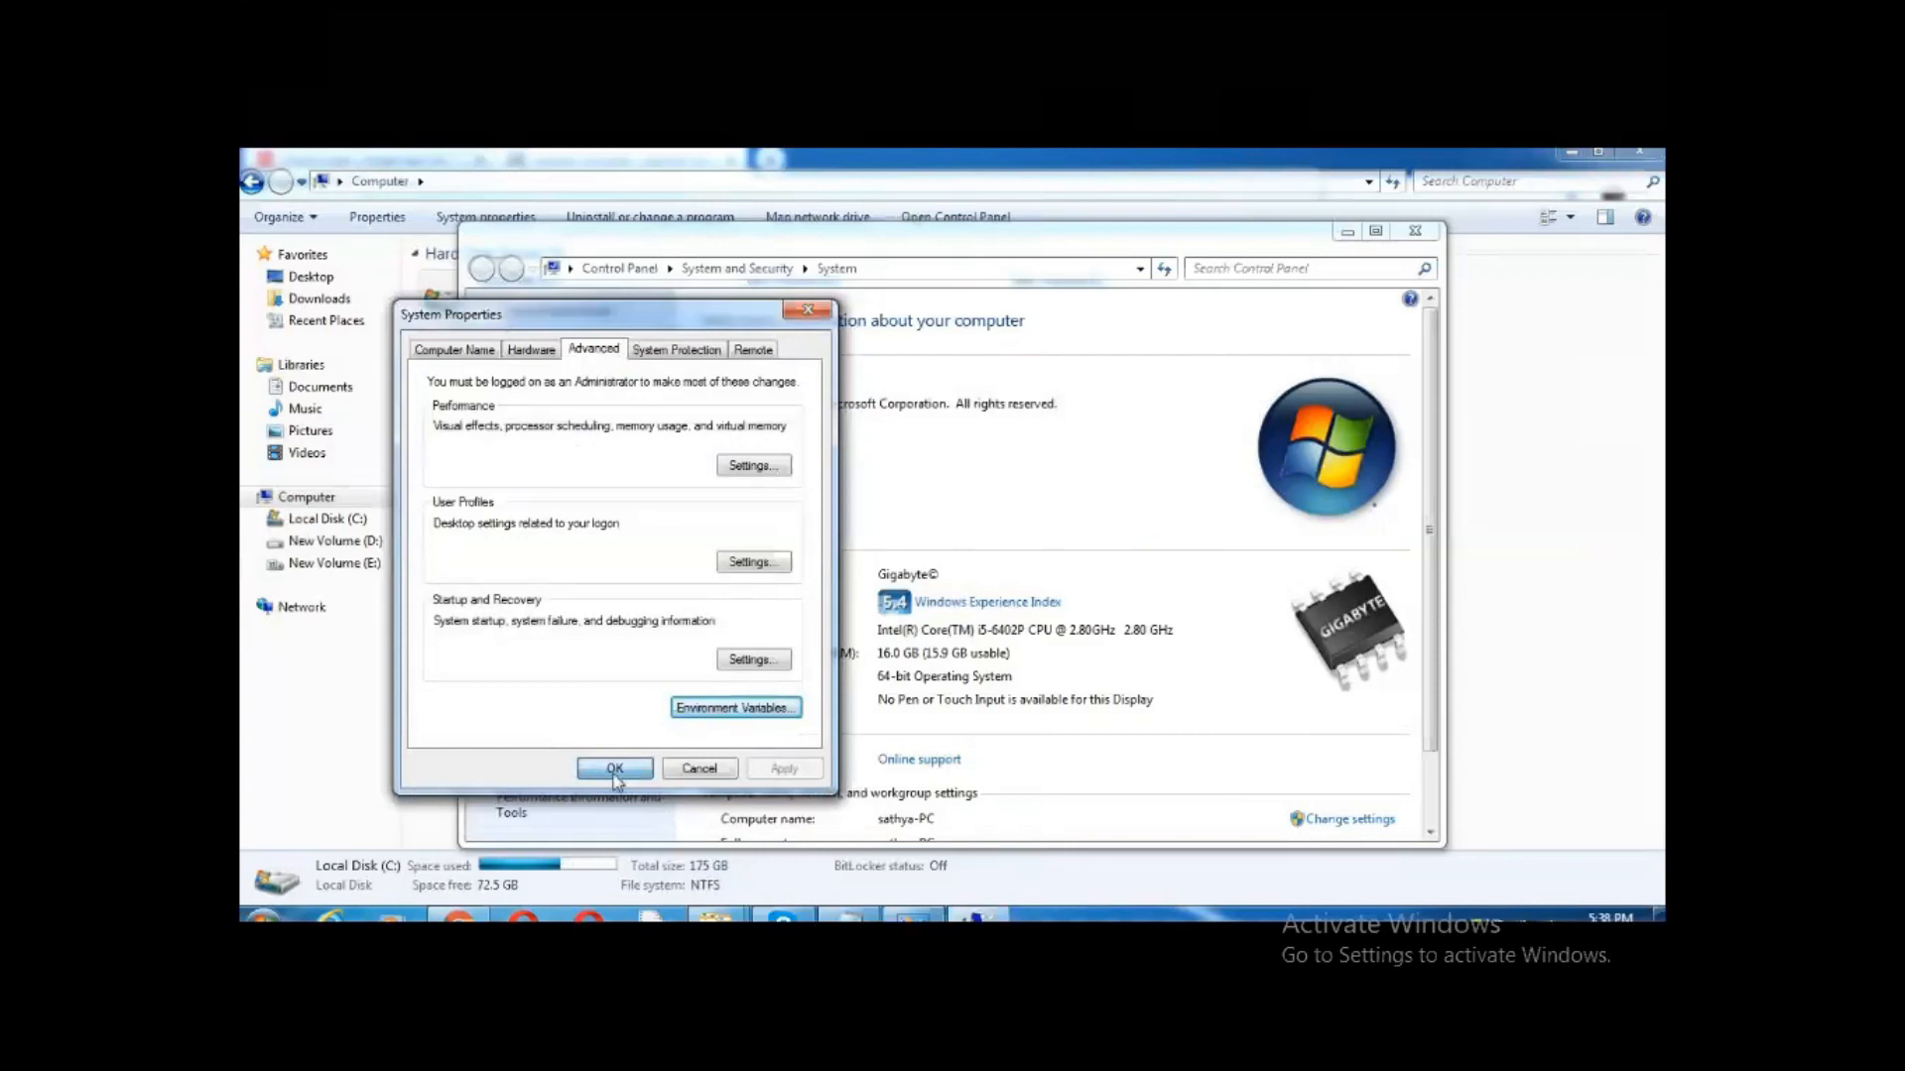
Close the settings window, search Google for 'eclipse download' in a new tab, and open Eclipse Downloads
left_click(1418, 232)
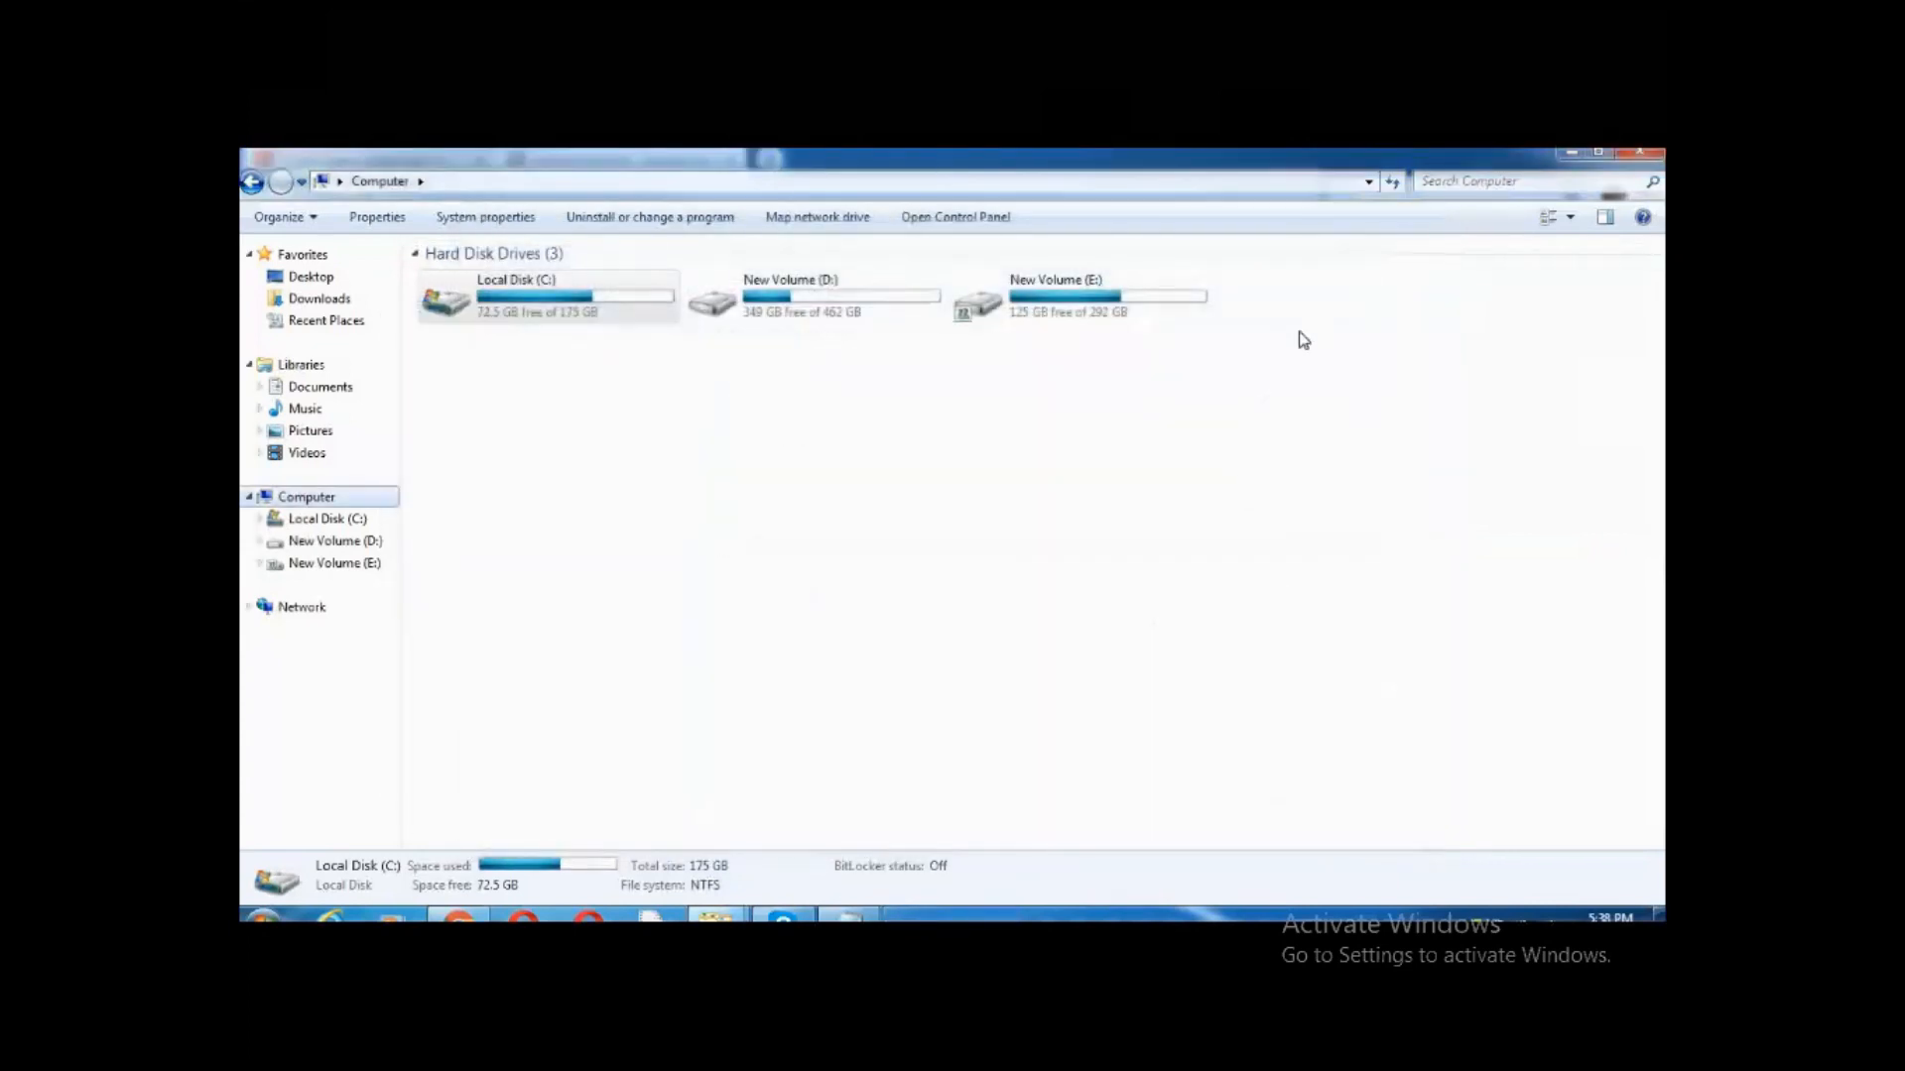
left_click(482, 202)
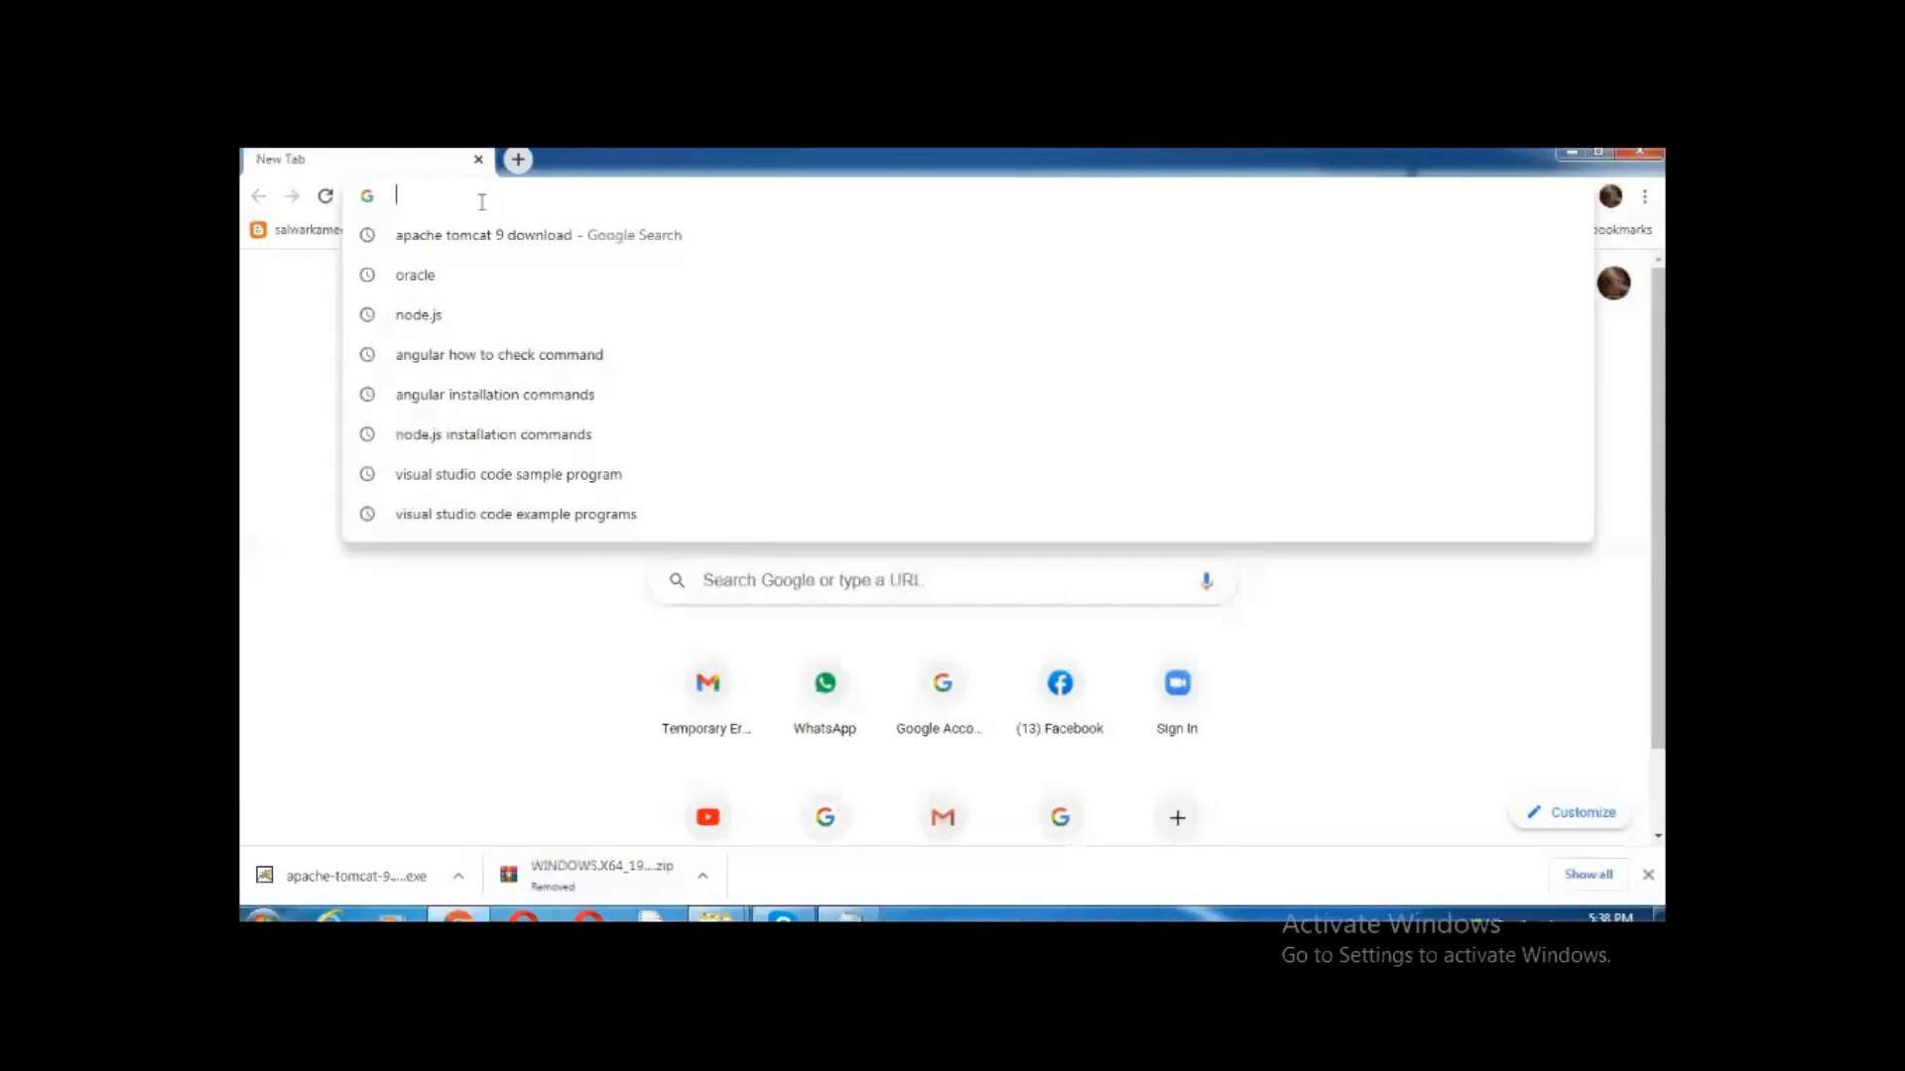
type("ec")
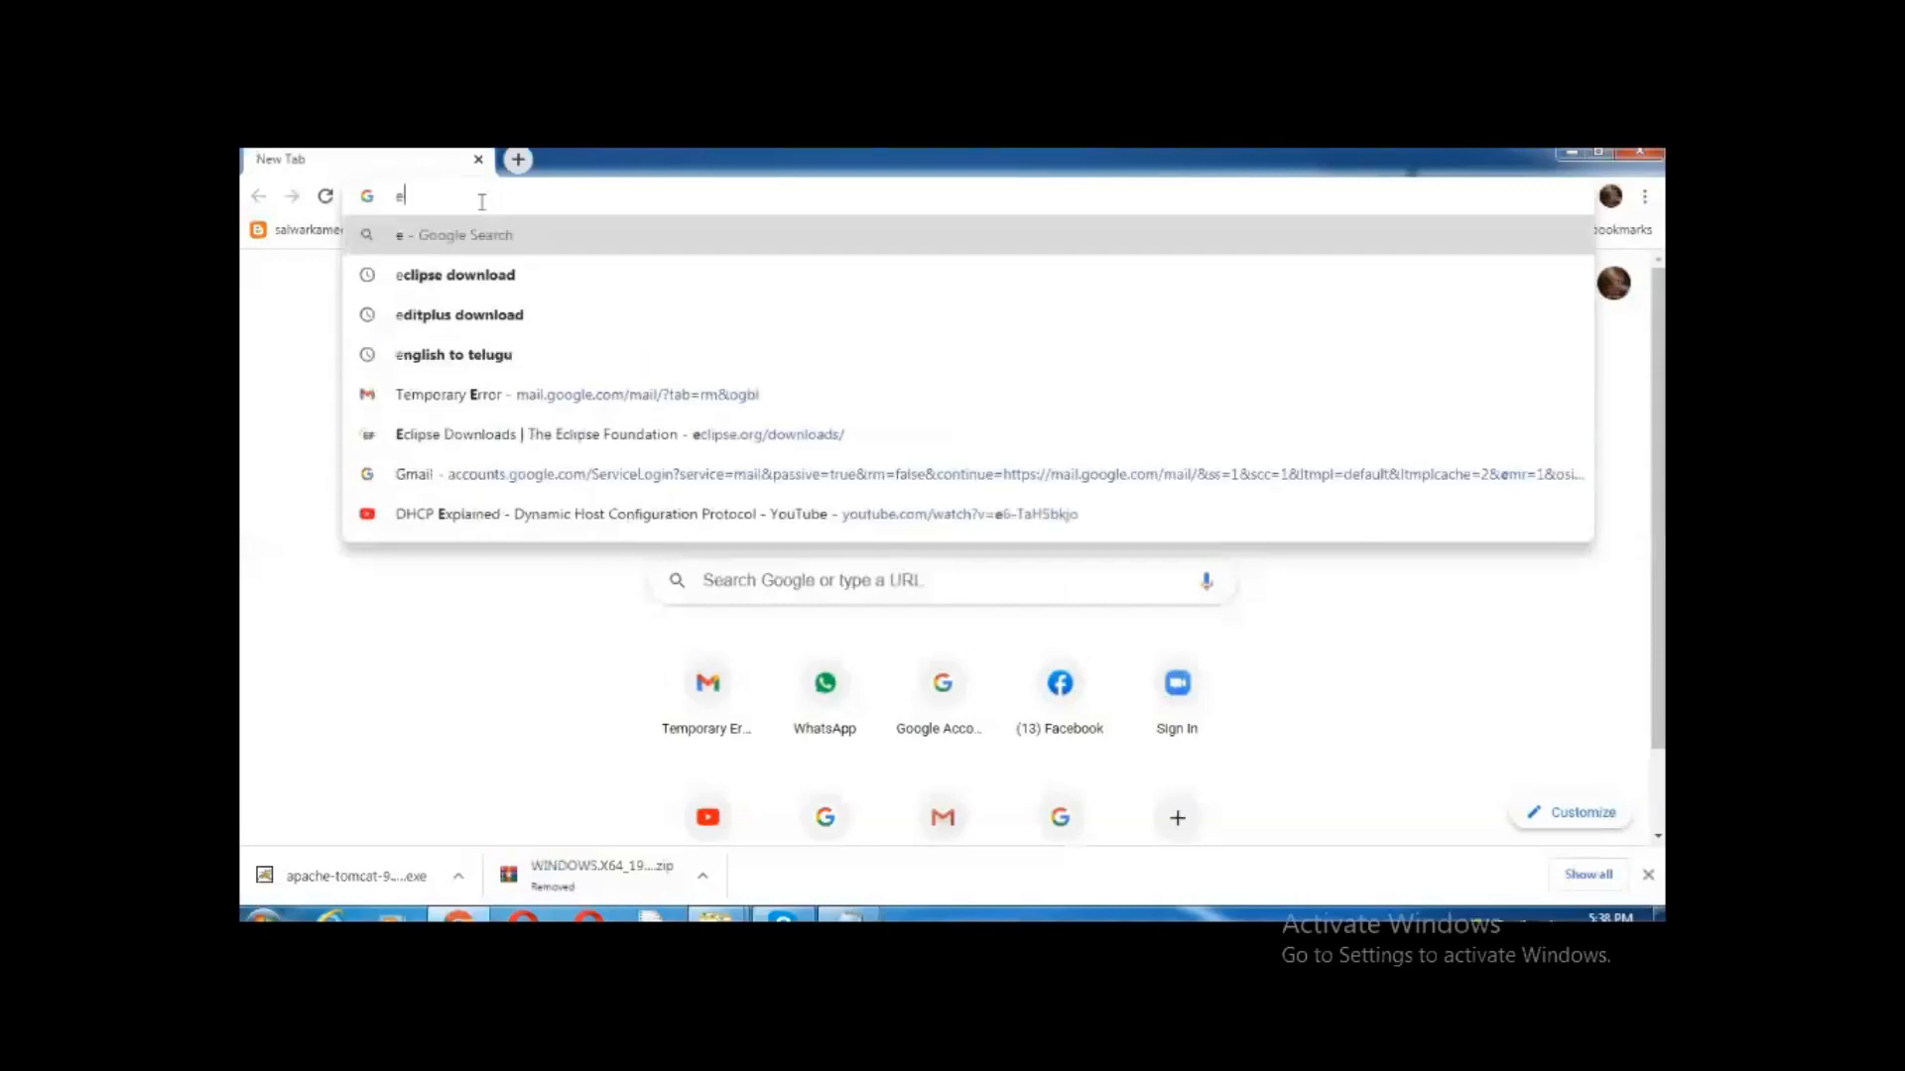
left_click(463, 286)
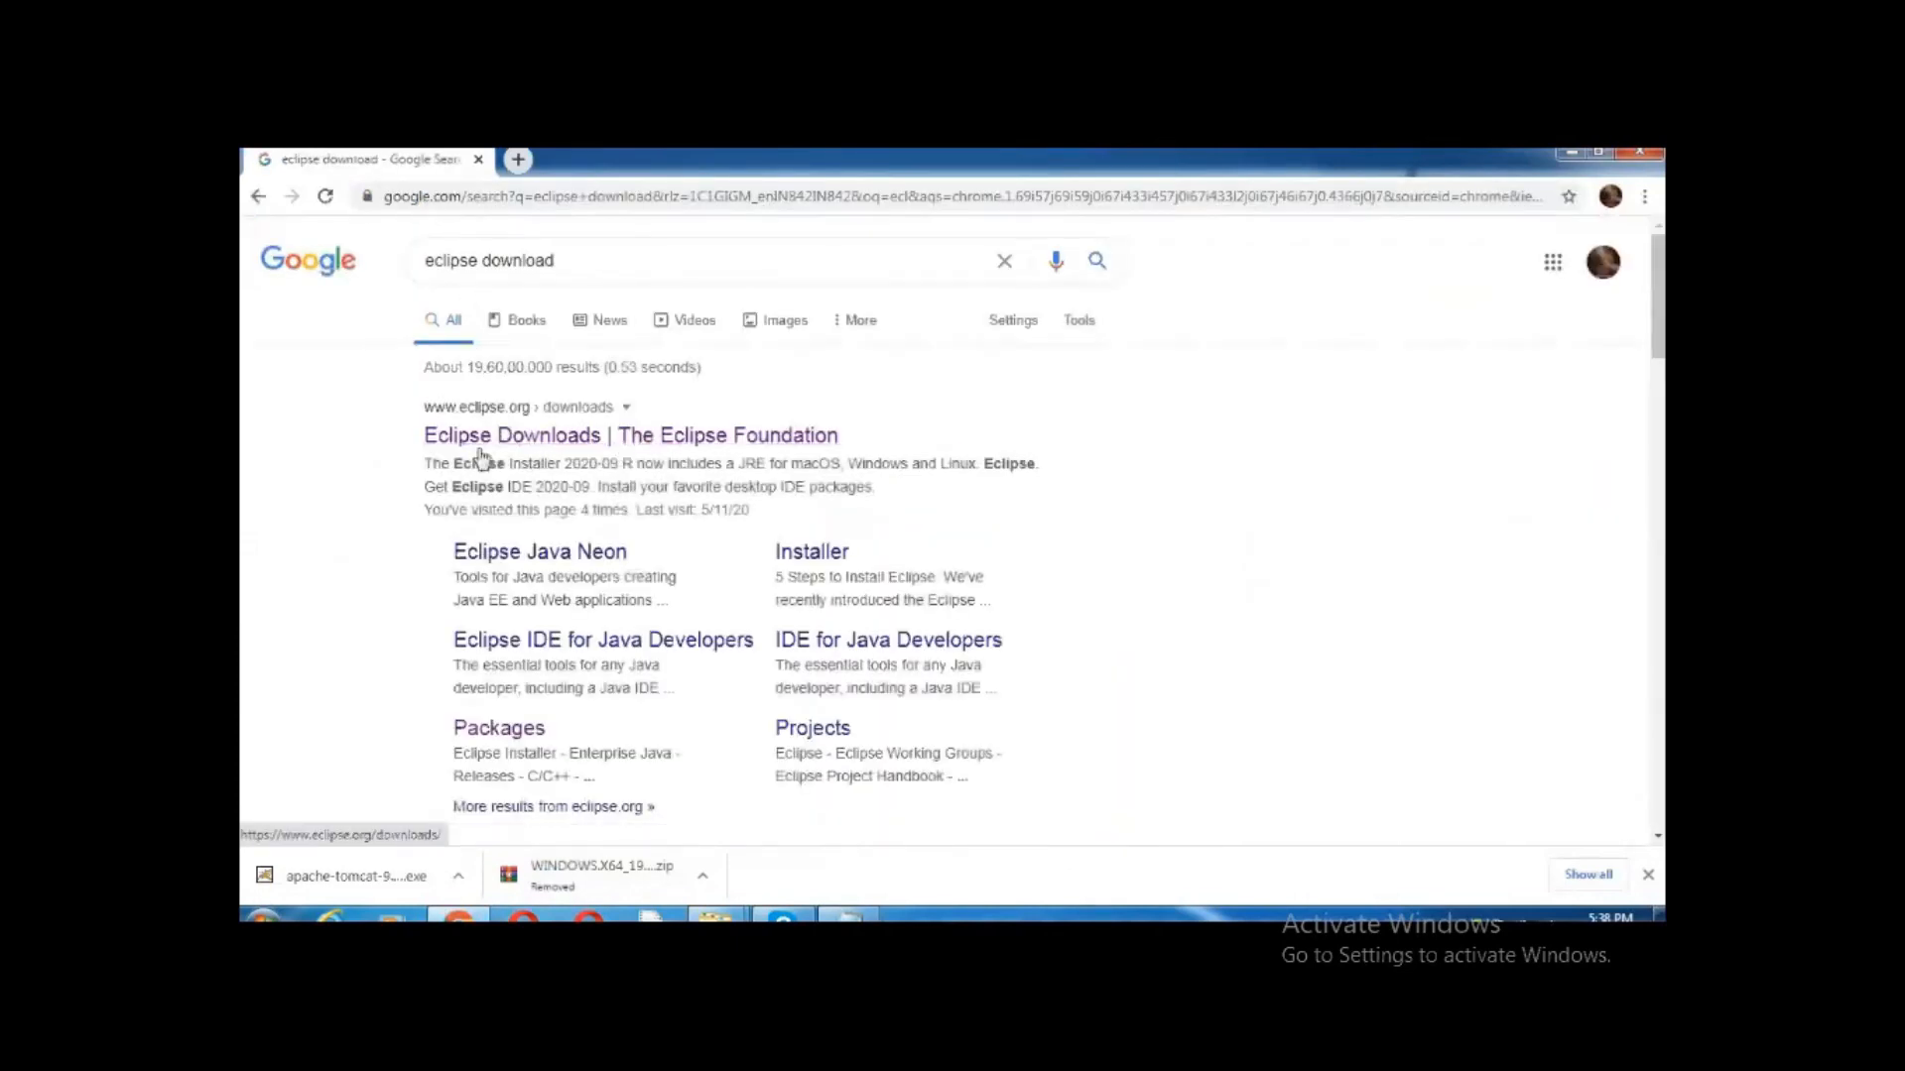
left_click(559, 442)
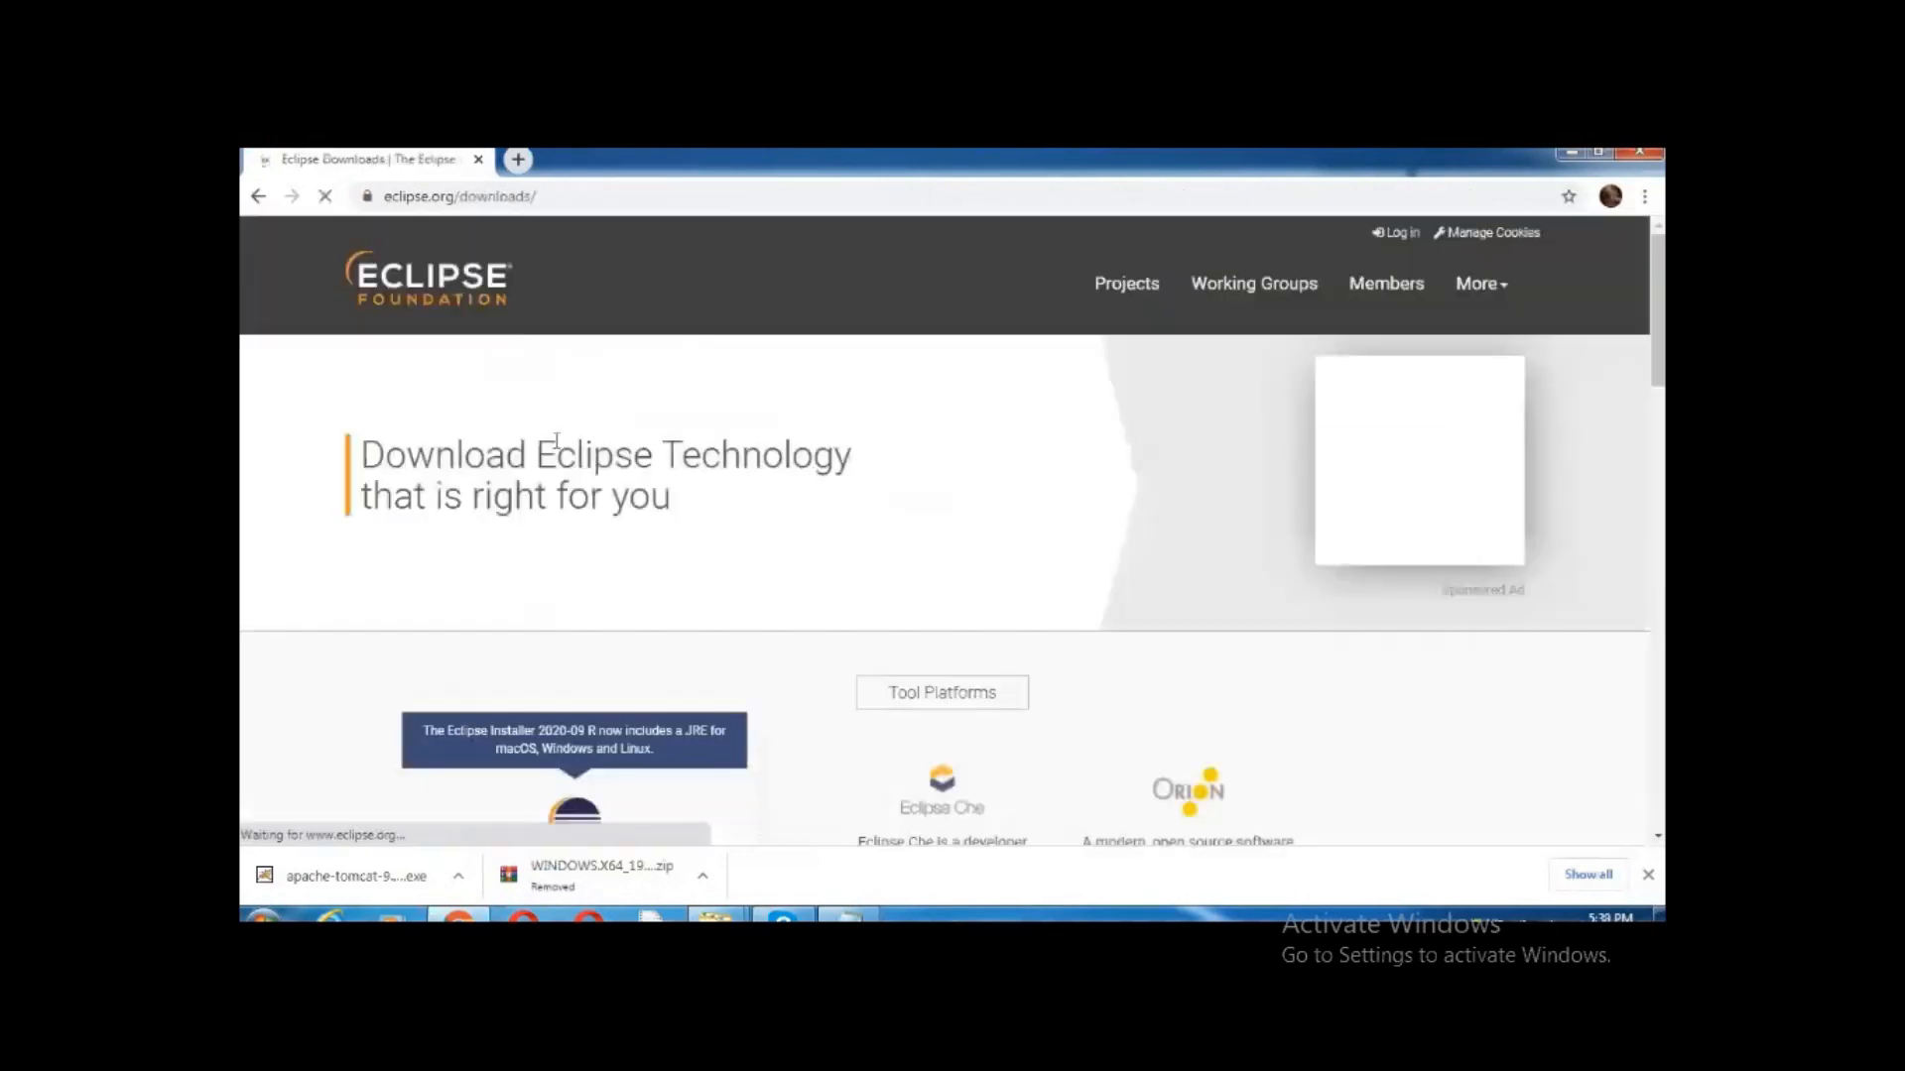
Under Get Eclipse IDE 2020-09, choose the 64-bit x86_64 installer download
scroll(574, 483, "down", 4)
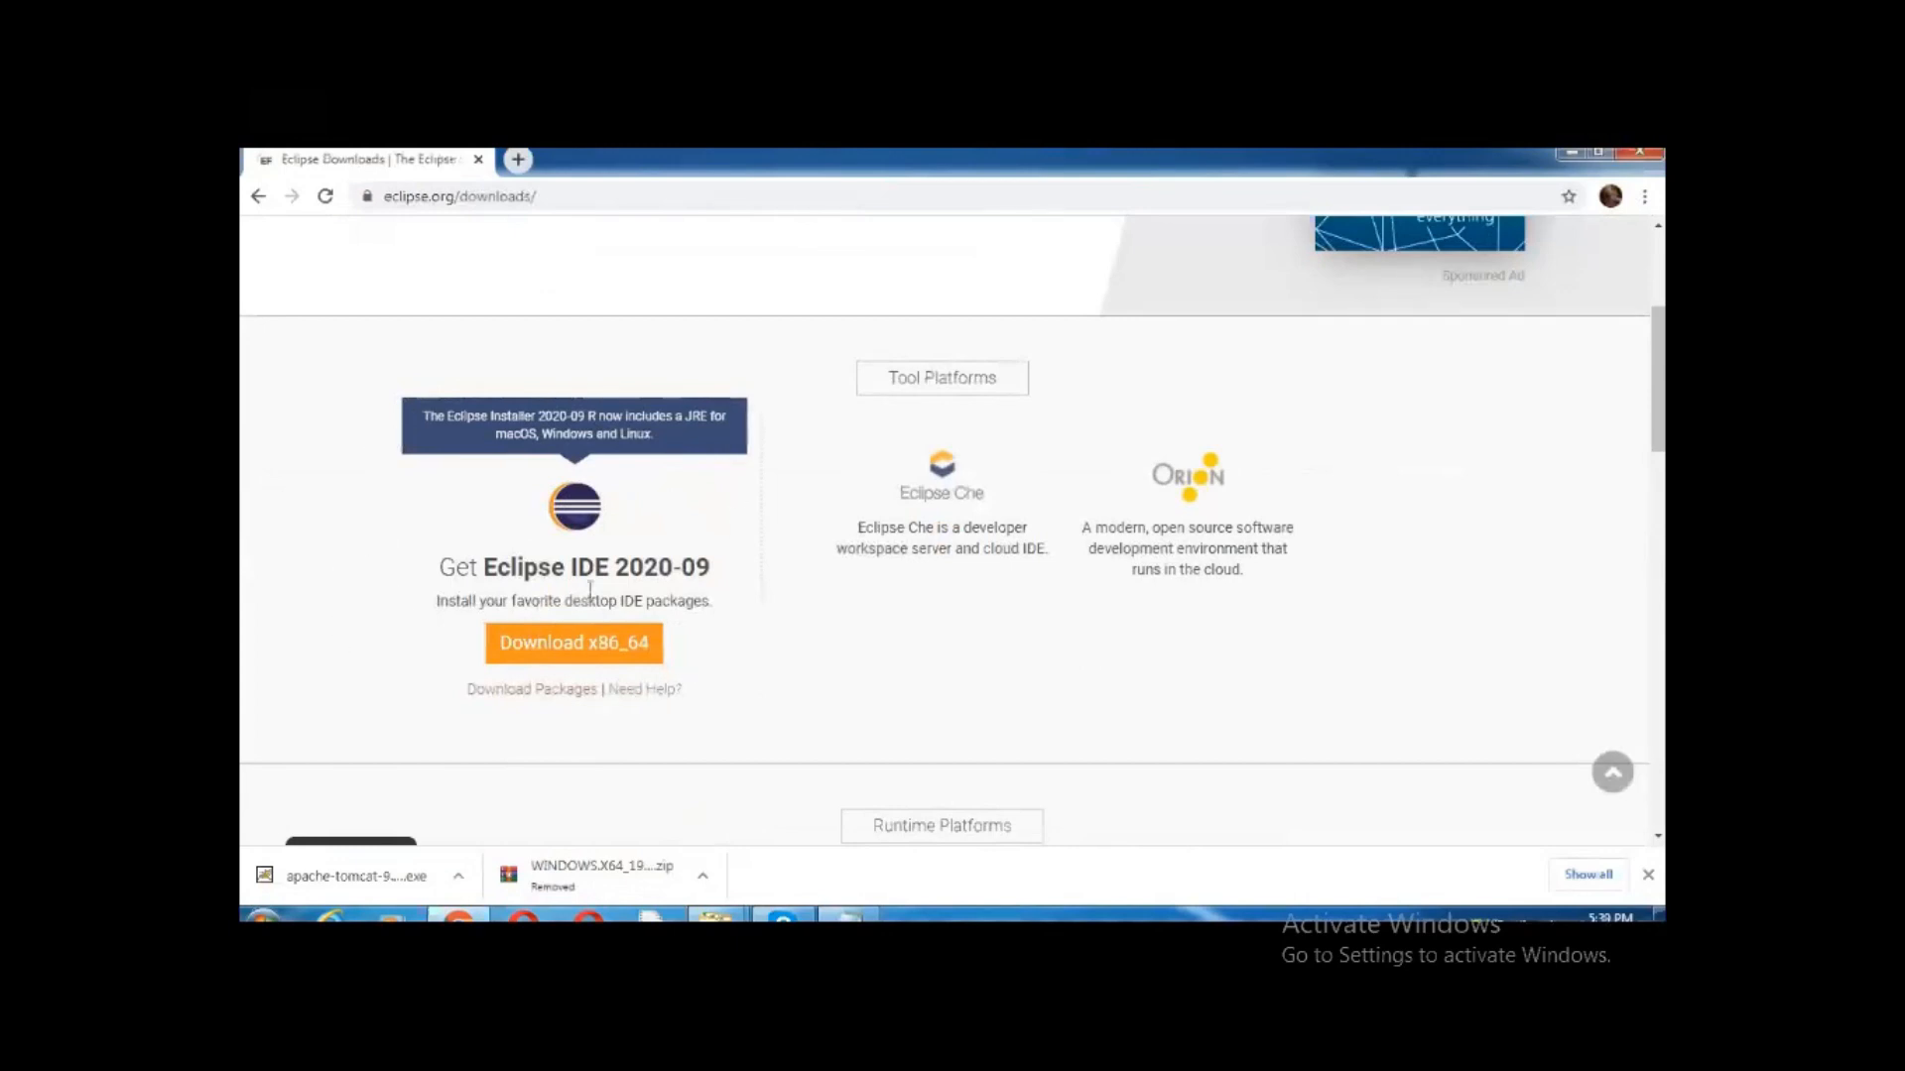
left_click_drag(615, 570, 717, 575)
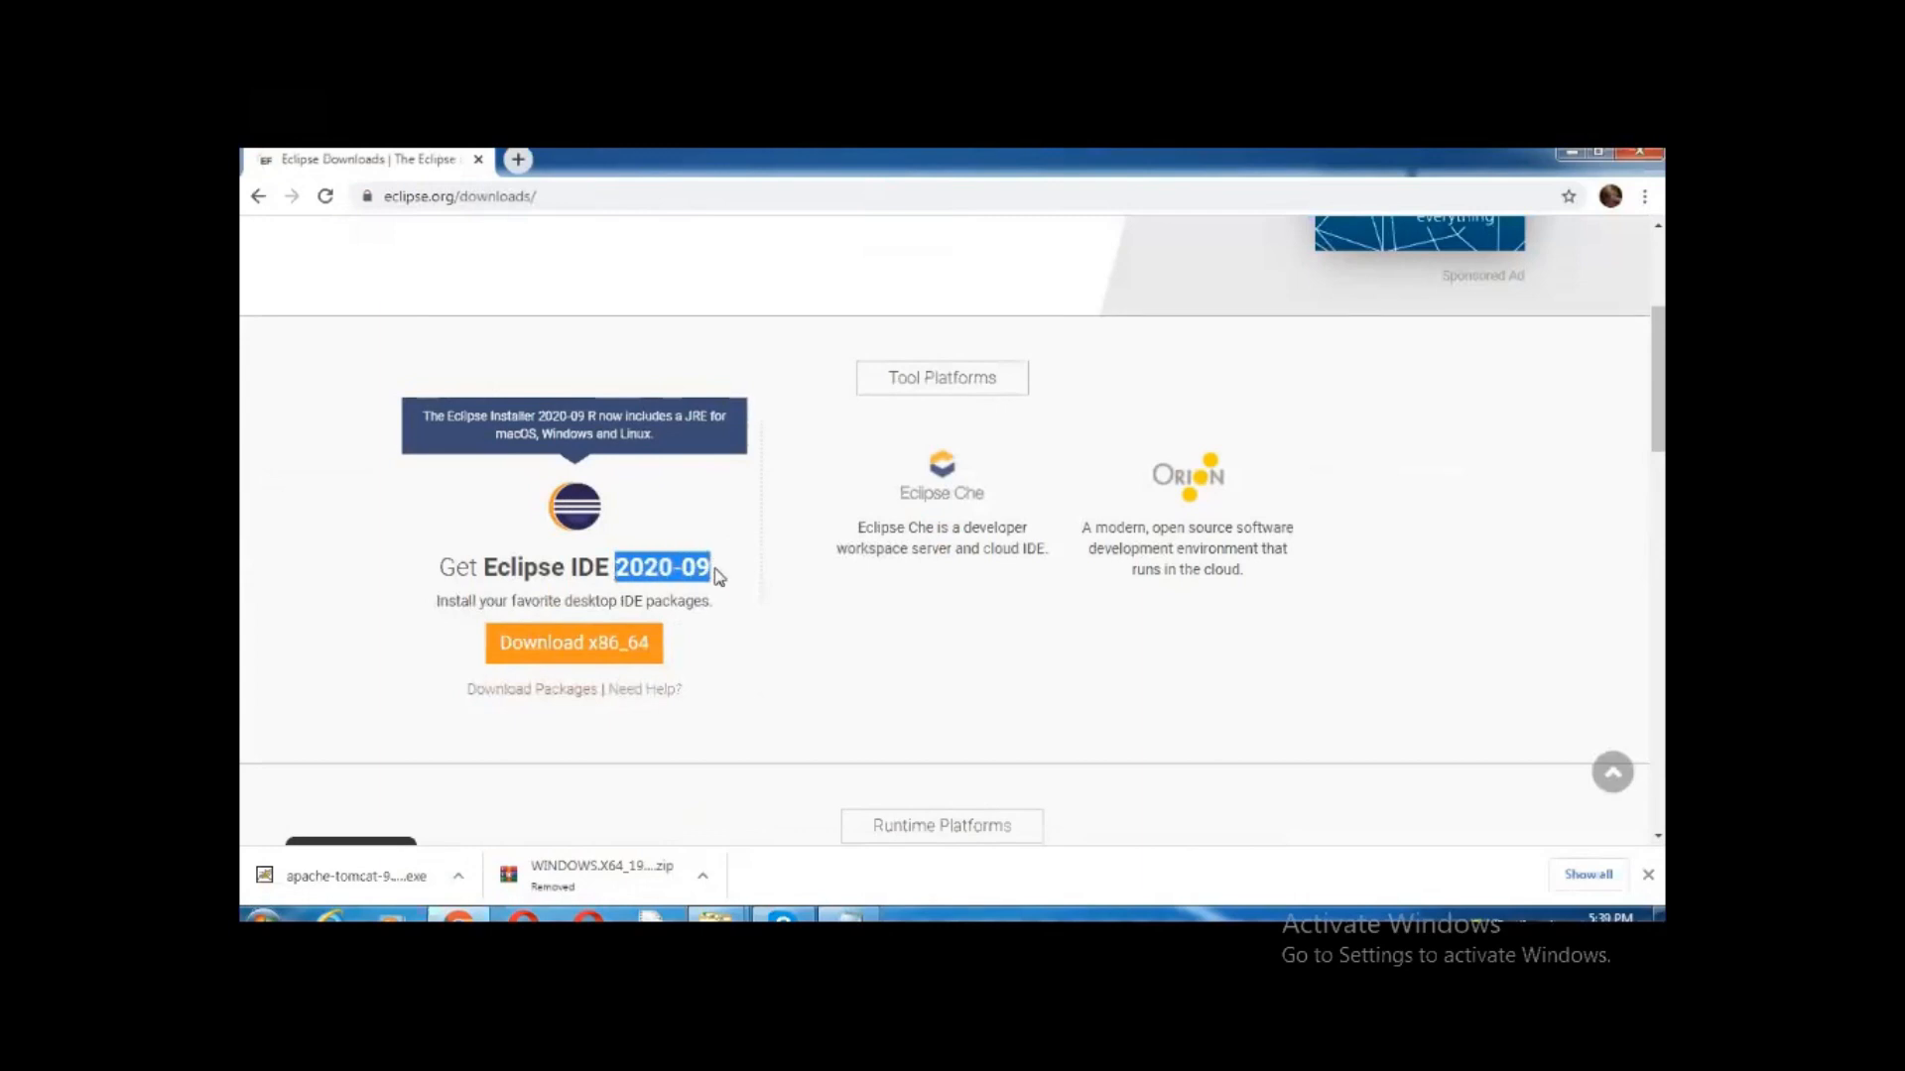
left_click(429, 505)
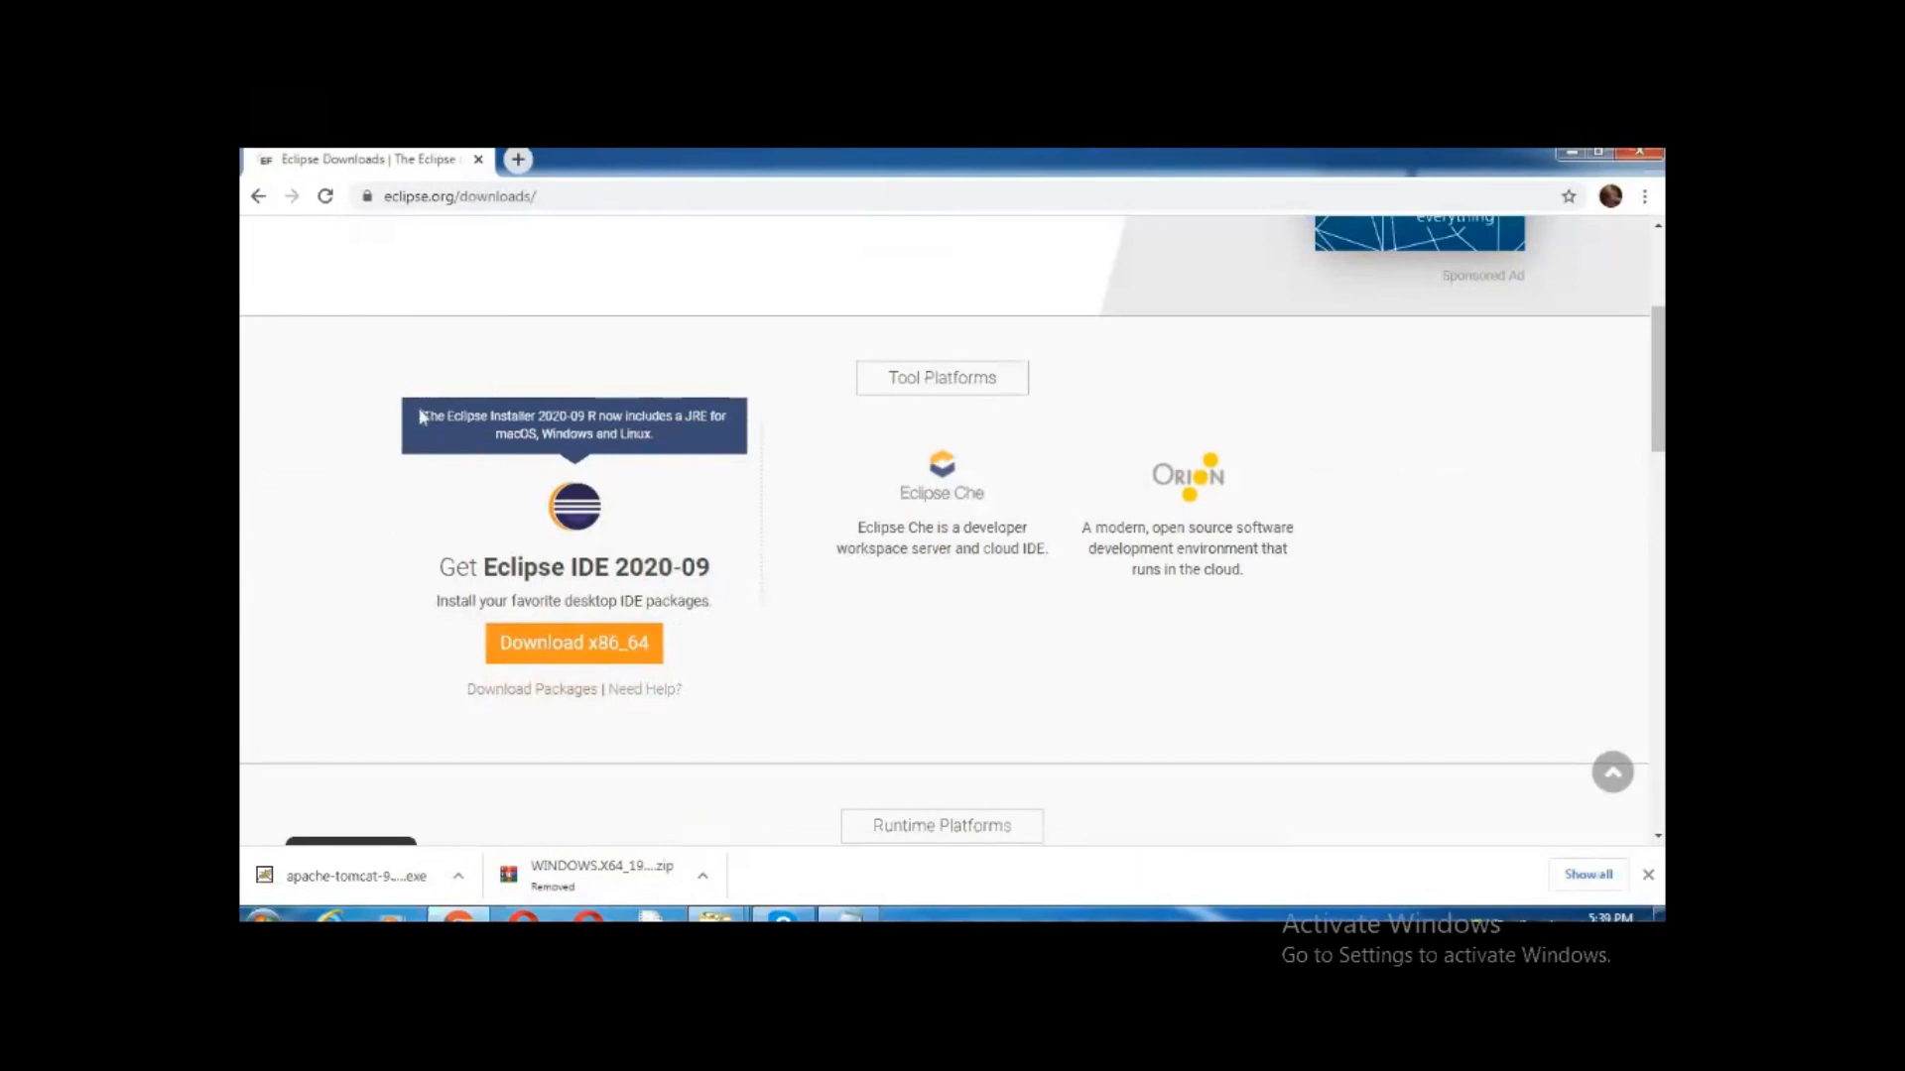
left_click_drag(561, 436, 666, 438)
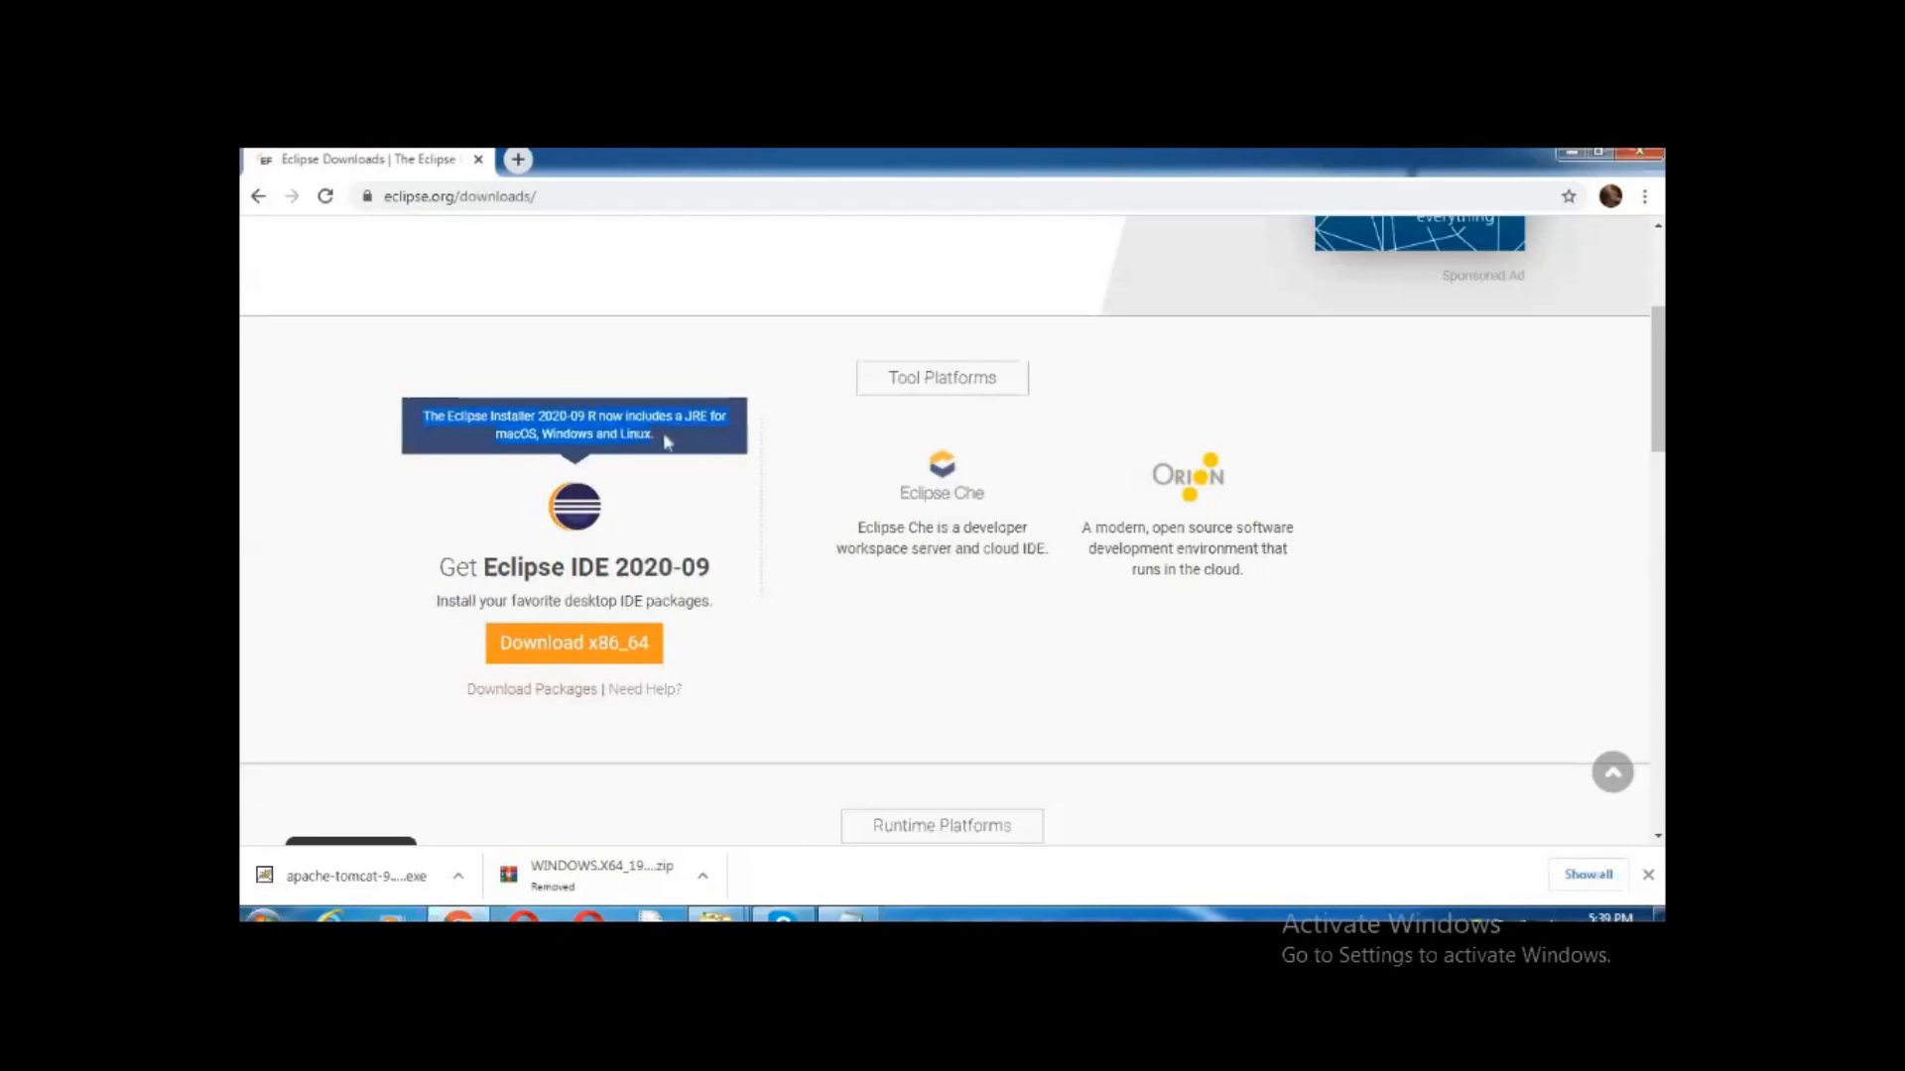
left_click(771, 614)
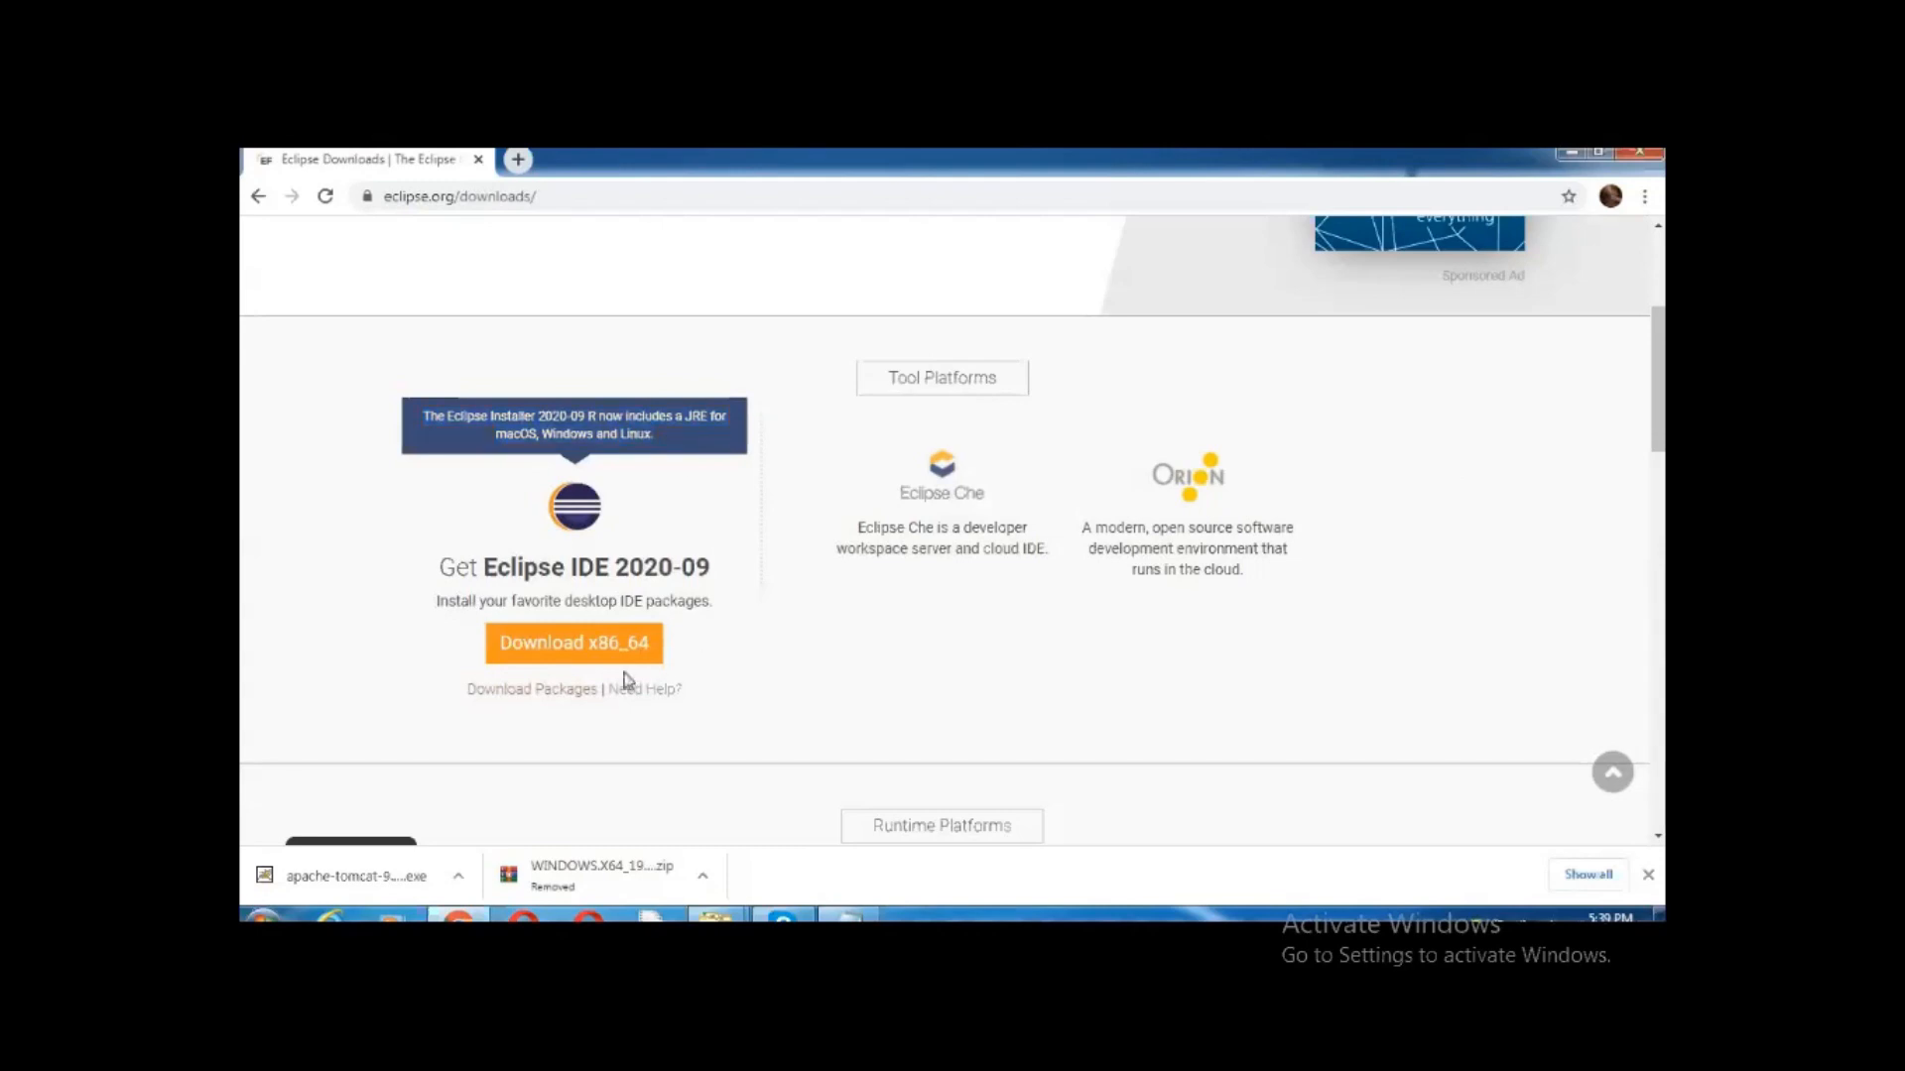
left_click(562, 652)
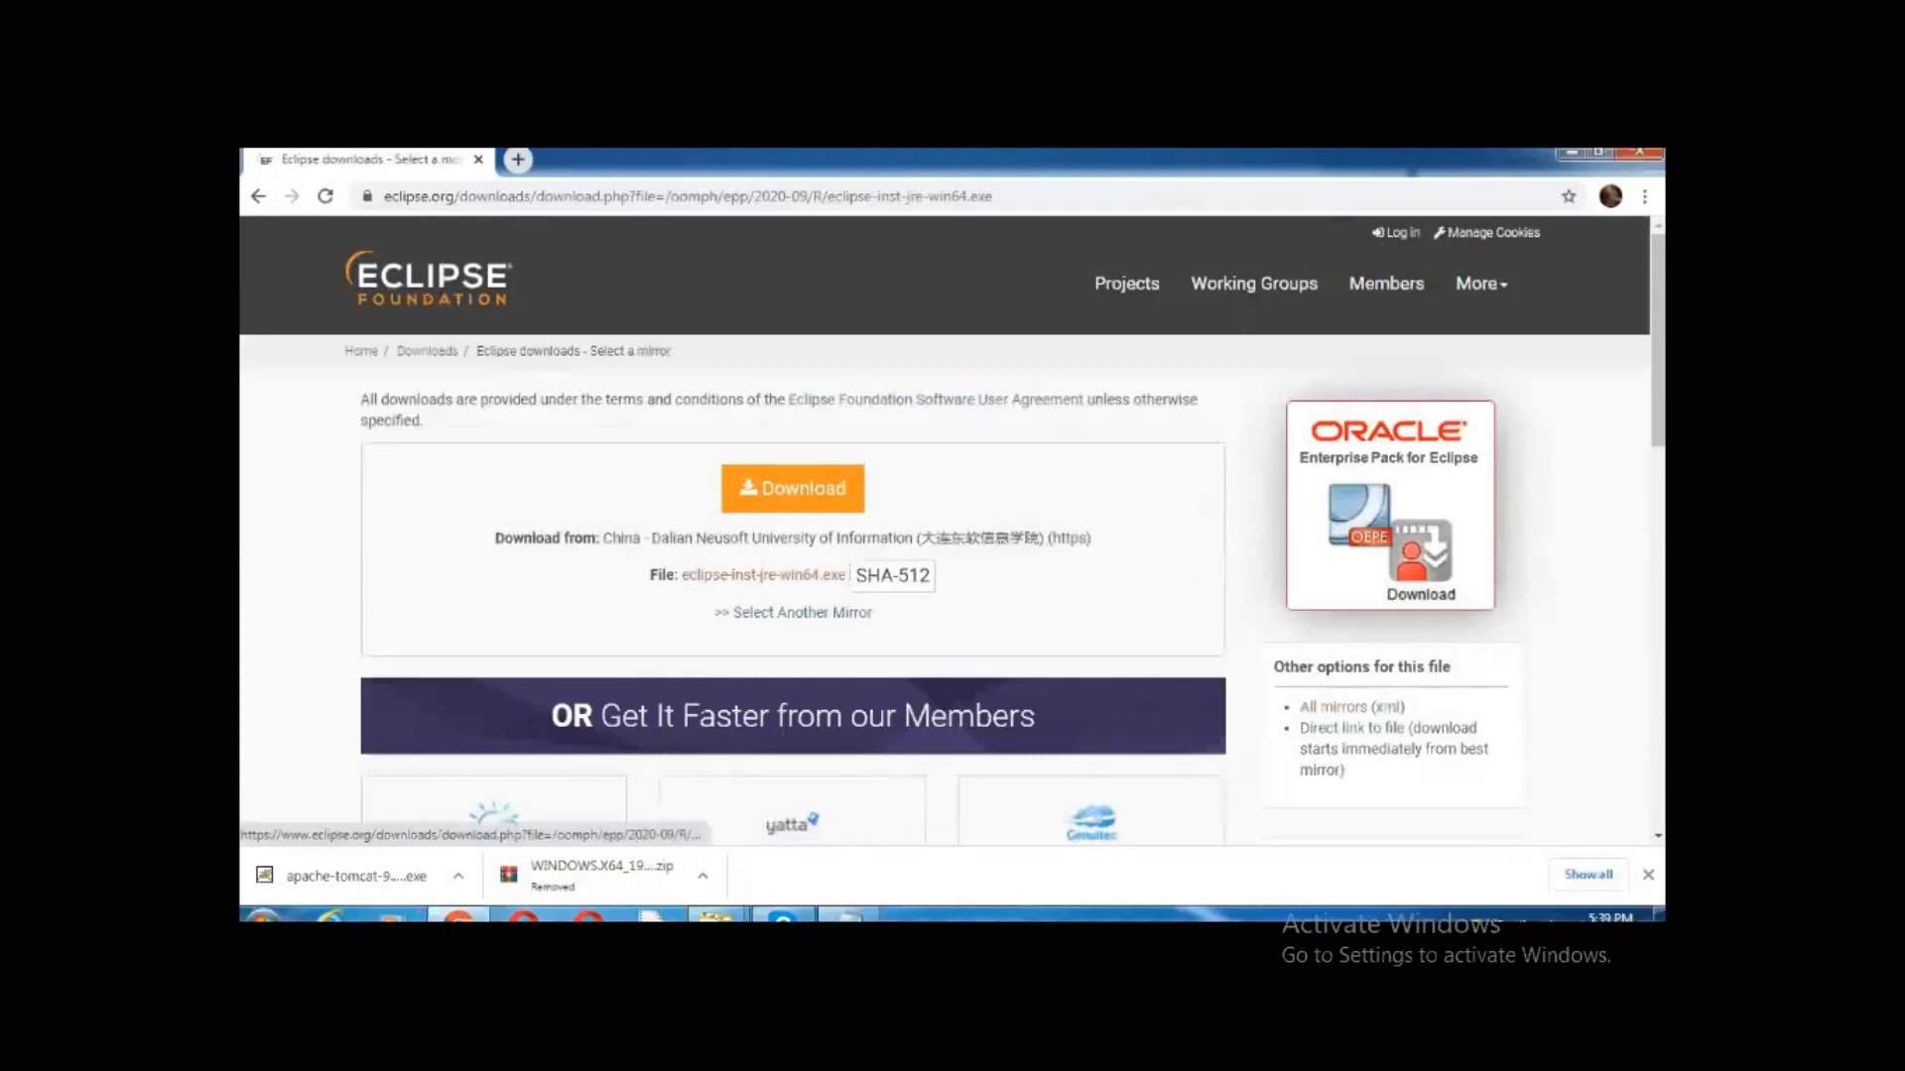
Save eclipse-inst-jre-win64.exe to the Desktop and show the finished download in its folder
left_click(791, 492)
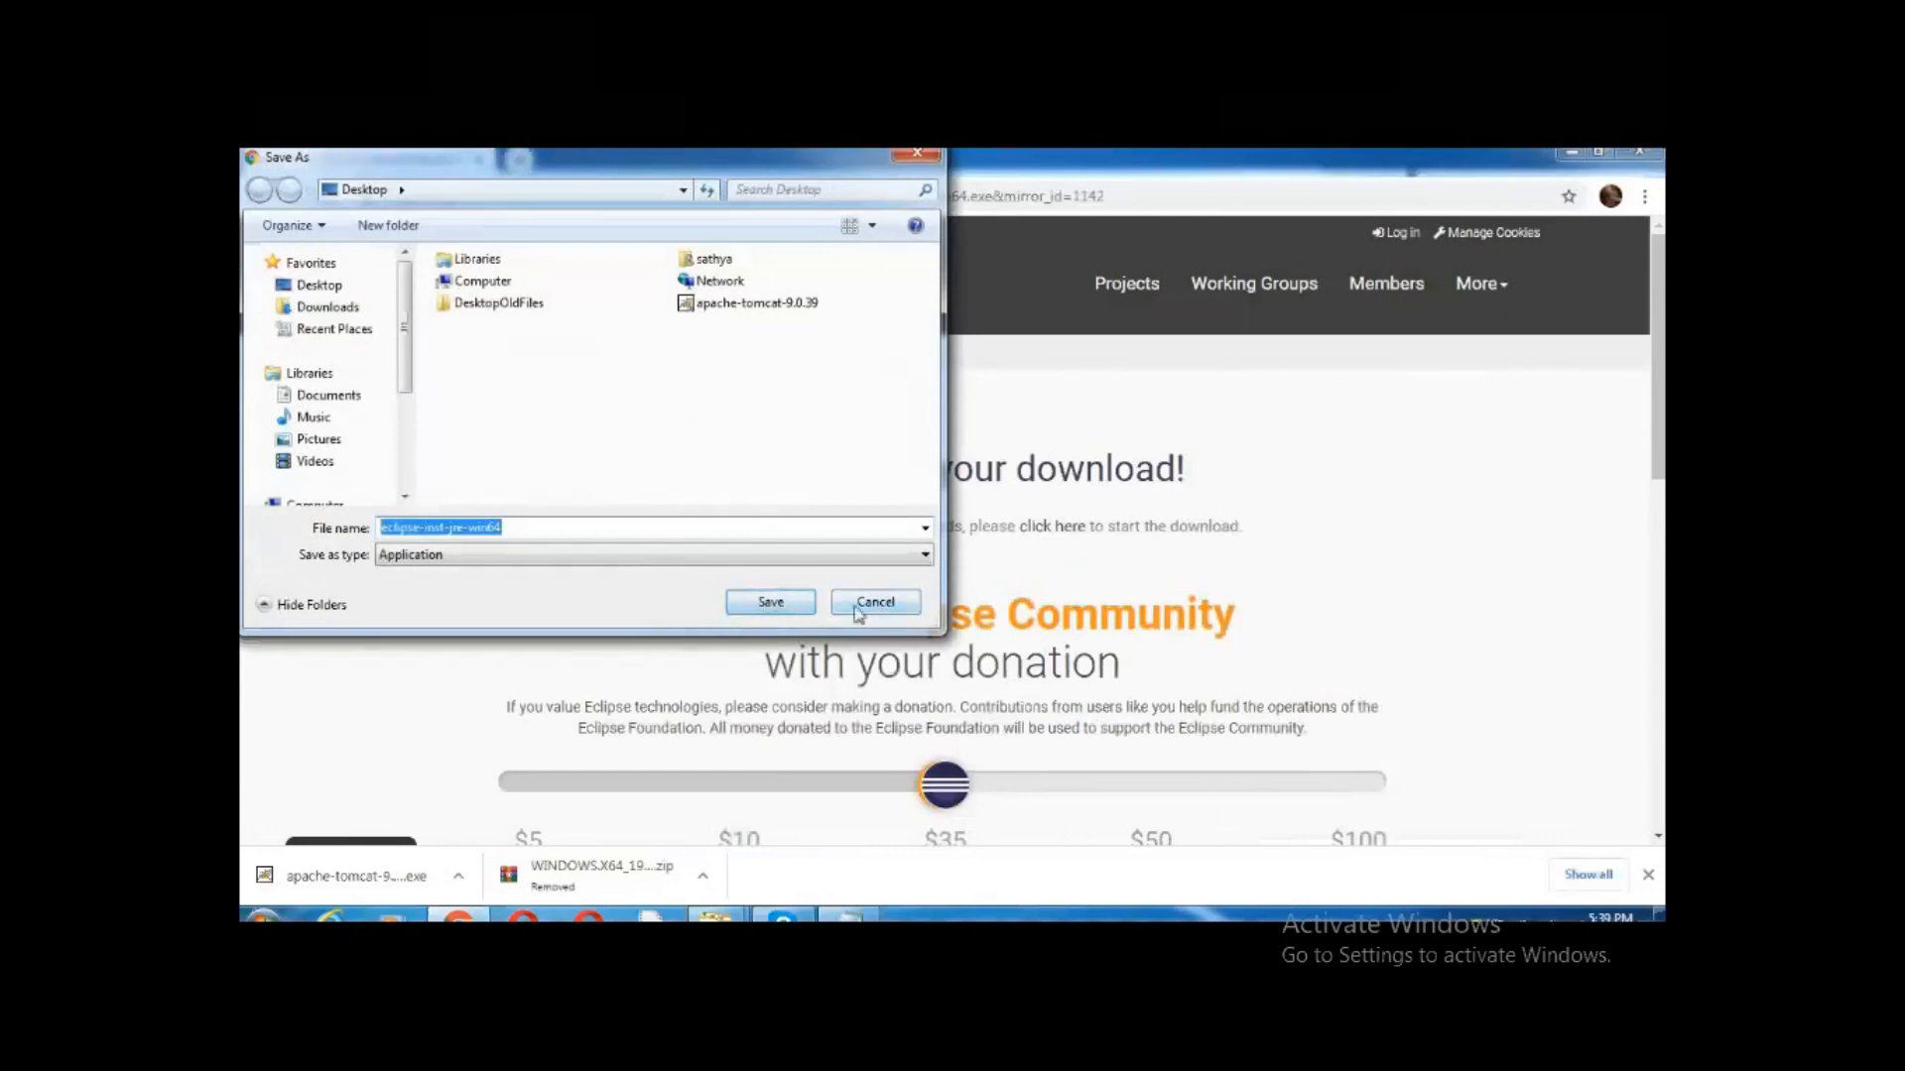
left_click(771, 602)
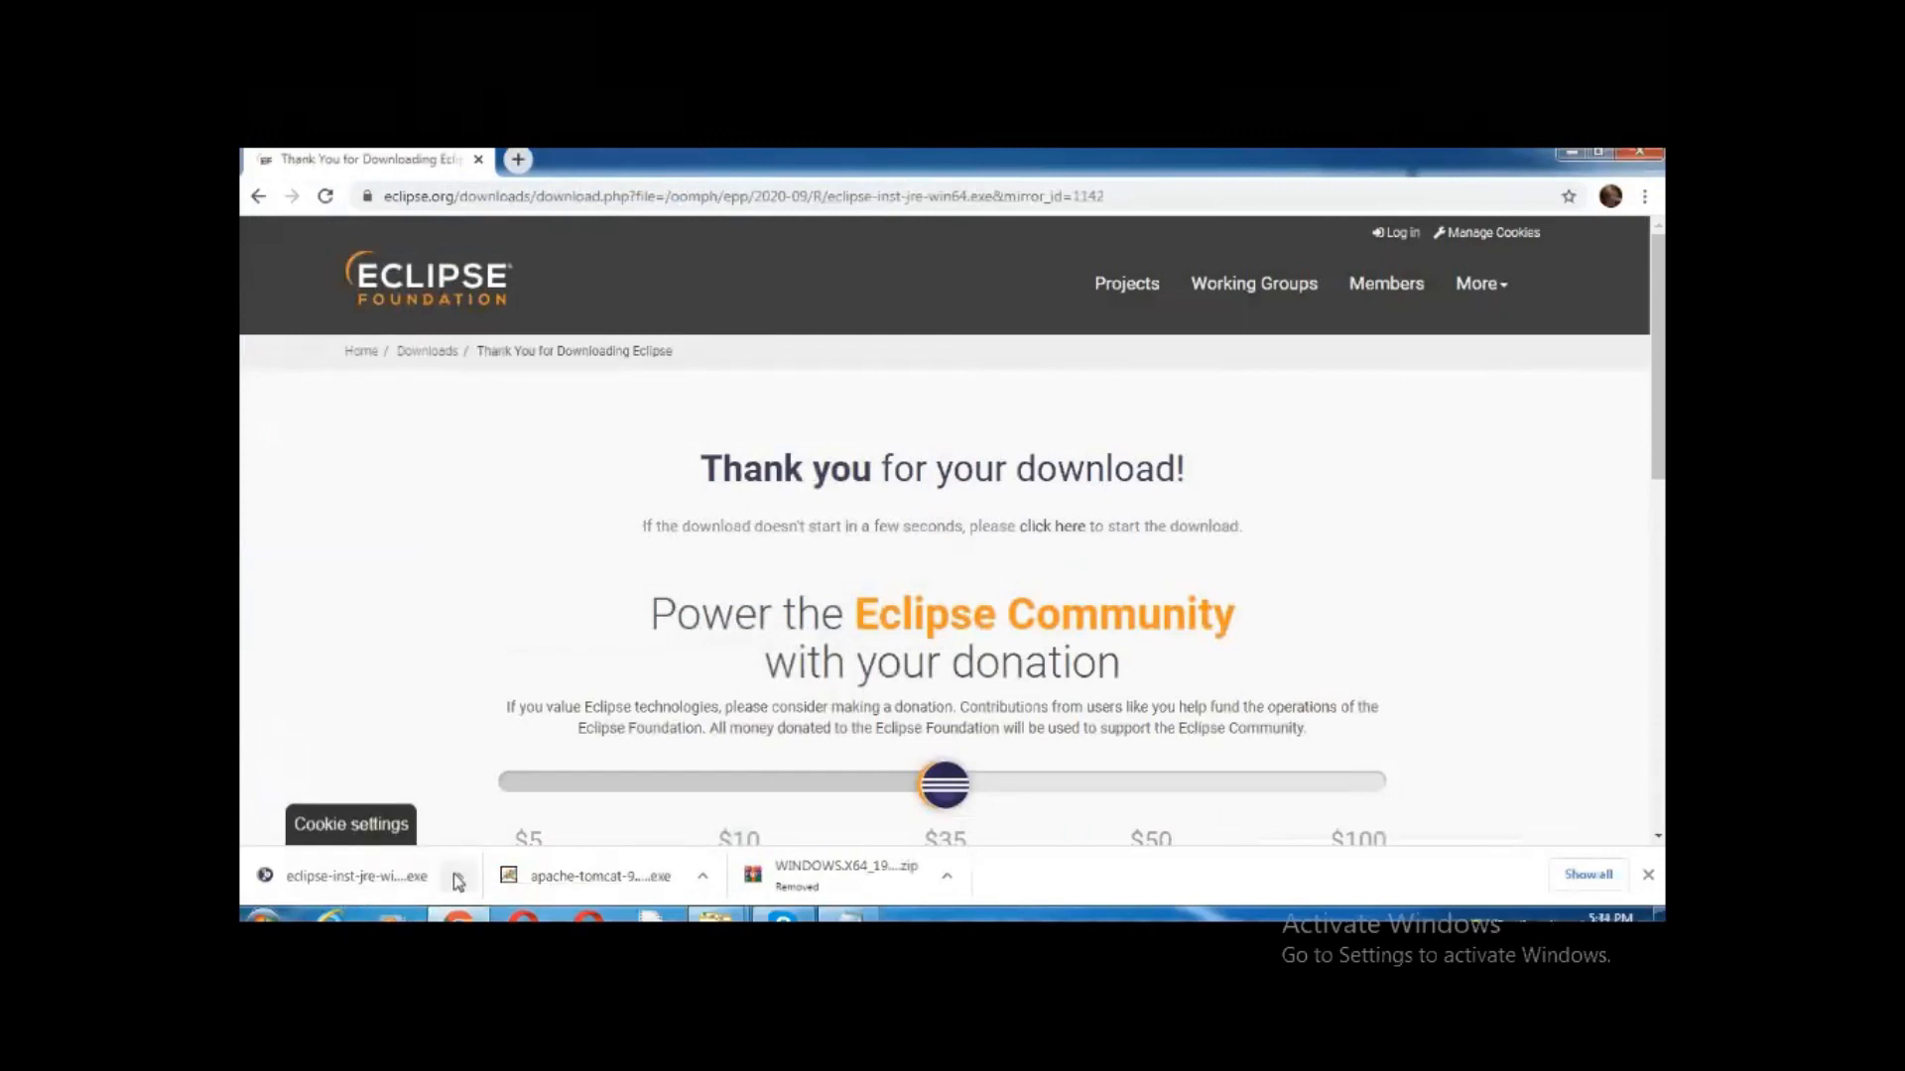
left_click(457, 876)
left_click(482, 811)
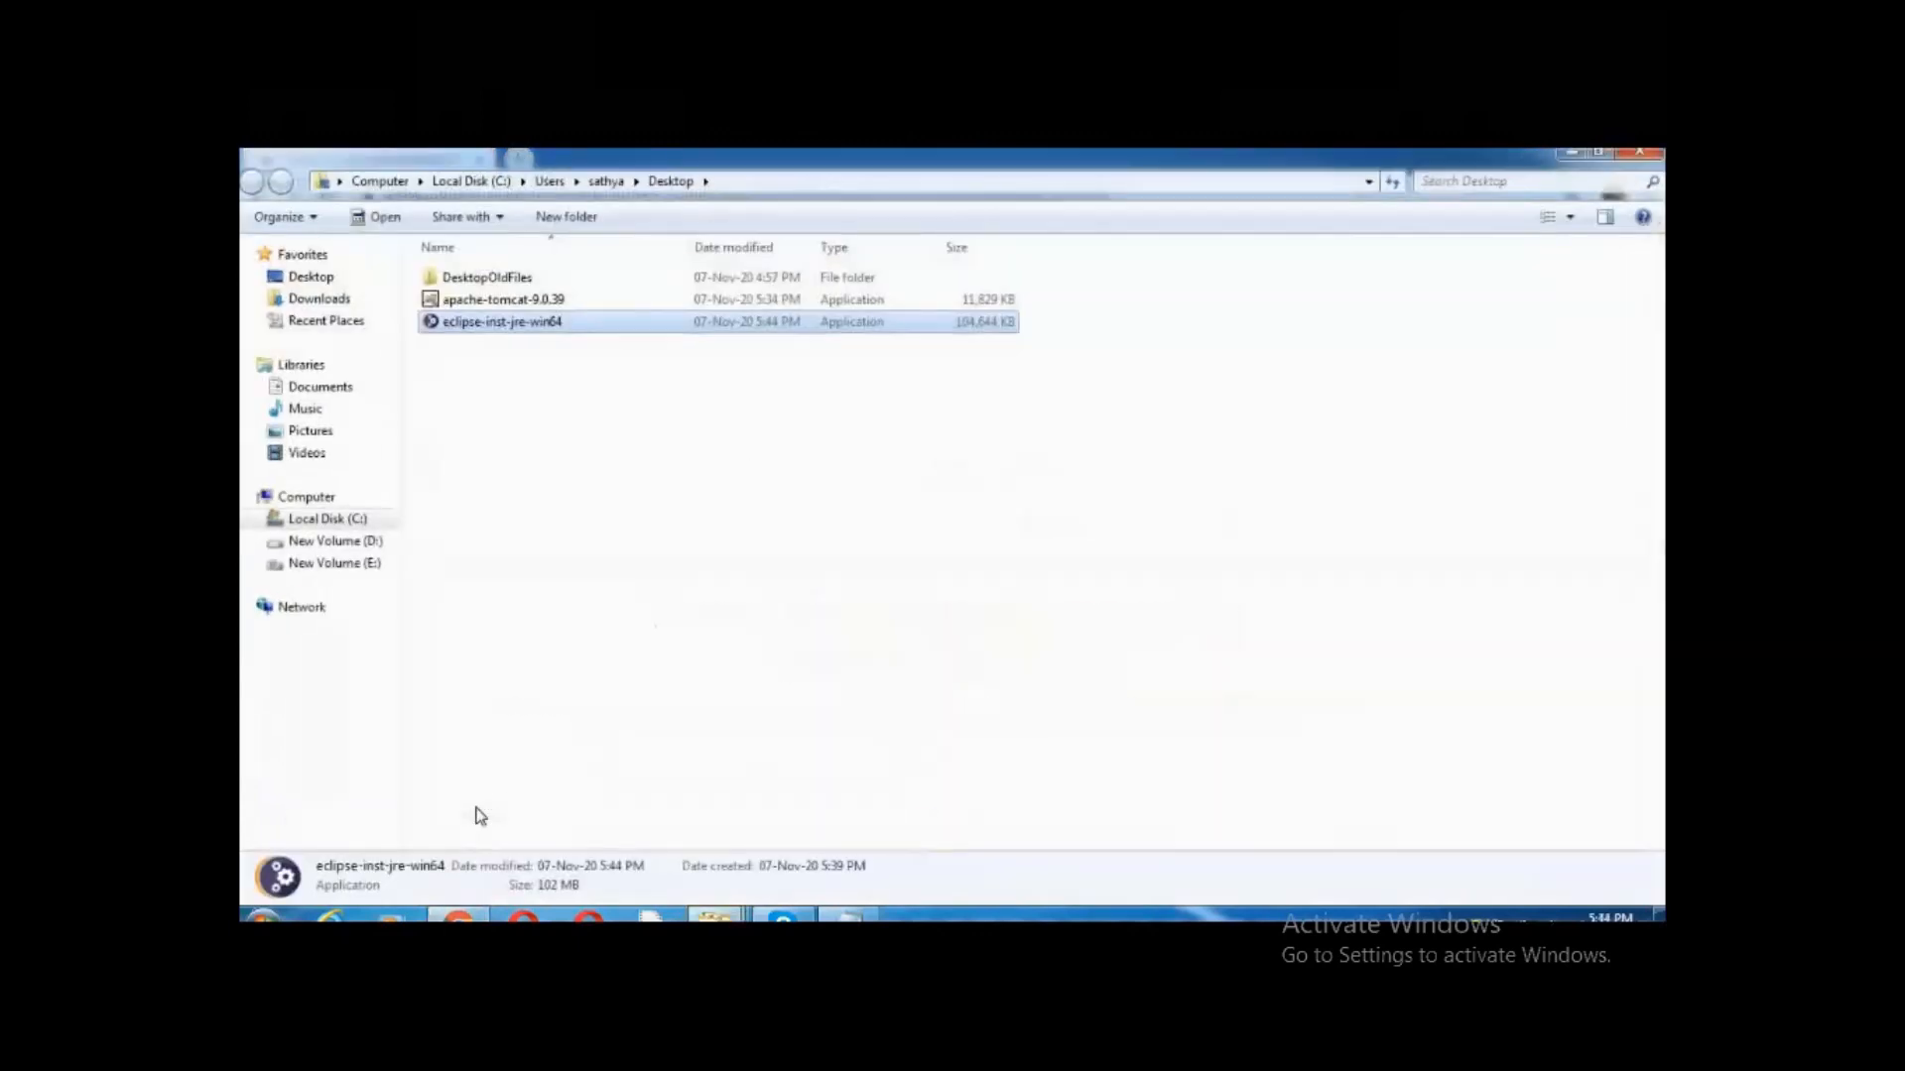
Run eclipse-inst-jre-win64, install Eclipse IDE for Java Developers 2020-09, and launch it
double_click(573, 326)
left_click(1007, 553)
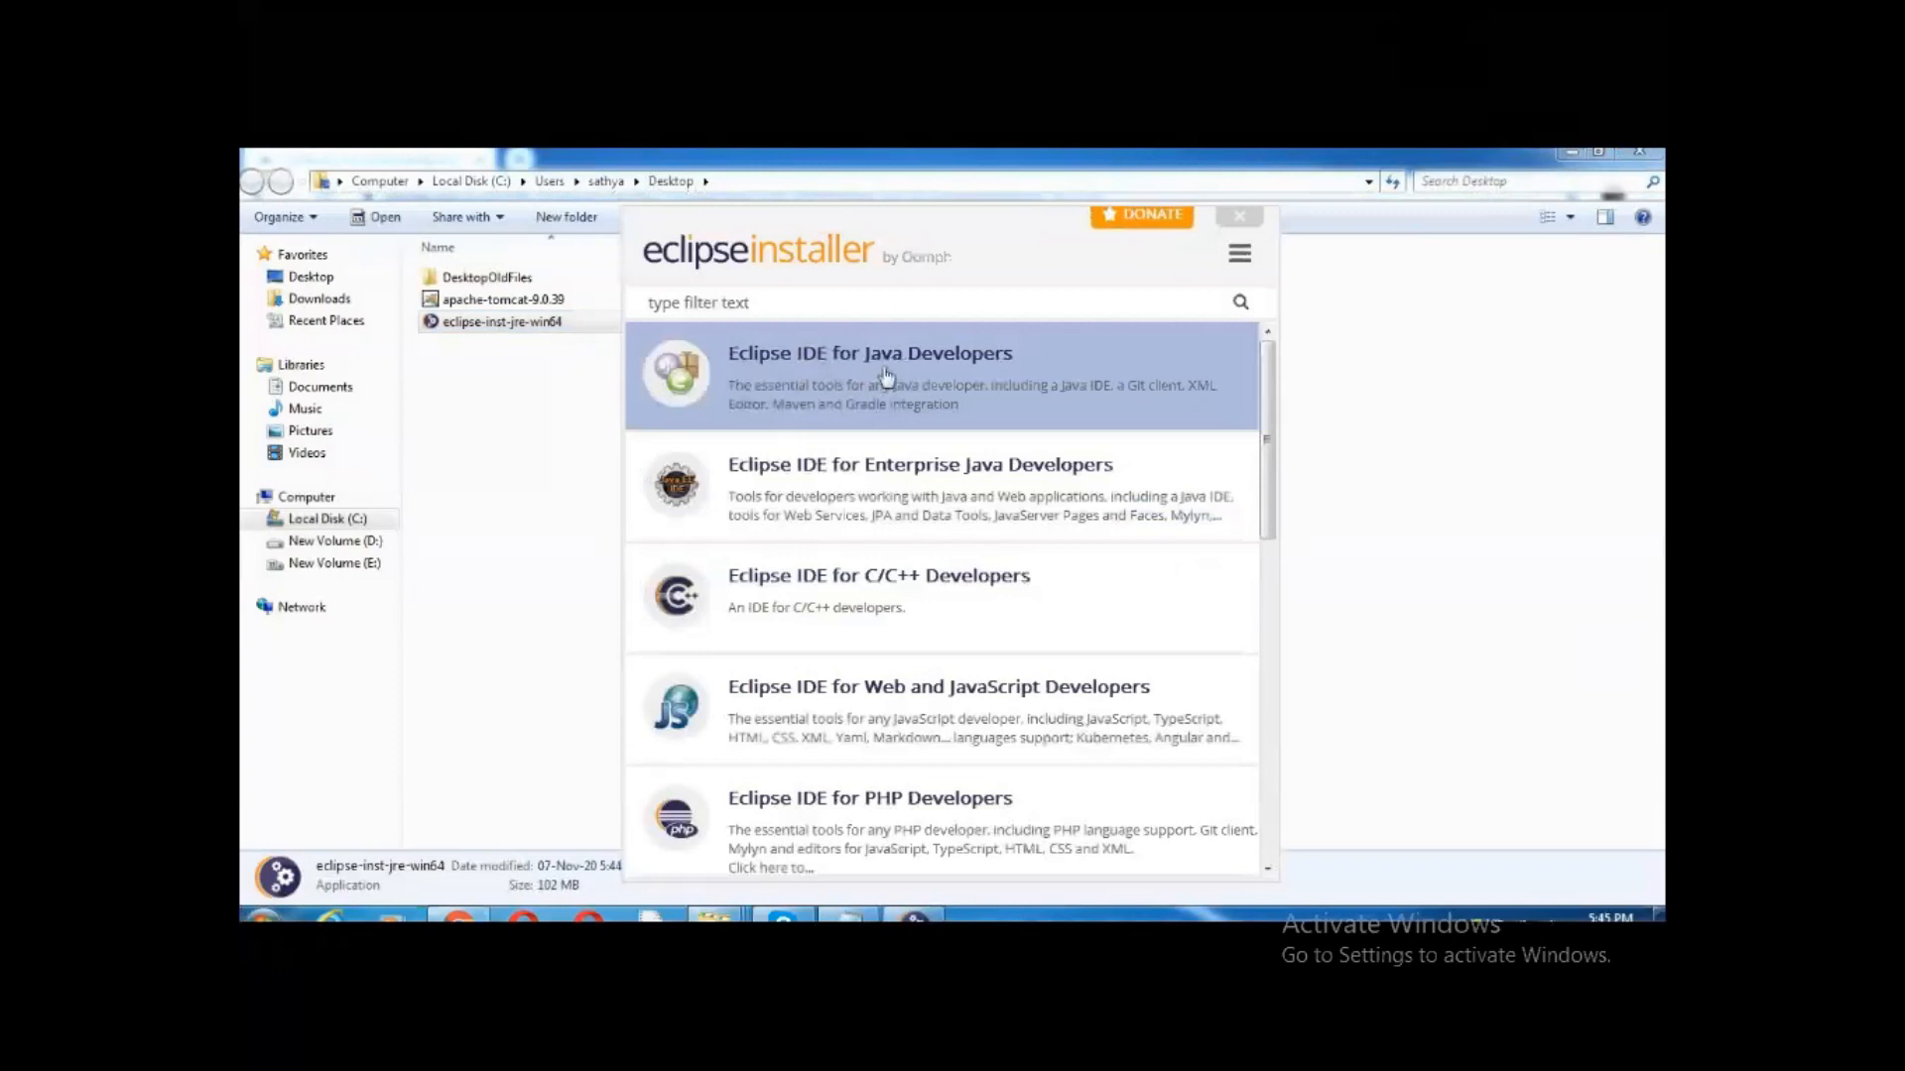
left_click(883, 377)
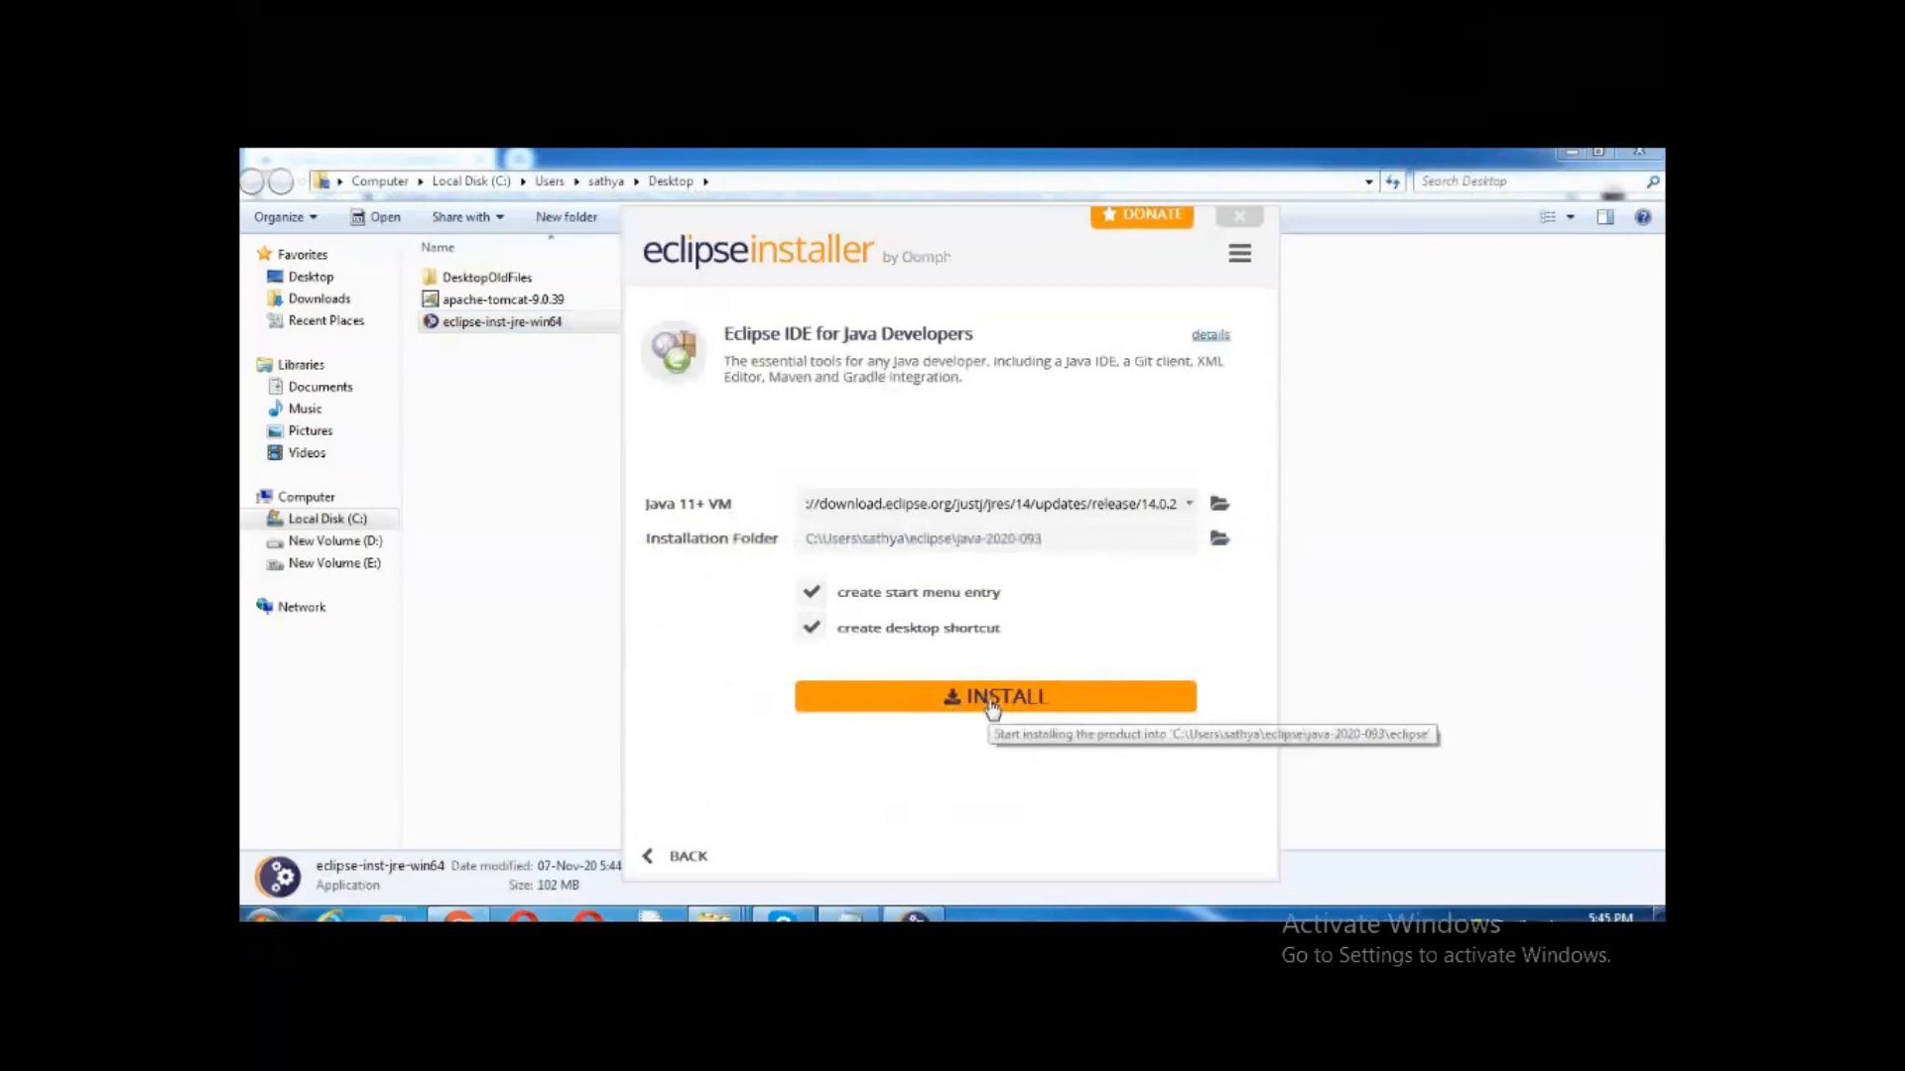
left_click(992, 699)
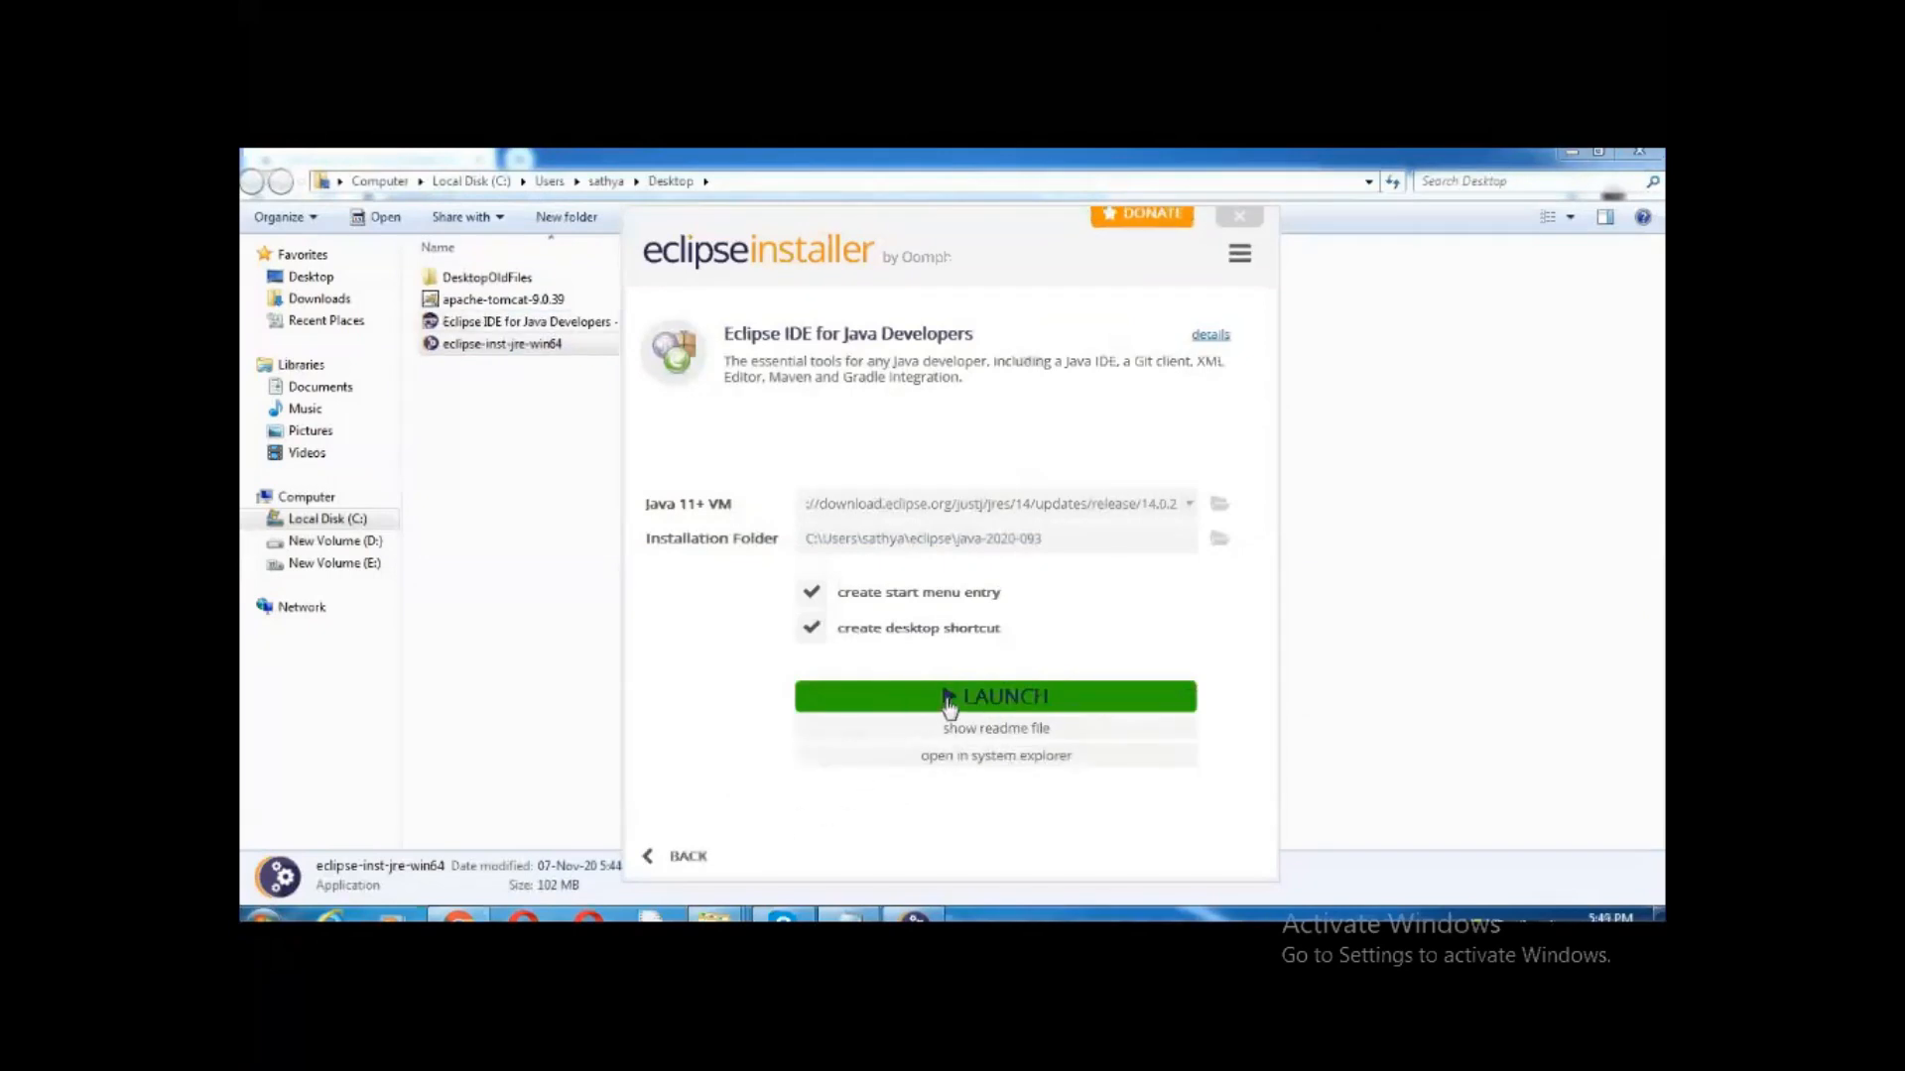
left_click(949, 697)
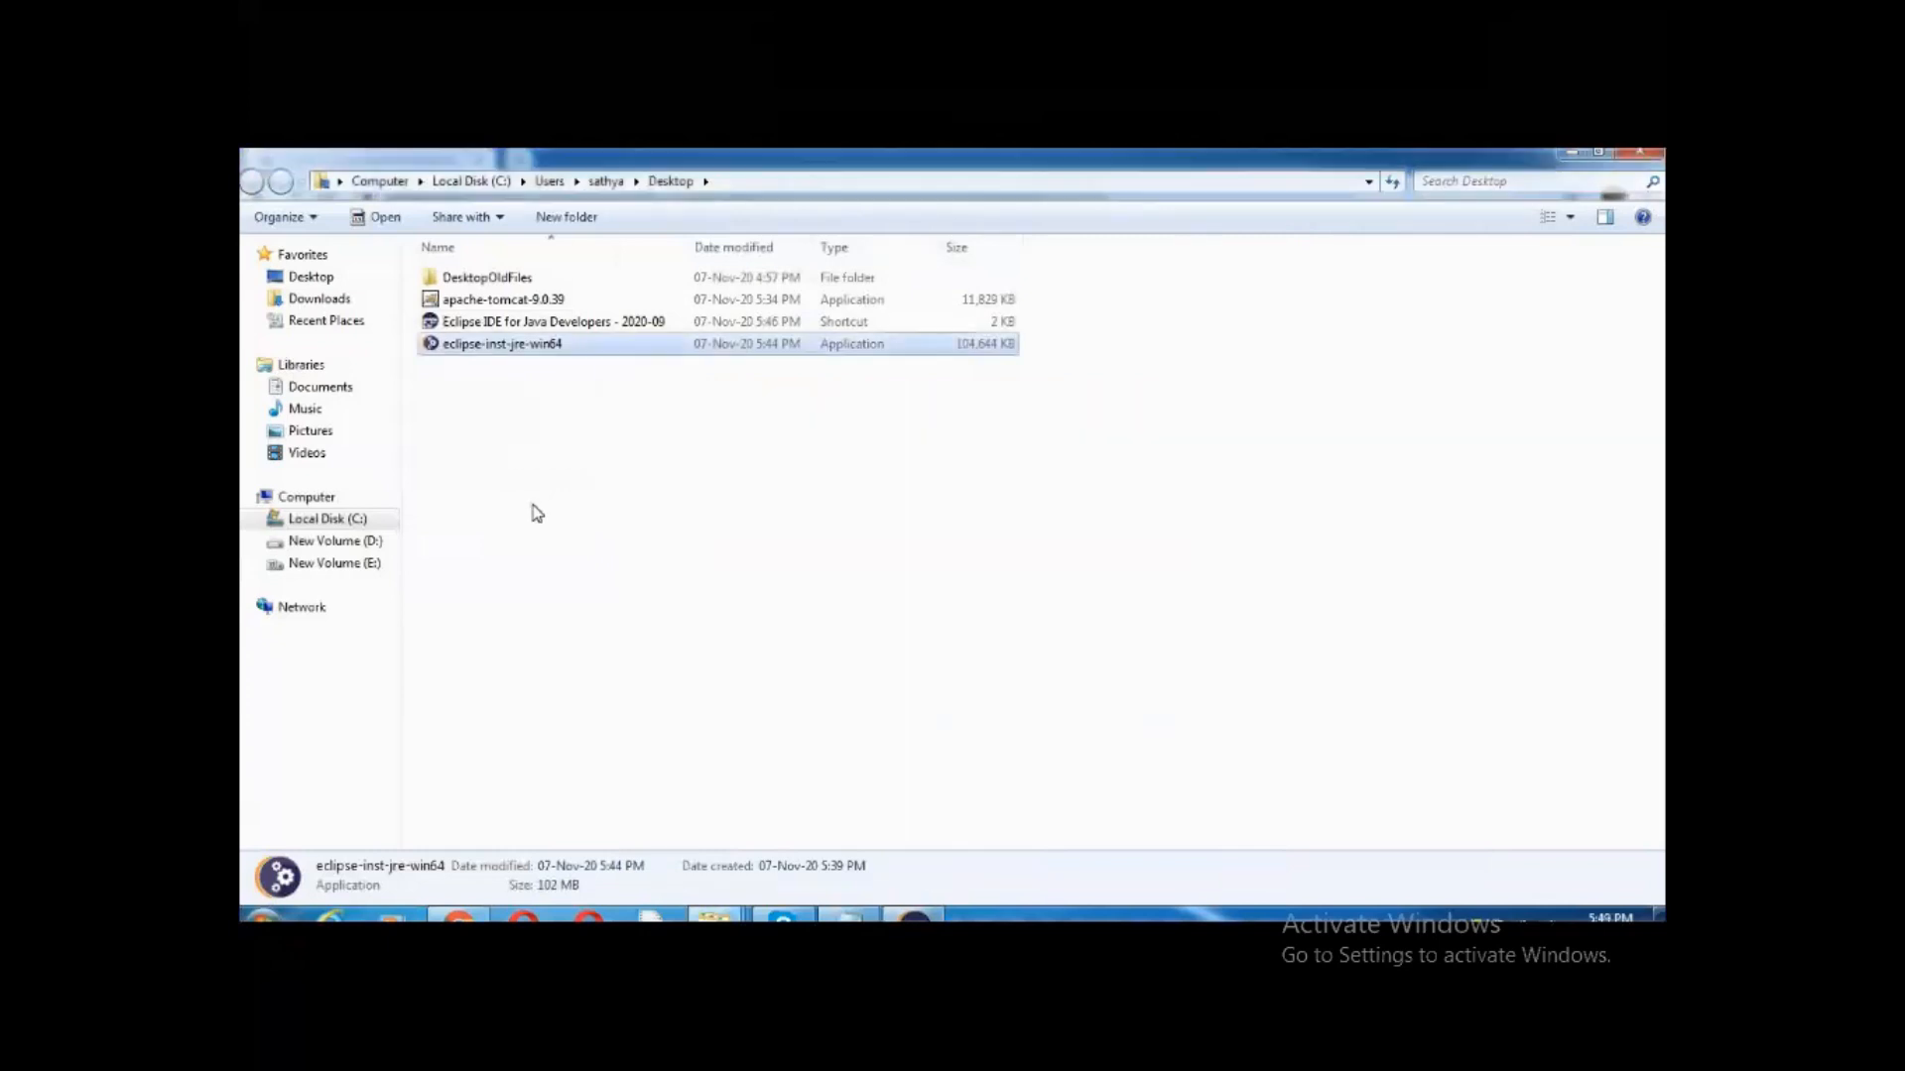
Close the Eclipse workspace prompt, keeping the default eclipse-workspace
left_click(538, 511)
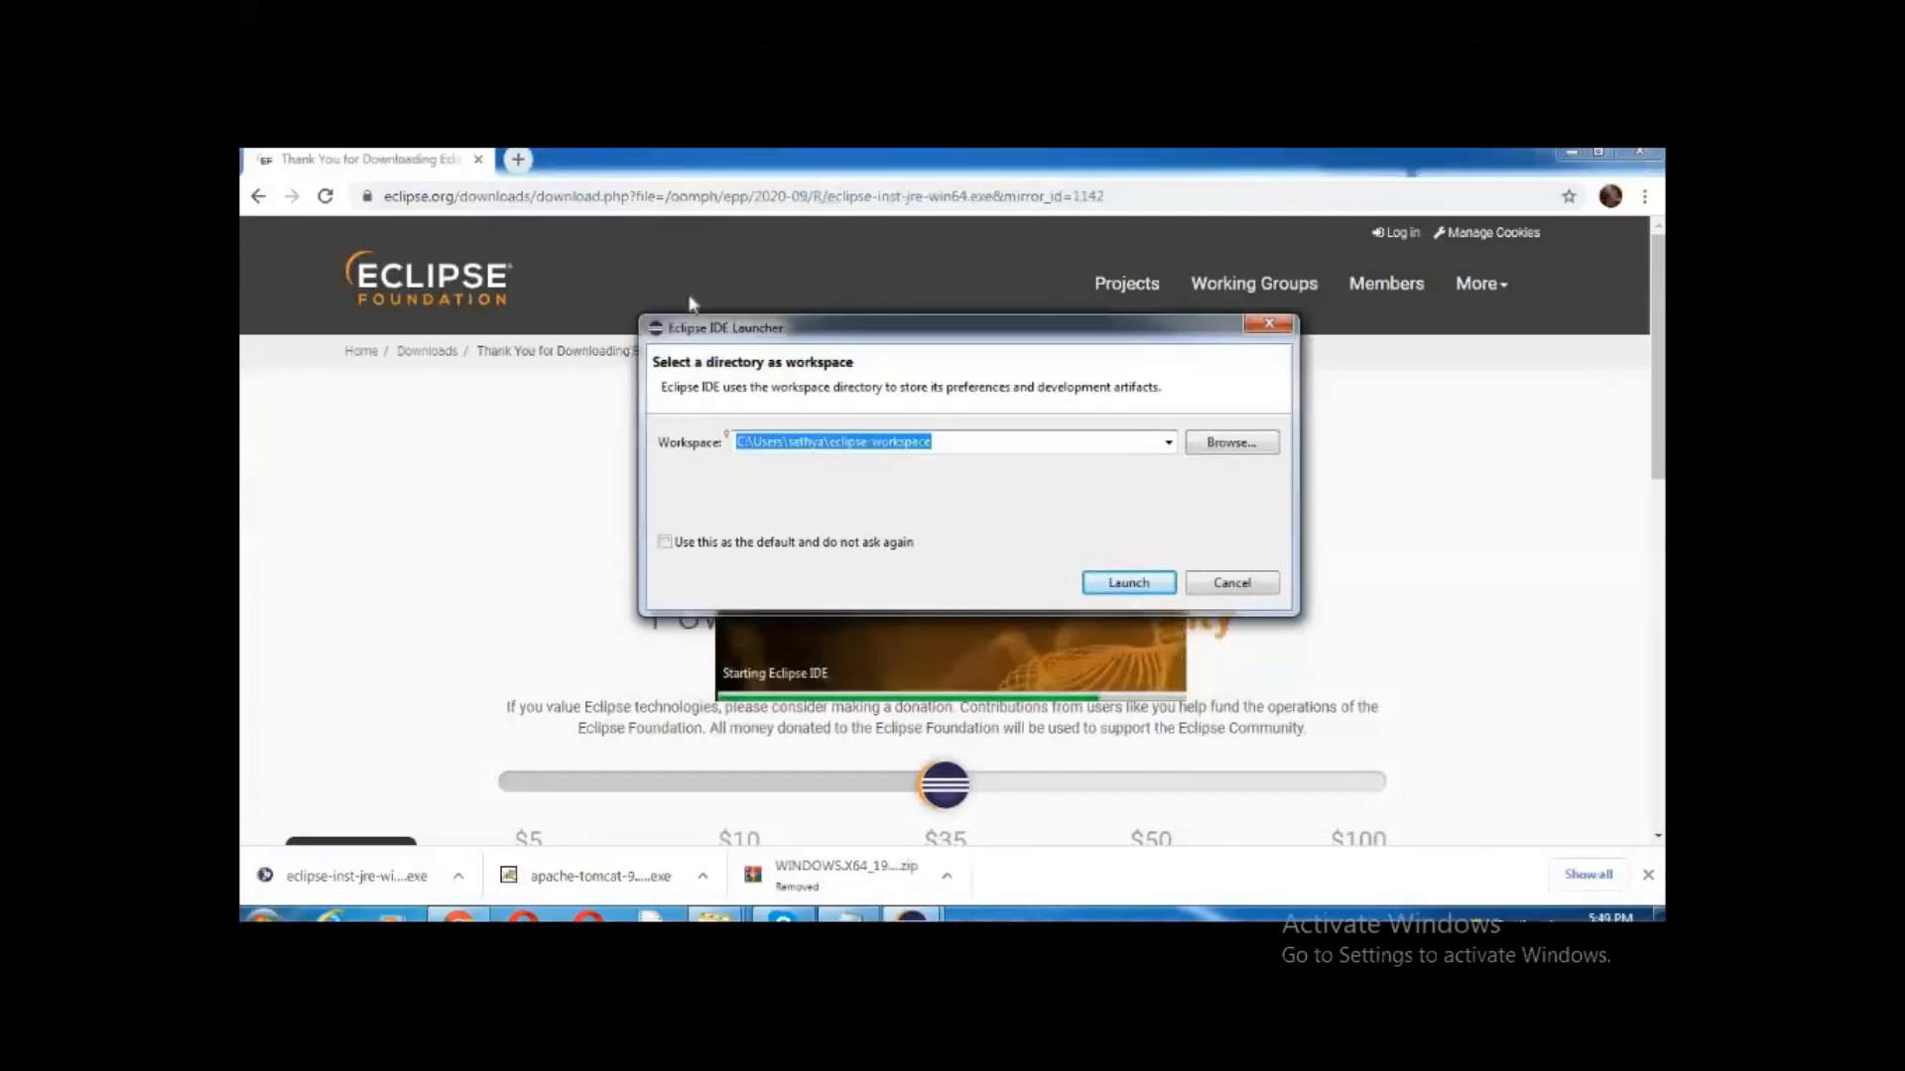
left_click(975, 417)
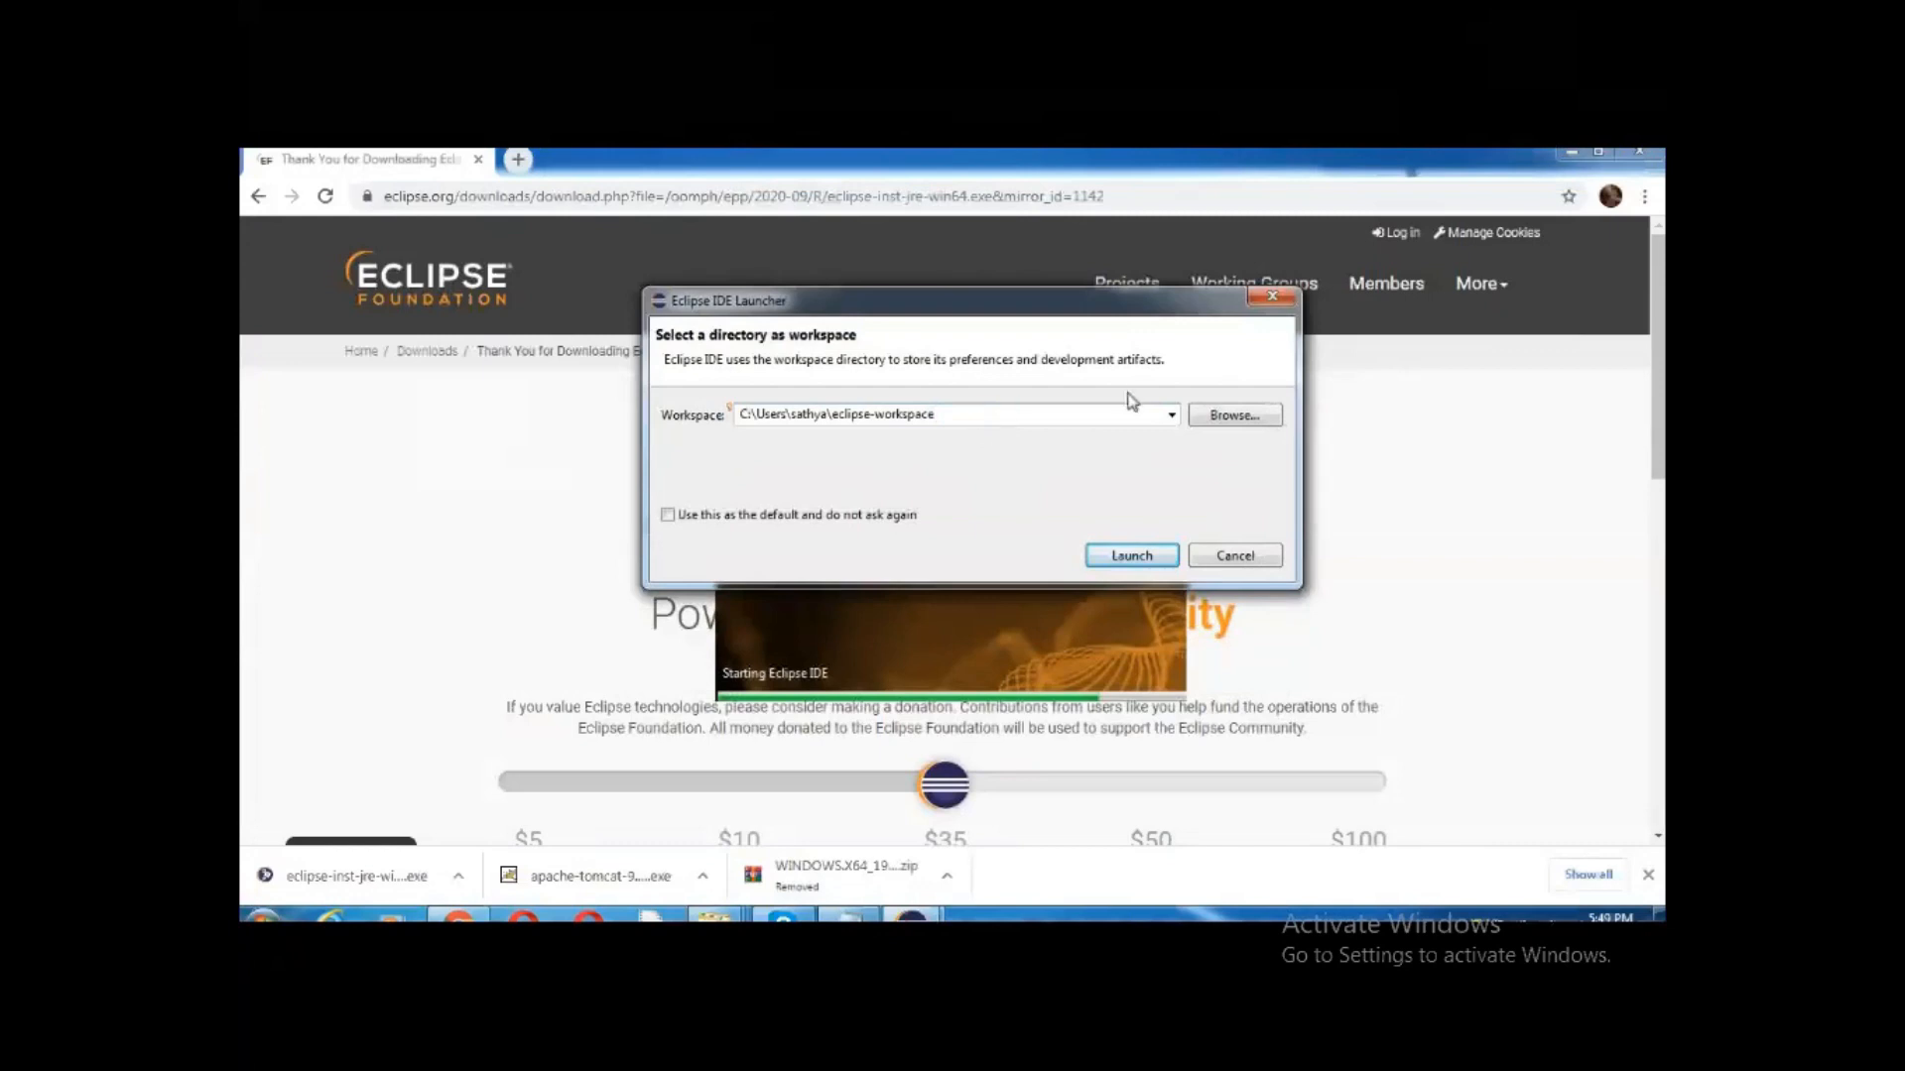
left_click(1275, 302)
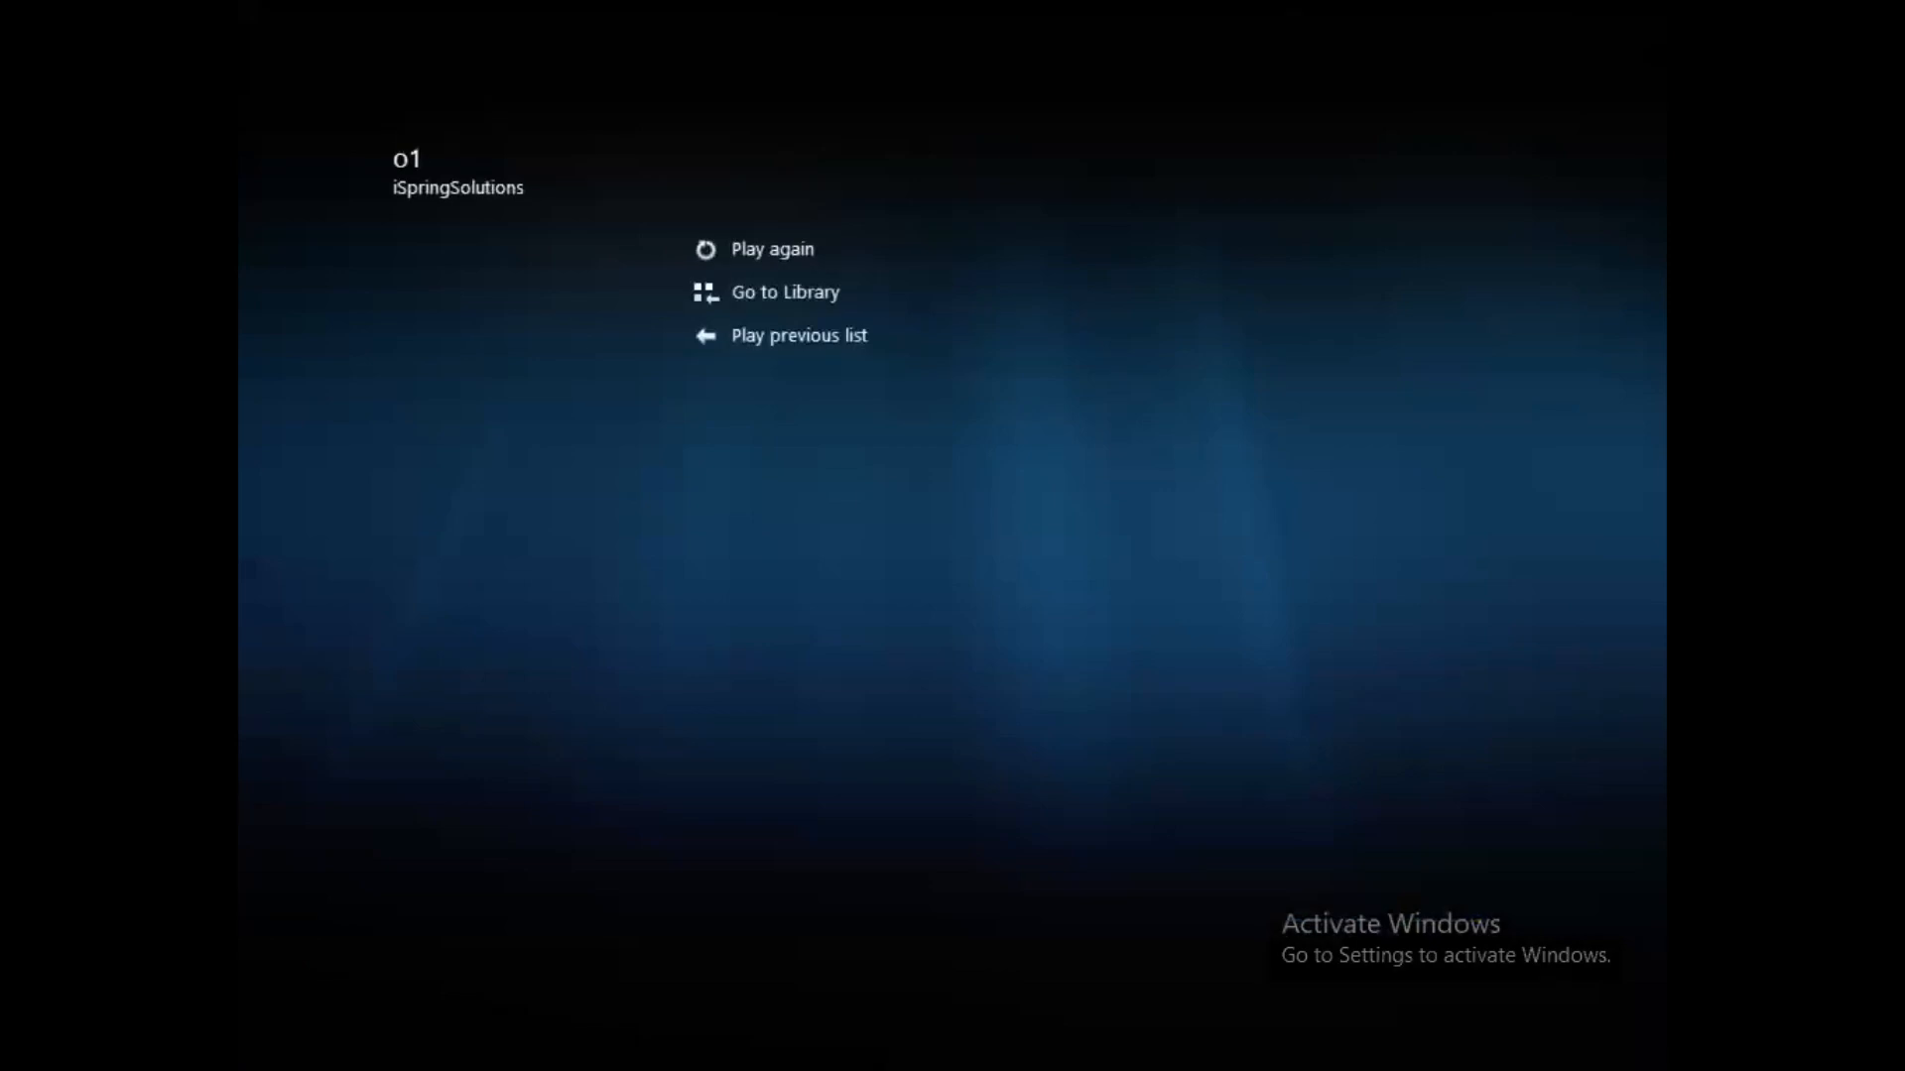
Close the media player, read the Adv Java notes down to the JDBC, Hibernate, JPA line, then return to Chrome
left_click(1639, 19)
left_click(1642, 12)
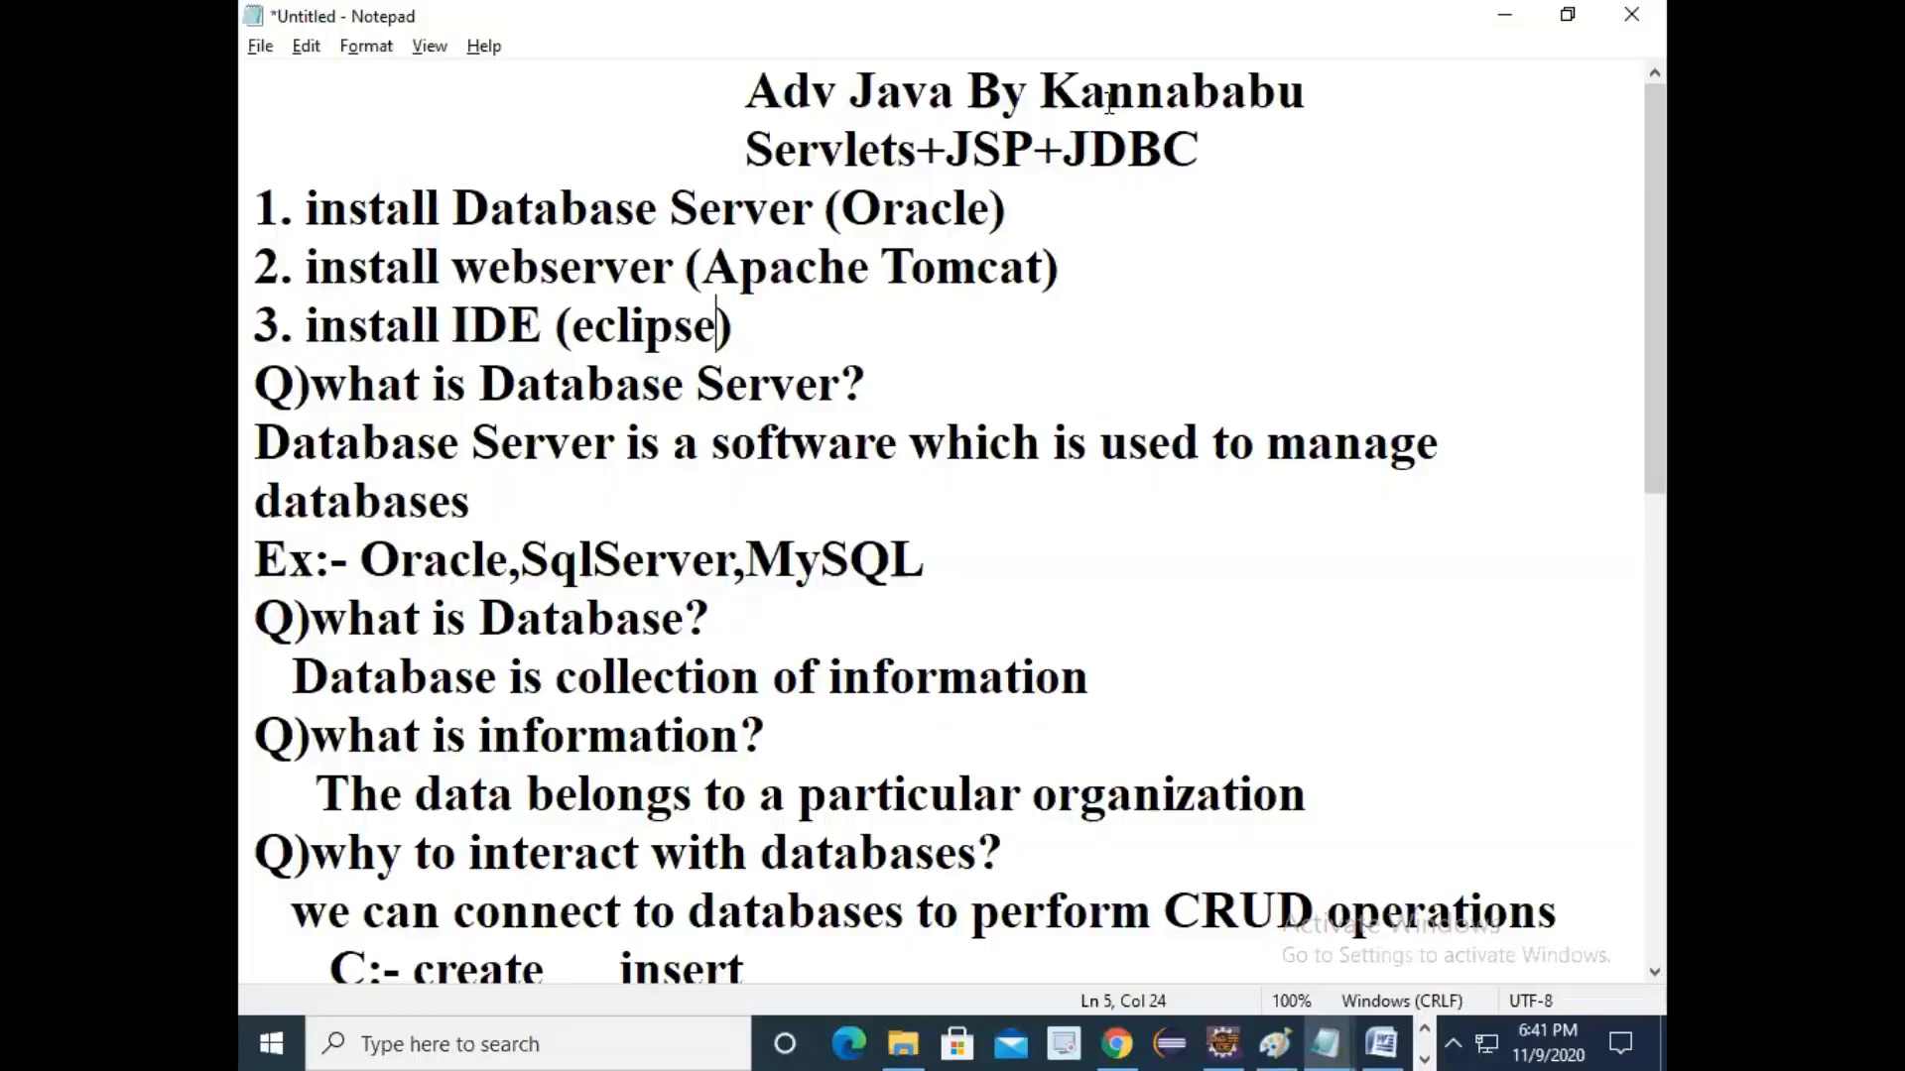
left_click(1083, 109)
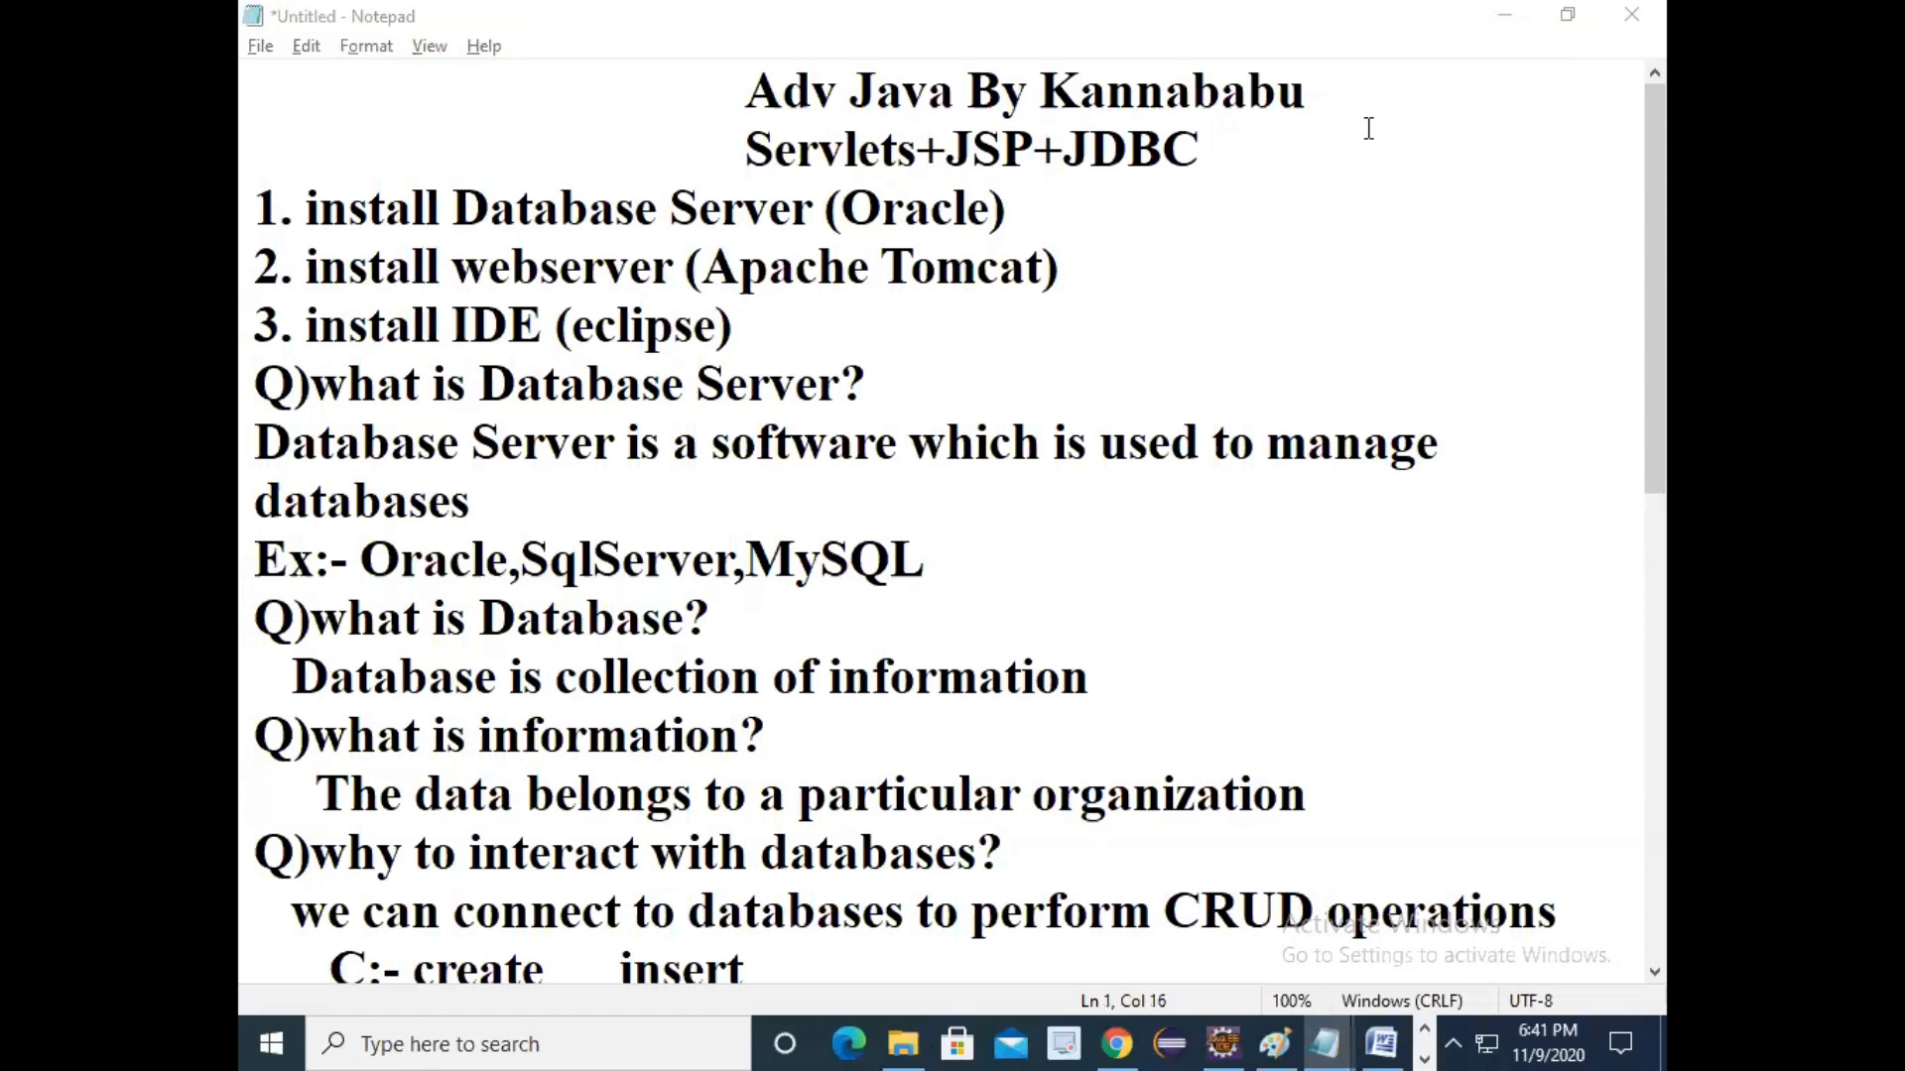
left_click_drag(256, 443, 1012, 443)
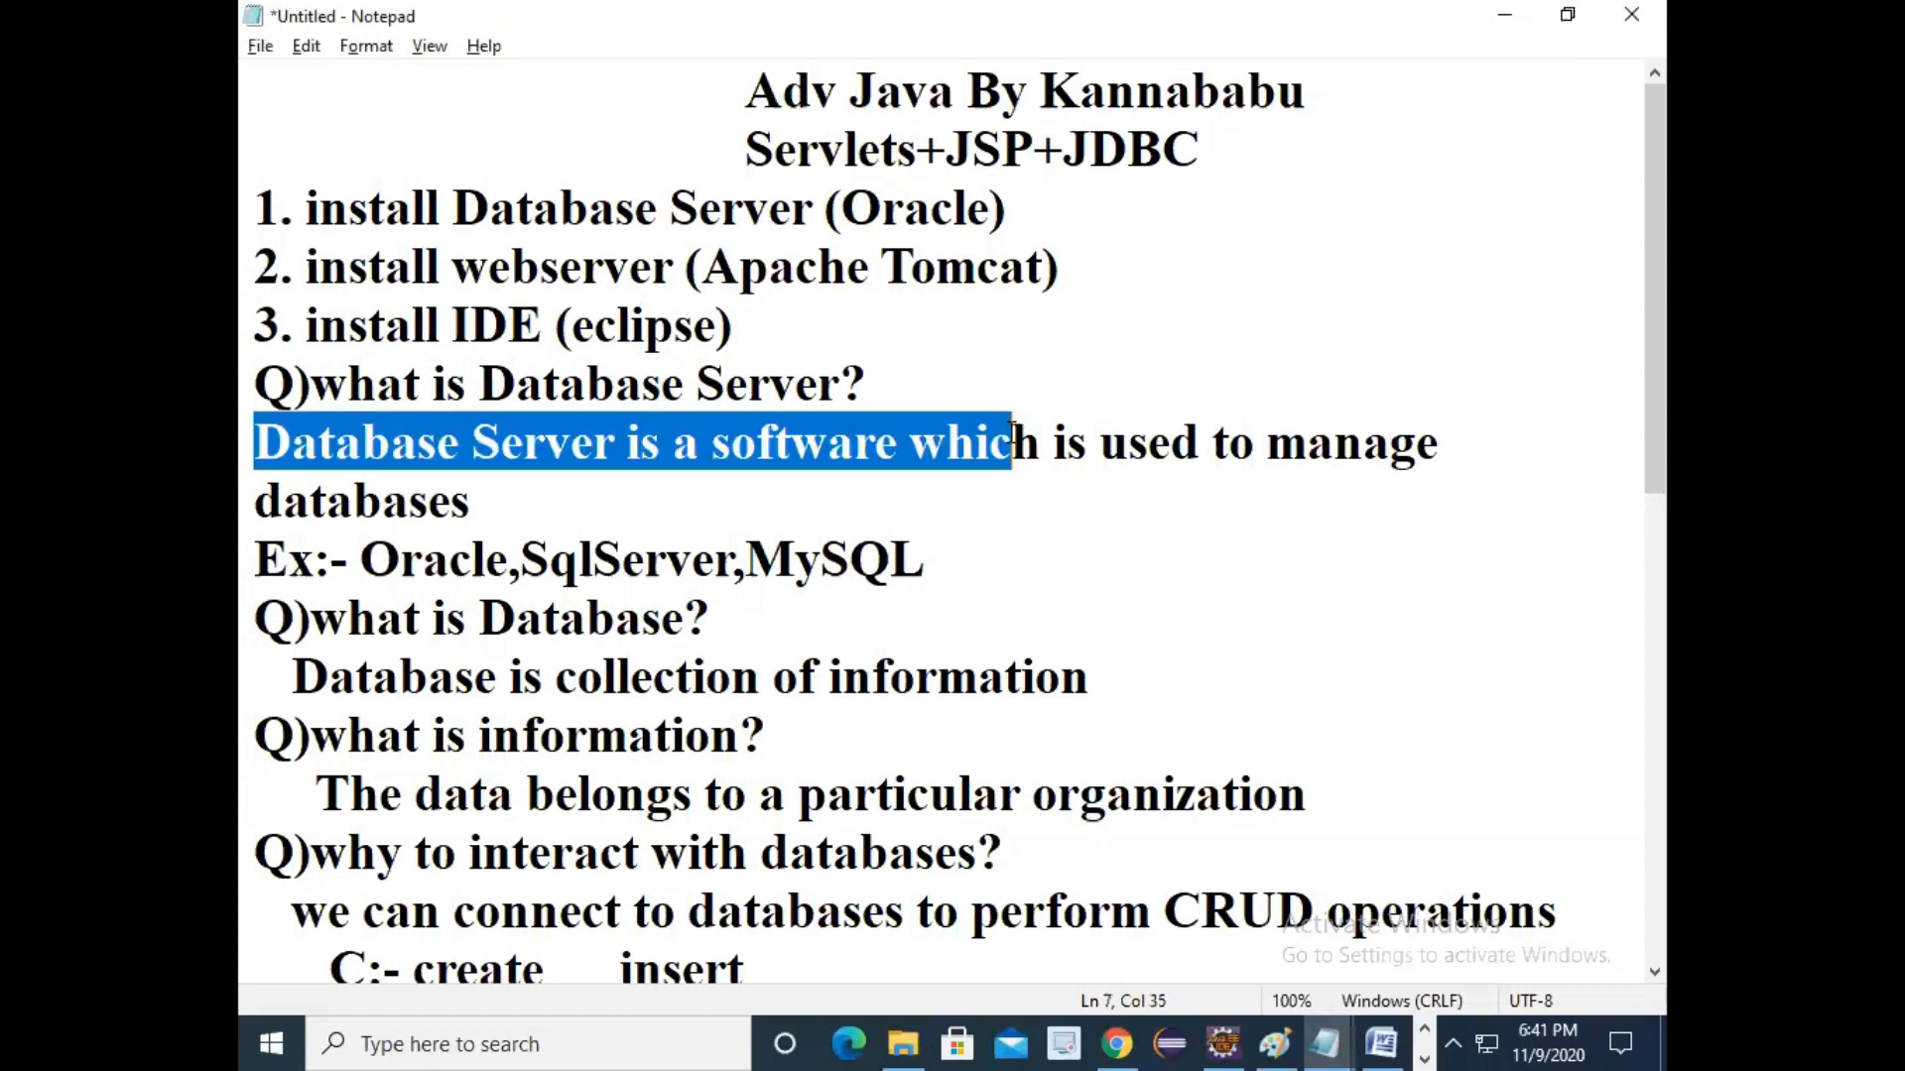
scroll(990, 556, "down", 6)
left_click(1148, 937)
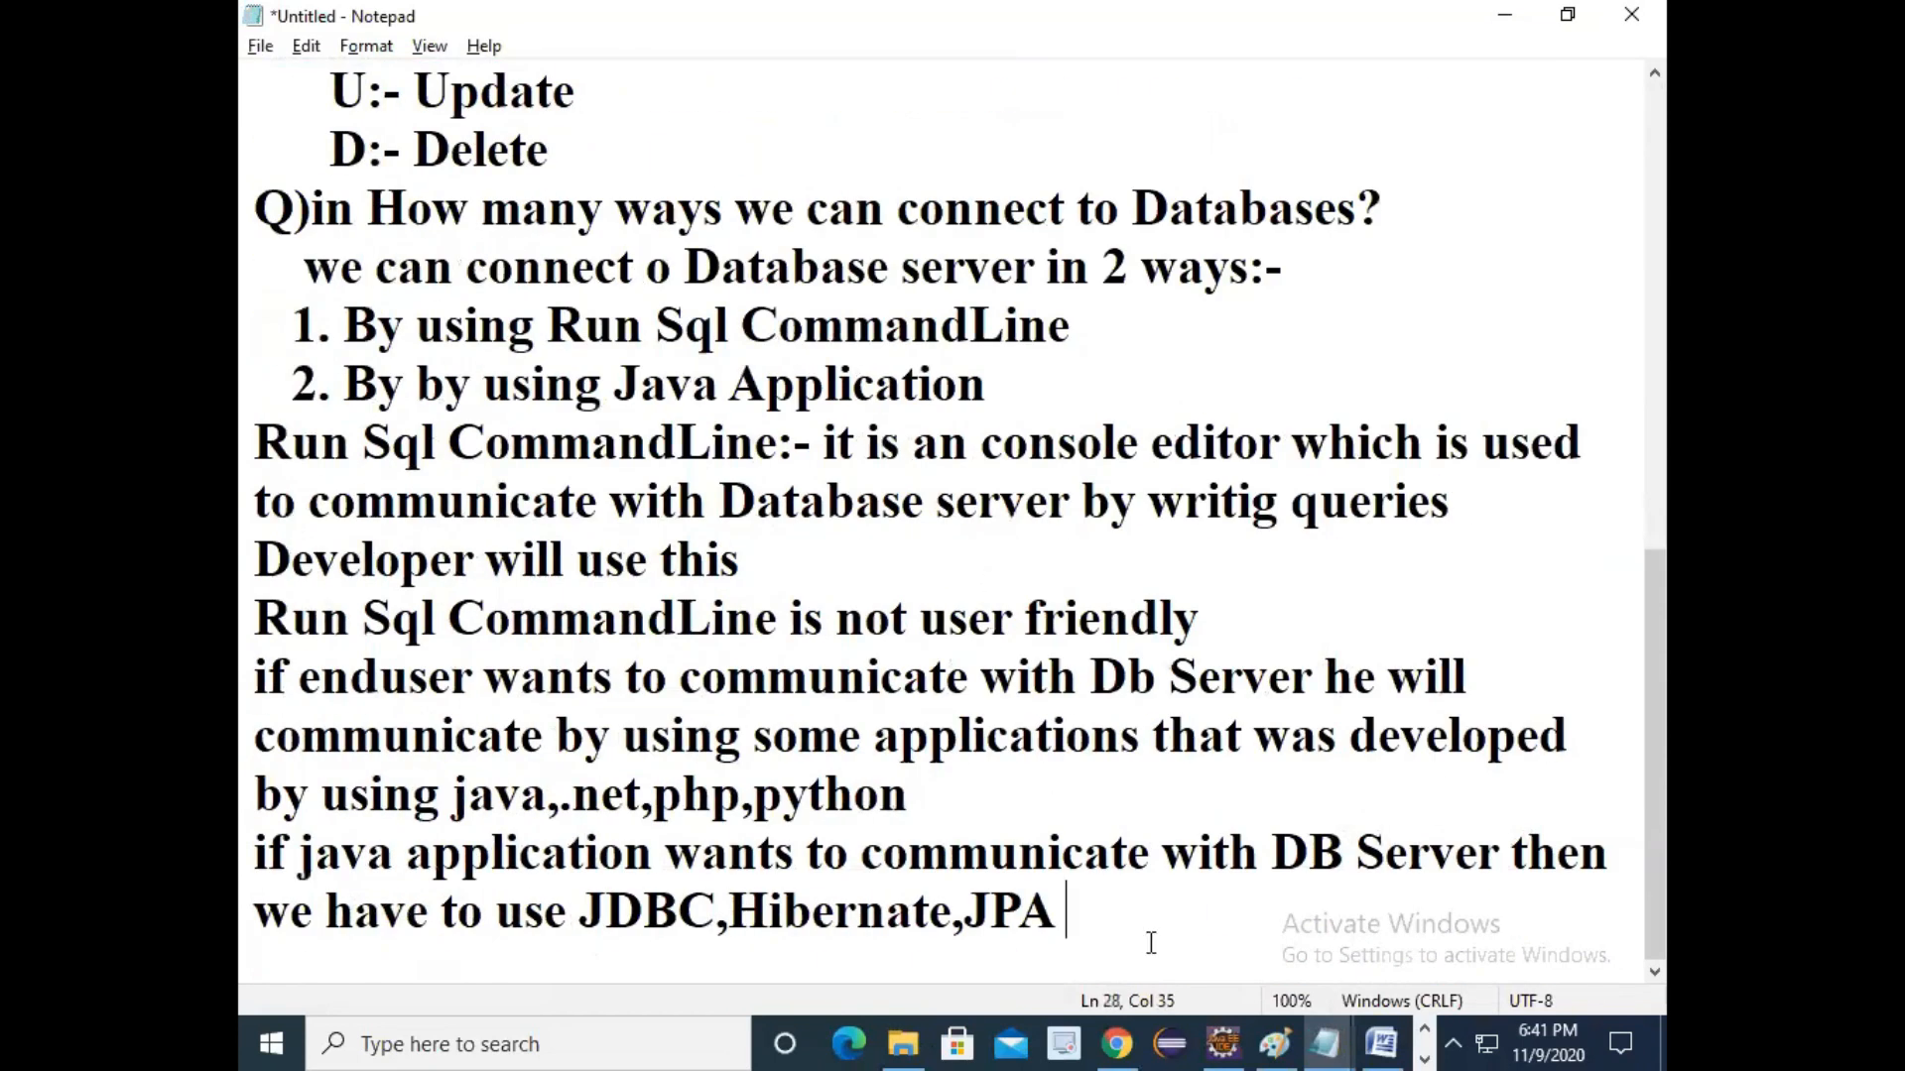
left_click(1136, 1037)
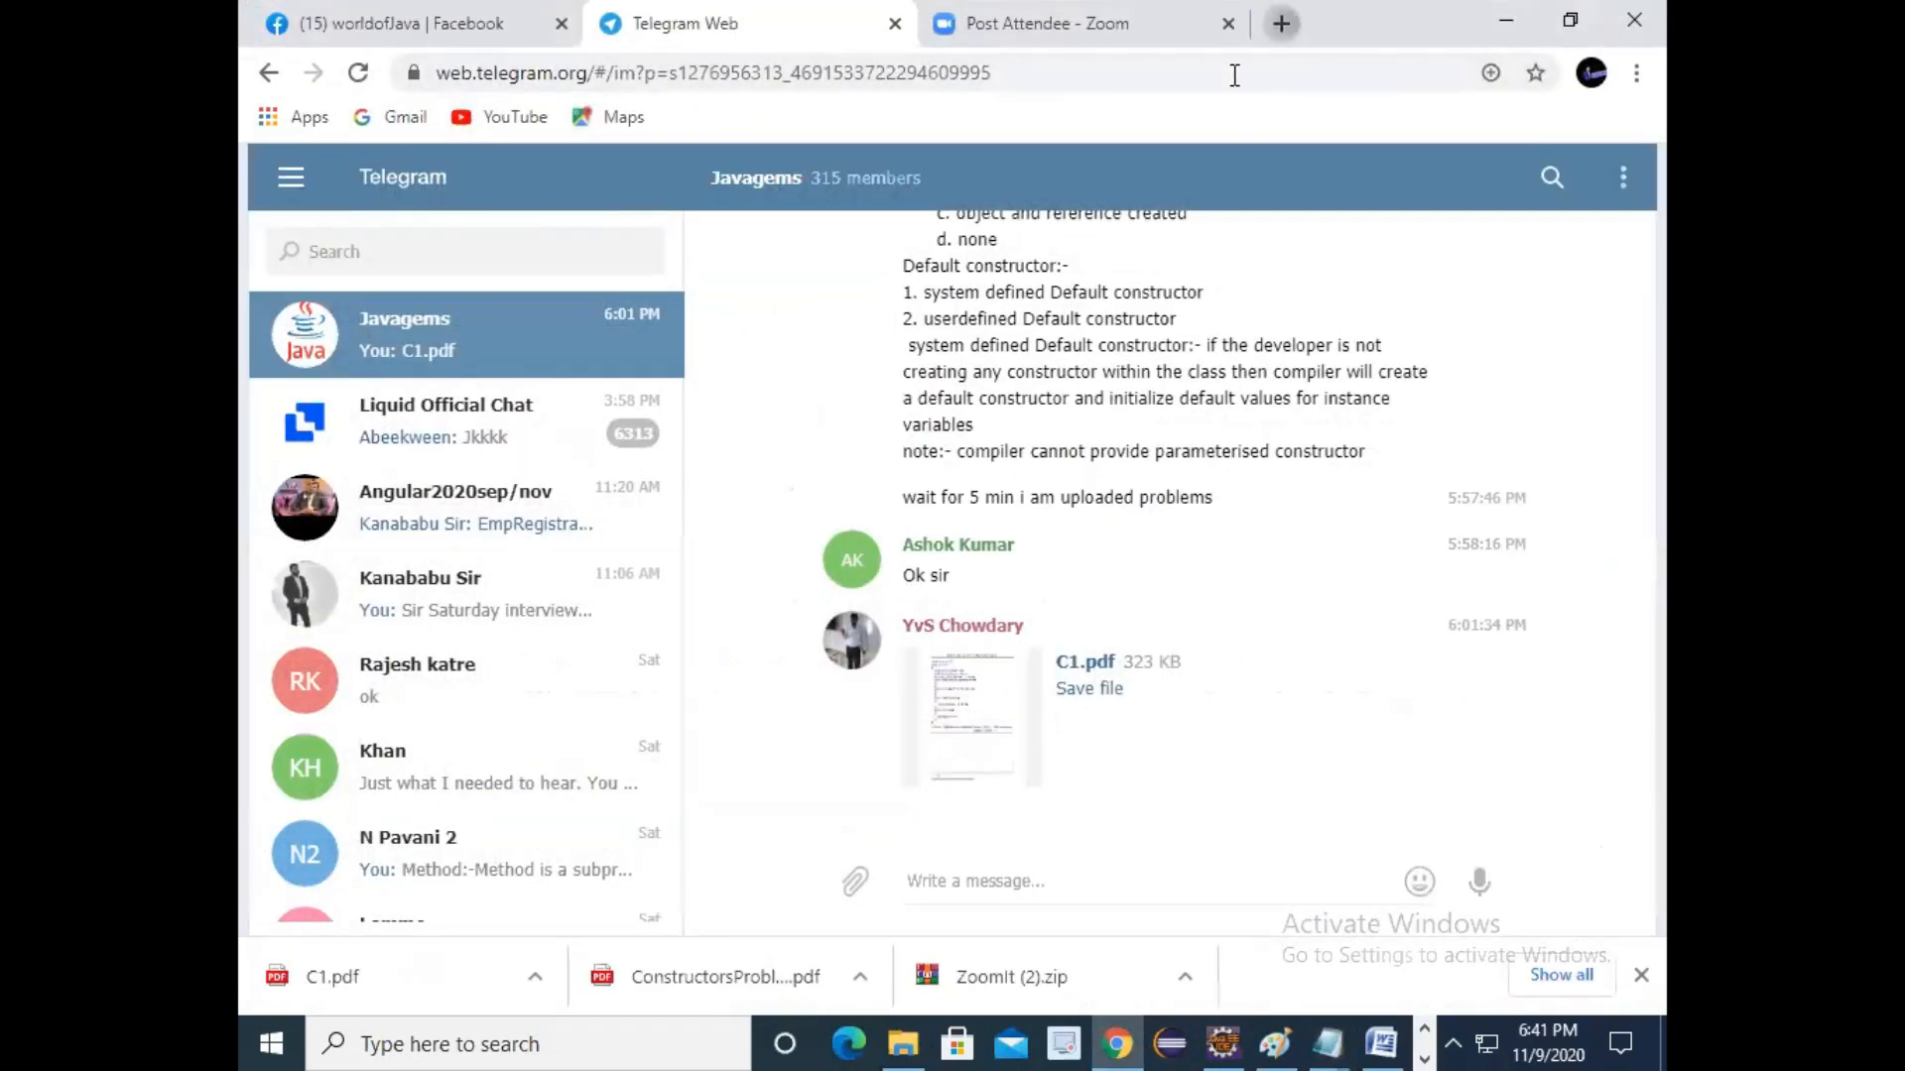
Load youtube.com in a new browser tab
key("ctrl+t")
type("youtu")
key("Return")
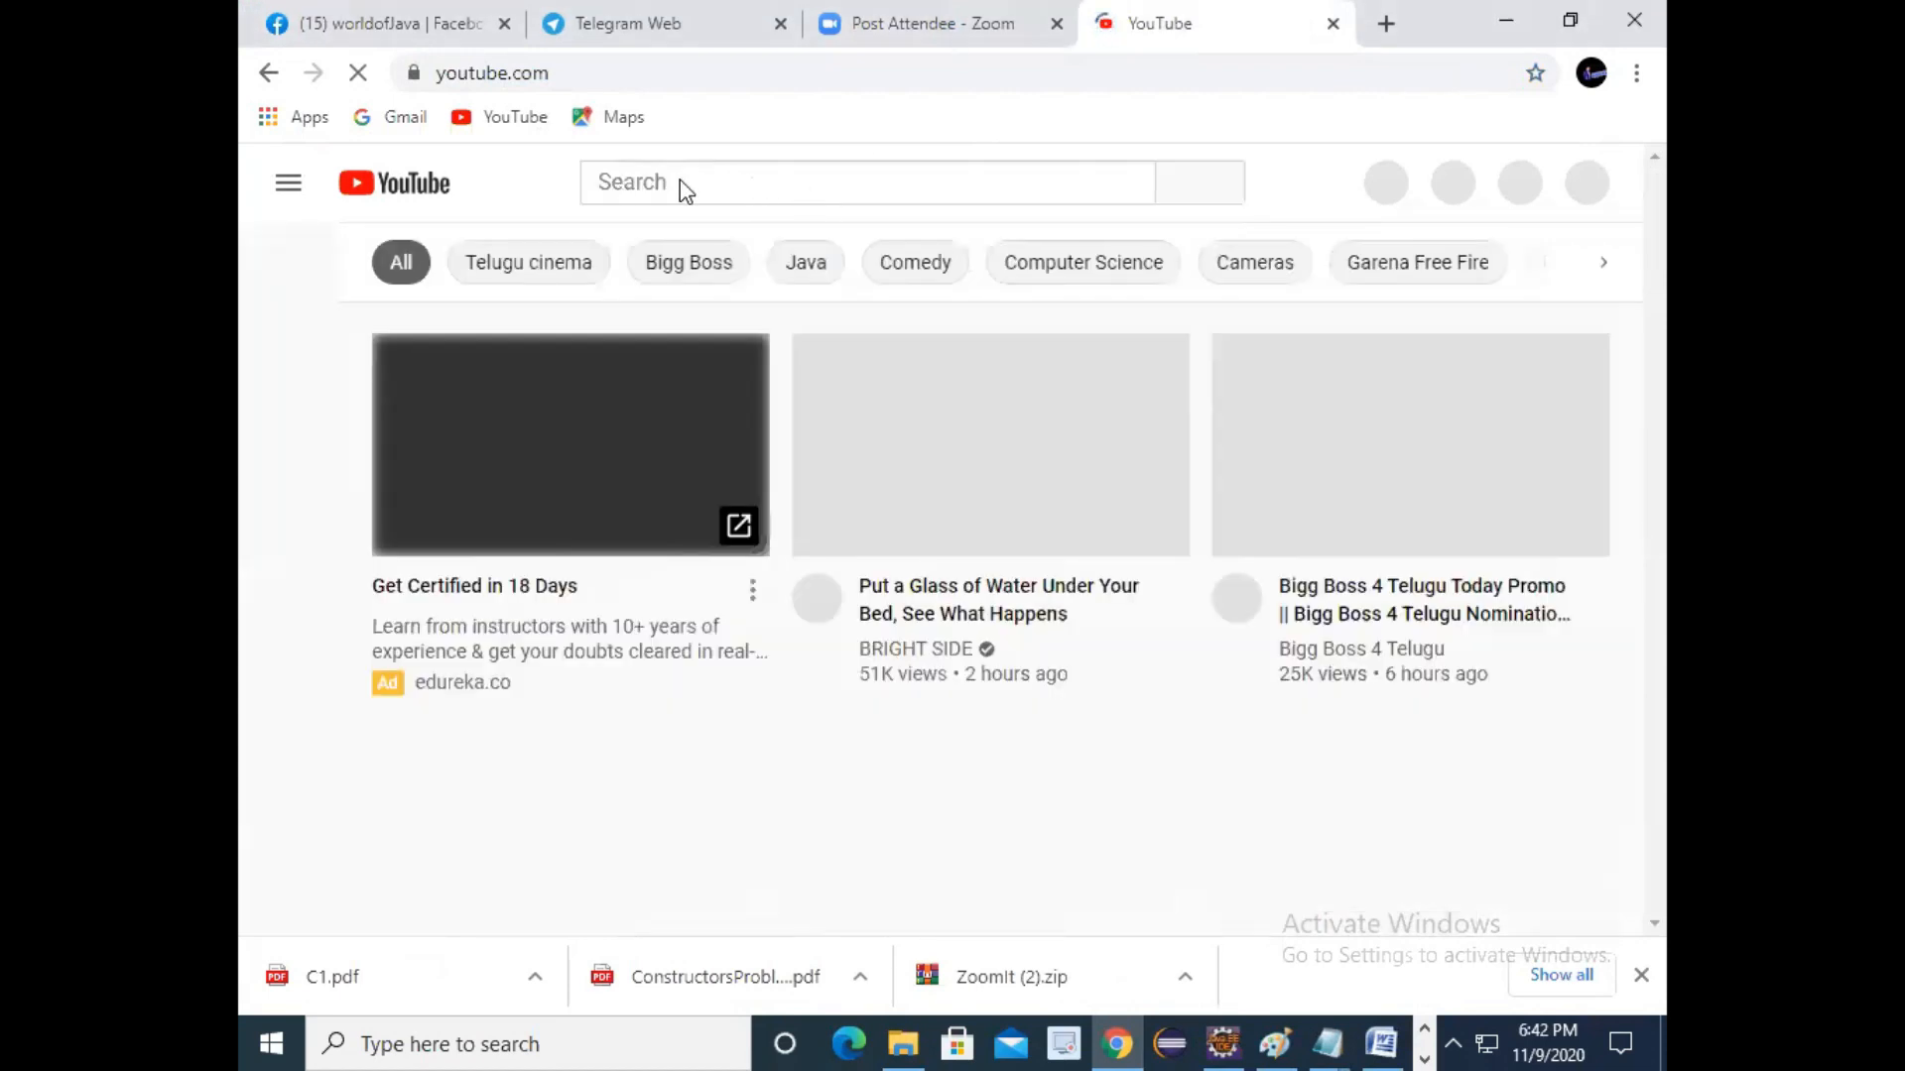
Search YouTube for the instructor's channel and scroll to its latest JDKInstallation upload
left_click(693, 182)
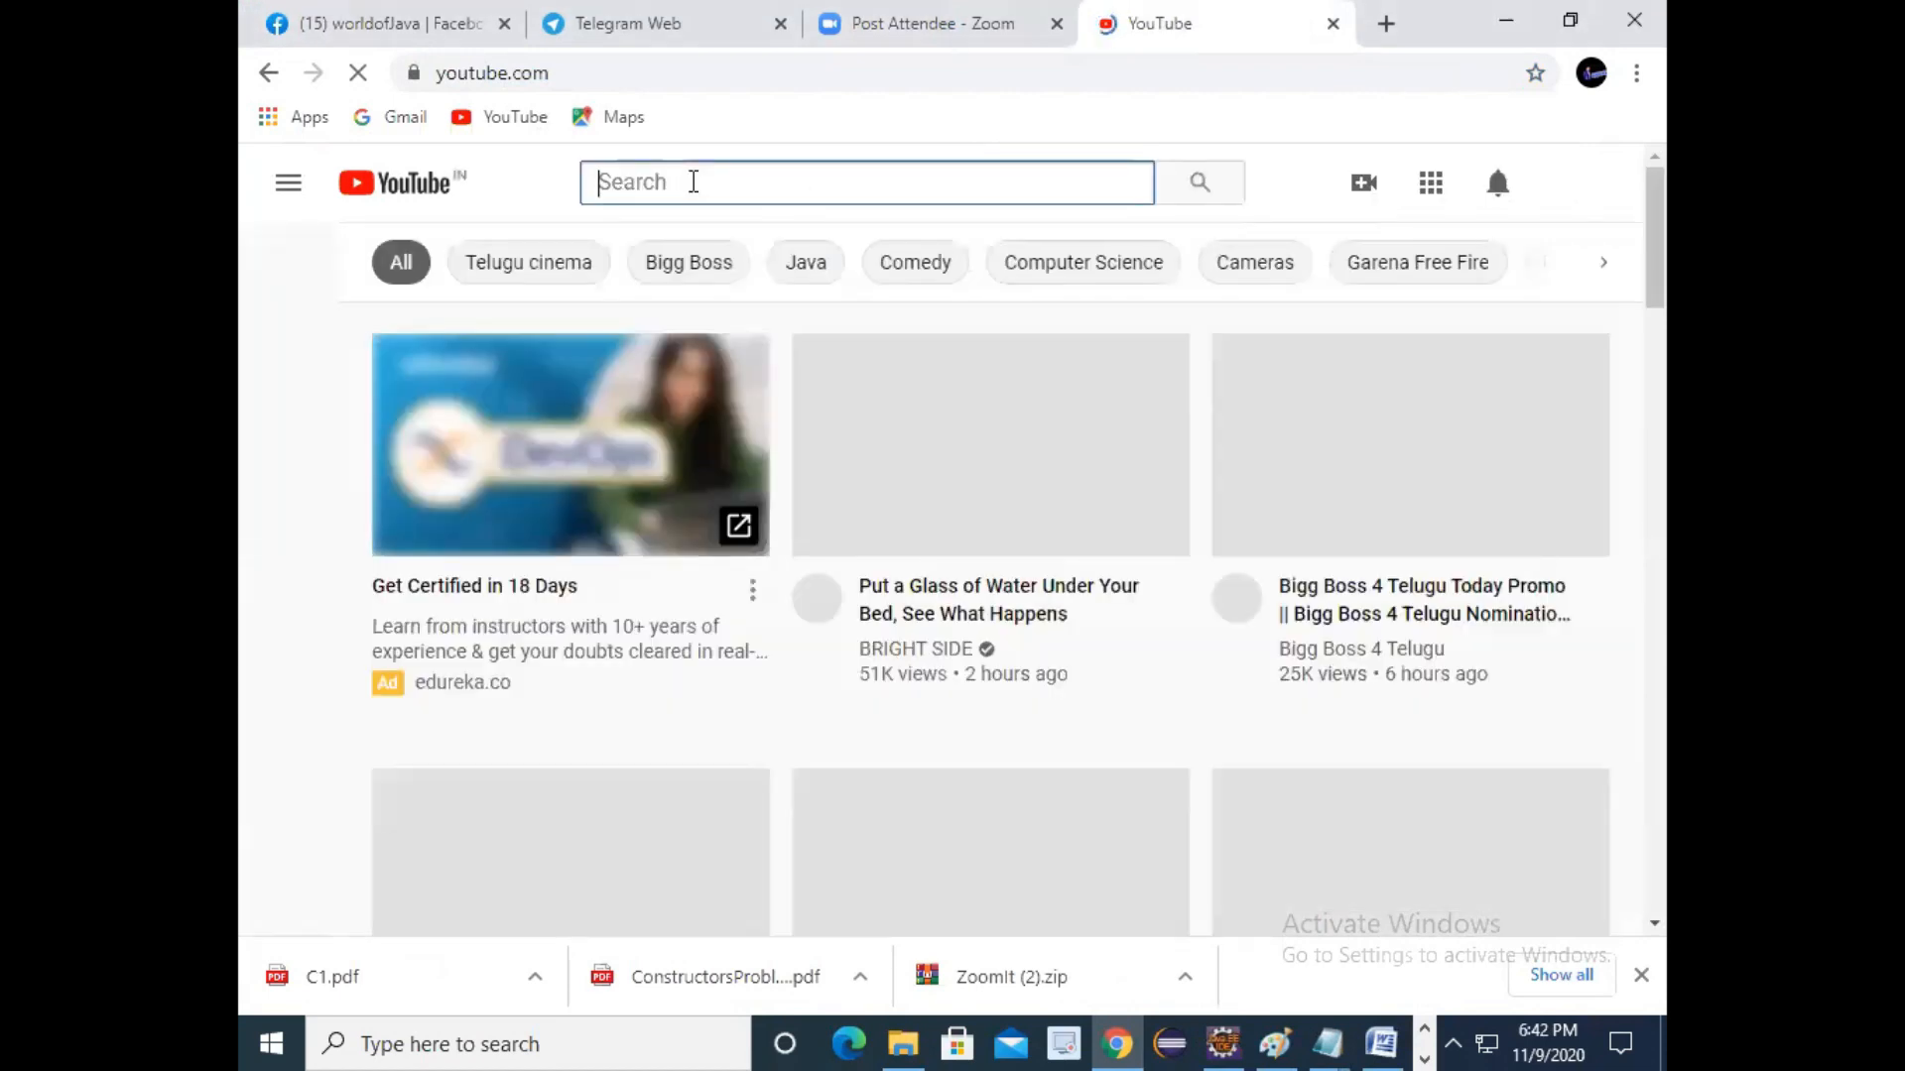
type("kannab")
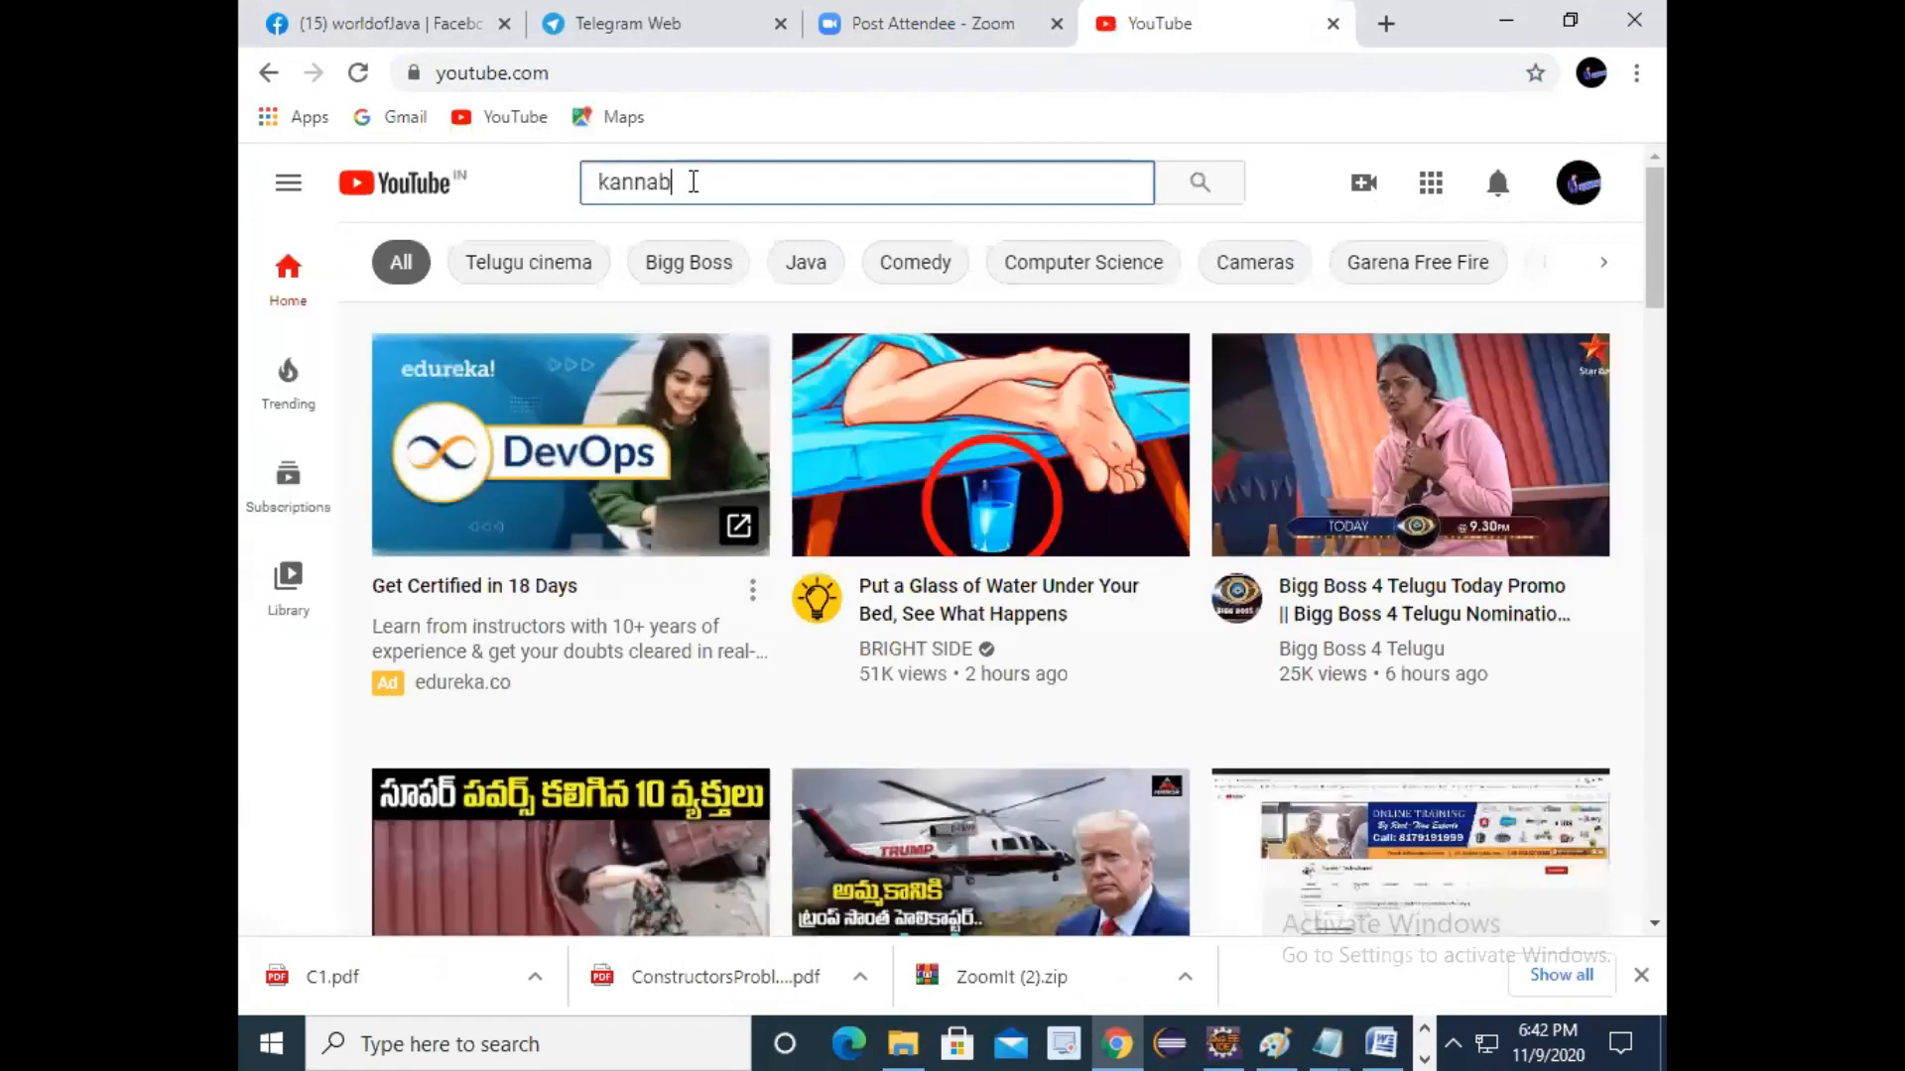
type("abu")
key("Return")
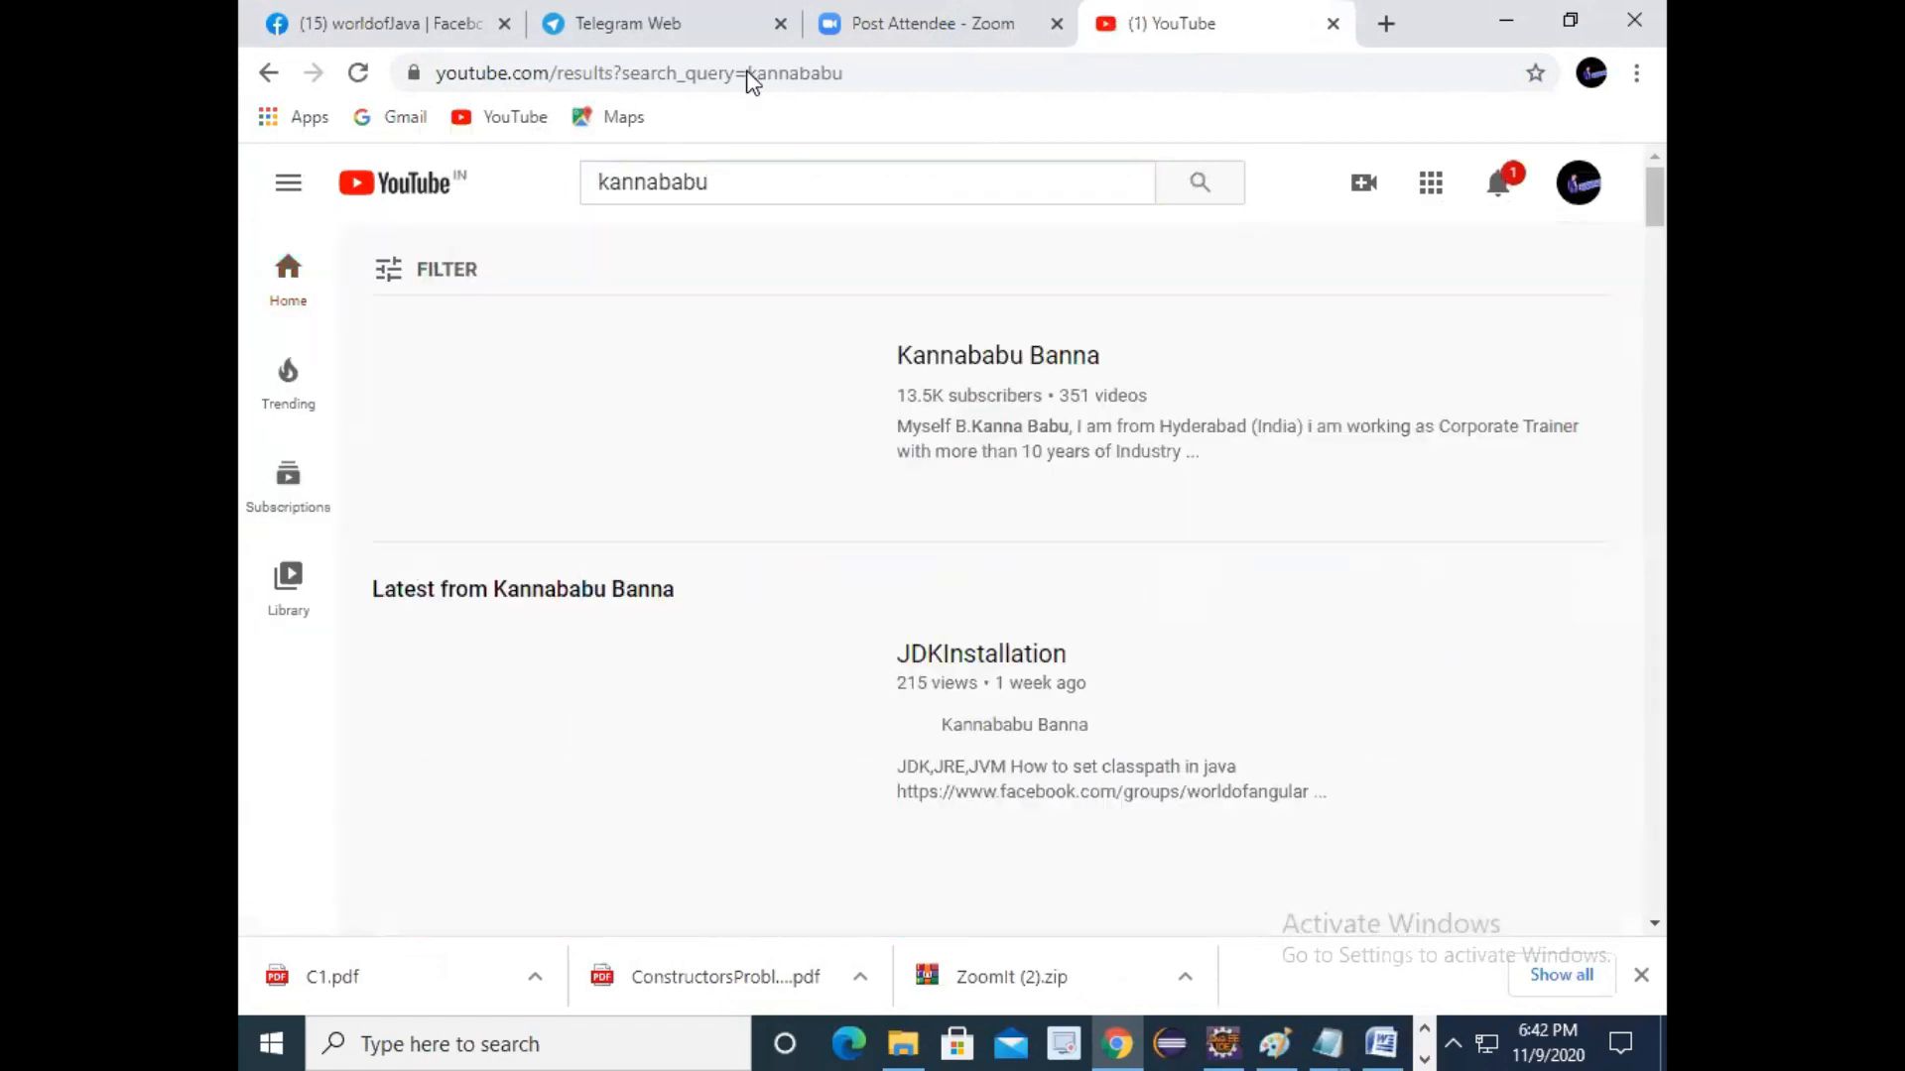
scroll(982, 565, "down", 3)
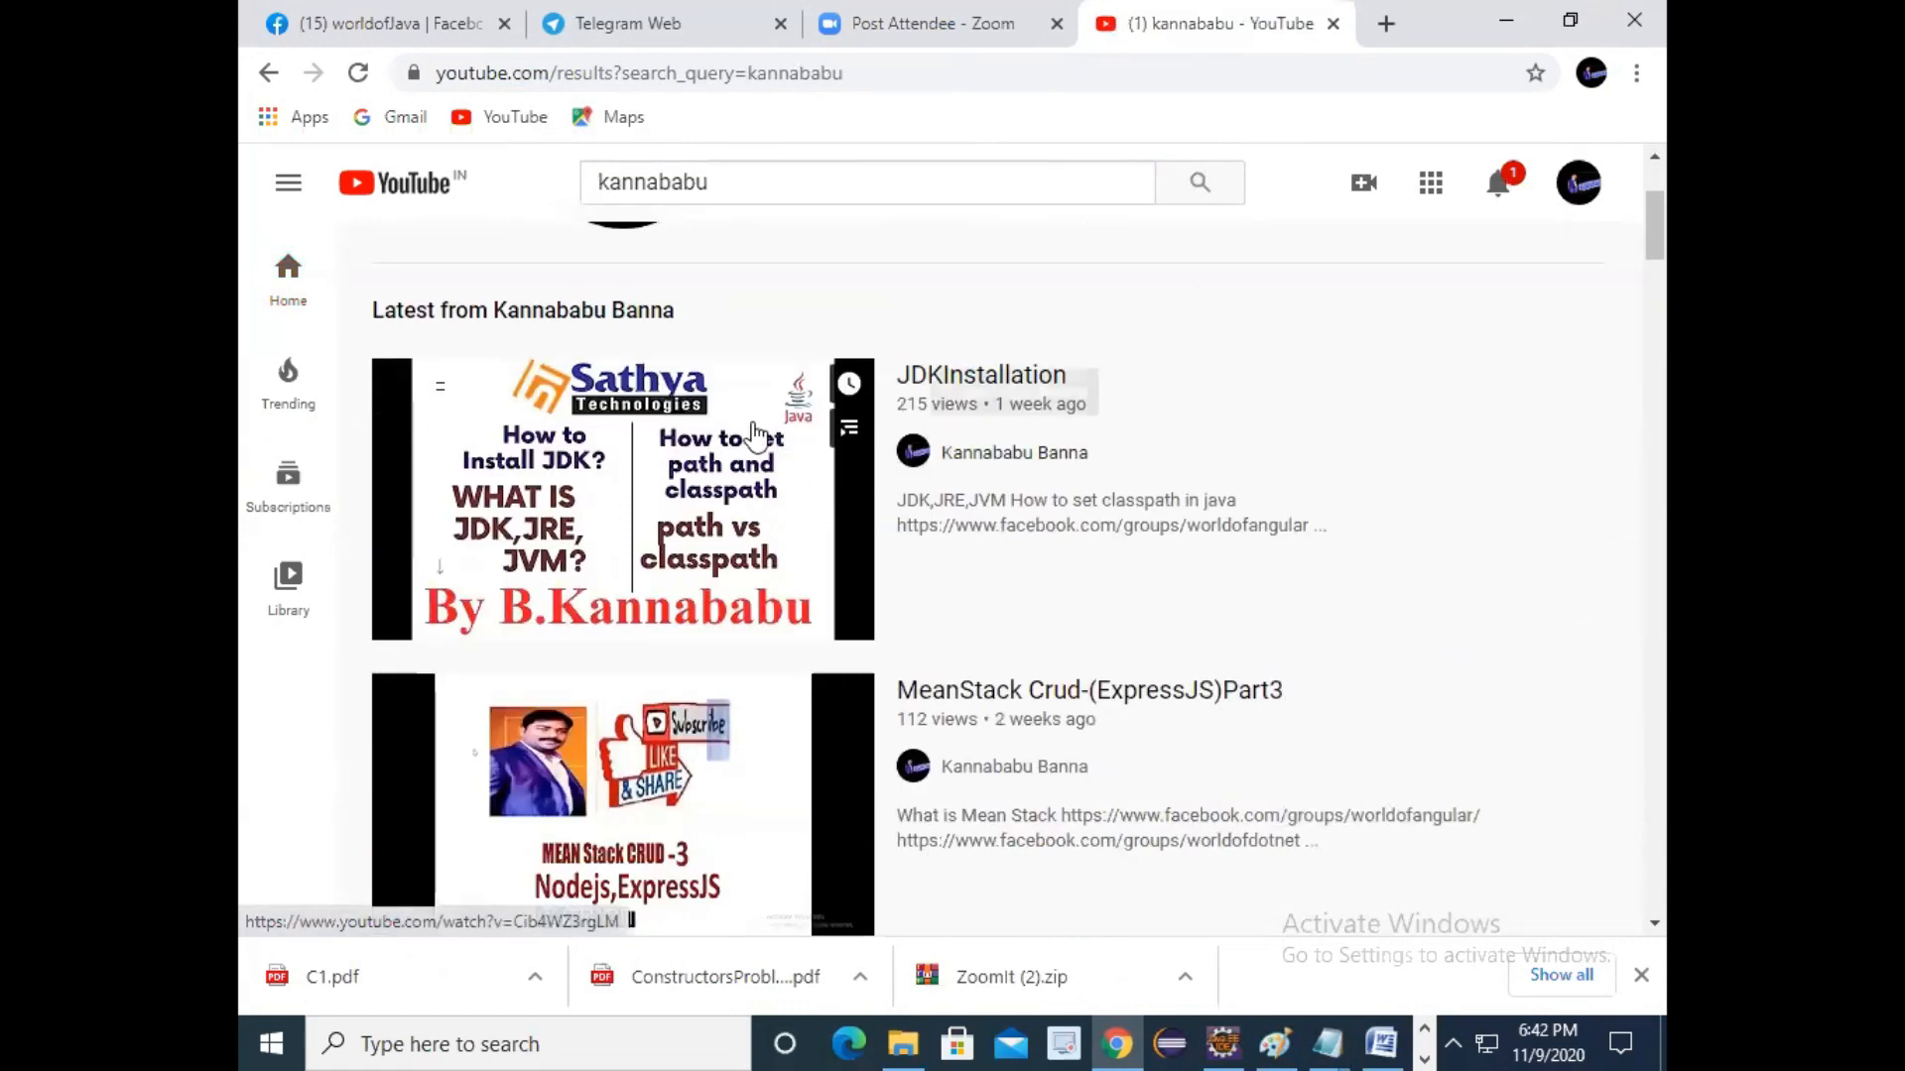